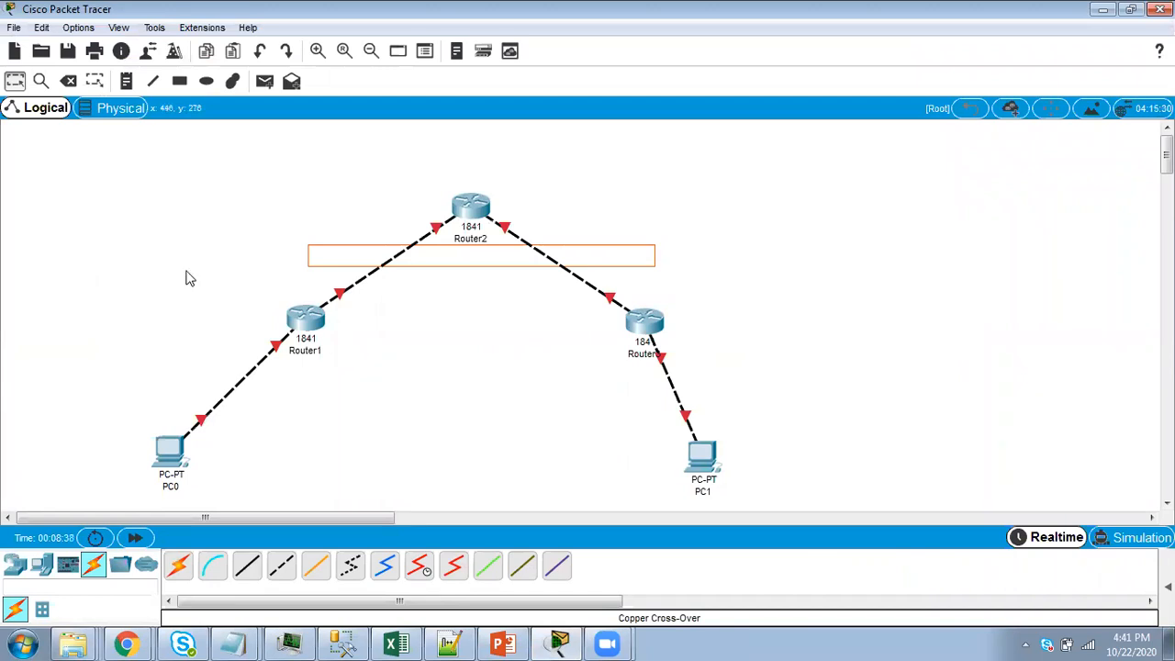
# Start a new empty network and discard the unsaved changes of the current one
pyautogui.click(14, 28)
pyautogui.click(37, 48)
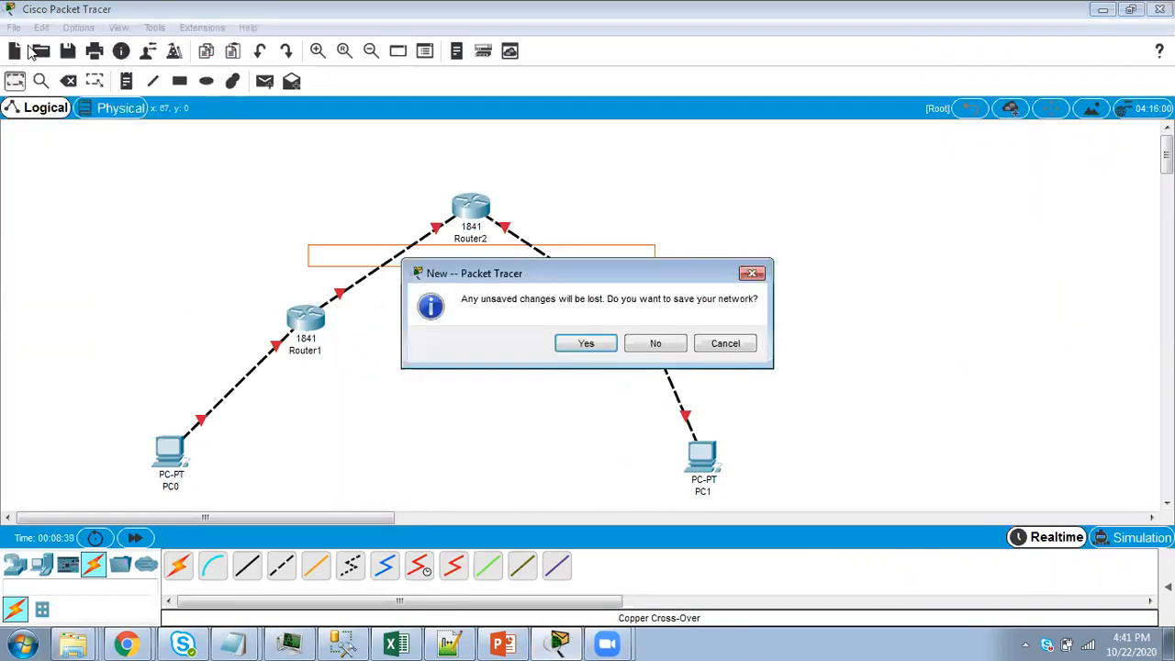
pyautogui.click(642, 345)
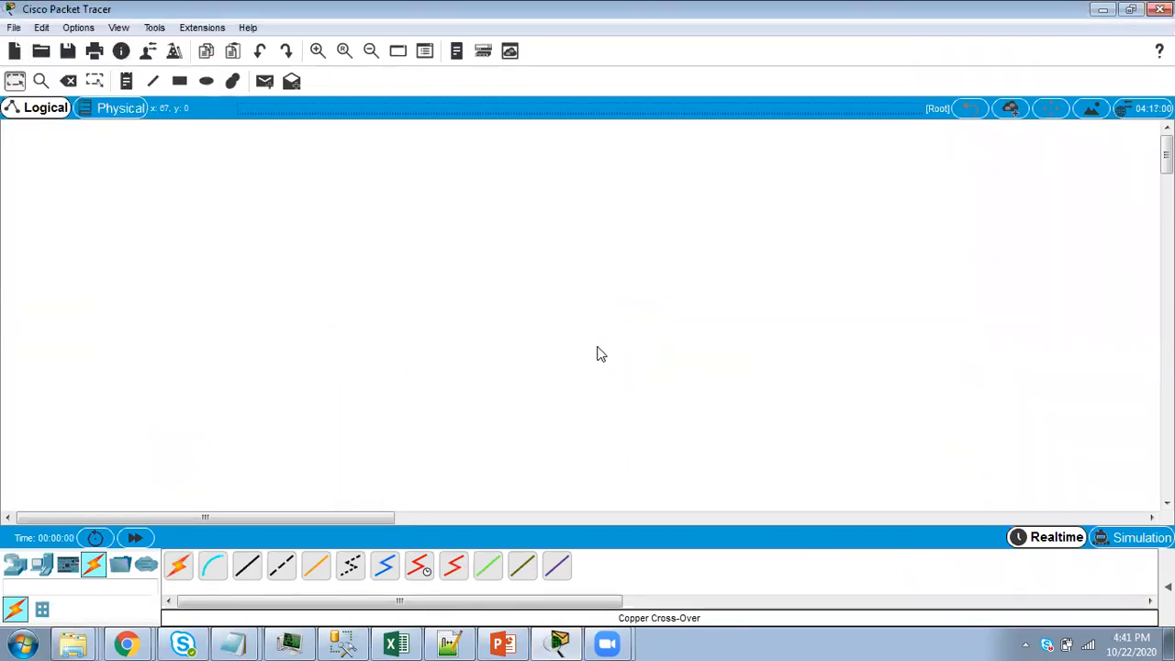
# Place four 1841 routers in the workspace: two side by side, one higher up in the middle, and one on the far right
pyautogui.click(14, 564)
pyautogui.click(523, 570)
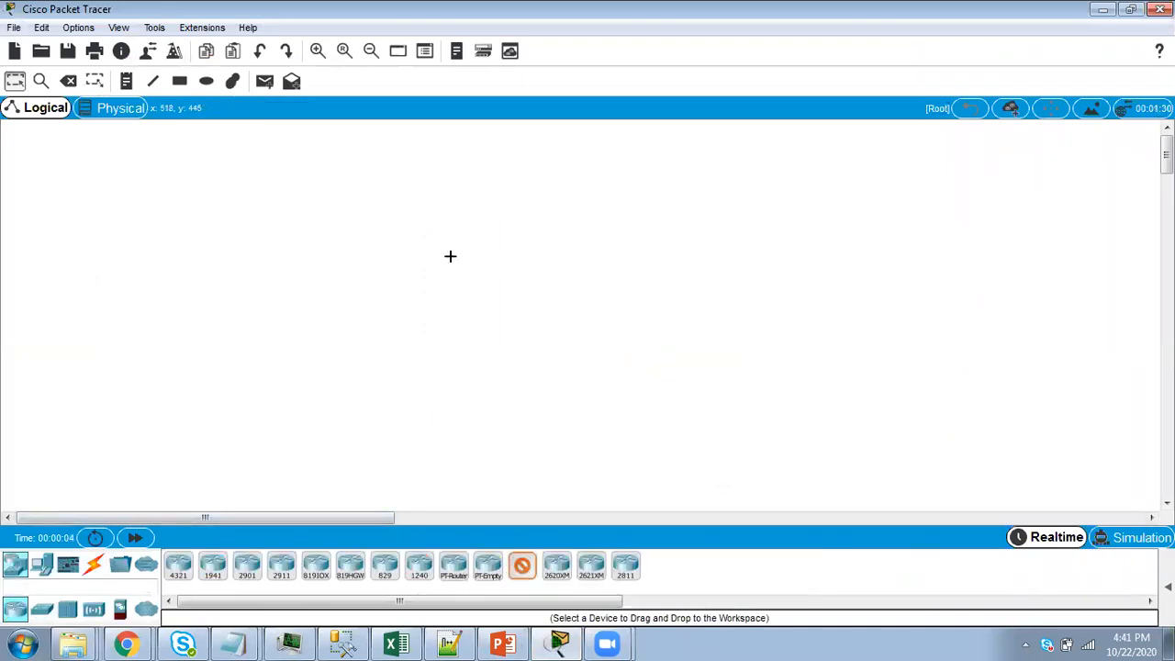
pyautogui.click(313, 323)
pyautogui.click(523, 569)
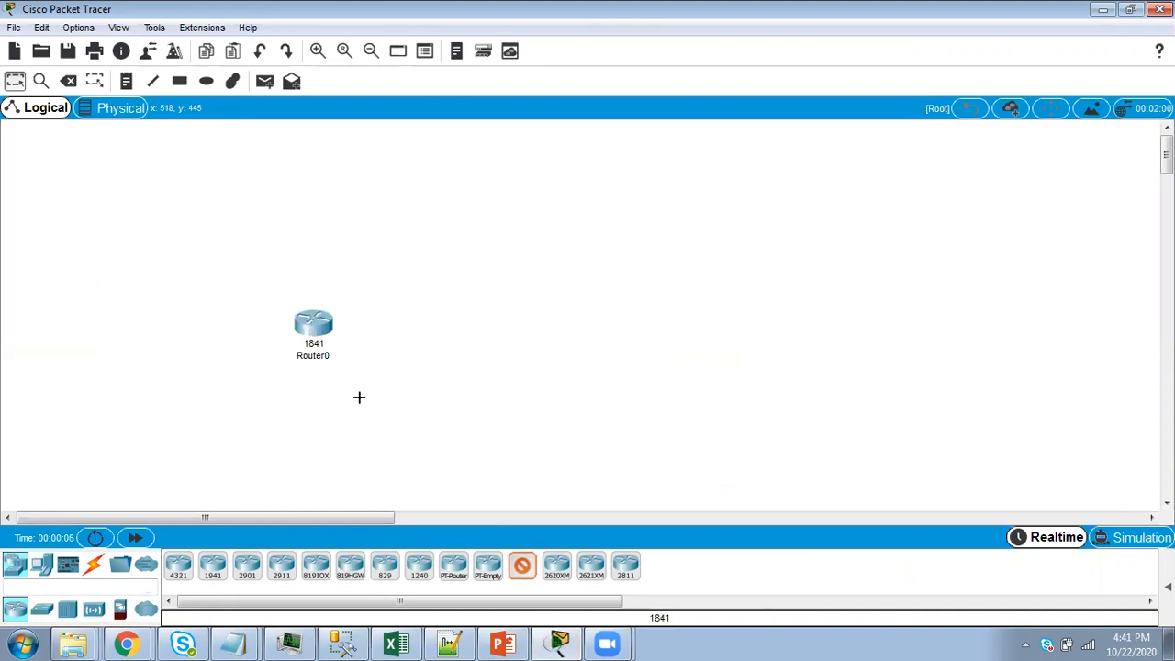
pyautogui.click(364, 326)
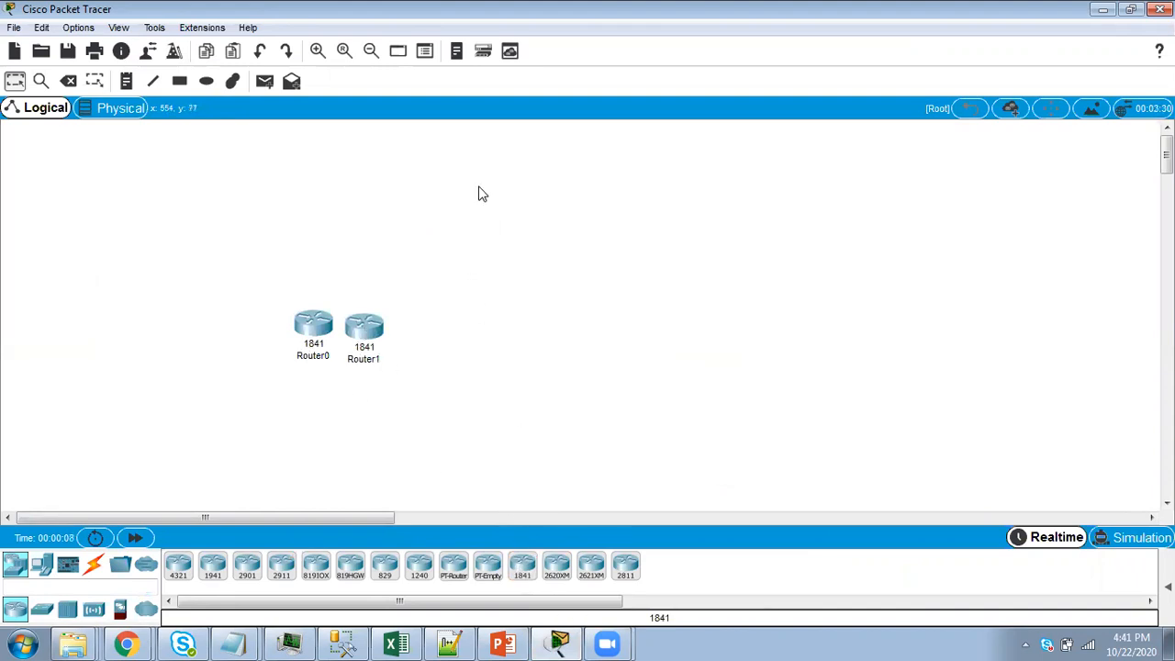
pyautogui.click(524, 570)
pyautogui.click(439, 204)
pyautogui.click(521, 566)
pyautogui.click(619, 310)
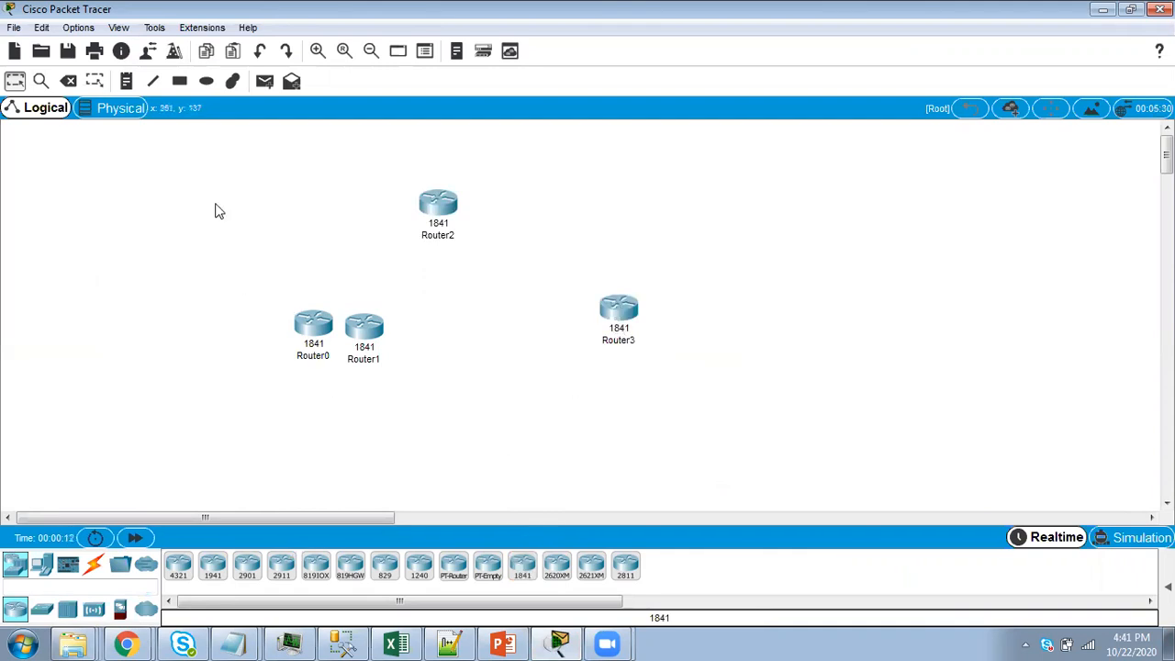
# Delete the surplus Router0 from the workspace
pyautogui.click(312, 323)
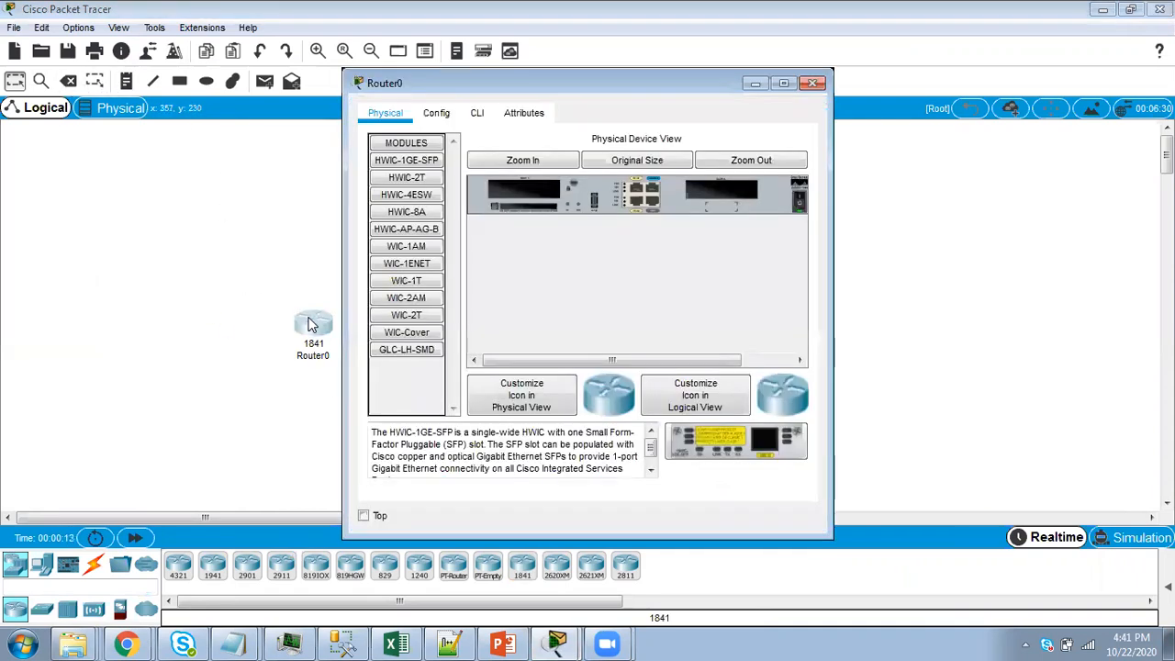
pyautogui.click(811, 82)
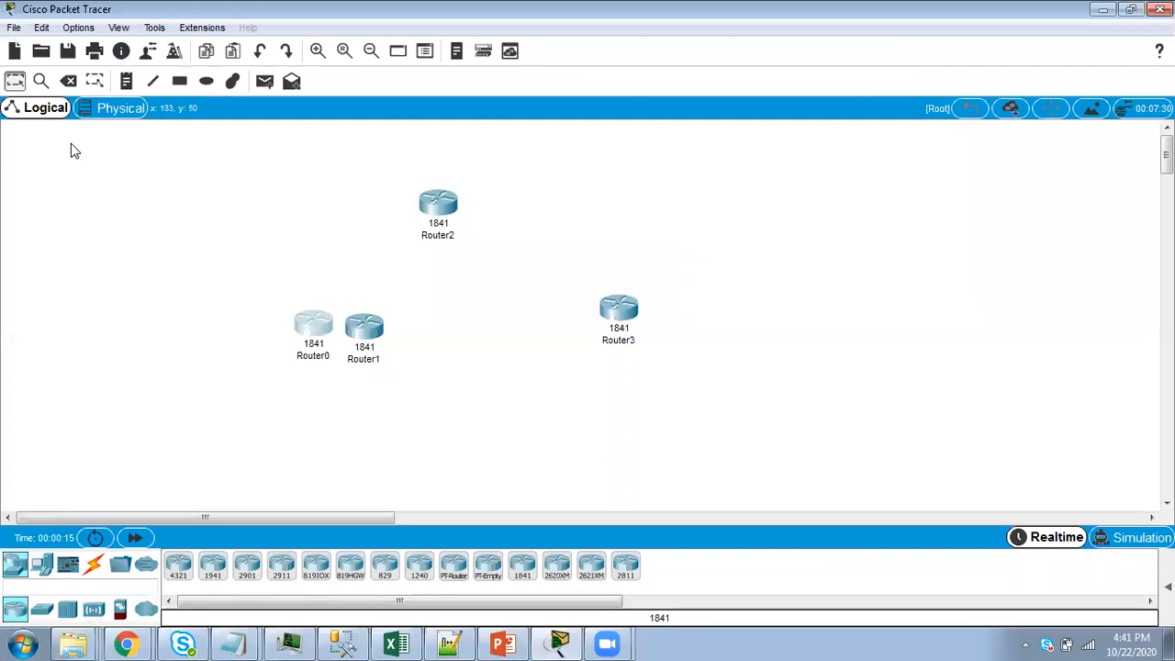
pyautogui.click(69, 82)
pyautogui.click(528, 347)
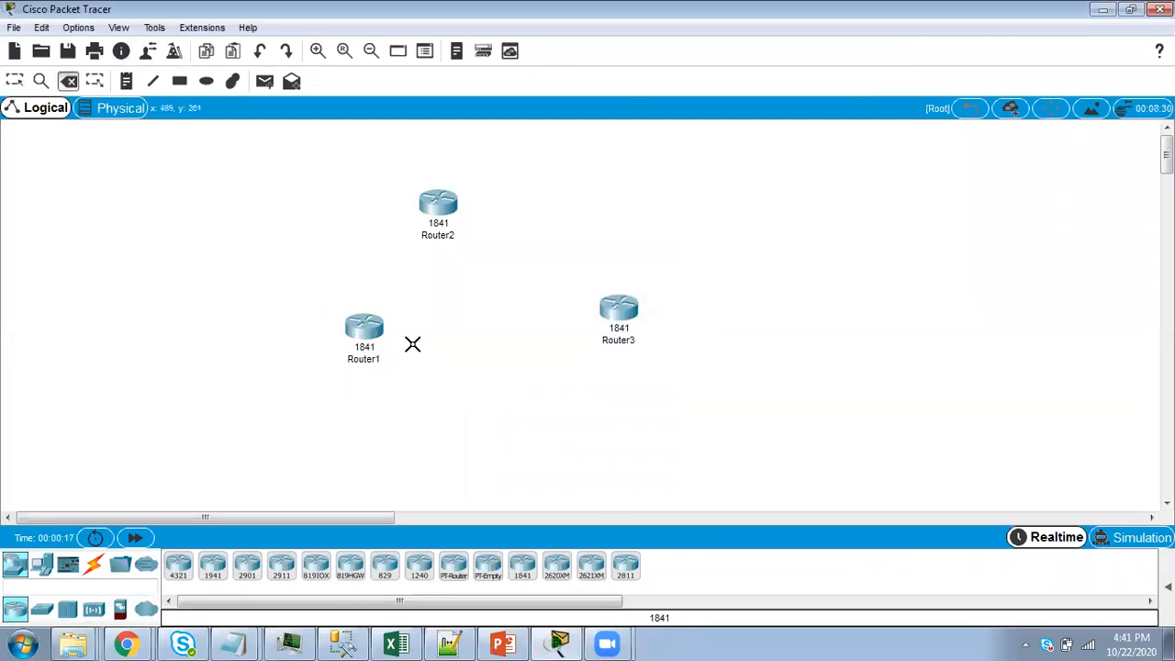
pyautogui.press('Escape')
# Rearrange the routers into a triangle: Router1 farther left, Router2 slightly up and left, and Router3 slightly lower
pyautogui.moveTo(366, 328); pyautogui.dragTo(250, 312)
pyautogui.click(435, 207)
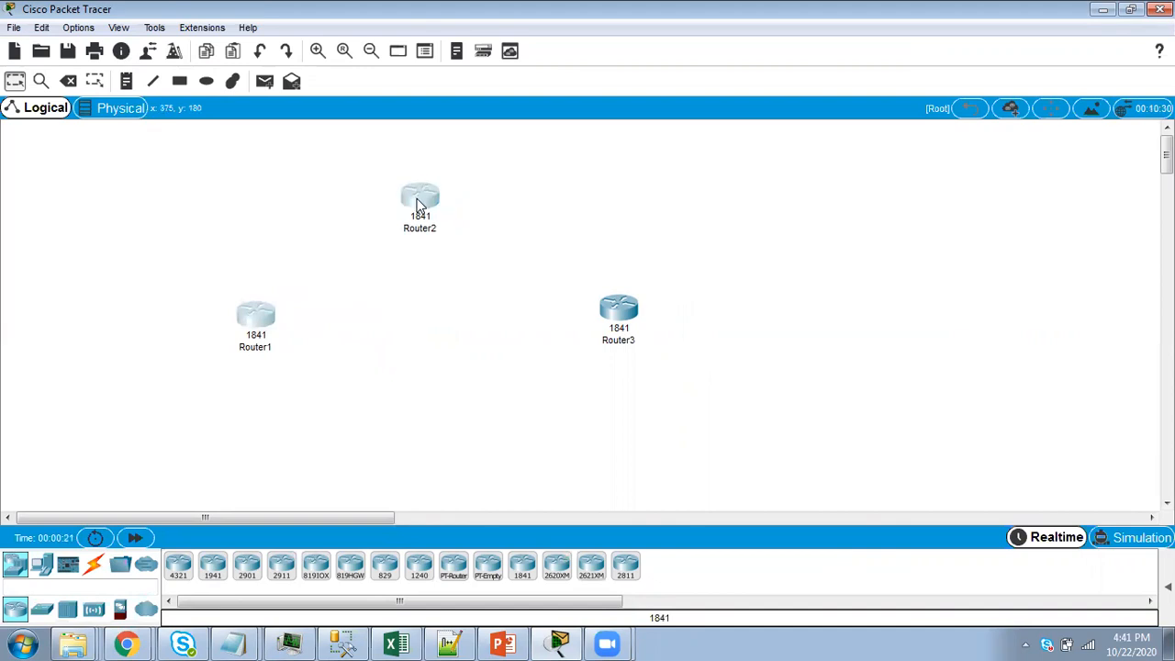
pyautogui.moveTo(612, 312); pyautogui.dragTo(613, 321)
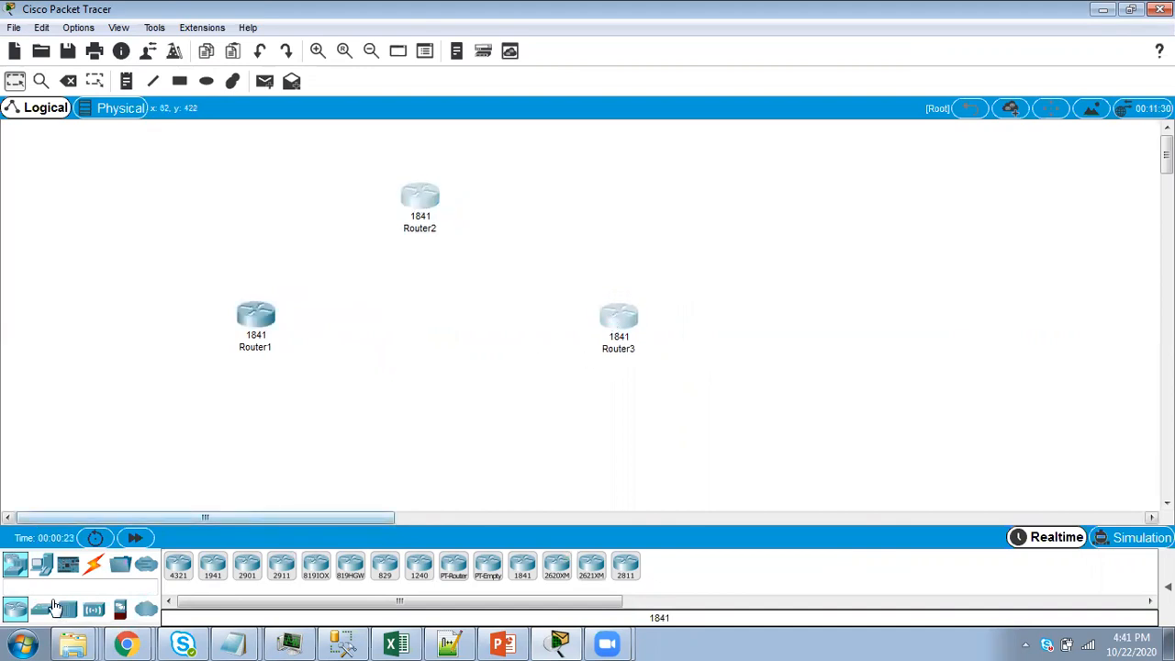
# Place two PCs, one below Router1 and one slightly farther right below Router3
pyautogui.click(42, 564)
pyautogui.click(178, 565)
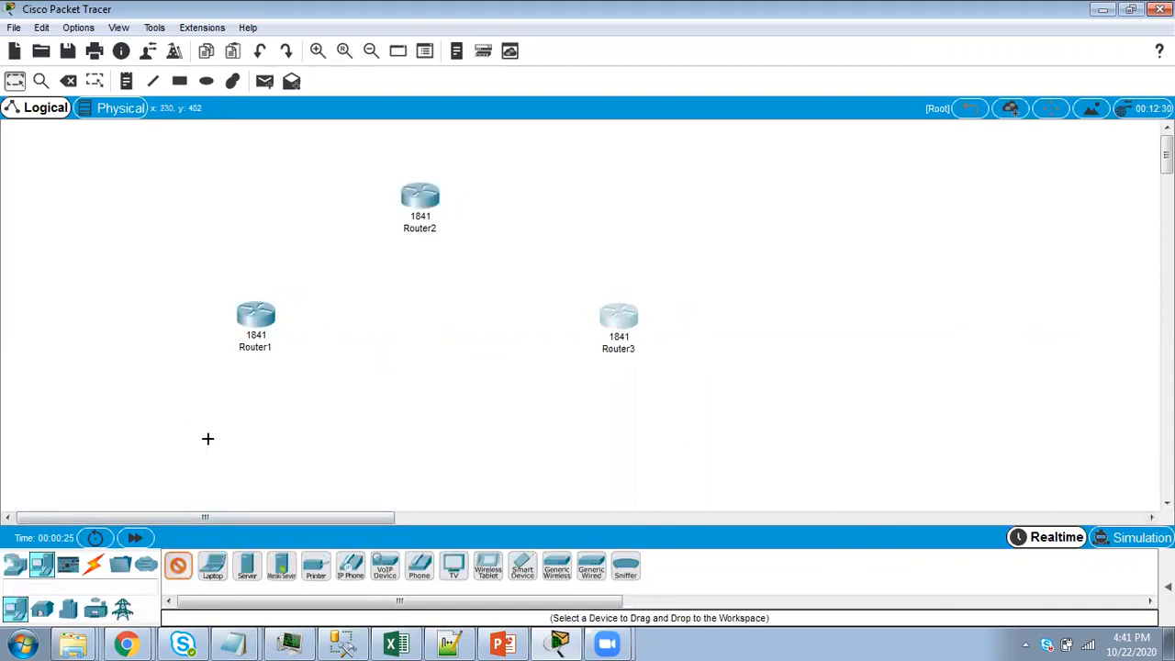
pyautogui.click(208, 439)
pyautogui.click(178, 565)
pyautogui.click(672, 426)
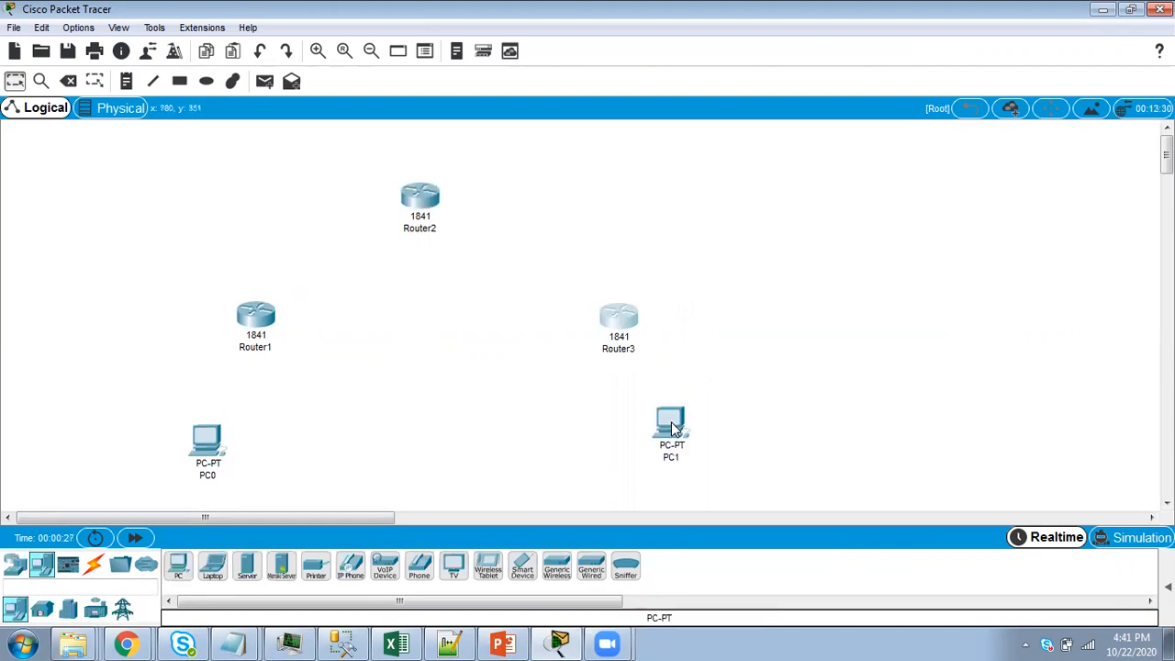
pyautogui.moveTo(672, 425); pyautogui.dragTo(673, 436)
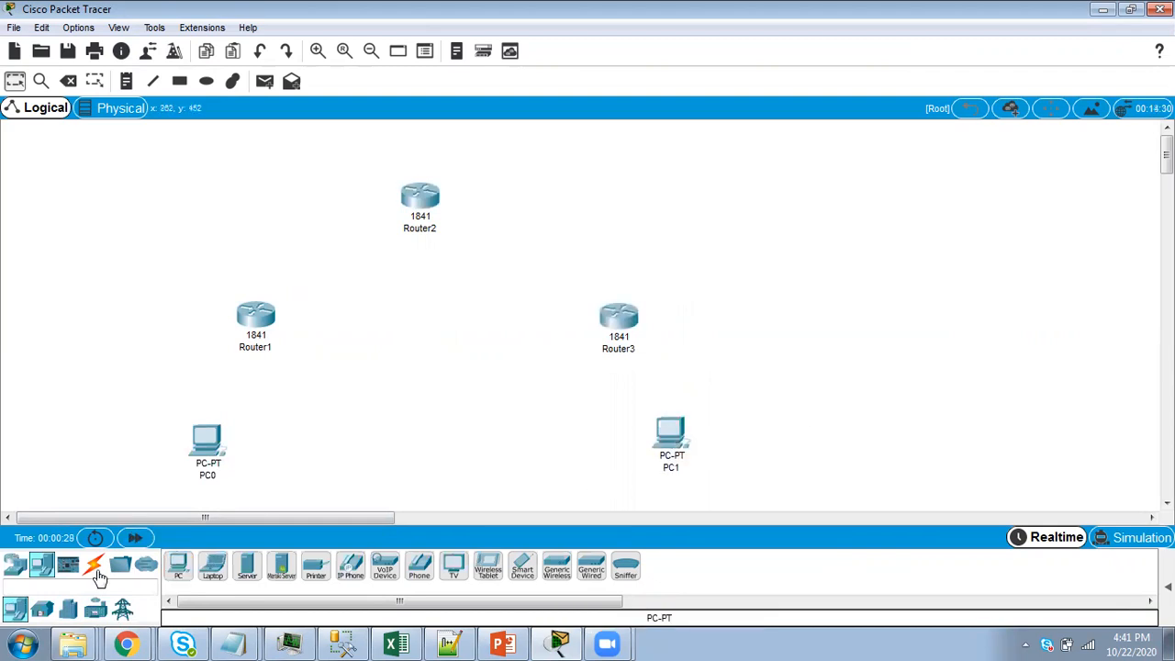
# Connect PC0's FastEthernet0 to Router1's FastEthernet0/0 with a copper cross-over cable
pyautogui.click(94, 566)
pyautogui.click(282, 566)
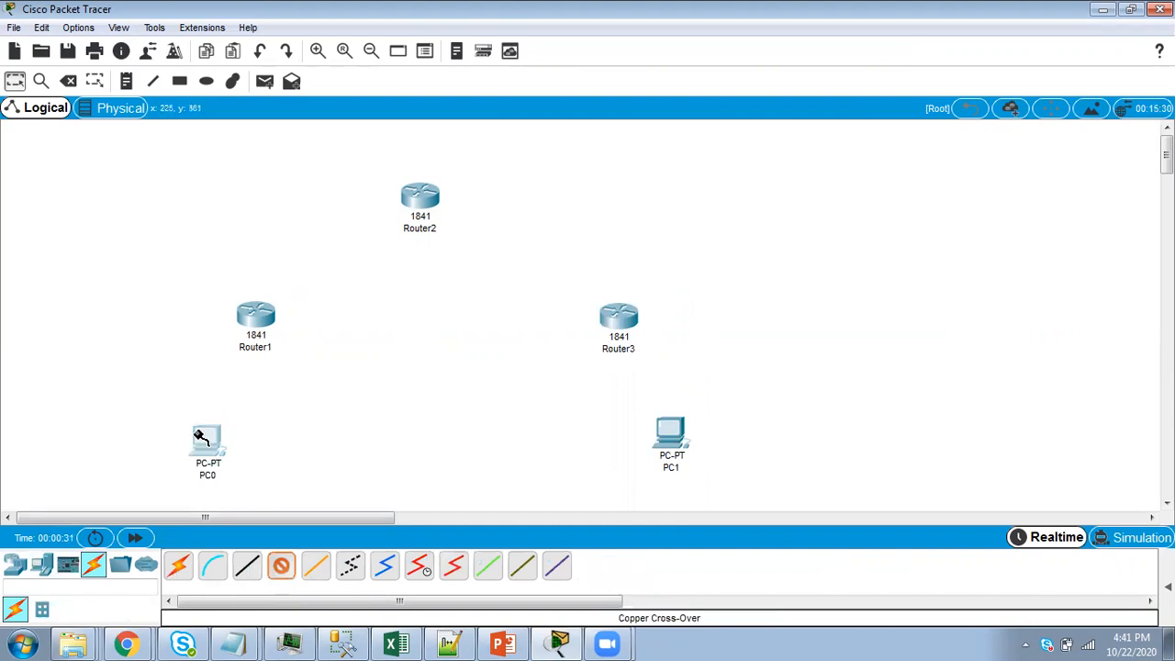
pyautogui.click(205, 441)
pyautogui.click(276, 498)
pyautogui.click(259, 317)
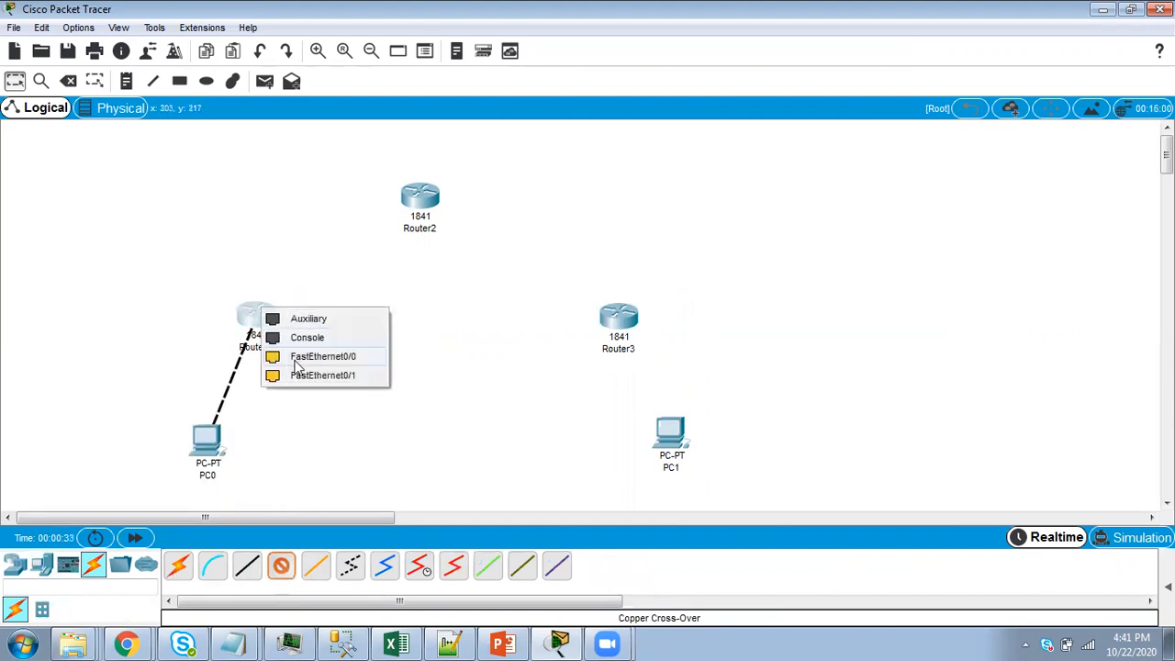
pyautogui.click(316, 364)
# Connect Router1's FastEthernet0/1 to Router2's FastEthernet0/0 with a copper cross-over cable
pyautogui.click(282, 565)
pyautogui.click(261, 319)
pyautogui.click(332, 365)
pyautogui.click(422, 198)
pyautogui.click(457, 242)
# Connect Router2's FastEthernet0/1 to Router3's FastEthernet0/0 with a copper cross-over cable
pyautogui.click(282, 566)
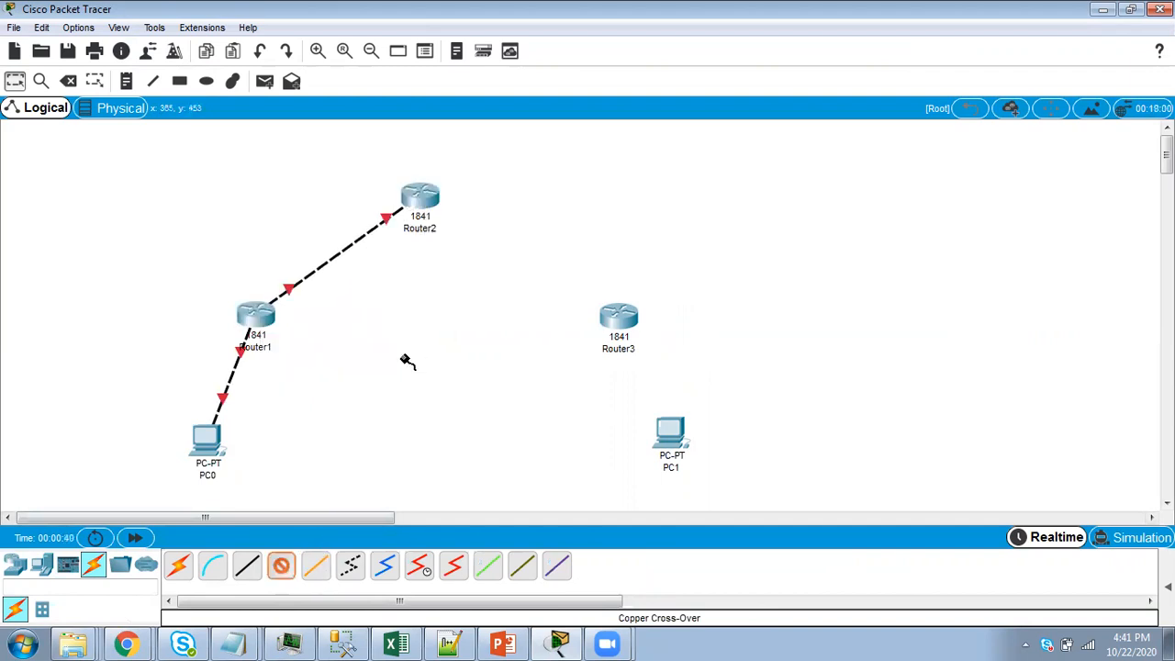
pyautogui.click(417, 207)
pyautogui.click(457, 250)
pyautogui.click(619, 317)
pyautogui.click(654, 364)
# Connect Router3's FastEthernet0/1 to PC1's FastEthernet0 with a copper cross-over cable
pyautogui.click(282, 566)
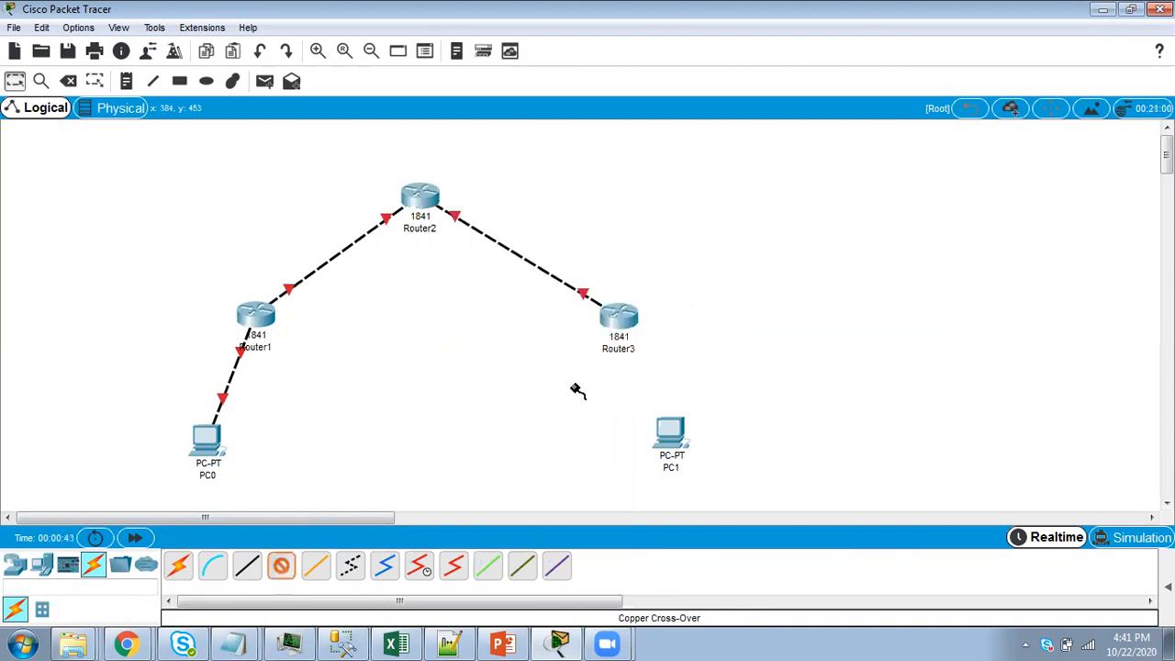
pyautogui.click(624, 329)
pyautogui.click(670, 375)
pyautogui.click(673, 427)
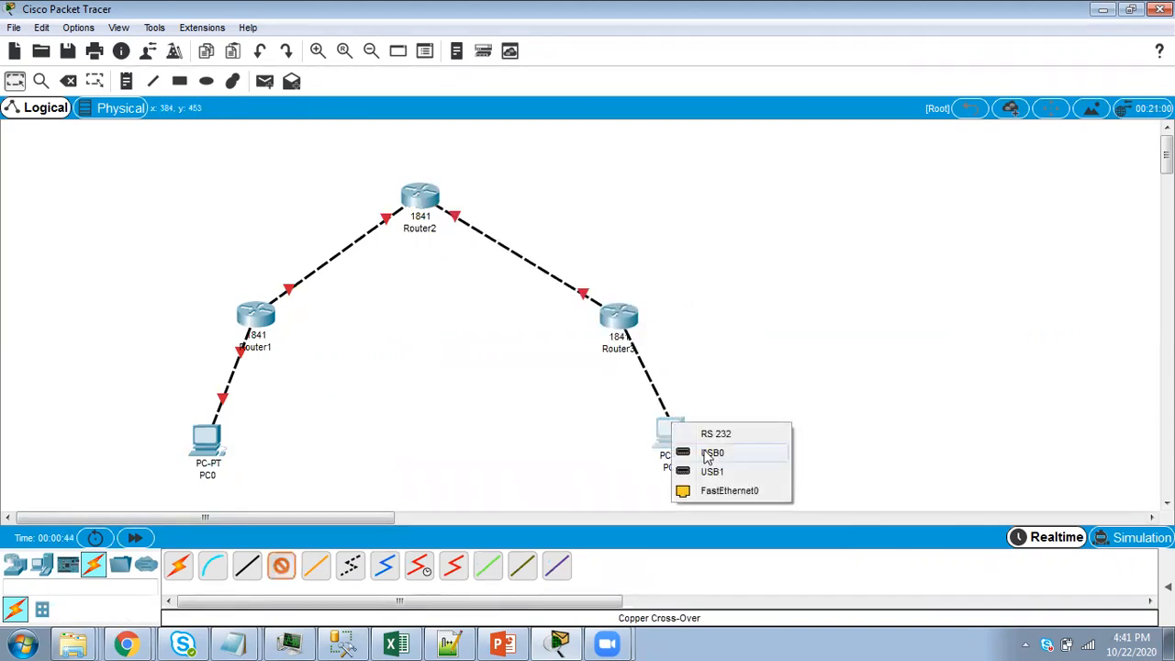
pyautogui.click(728, 491)
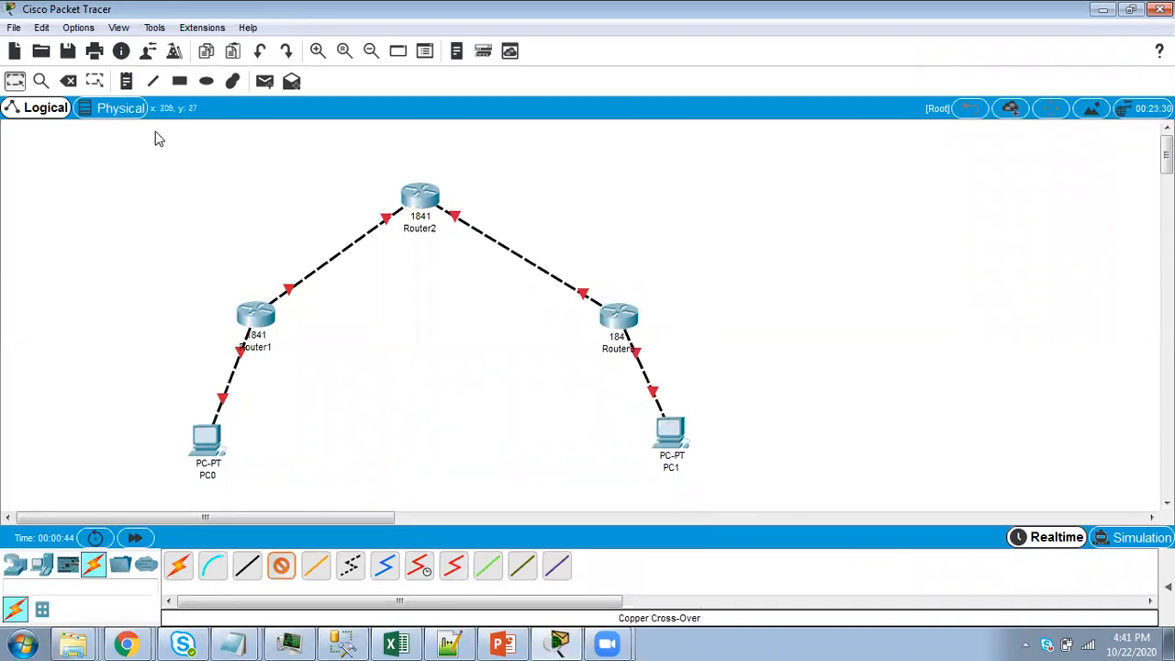
# Draw a long, narrow unfilled rectangle across both router links, just below Router2, to represent the tunnel
pyautogui.click(179, 82)
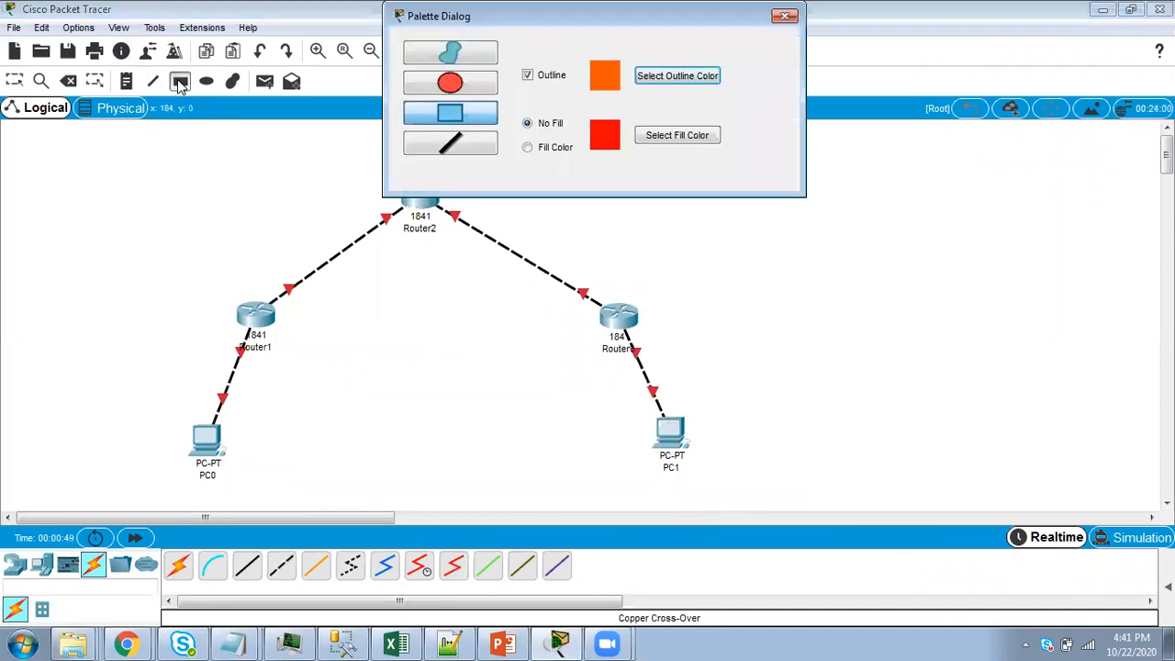
pyautogui.click(785, 15)
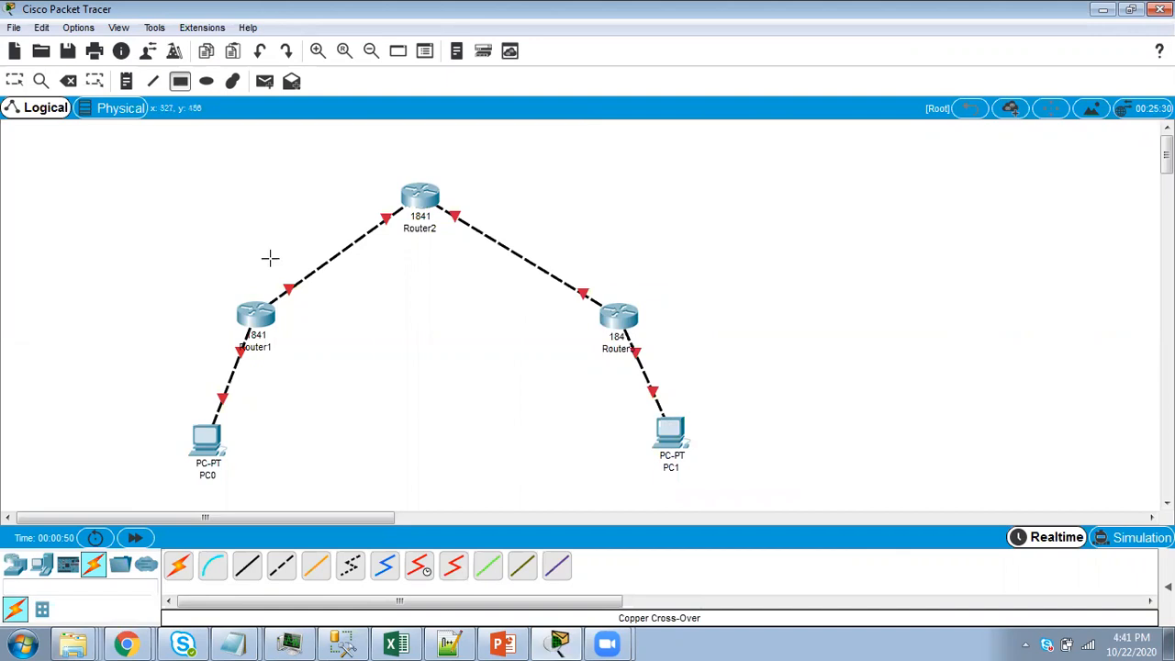
pyautogui.moveTo(258, 233); pyautogui.dragTo(601, 265)
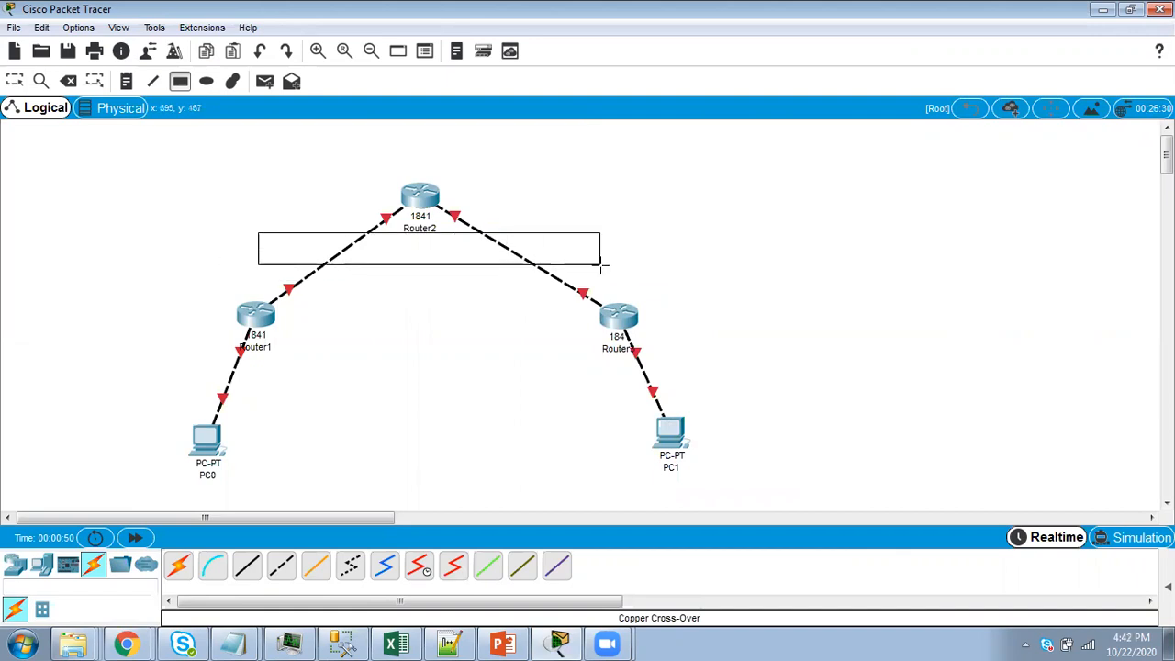
pyautogui.click(14, 81)
pyautogui.click(70, 81)
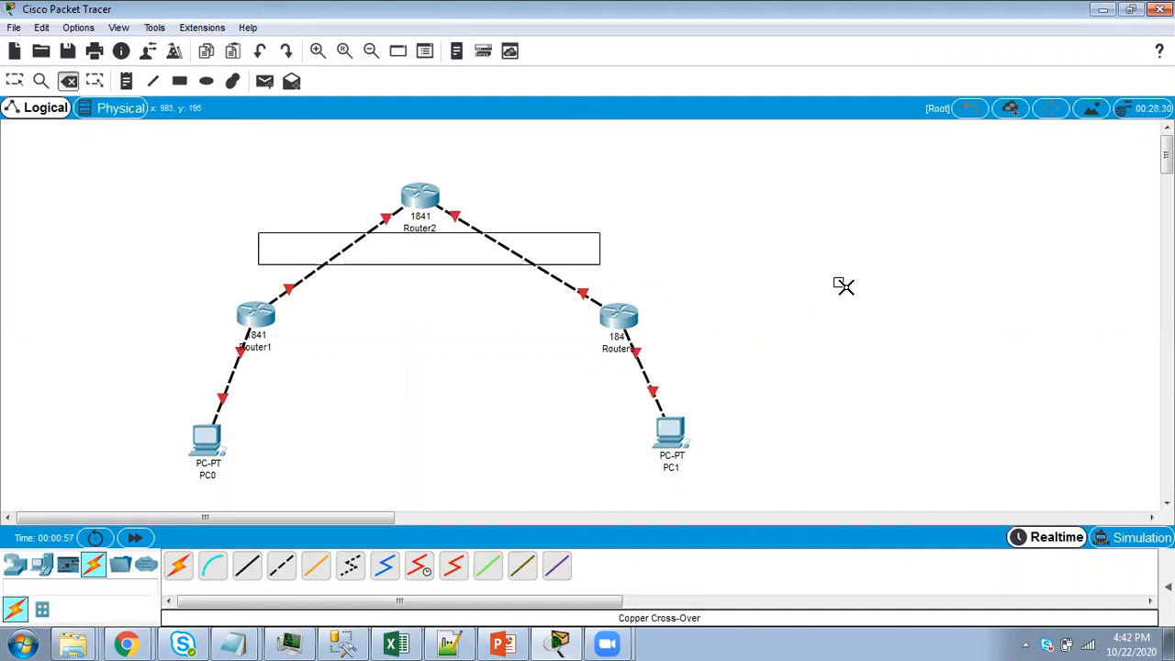
pyautogui.press('Escape')
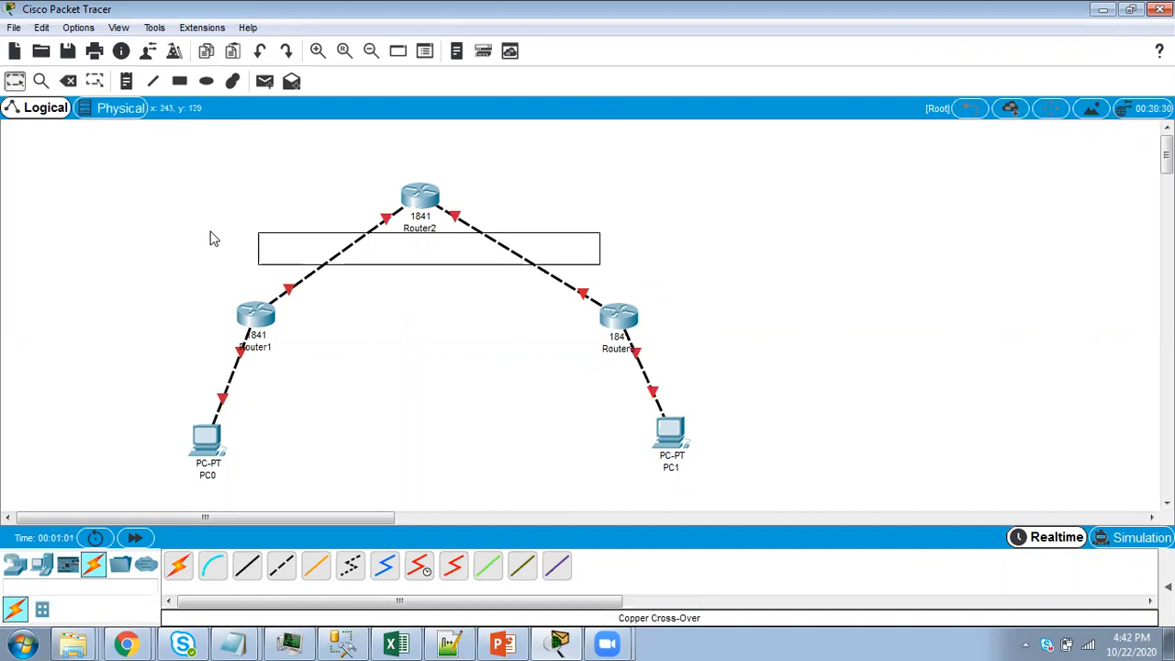
# Switch to PowerPoint to check the IP addressing on the tunnel topology slide, and return to Packet Tracer
pyautogui.click(502, 642)
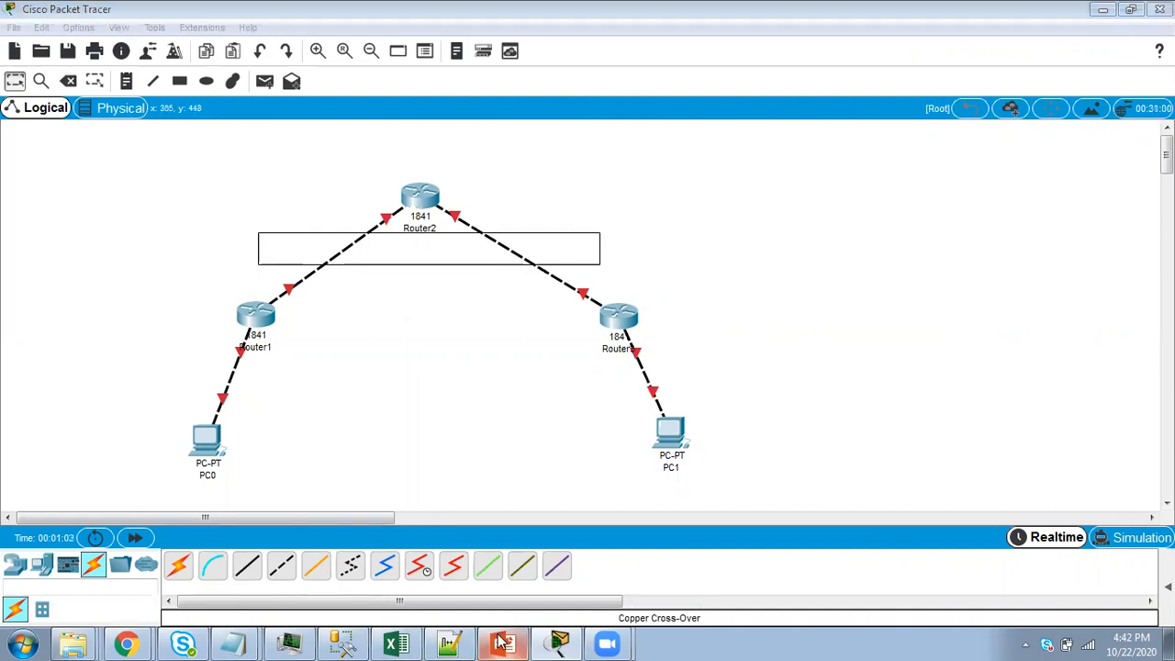
pyautogui.scroll(2, 499, 407)
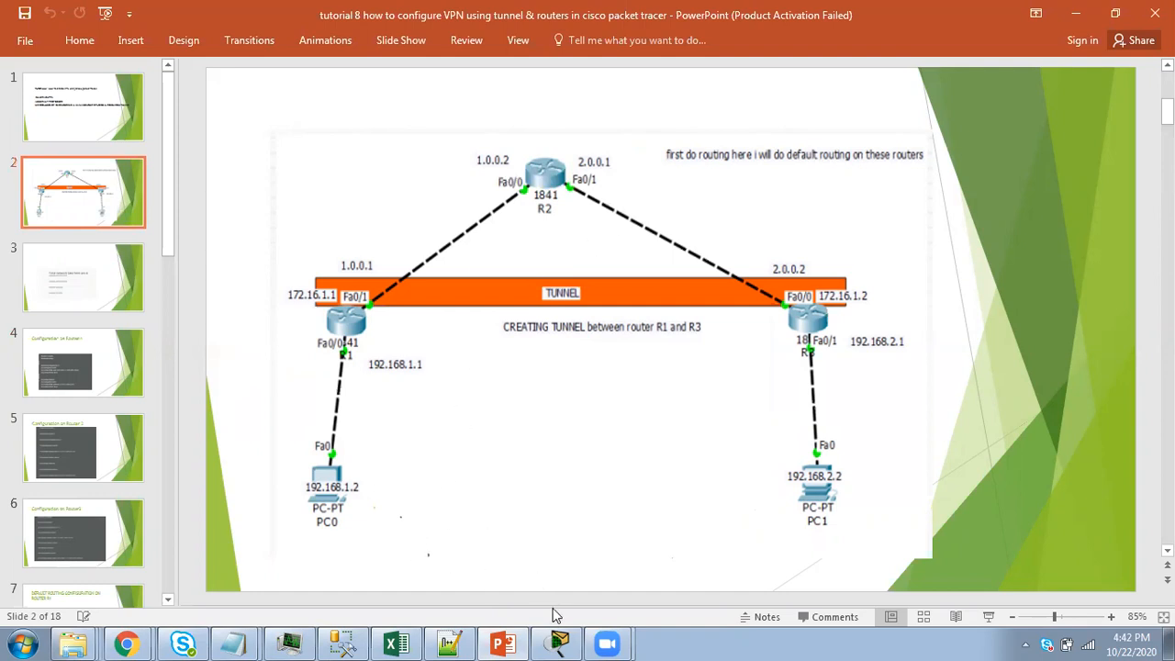
pyautogui.click(559, 643)
# Add the address notes 1.0.0.1 above Router1 and 1.0.0.2 at the upper left of Router2
pyautogui.click(126, 80)
pyautogui.click(225, 269)
pyautogui.write('1.0.0.1')
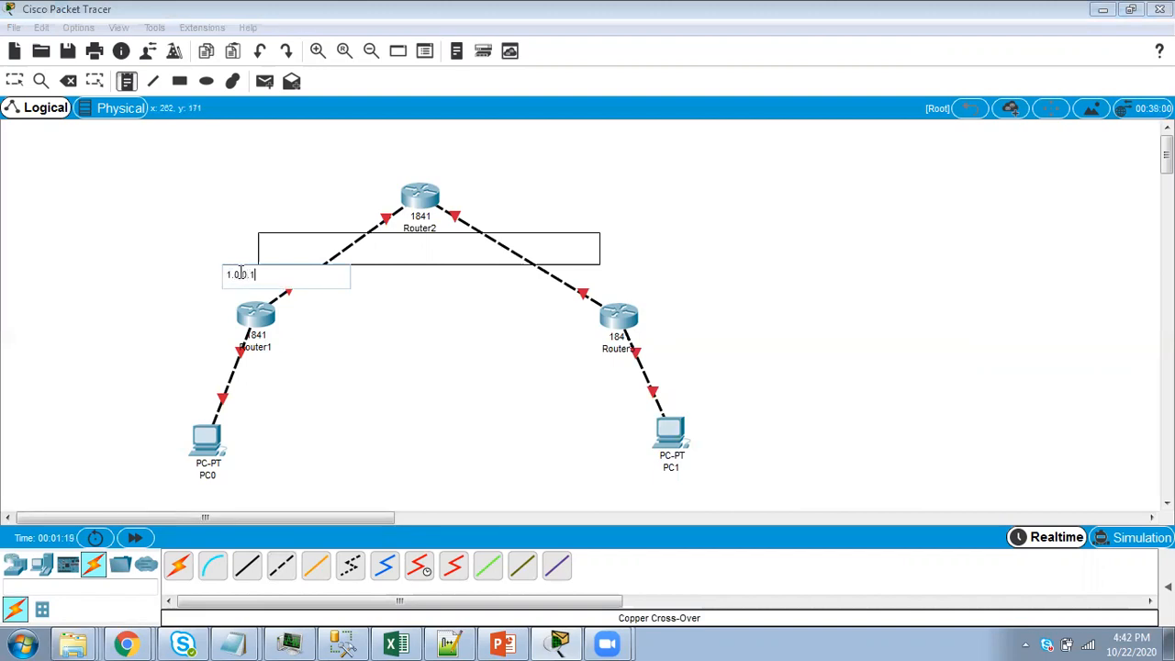
pyautogui.click(260, 203)
pyautogui.click(126, 80)
pyautogui.click(349, 168)
pyautogui.write('1.0.0.2')
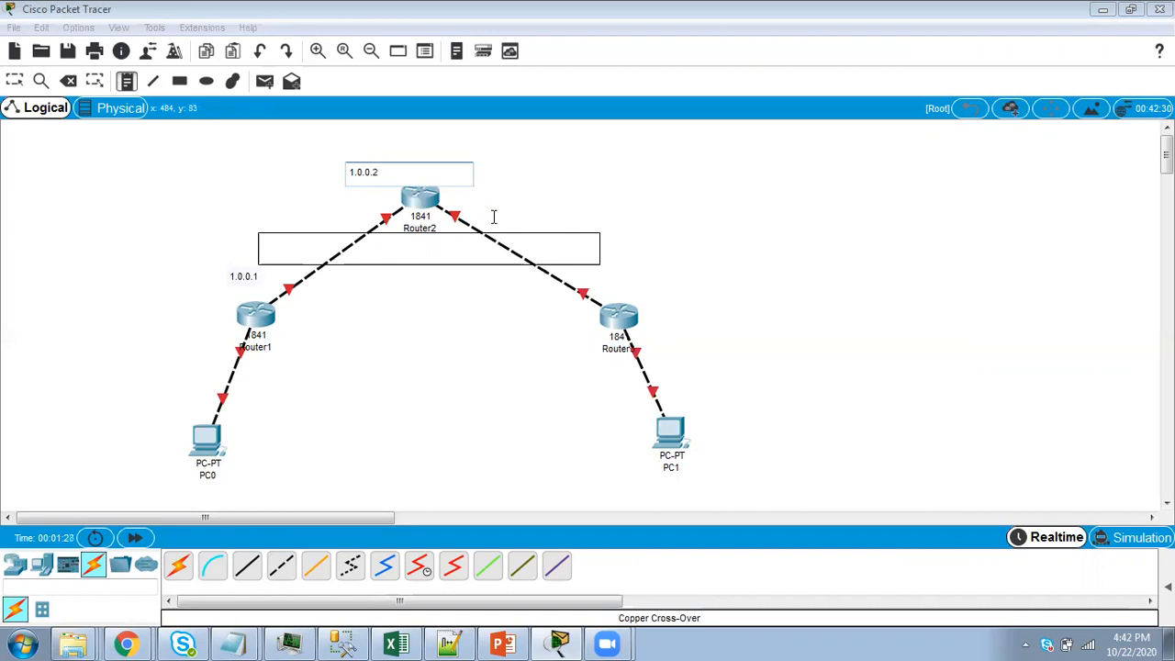
pyautogui.click(596, 209)
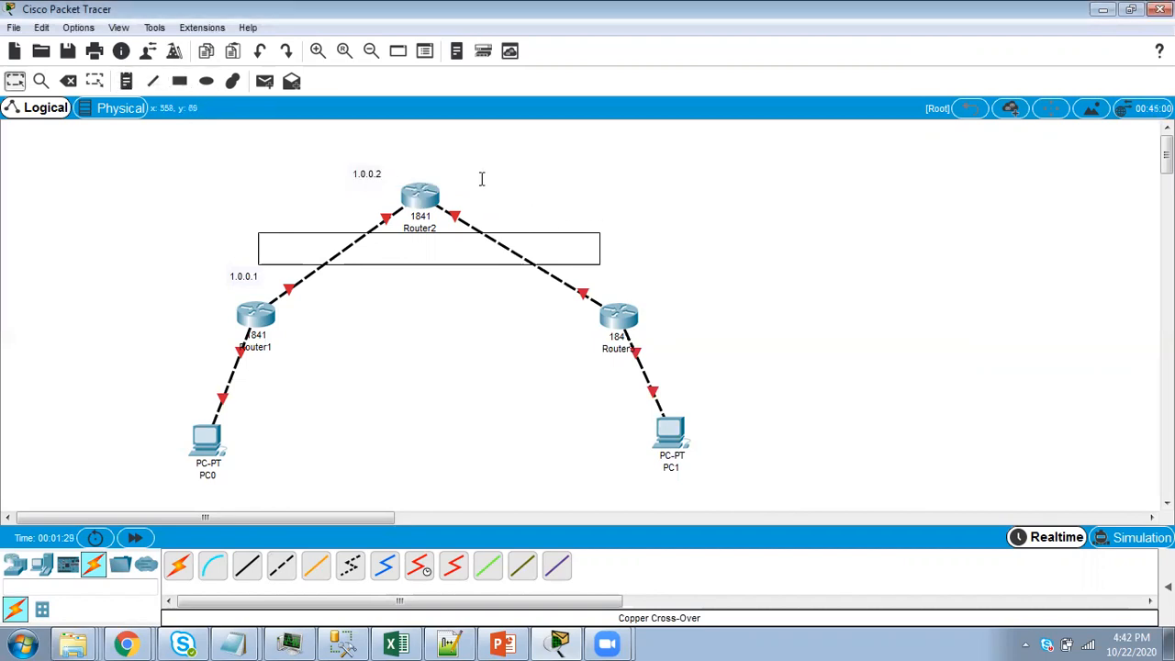
# Add the address notes 2.0.0.1 beside Router2 and 2.0.0.2 beside Router3, and shift both to the upper right of their routers
pyautogui.click(126, 81)
pyautogui.click(505, 197)
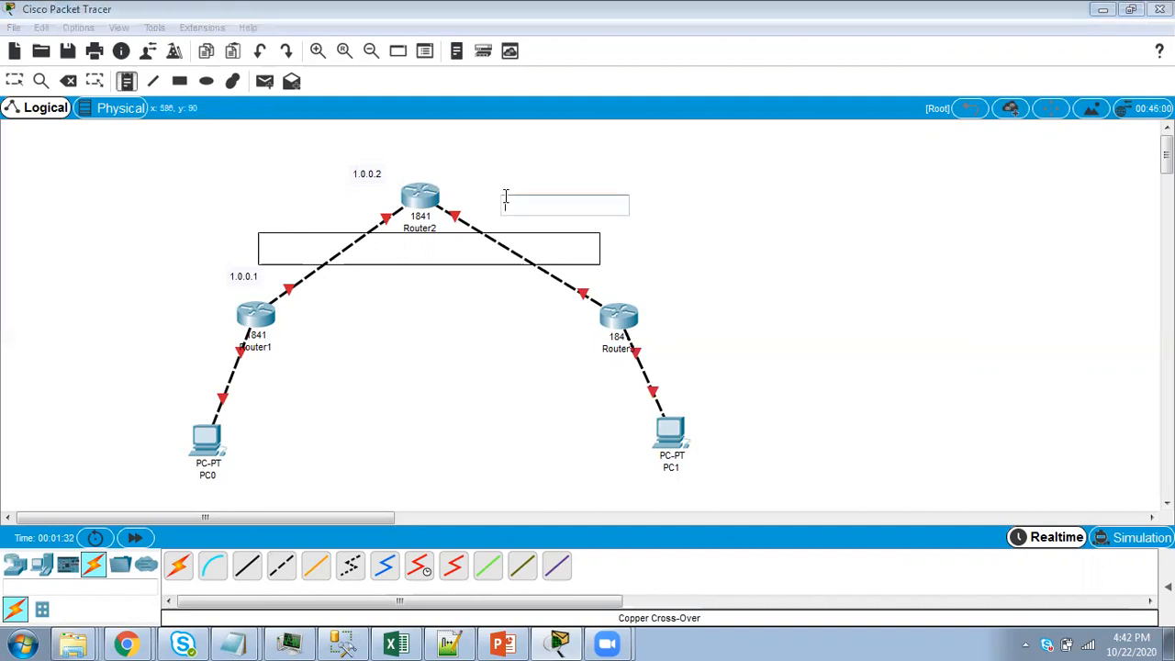
pyautogui.write('2')
pyautogui.click(749, 317)
pyautogui.click(127, 81)
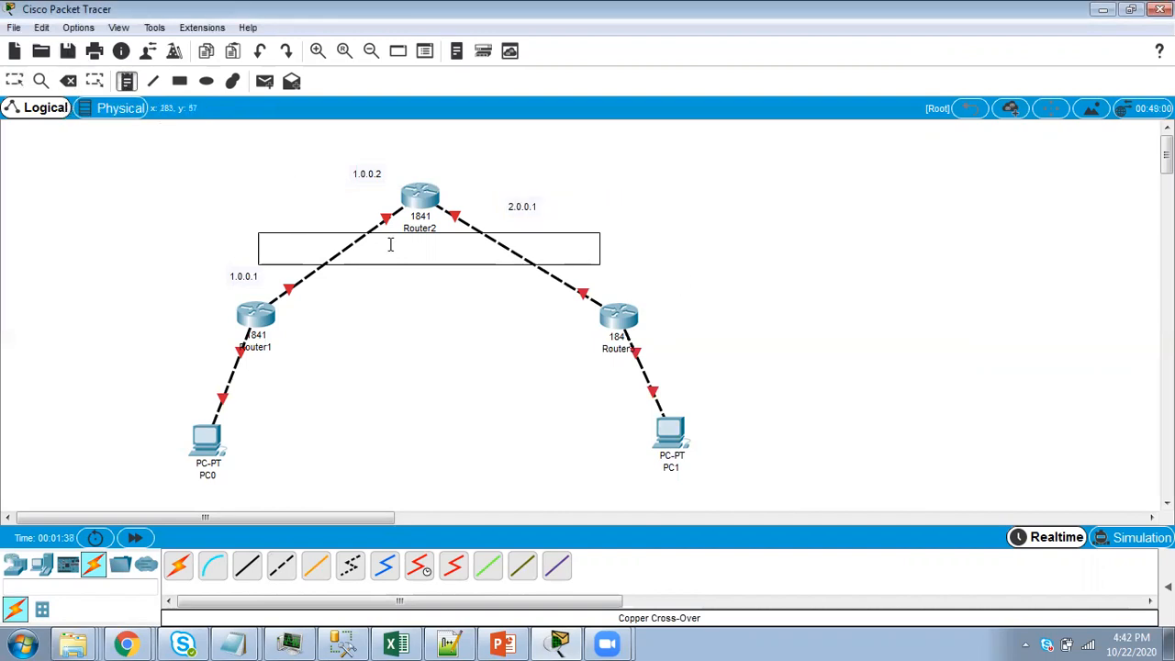
pyautogui.click(672, 299)
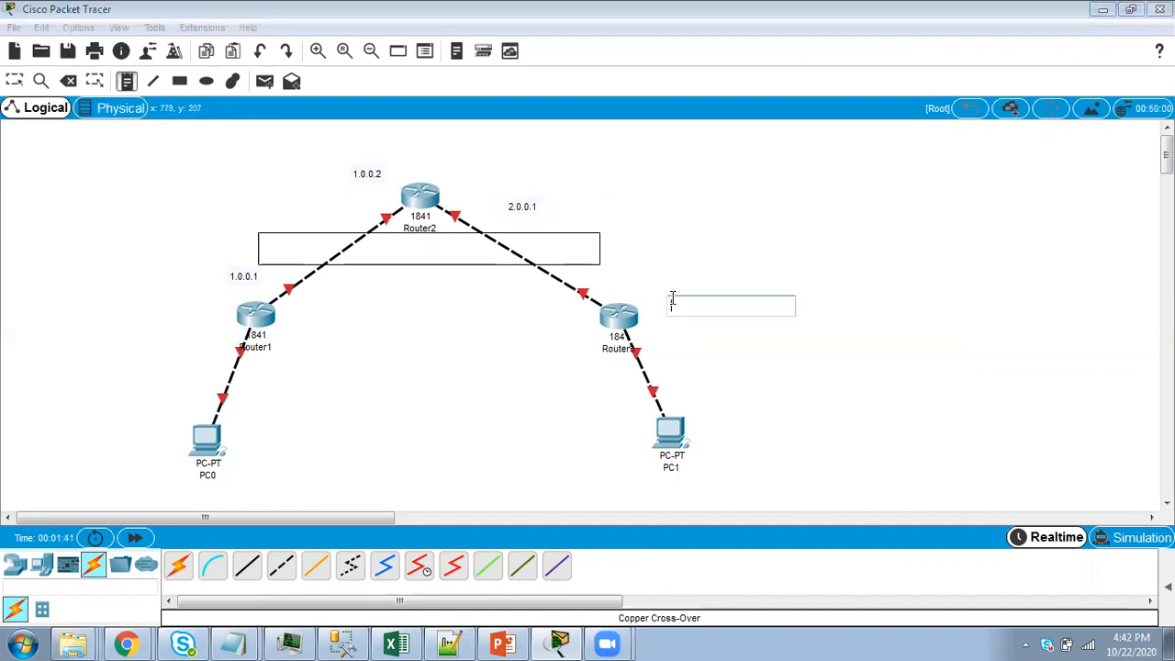
pyautogui.write('2.0.0.2')
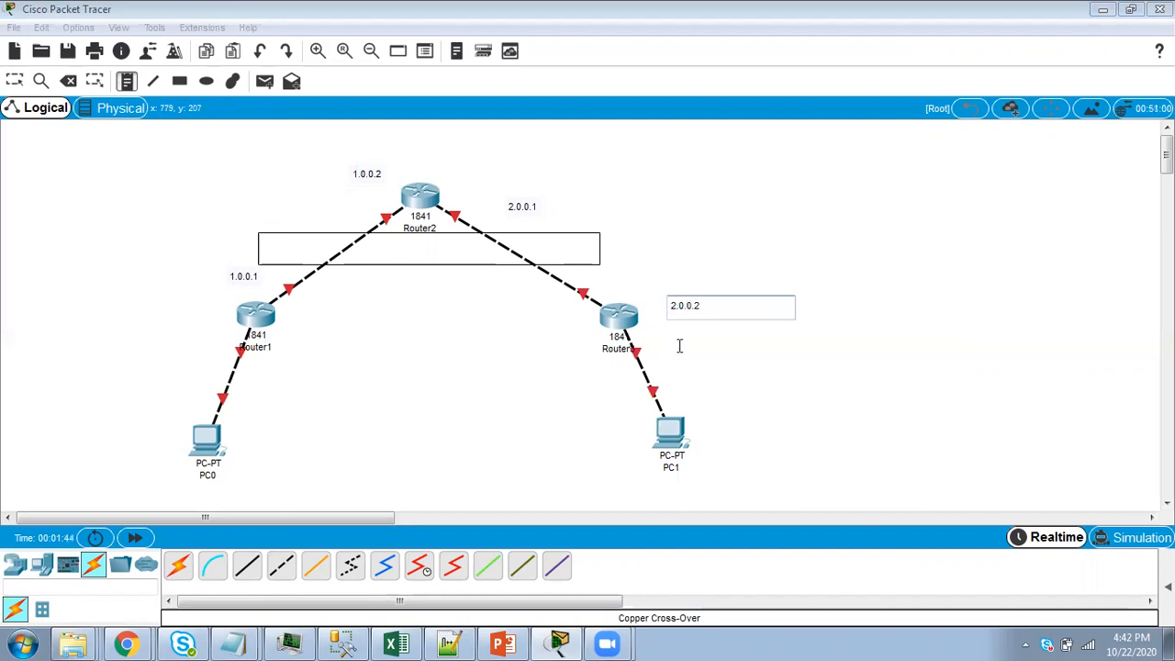
pyautogui.click(879, 331)
pyautogui.moveTo(691, 306); pyautogui.dragTo(656, 286)
pyautogui.moveTo(525, 202); pyautogui.dragTo(516, 160)
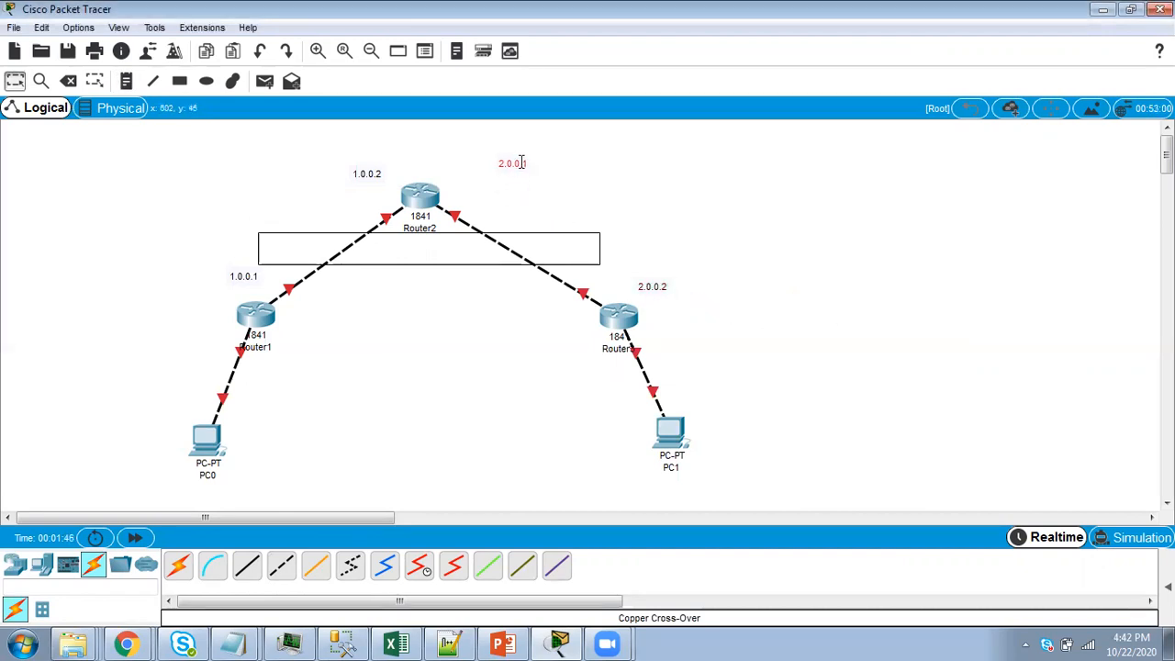
# Shift the 1.0.0.2 and 1.0.0.1 notes farther to the left of Router2 and Router1
pyautogui.moveTo(370, 172); pyautogui.dragTo(326, 169)
pyautogui.moveTo(235, 273); pyautogui.dragTo(215, 278)
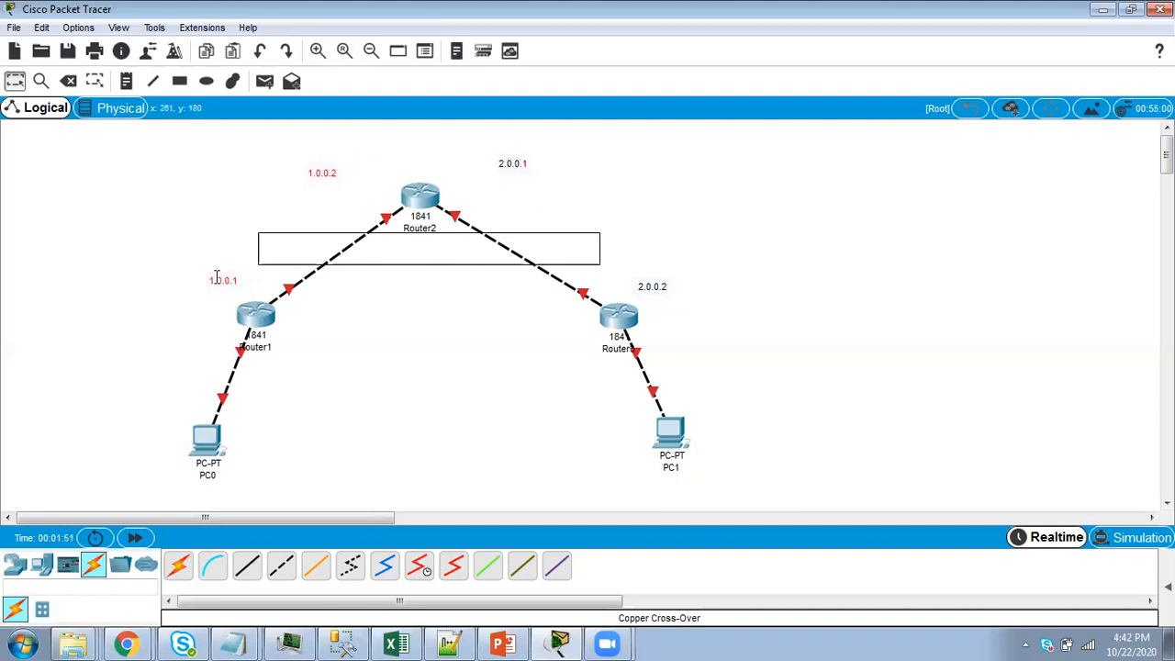
pyautogui.click(777, 299)
# Check the tunnel addressing on the PowerPoint slide, and add the note 172.16.1.1 in Packet Tracer, above Router1 and beside the tunnel rectangle
pyautogui.click(504, 643)
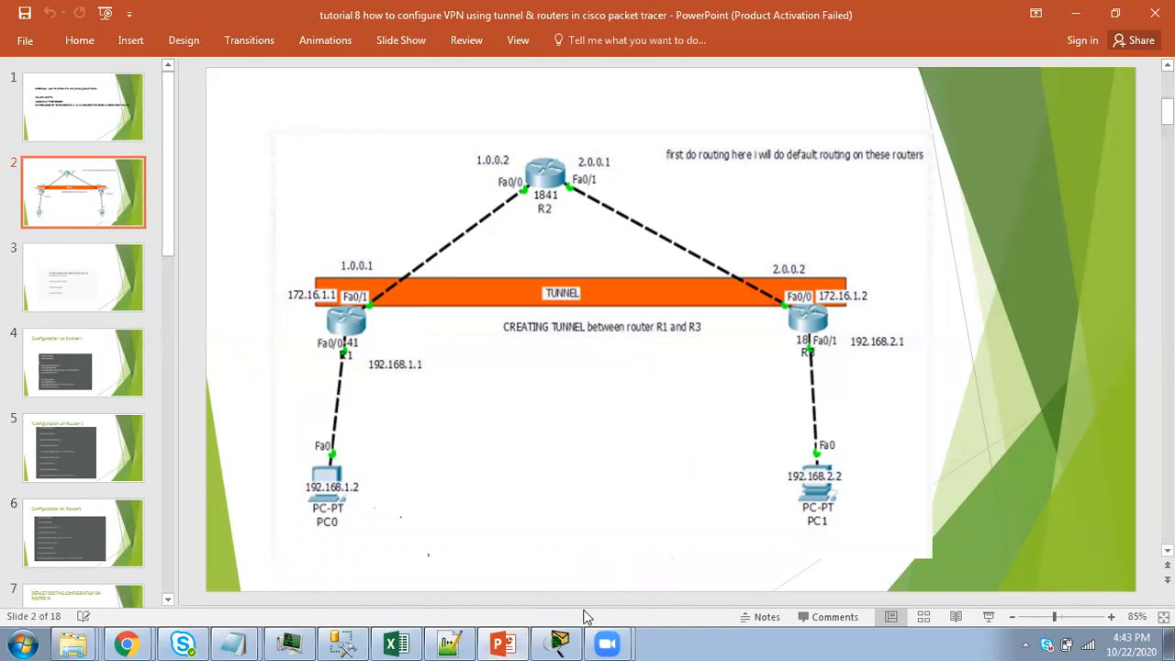
pyautogui.click(559, 642)
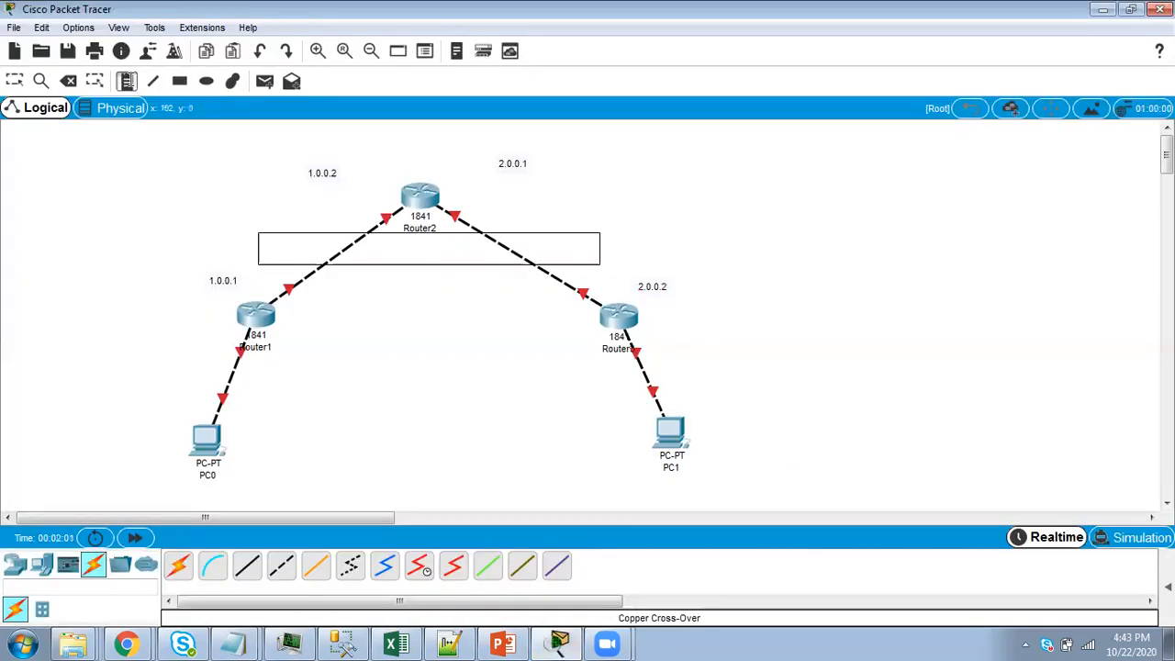
pyautogui.click(126, 81)
pyautogui.click(166, 245)
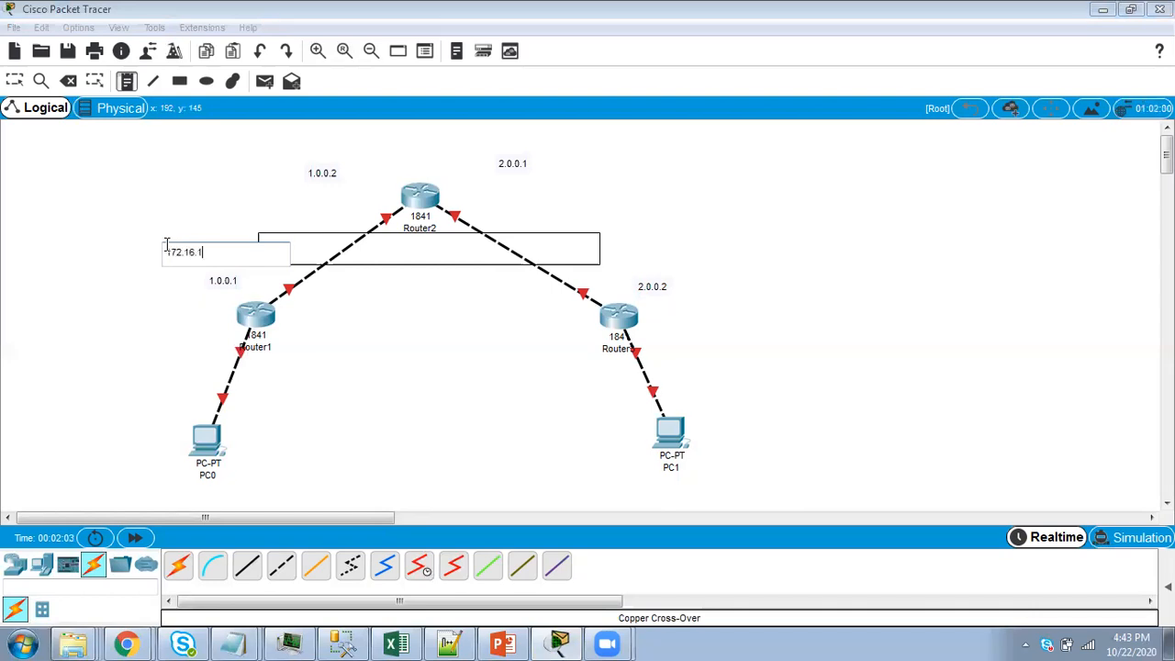
pyautogui.click(745, 265)
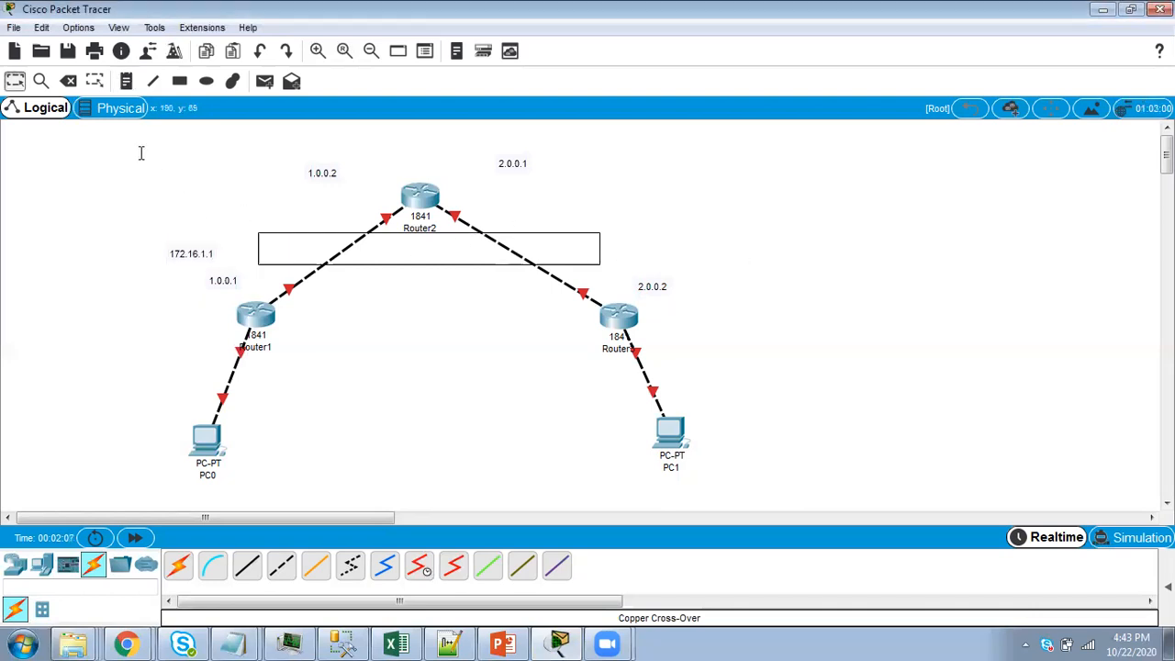
# Add the note 172.16.1.2 at the tunnel rectangle's right end, and move the 172.16.1.1 note close to its left end
pyautogui.click(668, 255)
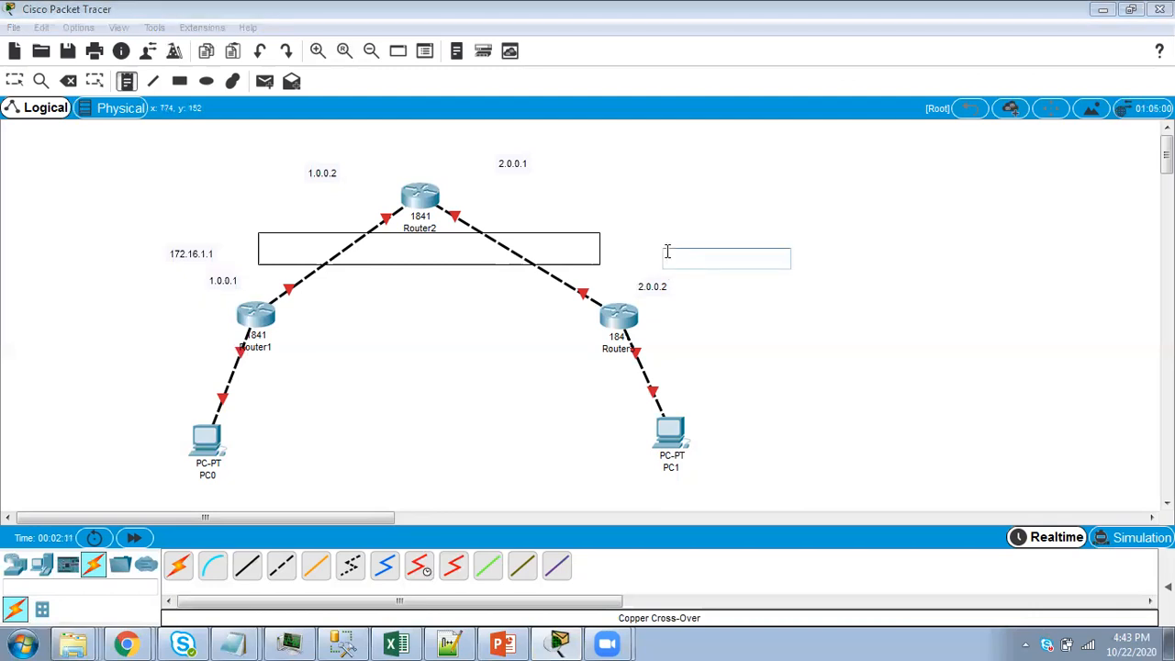
pyautogui.write('172.1')
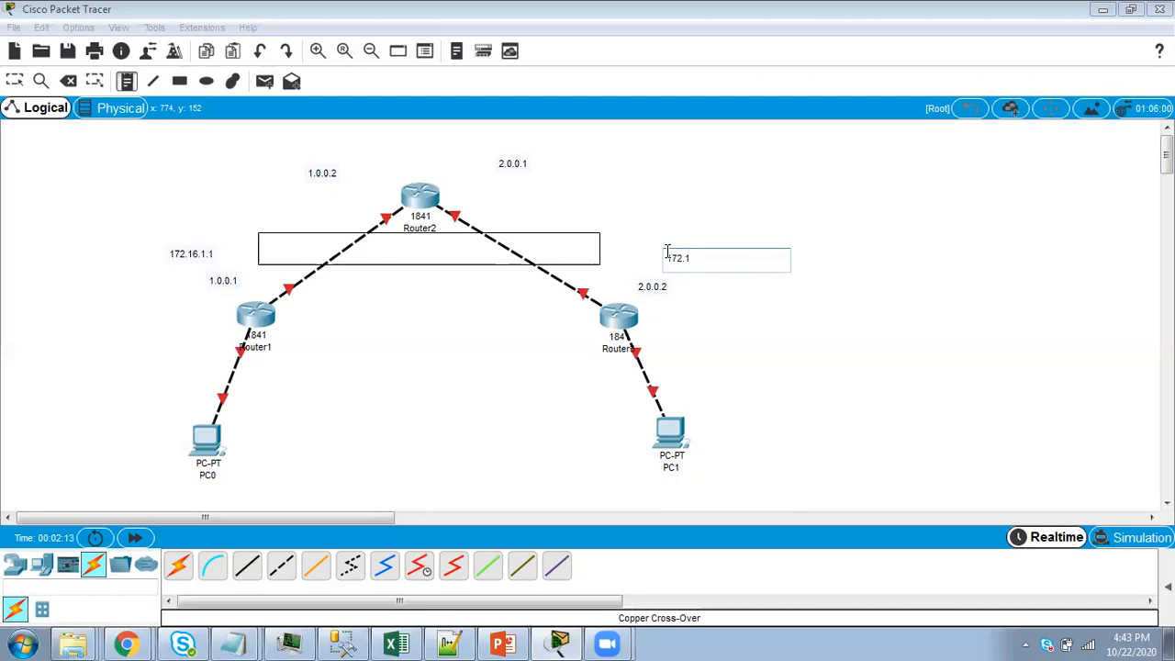
pyautogui.write('6.1.2')
pyautogui.press('Escape')
pyautogui.moveTo(676, 258); pyautogui.dragTo(628, 250)
pyautogui.moveTo(180, 250); pyautogui.dragTo(211, 242)
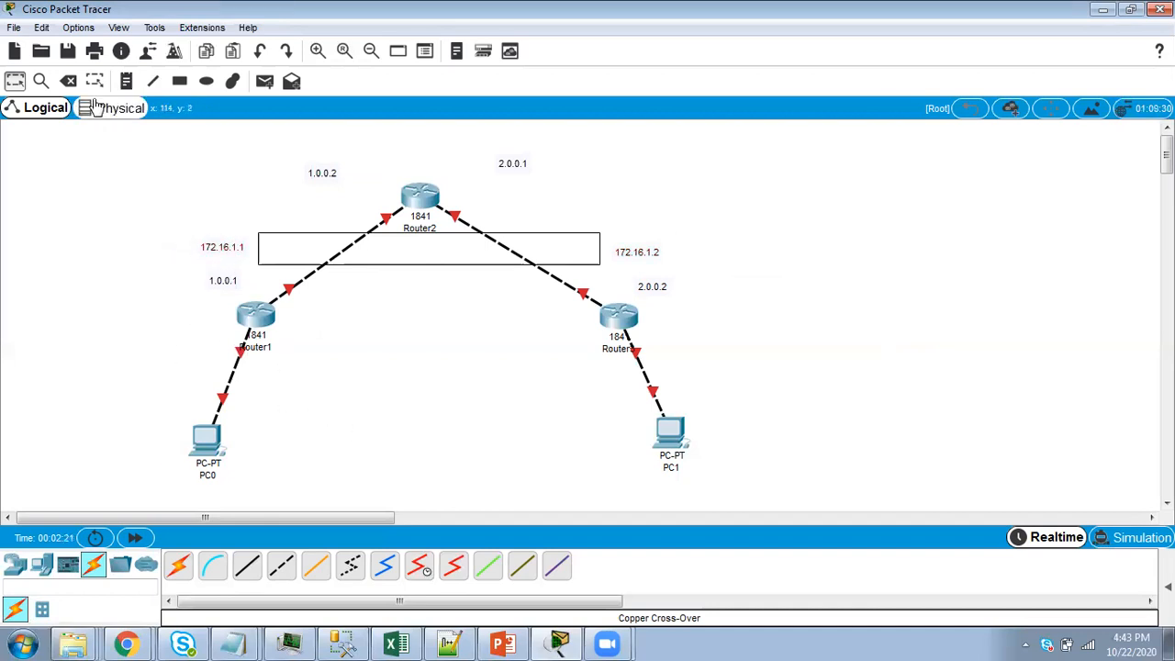
# Add the address note 192.168.1.1 and move it to the left of Router1
pyautogui.click(125, 81)
pyautogui.click(312, 336)
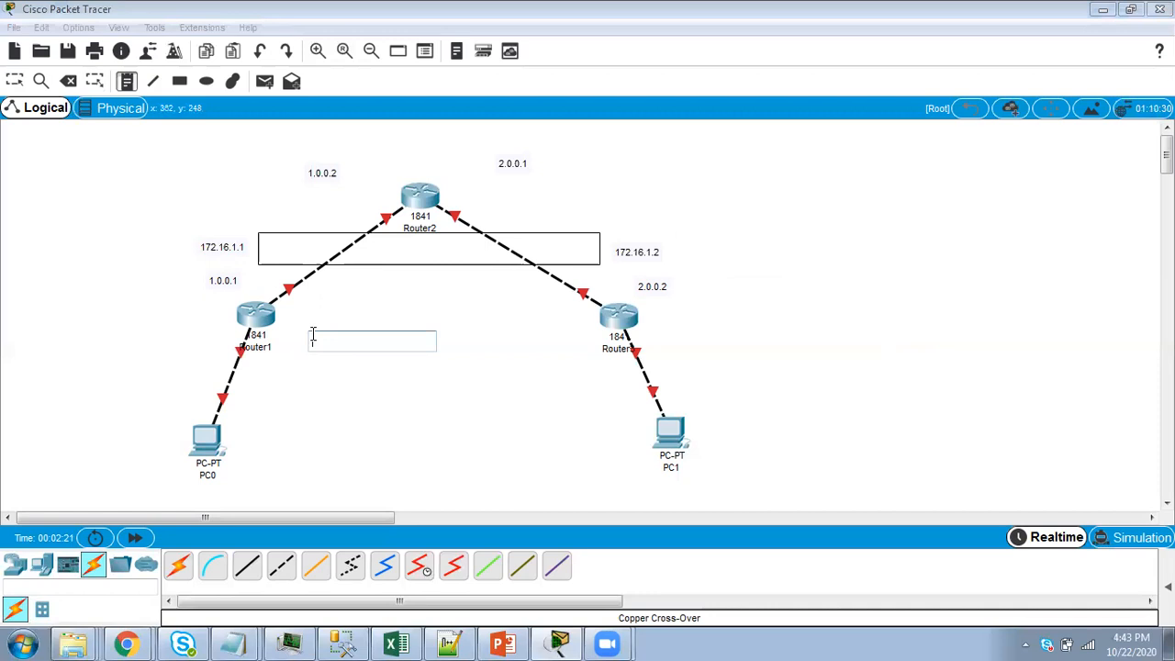
pyautogui.write('192.168.1.1')
pyautogui.click(366, 410)
pyautogui.moveTo(333, 349); pyautogui.dragTo(166, 330)
pyautogui.click(284, 403)
# Add the address note 192.168.1.2 and place it just left of PC0, clear of the icon
pyautogui.click(127, 81)
pyautogui.click(152, 448)
pyautogui.write('168.1.2')
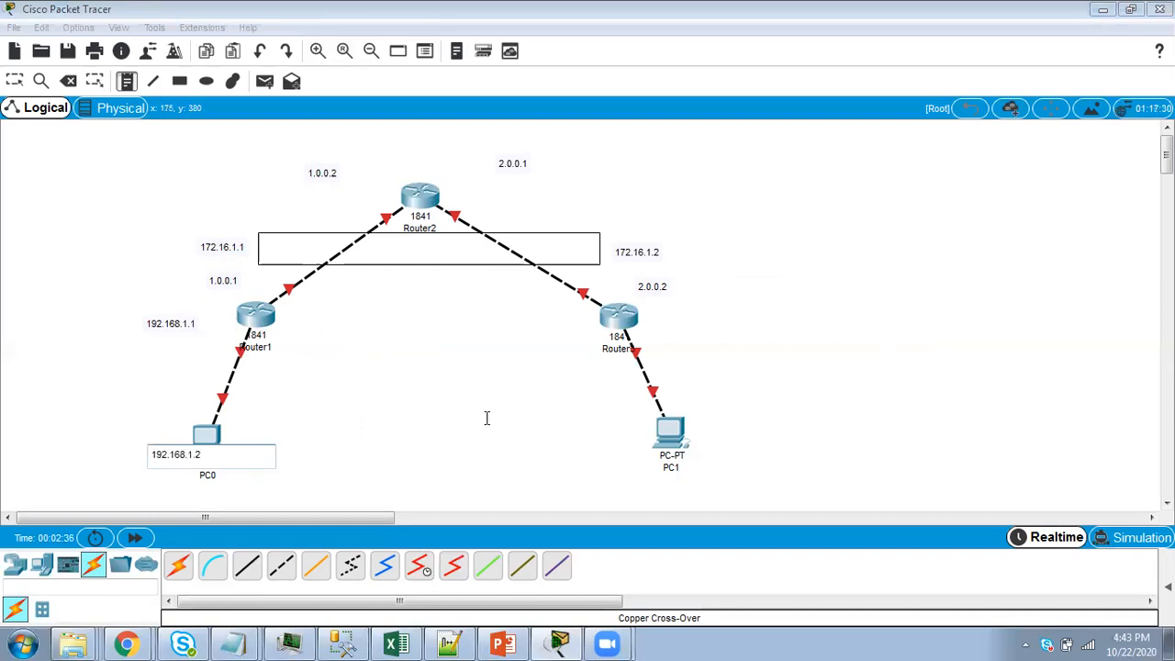
pyautogui.click(375, 454)
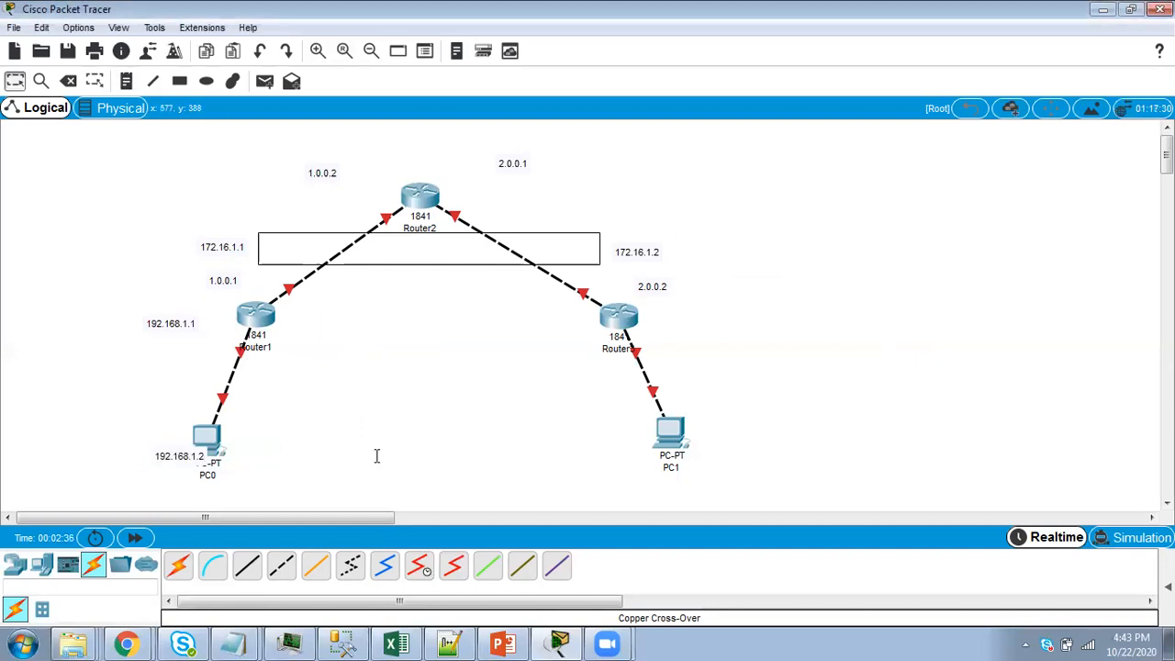
pyautogui.moveTo(213, 450); pyautogui.dragTo(138, 450)
# Add the address note 192.168.2.1 to the right of Router3
pyautogui.click(619, 317)
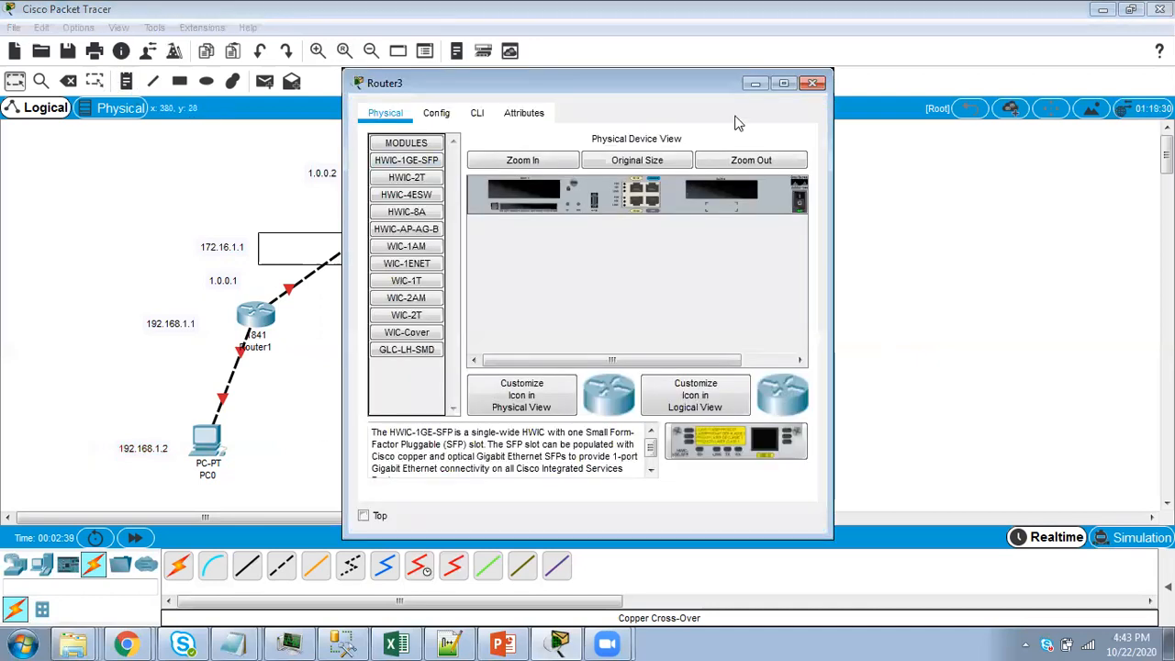
pyautogui.click(813, 83)
pyautogui.click(127, 81)
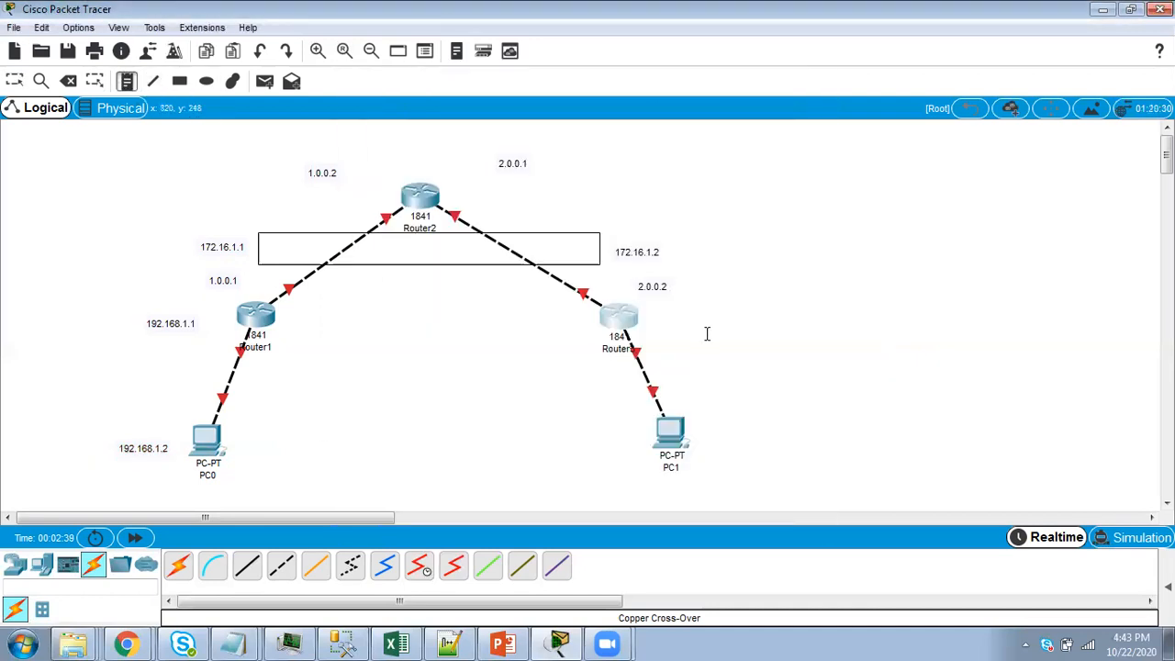
pyautogui.click(693, 318)
pyautogui.write('192.168.2.1')
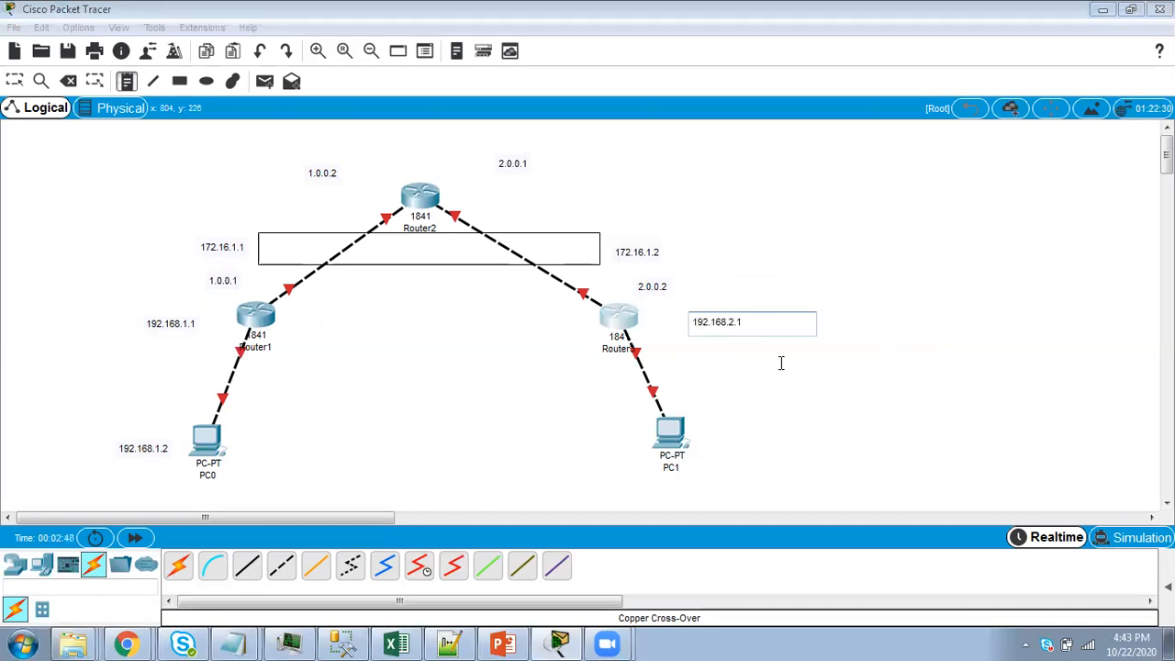
pyautogui.click(781, 364)
# Add the address note 192.168.2.2 to the right of PC1
pyautogui.click(134, 88)
pyautogui.click(716, 425)
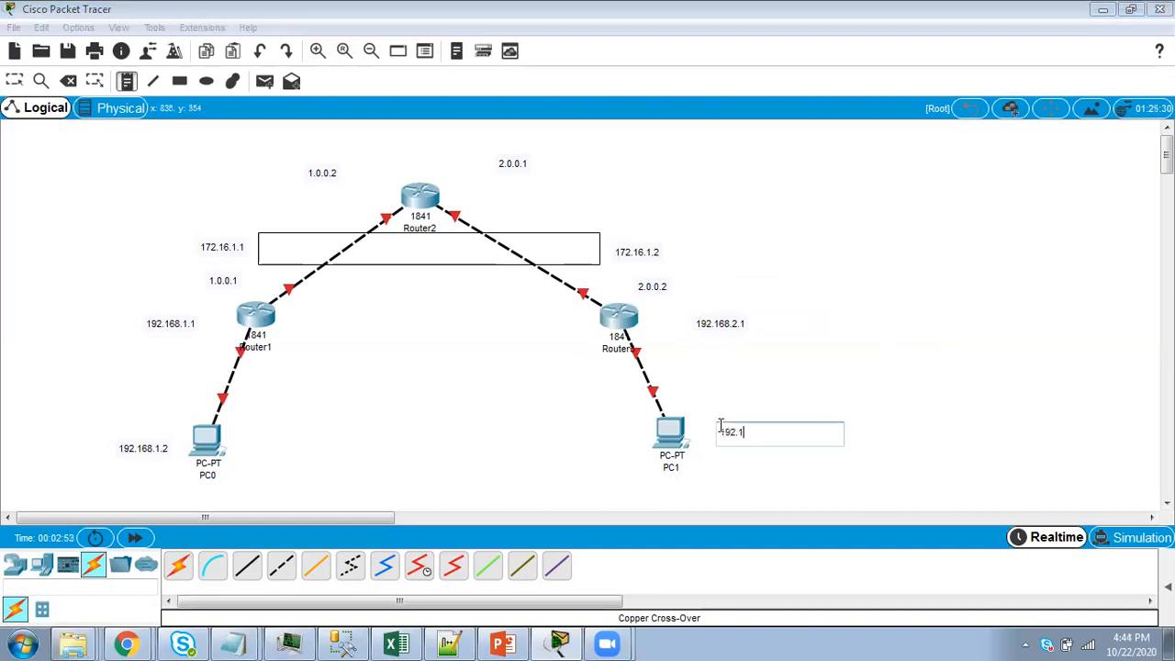
pyautogui.click(880, 408)
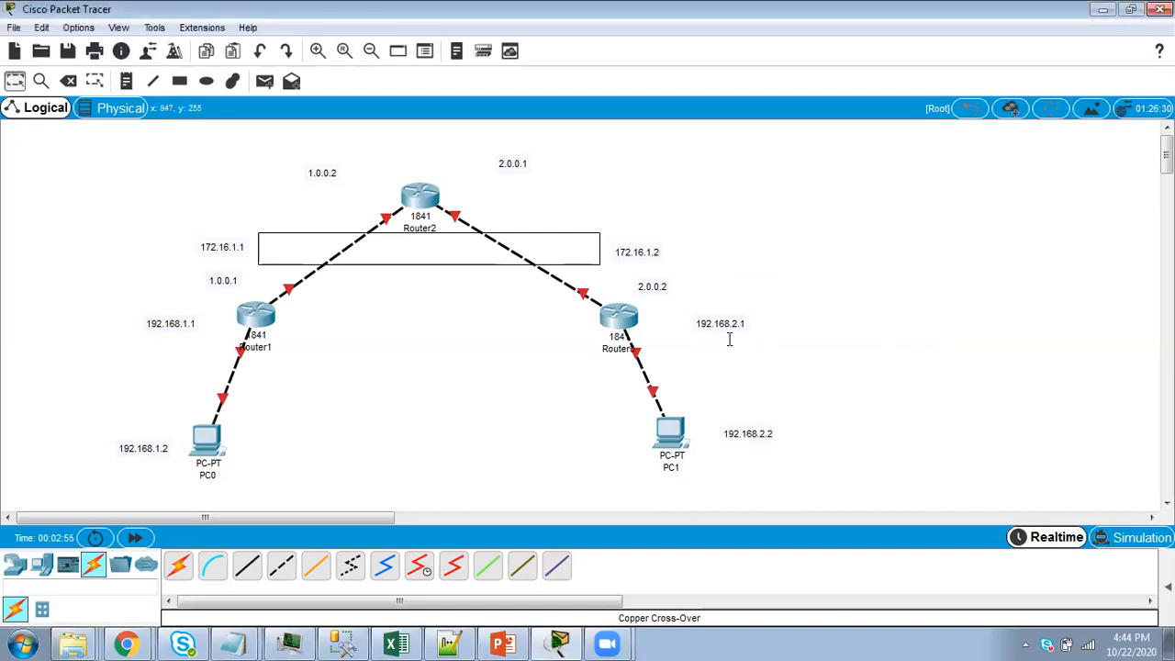
# Move the 2.0.0.2 note directly above Router3, and shift the 192.168.2.1 and 192.168.2.2 notes closer to Router3 and PC1
pyautogui.click(641, 251)
pyautogui.moveTo(657, 285); pyautogui.dragTo(624, 286)
pyautogui.moveTo(738, 326); pyautogui.dragTo(721, 317)
pyautogui.moveTo(773, 430); pyautogui.dragTo(762, 428)
pyautogui.click(903, 415)
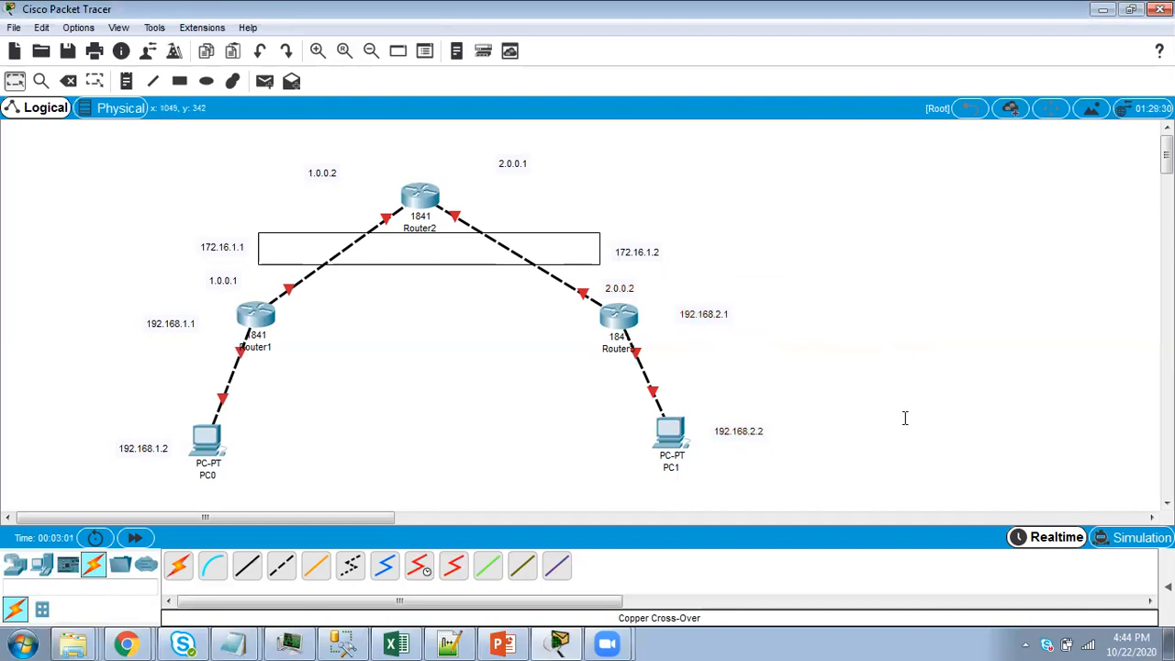
# Give PC0 the static IP address 192.168.1.2 with subnet mask 255.255.255.0
pyautogui.click(205, 434)
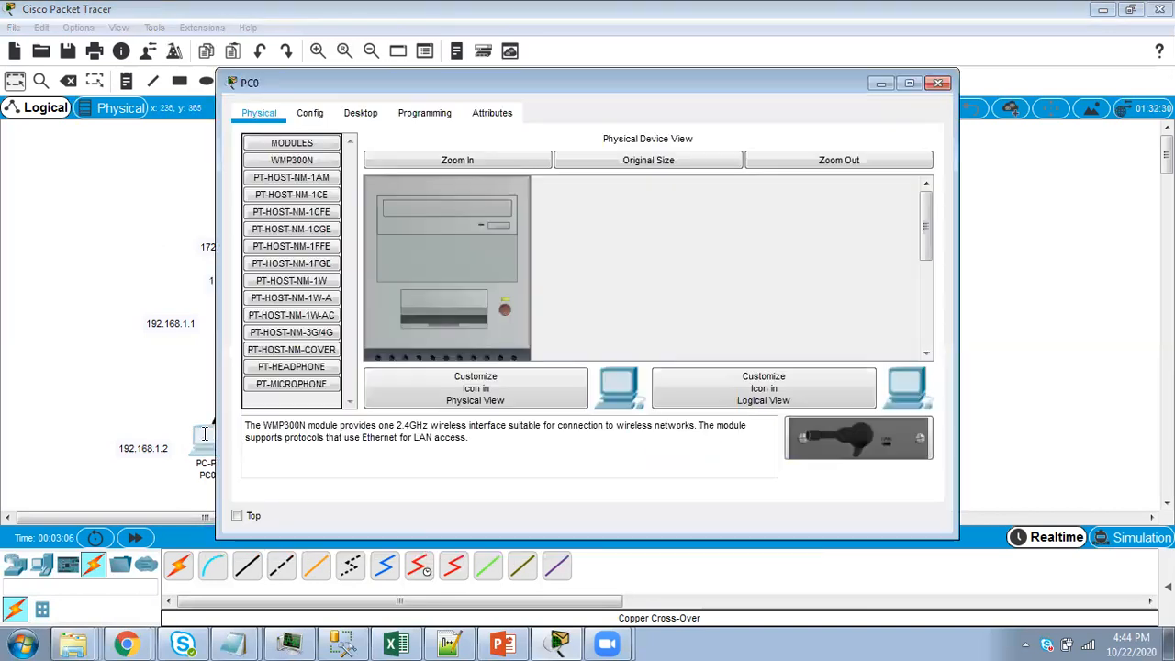
pyautogui.click(358, 115)
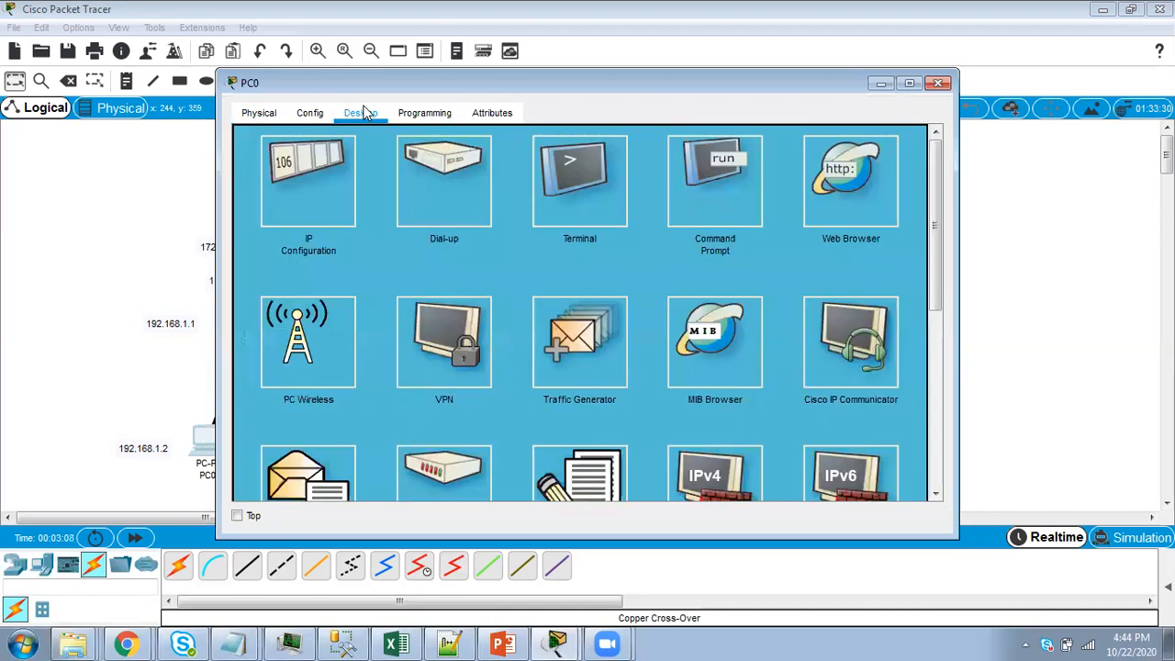
pyautogui.click(282, 201)
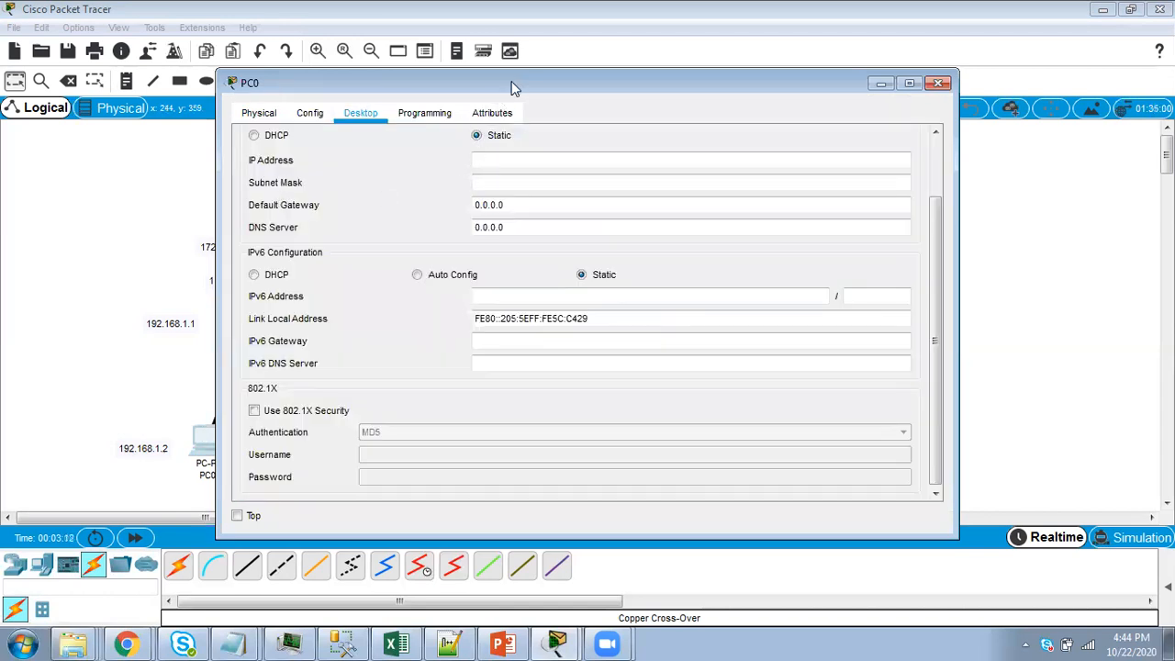
pyautogui.moveTo(514, 87); pyautogui.dragTo(683, 85)
pyautogui.click(684, 163)
pyautogui.write('192.1')
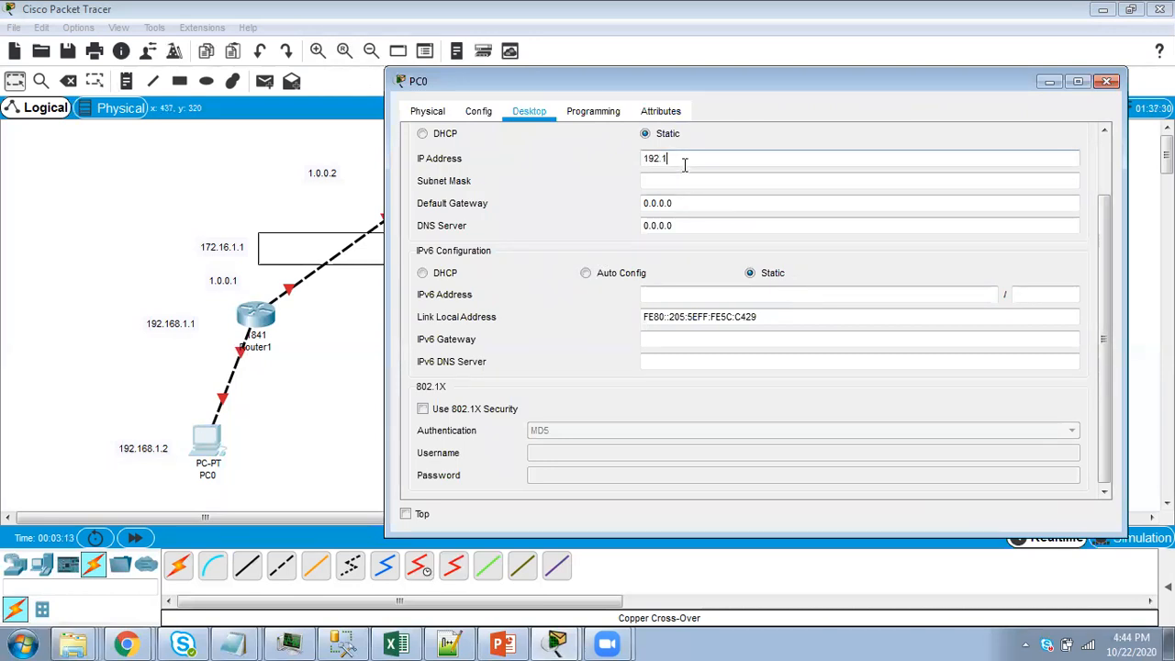
pyautogui.write('68.1.2')
pyautogui.click(664, 180)
# Set PC0's default gateway to 192.168.1.1 and close its configuration window
pyautogui.click(673, 203)
pyautogui.moveTo(673, 204); pyautogui.dragTo(637, 204)
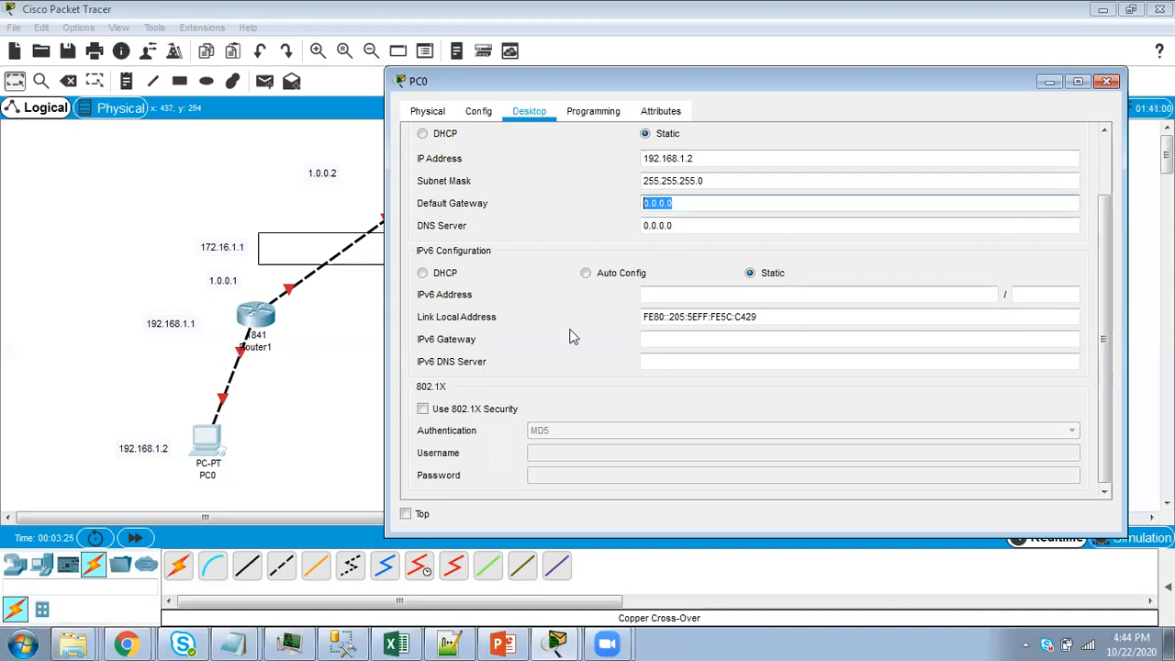
pyautogui.write('192.168.1')
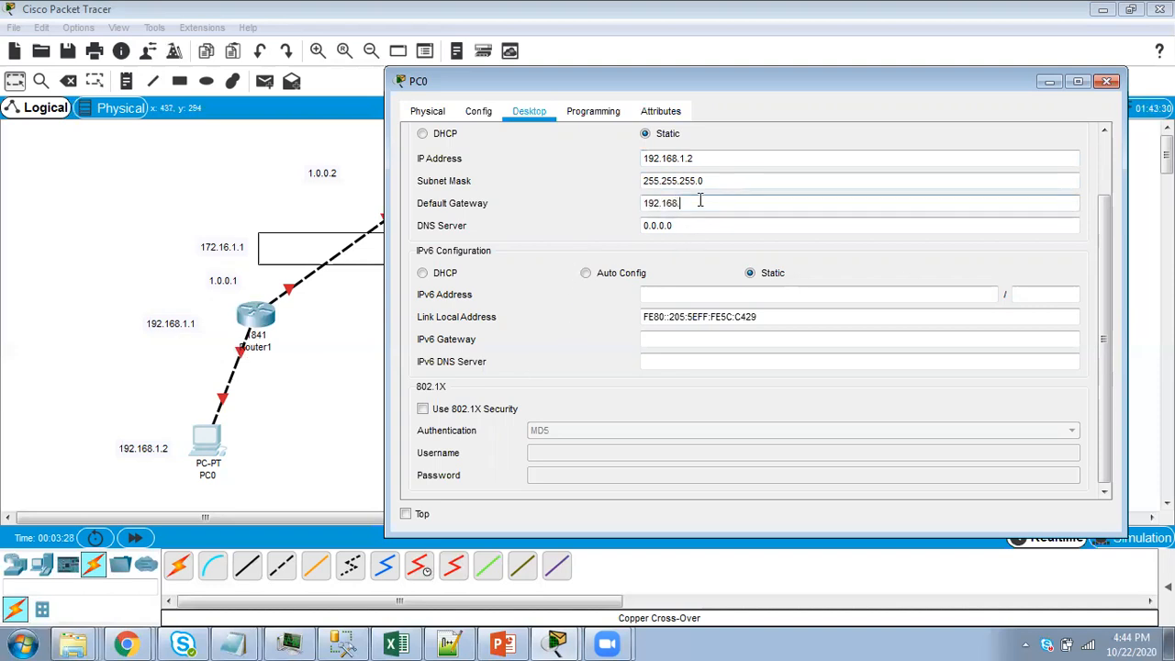
pyautogui.write('.1')
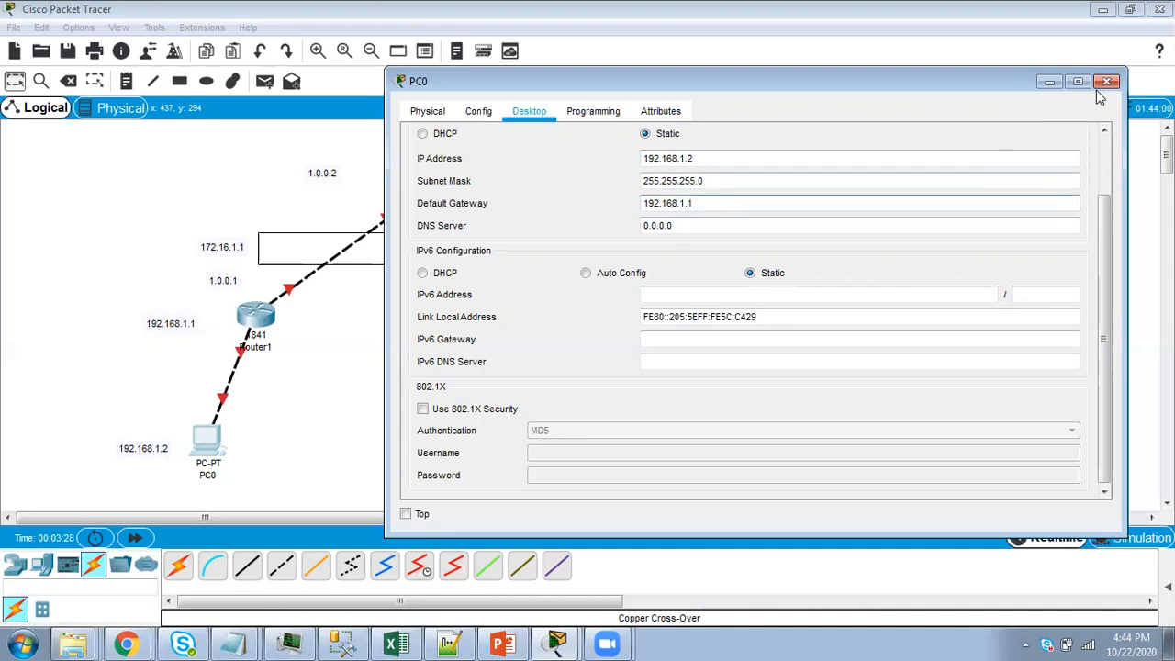
pyautogui.click(1106, 81)
# Give PC1 the static IP address 192.168.2.2 with subnet mask 255.255.255.0
pyautogui.click(671, 431)
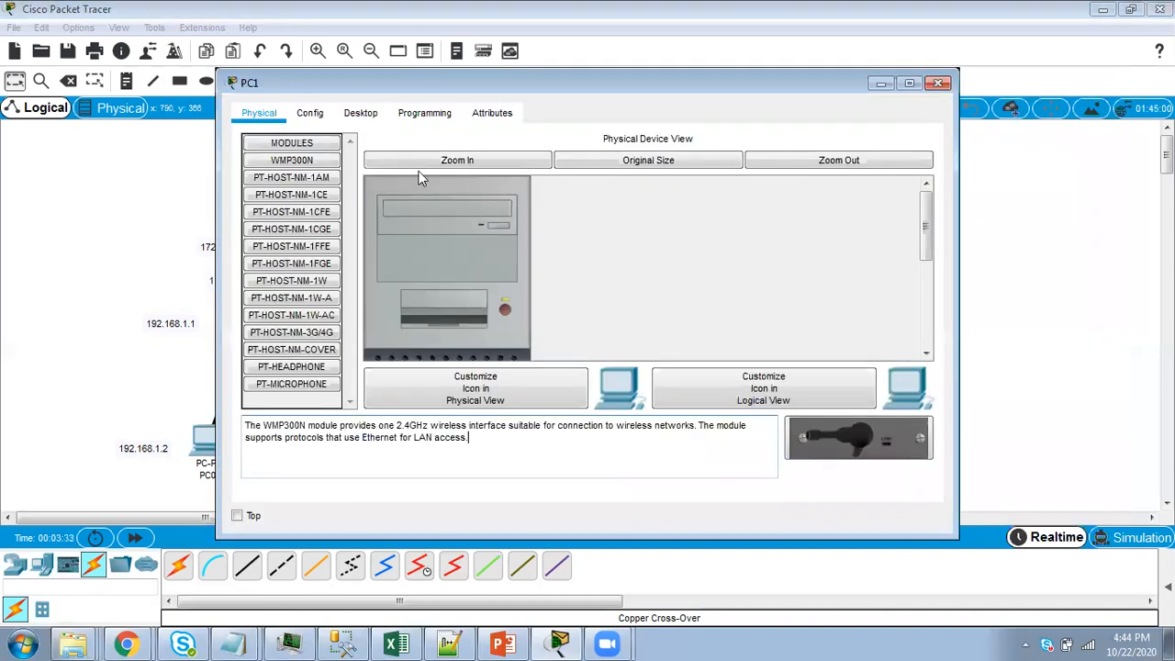
pyautogui.click(360, 113)
pyautogui.click(306, 171)
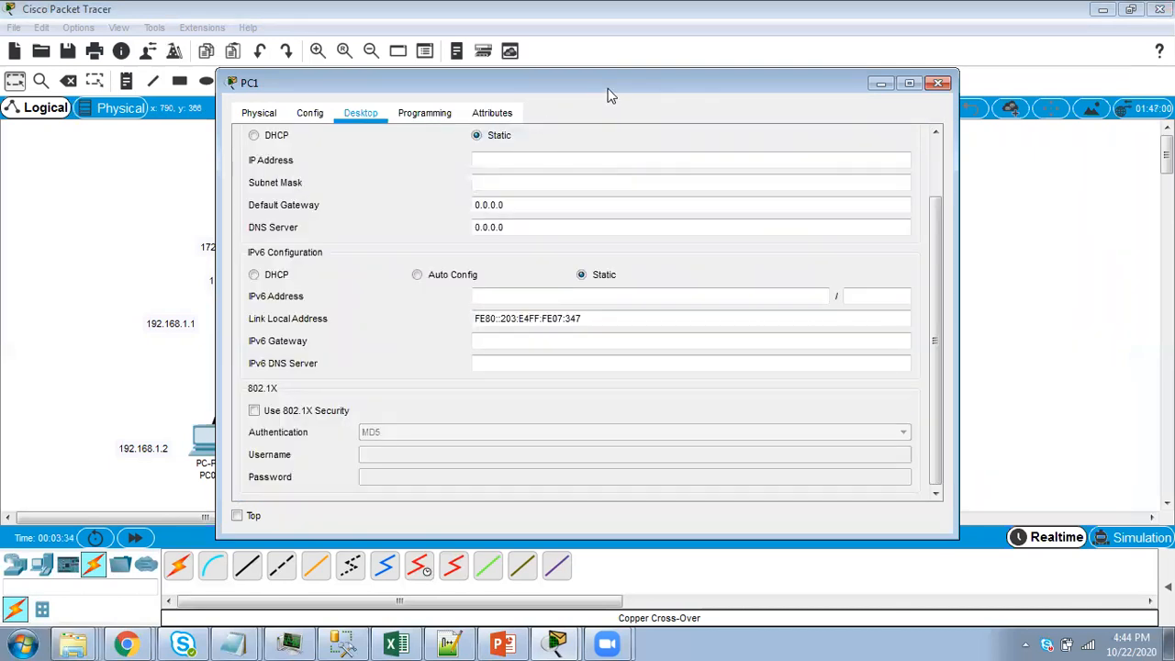
pyautogui.click(412, 187)
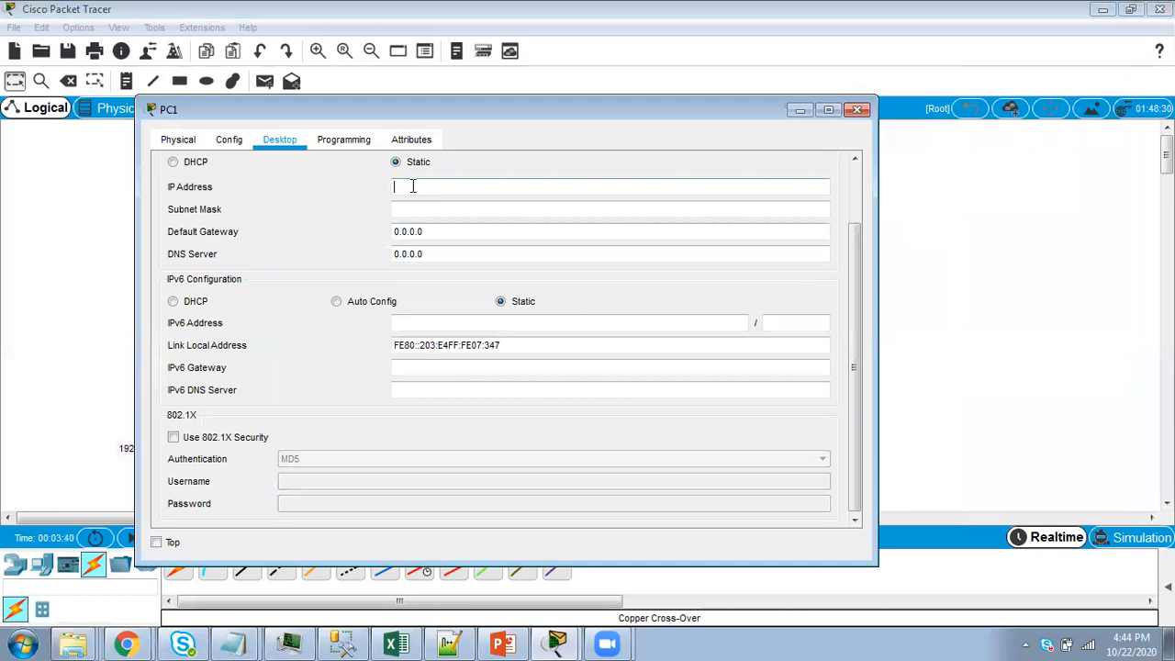
pyautogui.write('192.168.2.2')
pyautogui.click(412, 210)
# Set PC1's default gateway to 192.168.2.1 and close its configuration window
pyautogui.press('Tab')
pyautogui.write('192.168.2.1')
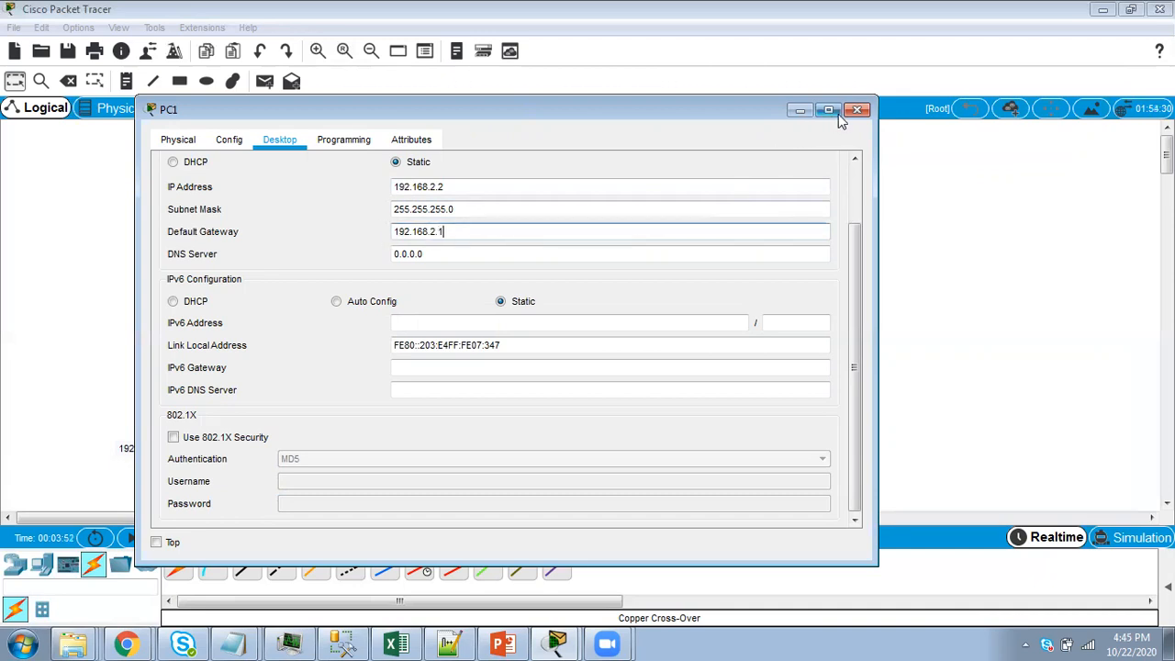
pyautogui.click(858, 111)
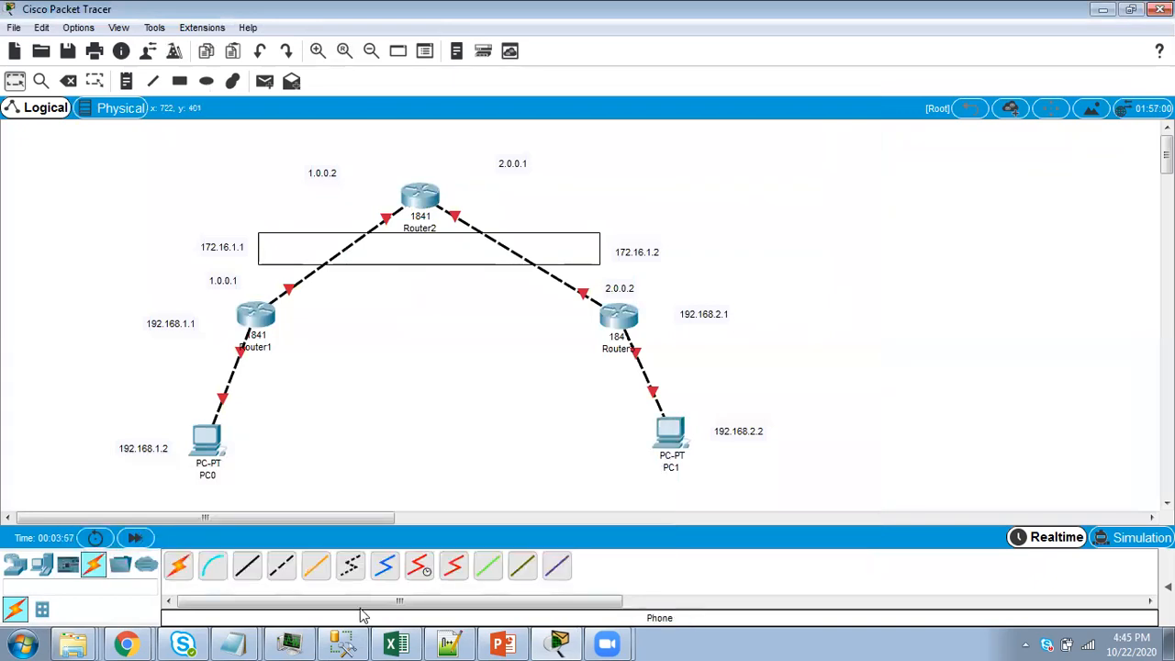
# Compare the topology with the PowerPoint slide, and add the note TUNNEL inside the rectangle below Router2 in Packet Tracer
pyautogui.click(497, 641)
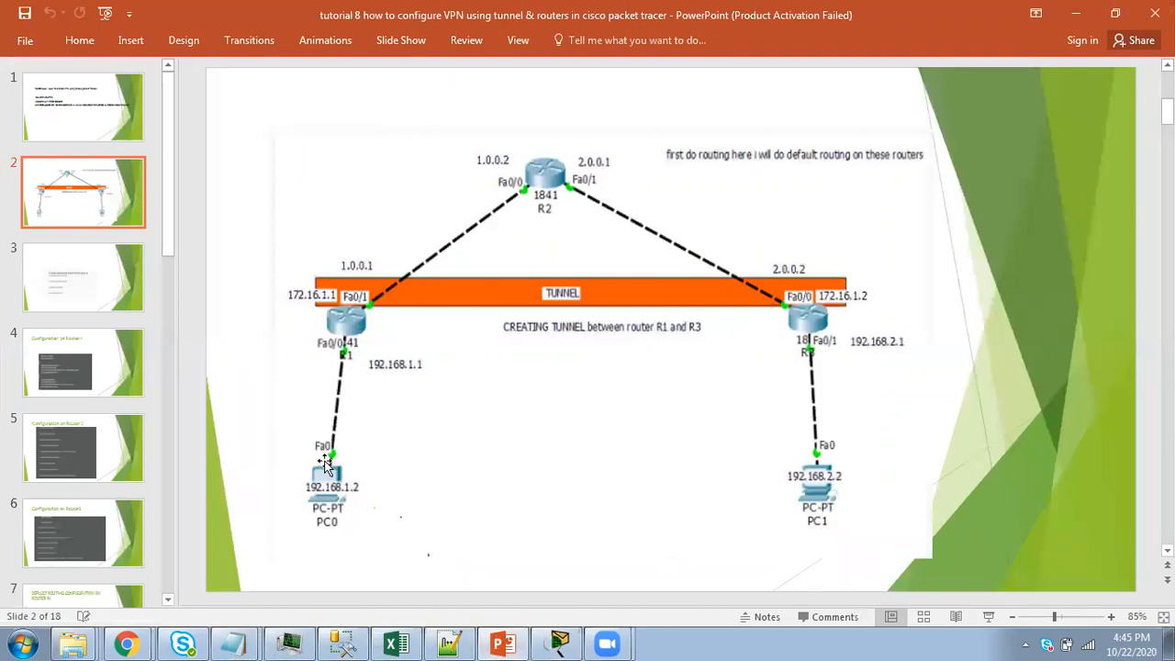
pyautogui.click(502, 642)
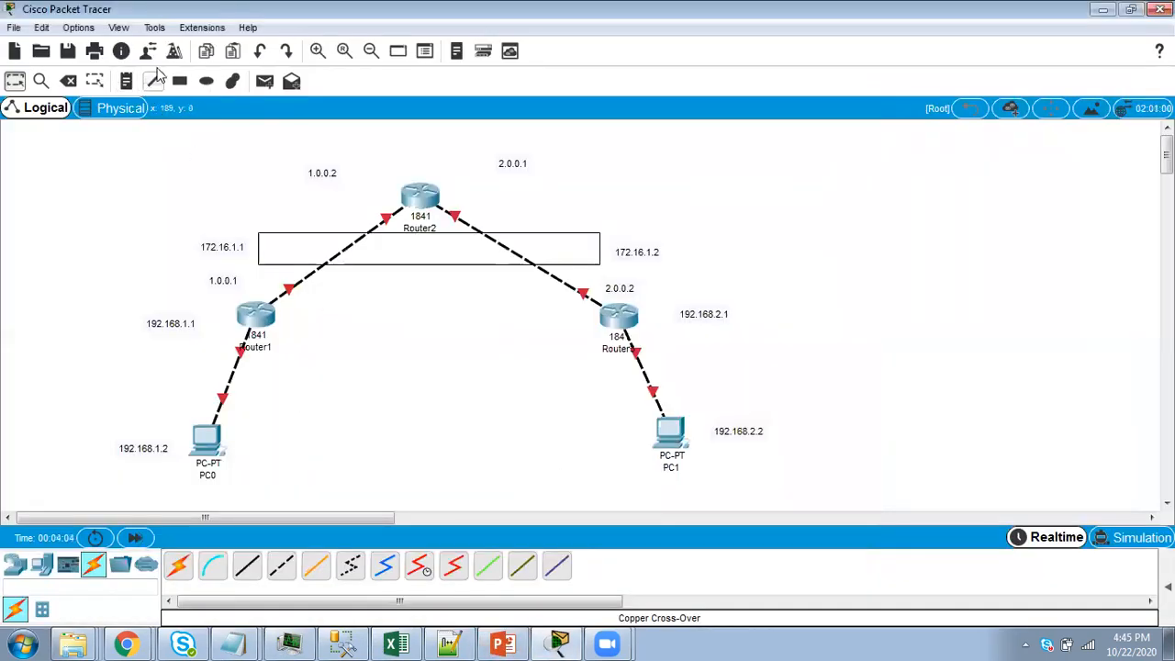
pyautogui.click(125, 81)
pyautogui.click(379, 246)
pyautogui.write('TUNNEL')
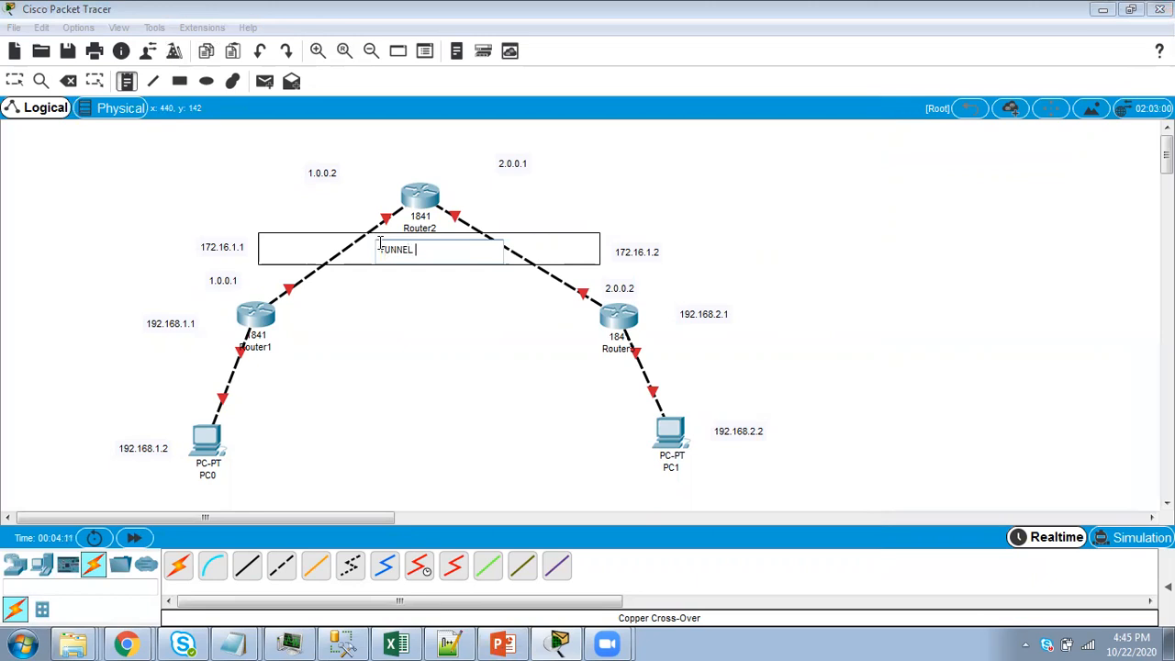
pyautogui.click(851, 217)
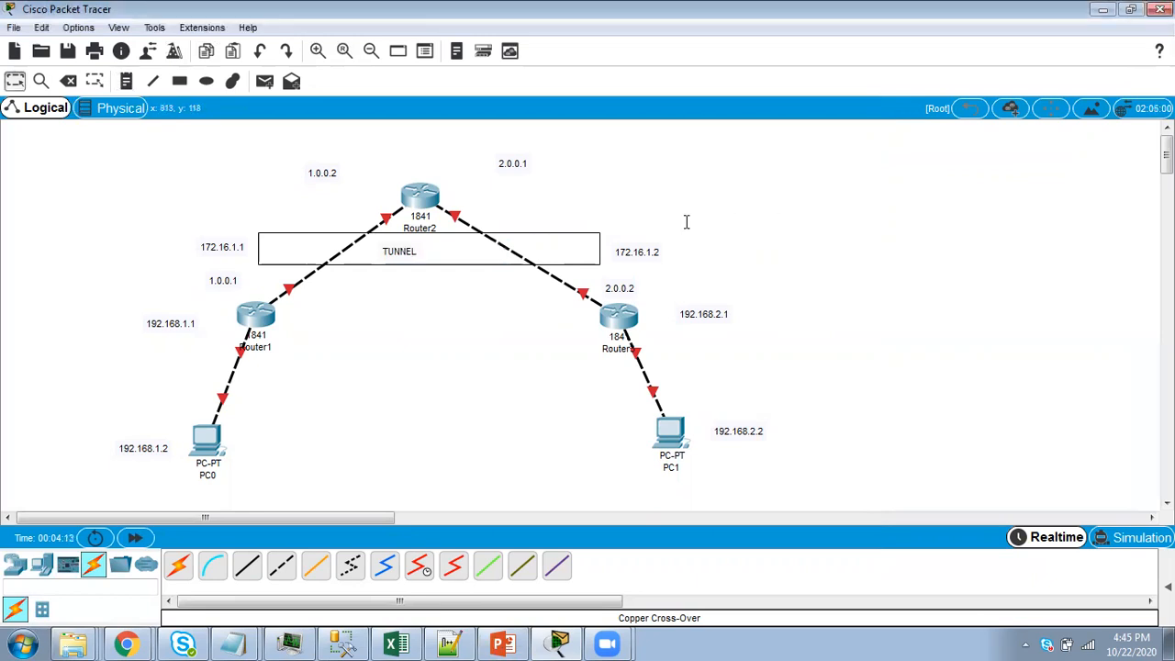
pyautogui.click(235, 82)
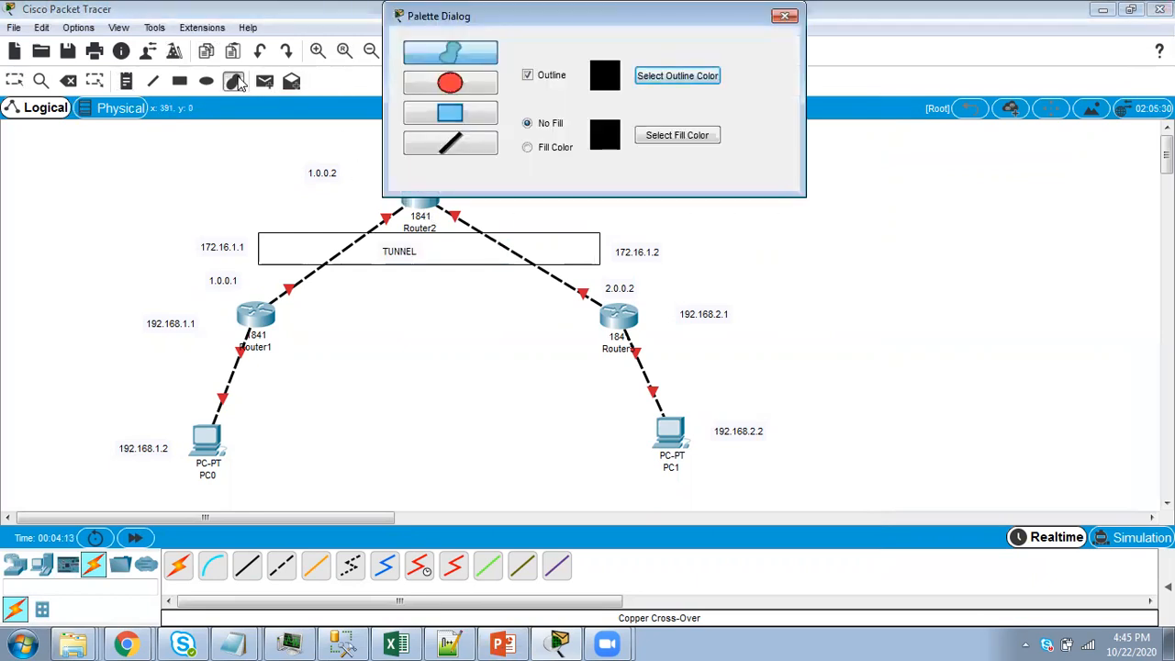
pyautogui.click(978, 339)
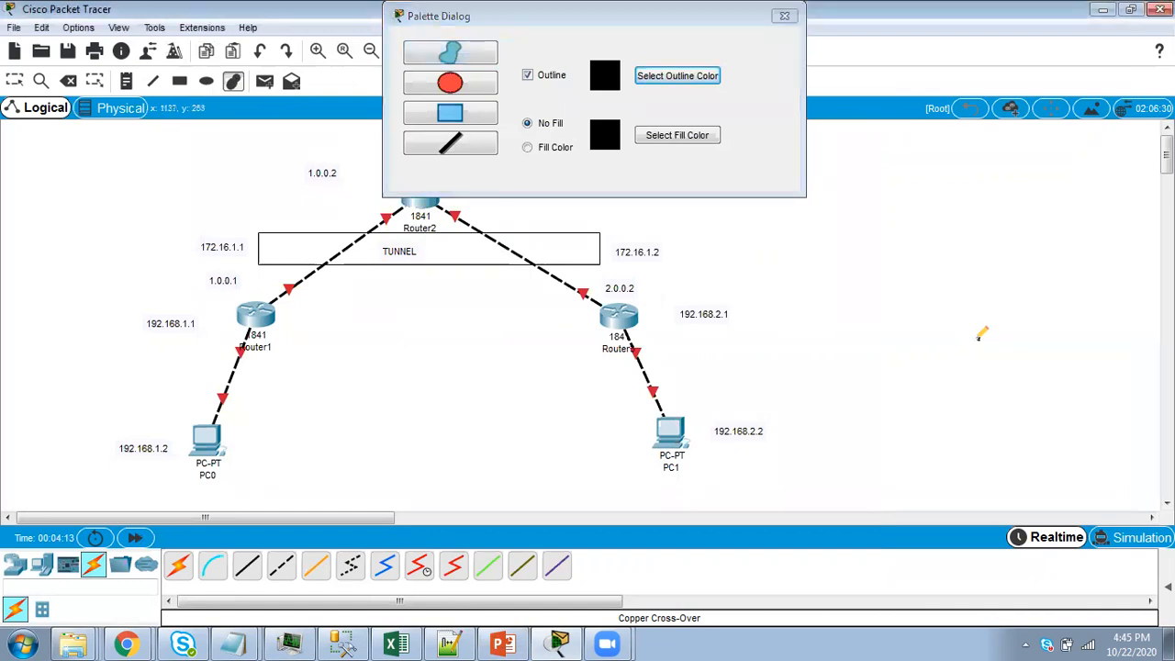
pyautogui.click(855, 289)
pyautogui.press('Escape')
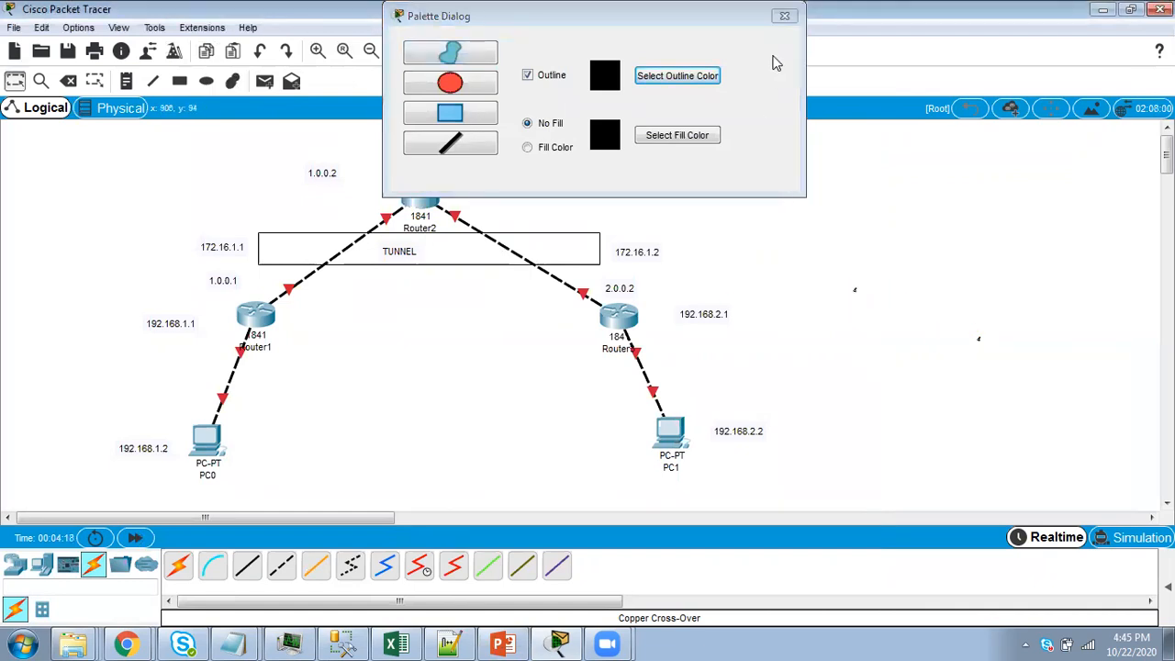
pyautogui.click(784, 15)
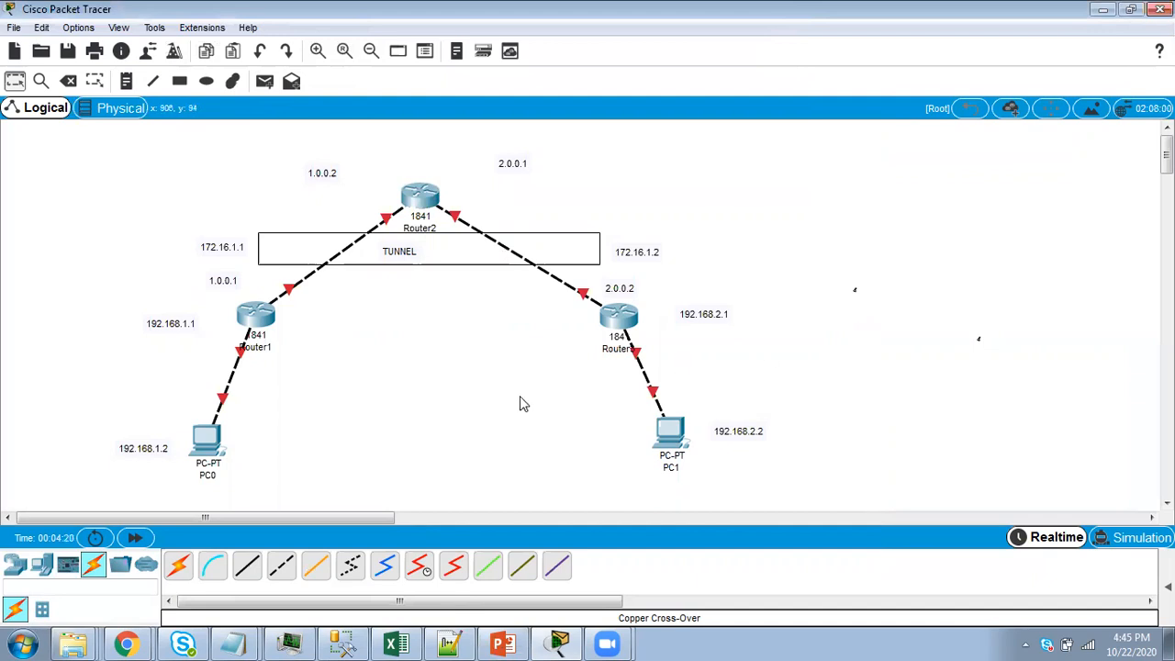
# Switch to PowerPoint and read the slides listing the networks and the Router 1 configuration commands
pyautogui.click(503, 644)
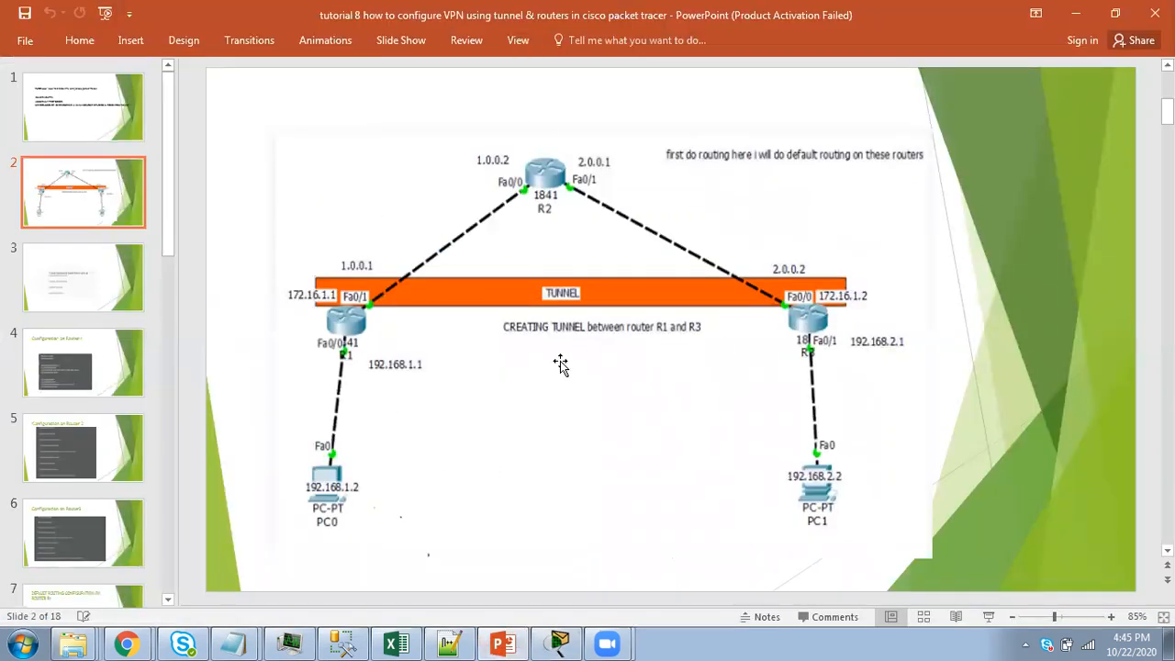
pyautogui.scroll(-1, 617, 367)
pyautogui.scroll(-1, 614, 367)
pyautogui.scroll(1, 615, 368)
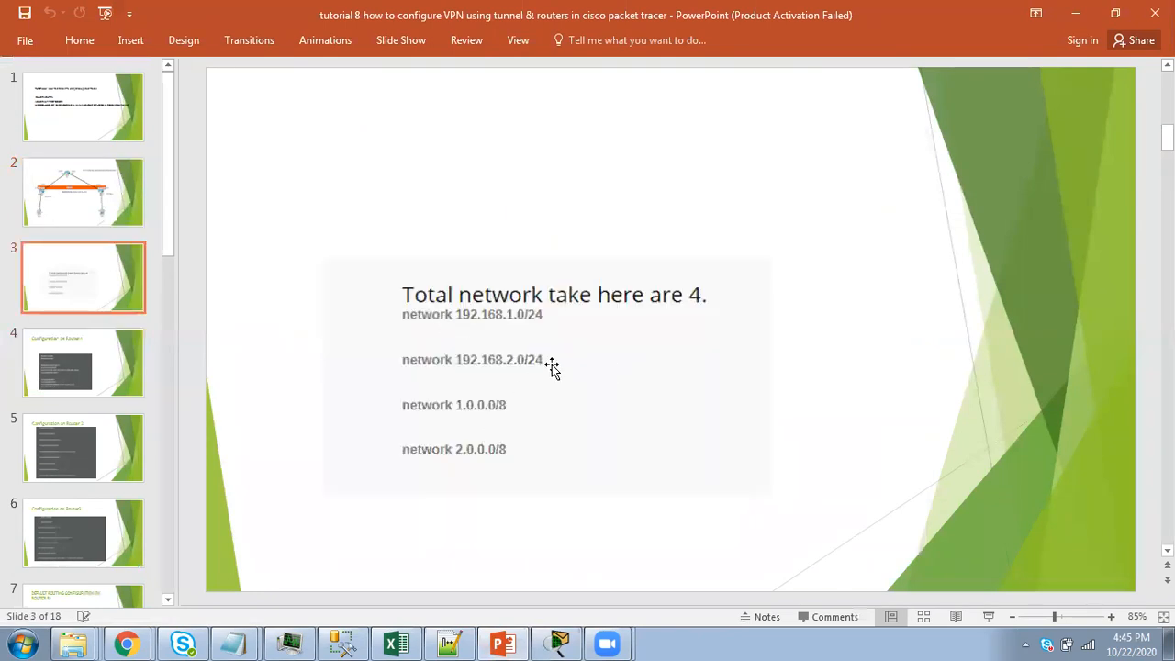
pyautogui.scroll(-1, 552, 366)
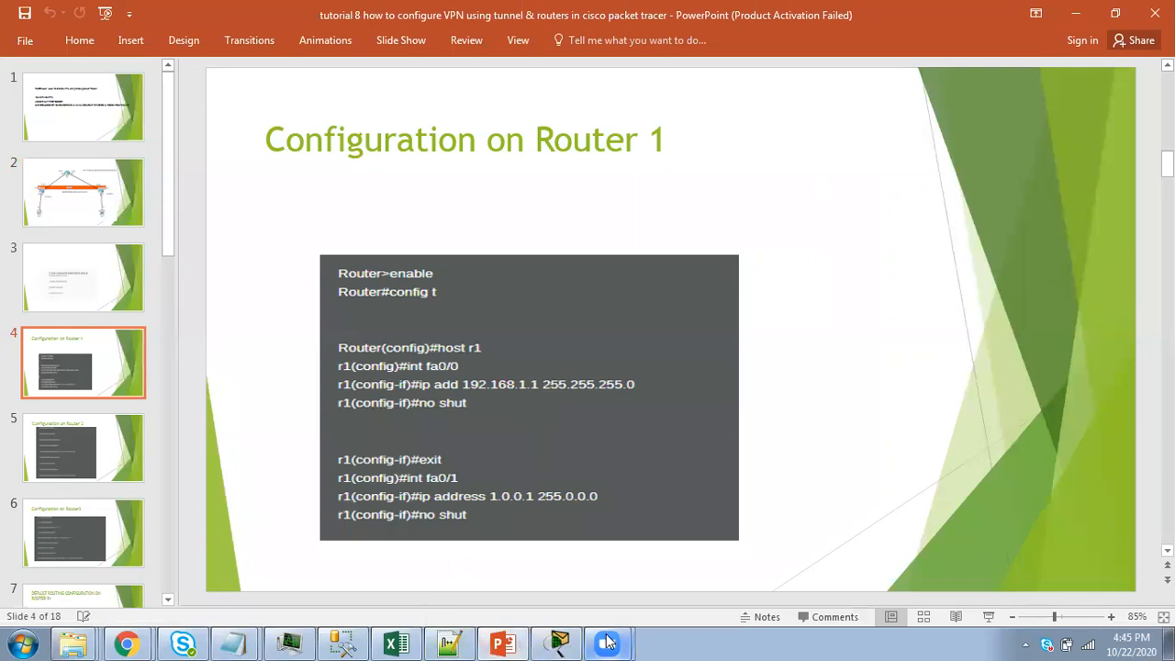
# Return to Packet Tracer, open Router1's command line maximized, and decline the initial configuration dialog
pyautogui.click(562, 643)
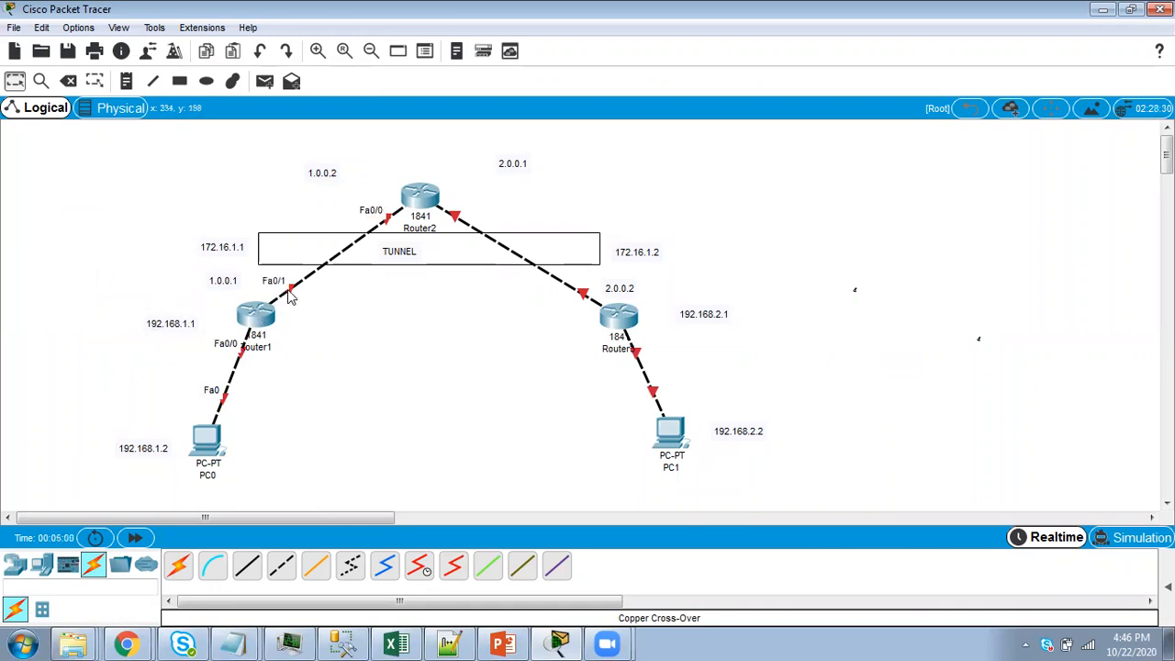
pyautogui.click(258, 320)
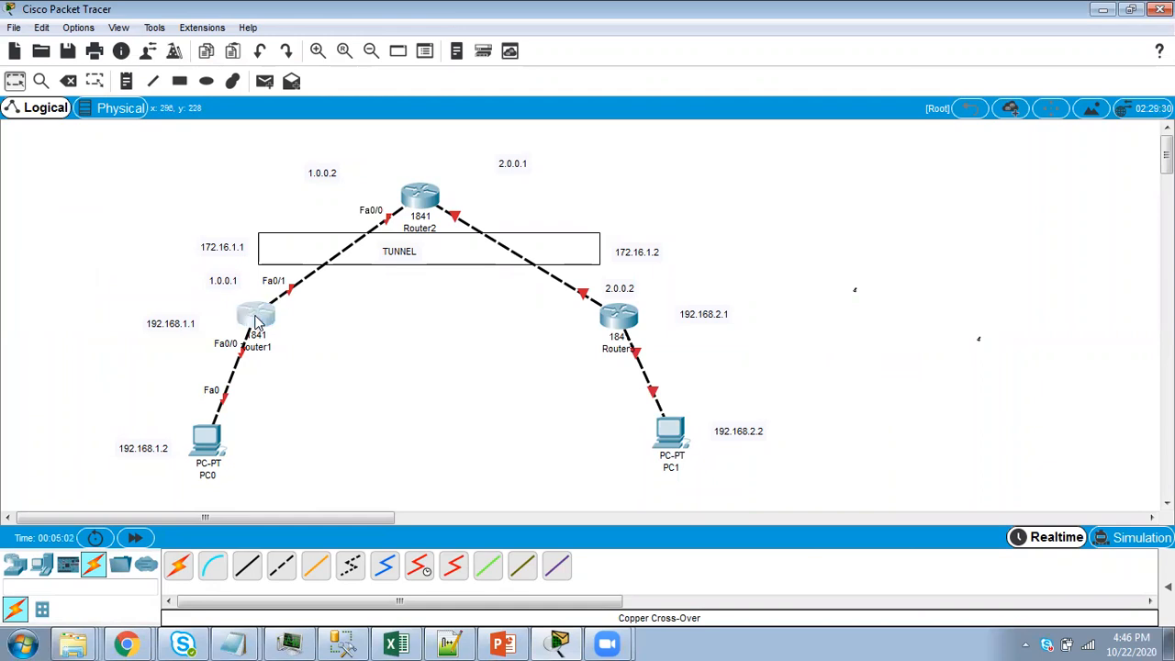
pyautogui.click(477, 114)
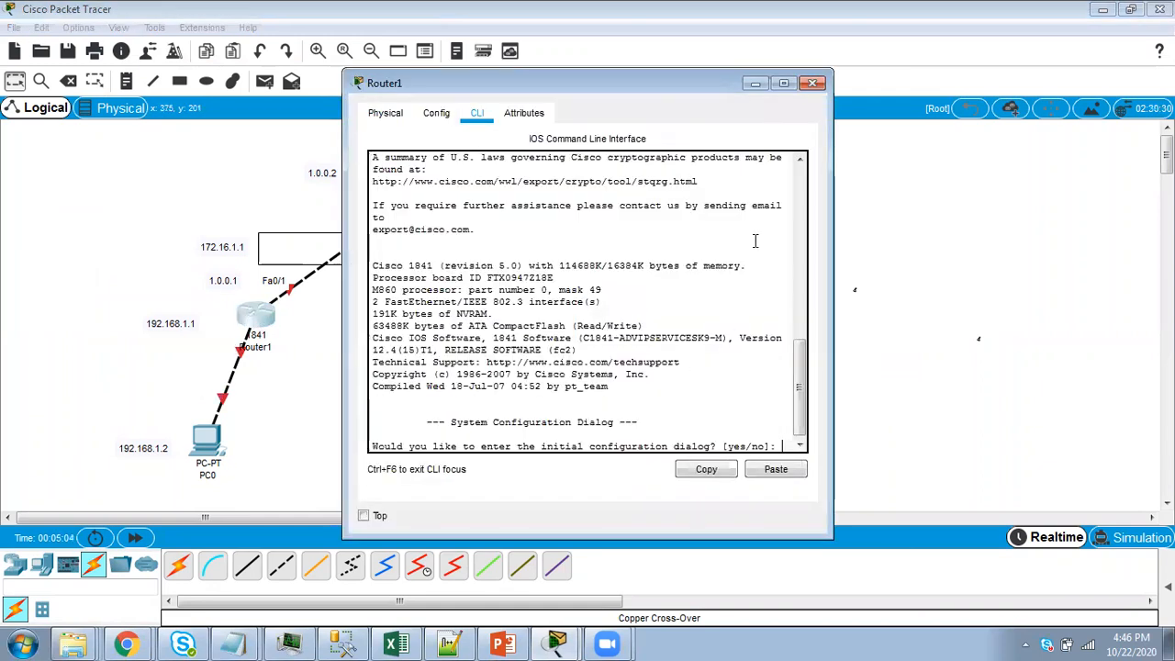
pyautogui.click(781, 85)
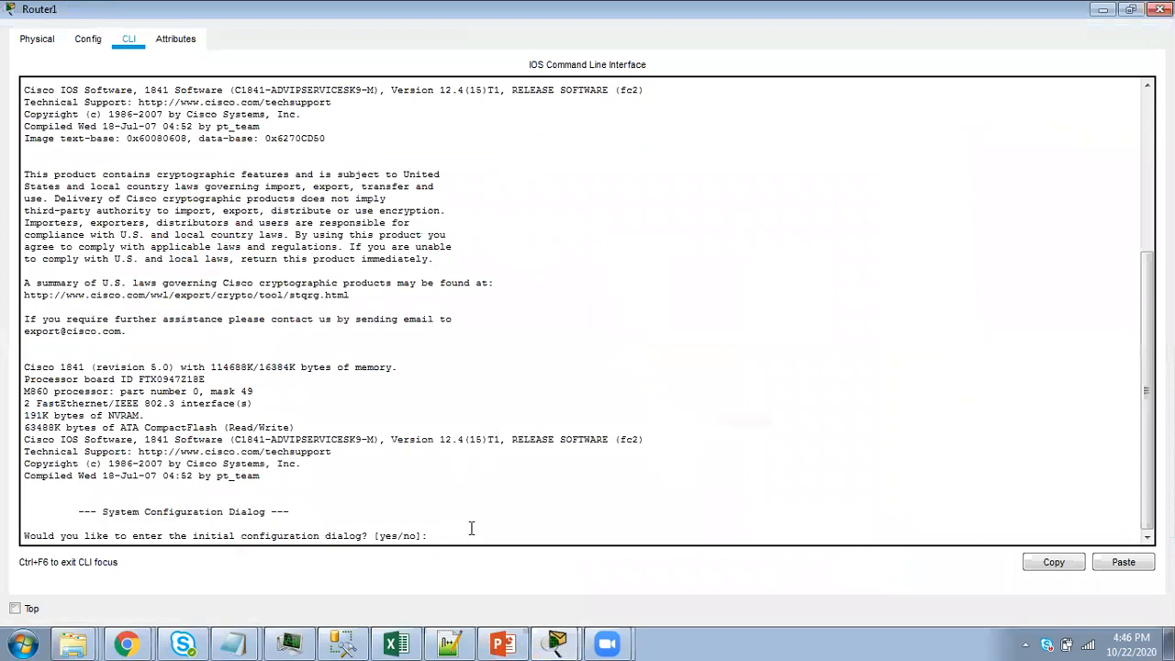
pyautogui.write('NO')
pyautogui.press('Return')
pyautogui.press('Return')
pyautogui.press('Return')
pyautogui.press('Return')
pyautogui.press('Return')
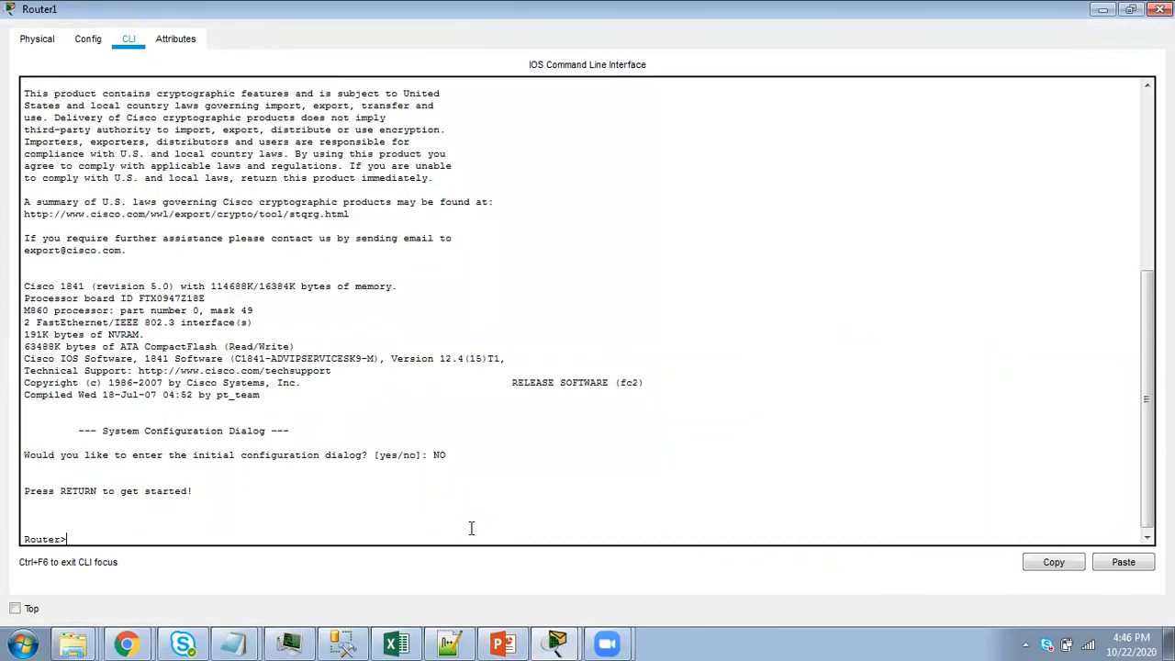
# Enter global configuration mode on Router1 and set its hostname to r1
pyautogui.write('en')
pyautogui.press('Return')
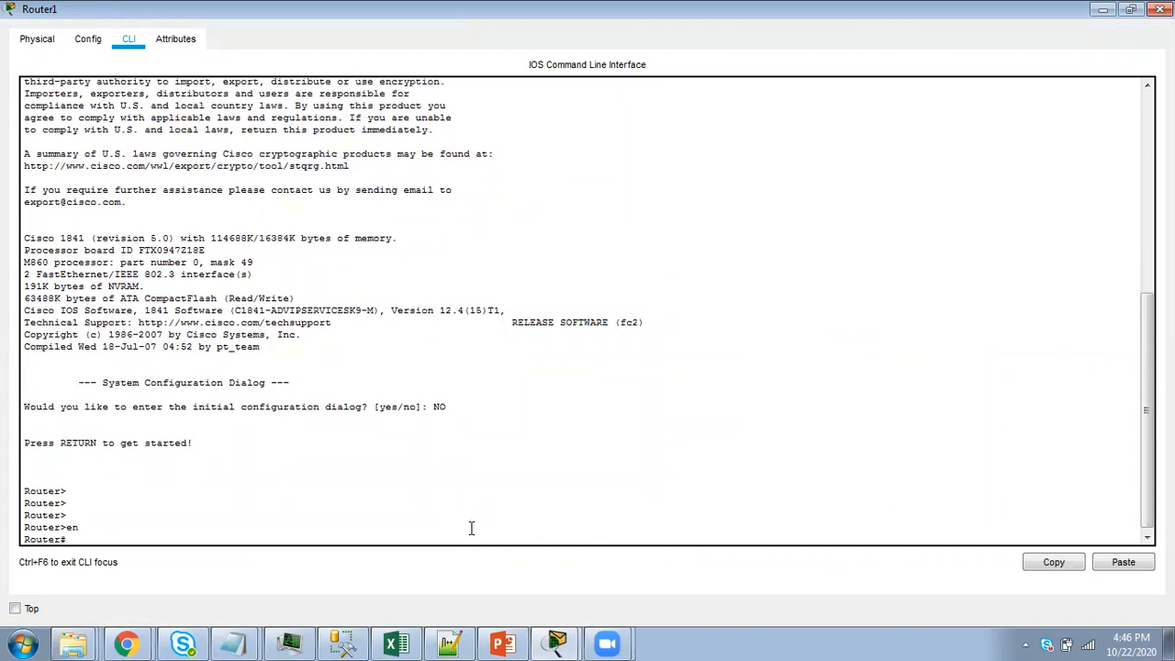
pyautogui.write('conf t')
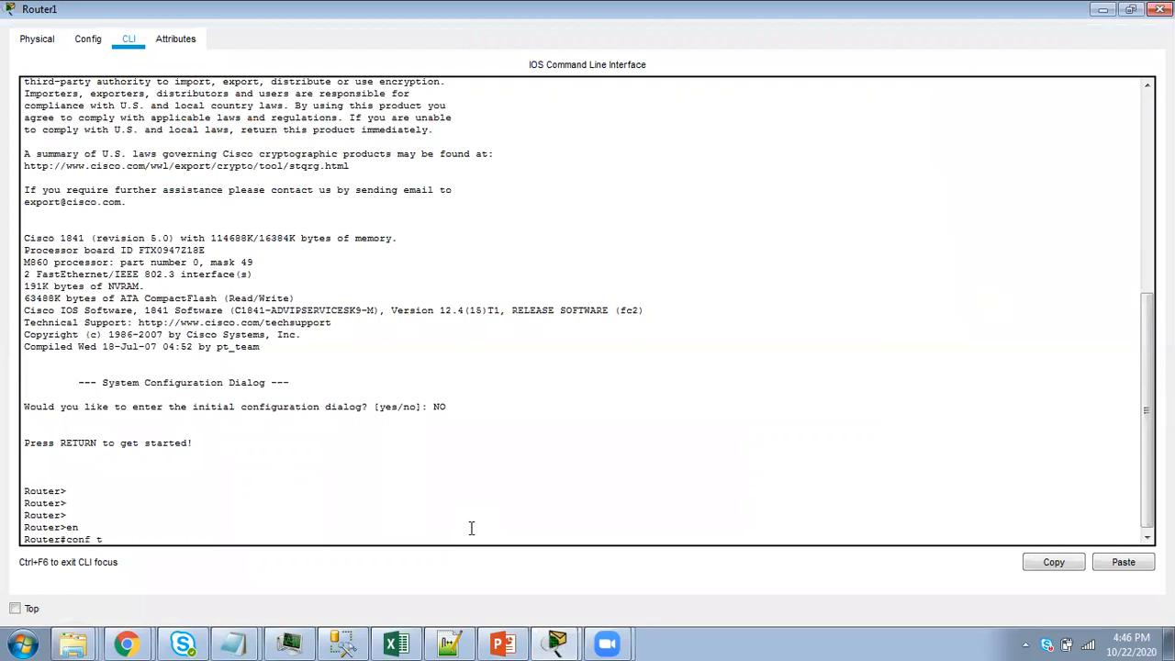
pyautogui.press('Return')
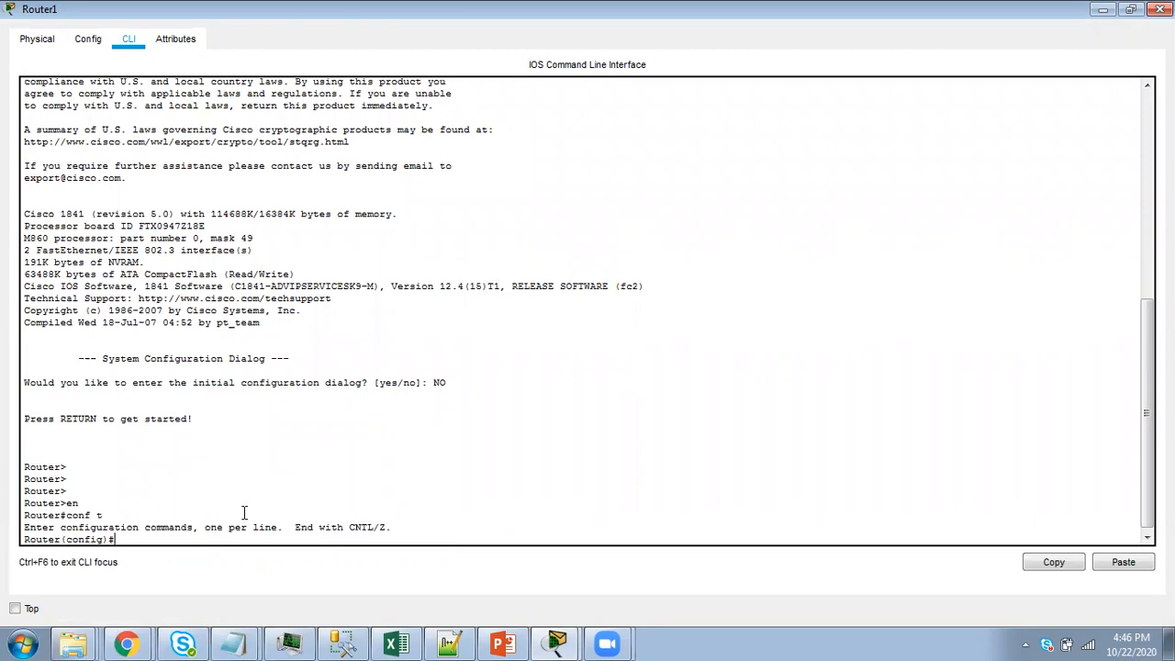
pyautogui.write('host r1')
pyautogui.press('Return')
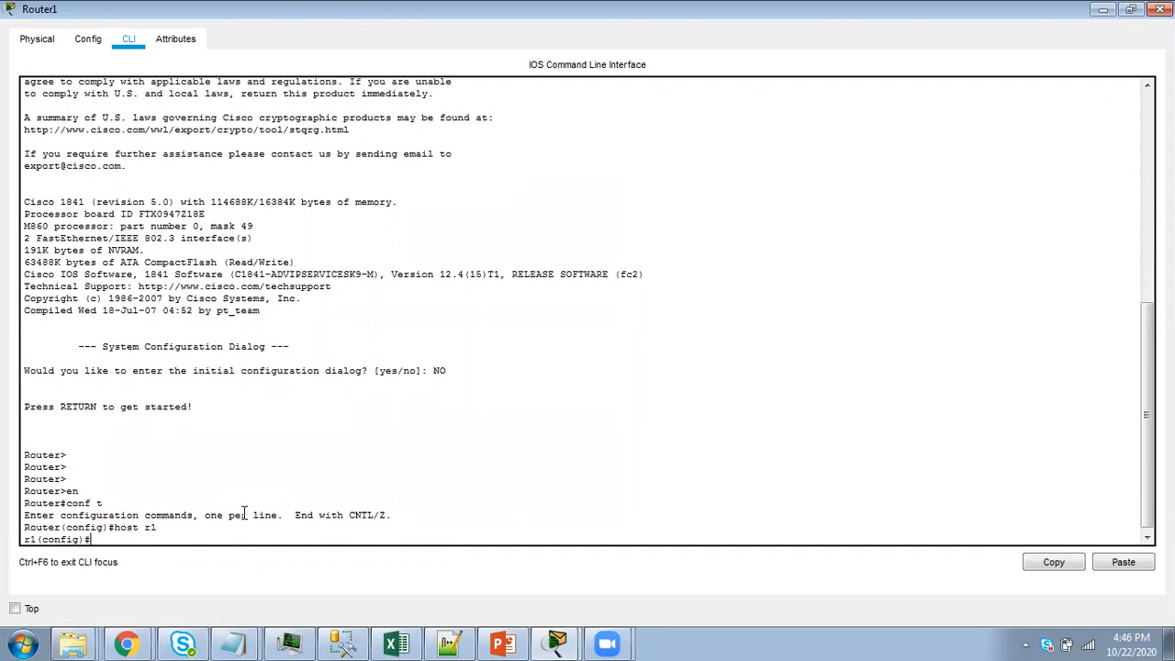
# Assign 192.168.1.1 with mask 255.255.255.0 to r1's interface fa 0/0, enable it, and leave interface configuration
pyautogui.write('int fa 0/0')
pyautogui.press('Return')
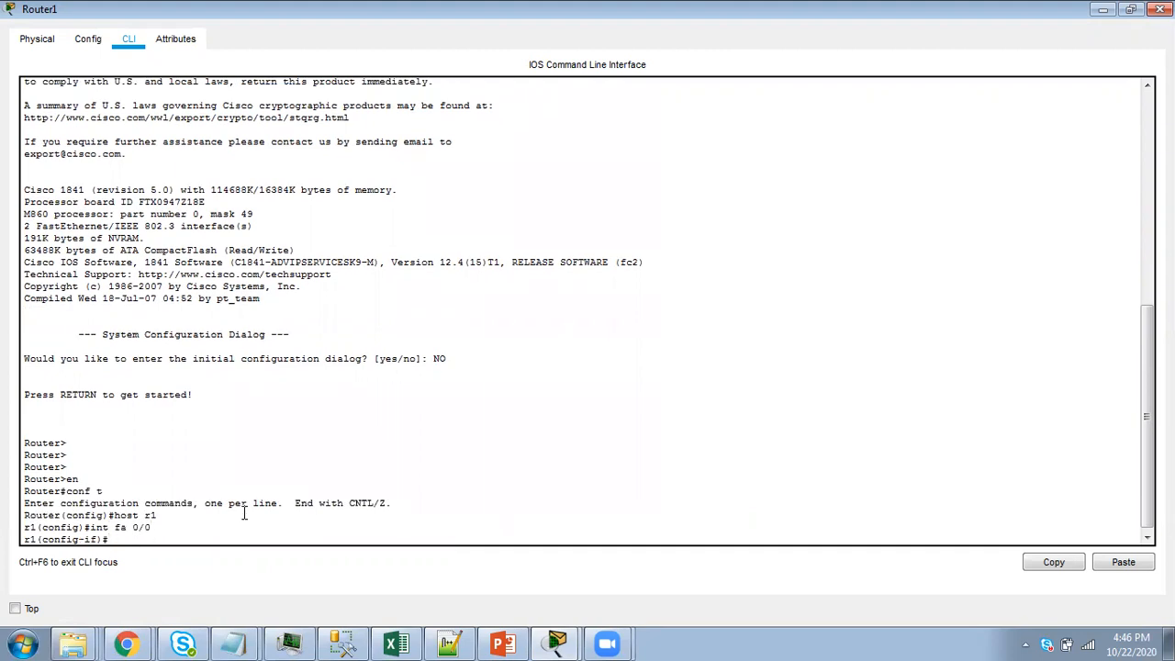
pyautogui.write('ip add 192.168.1.1 255.255.255.0')
pyautogui.press('Return')
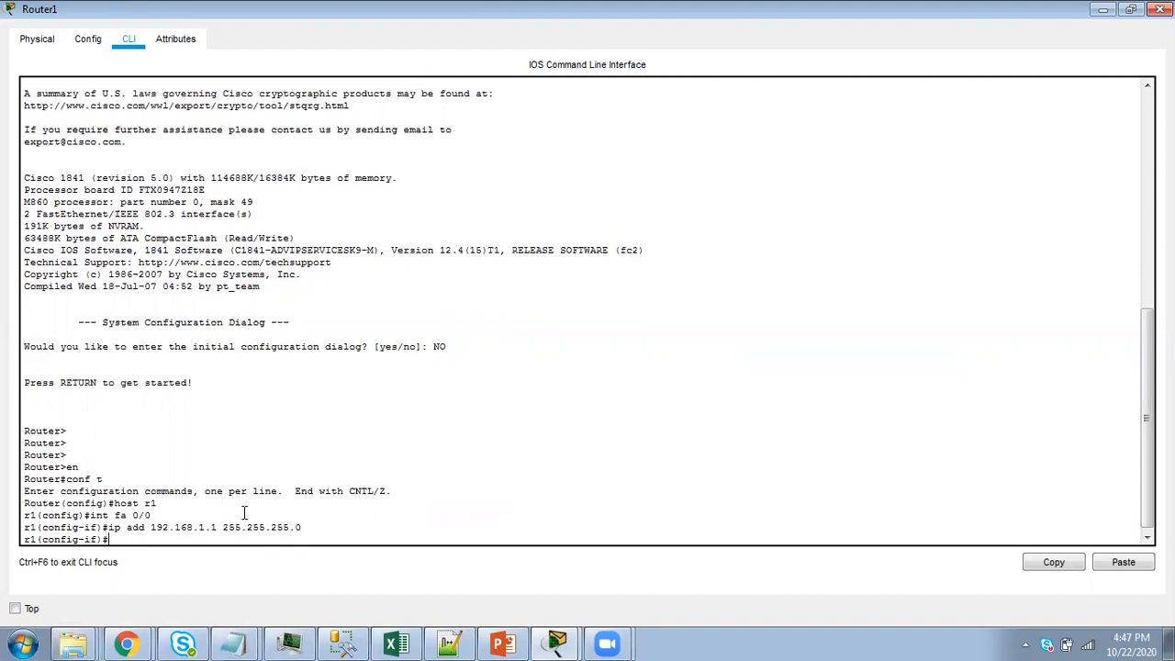
pyautogui.write('no shut')
pyautogui.press('Return')
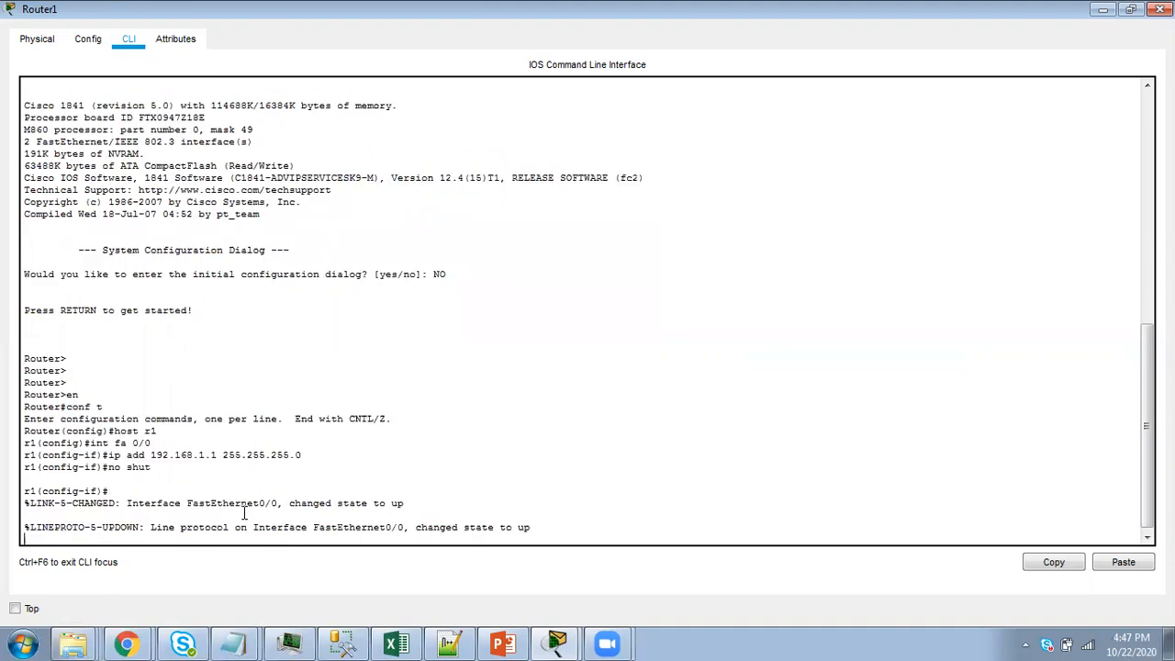
pyautogui.press('Return')
pyautogui.write('exit')
pyautogui.press('Return')
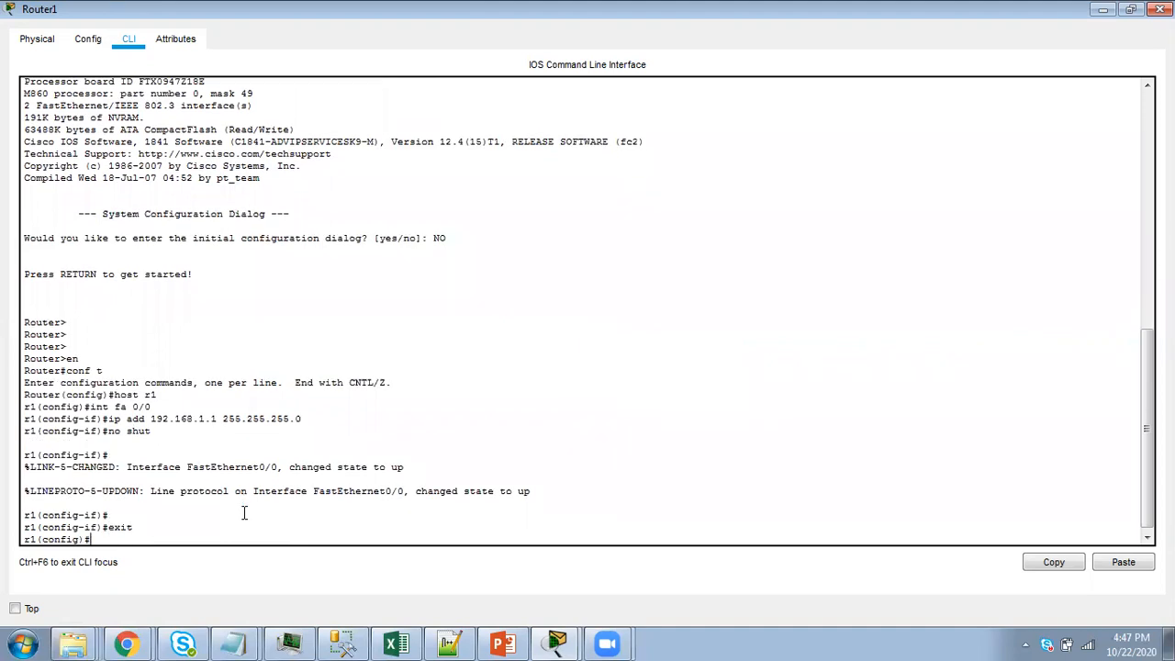
# Assign 1.0.0.1 with mask 255.0.0.0 to r1's interface fa 0/1, enable it, and exit configuration, closing the router's window
pyautogui.write('int fa 0/1')
pyautogui.press('Return')
pyautogui.write('i')
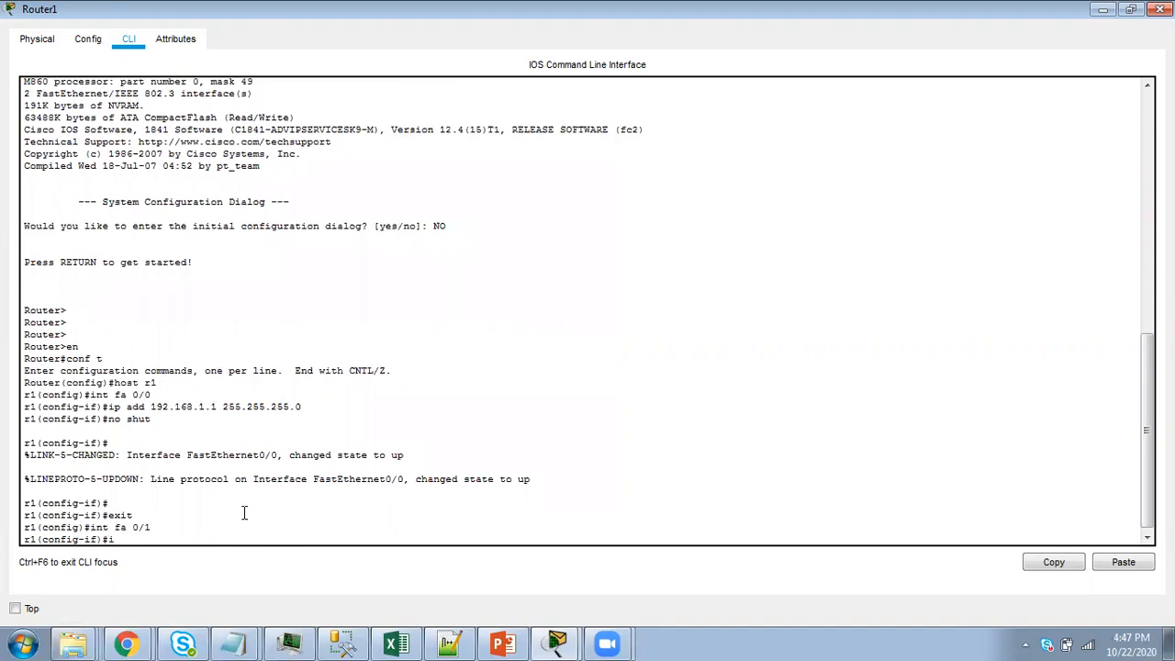
pyautogui.write('p add 1.0.0.1 255.0.0.0')
pyautogui.press('Return')
pyautogui.write('no shut')
pyautogui.press('Return')
pyautogui.write('exit')
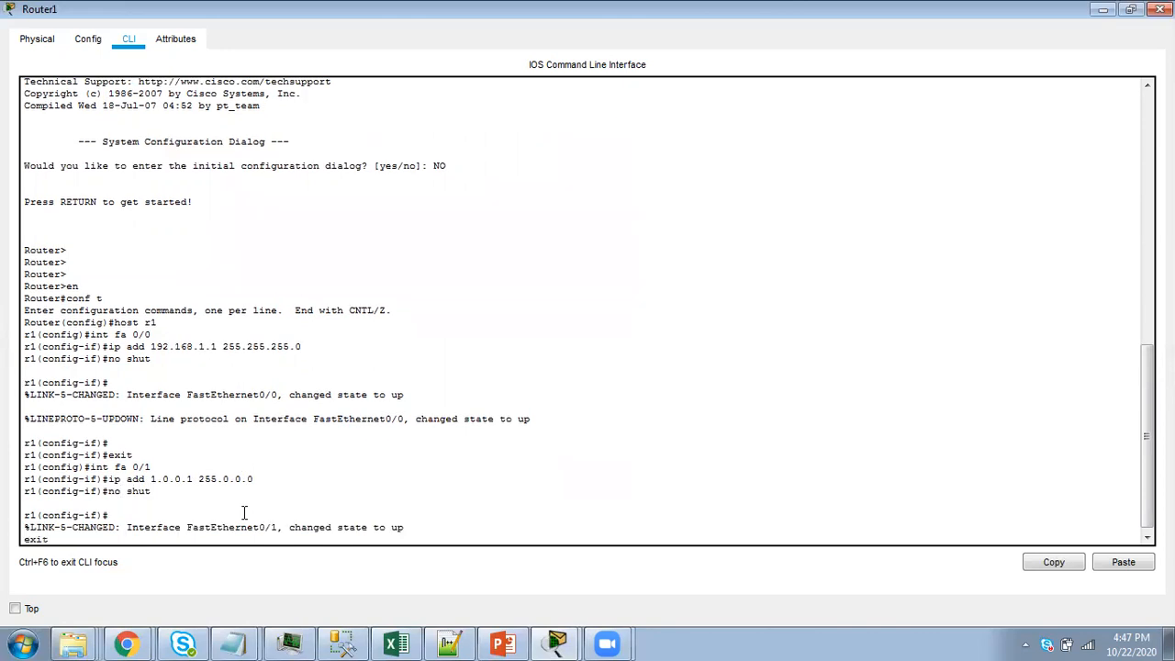
pyautogui.press('Return')
pyautogui.press('Return')
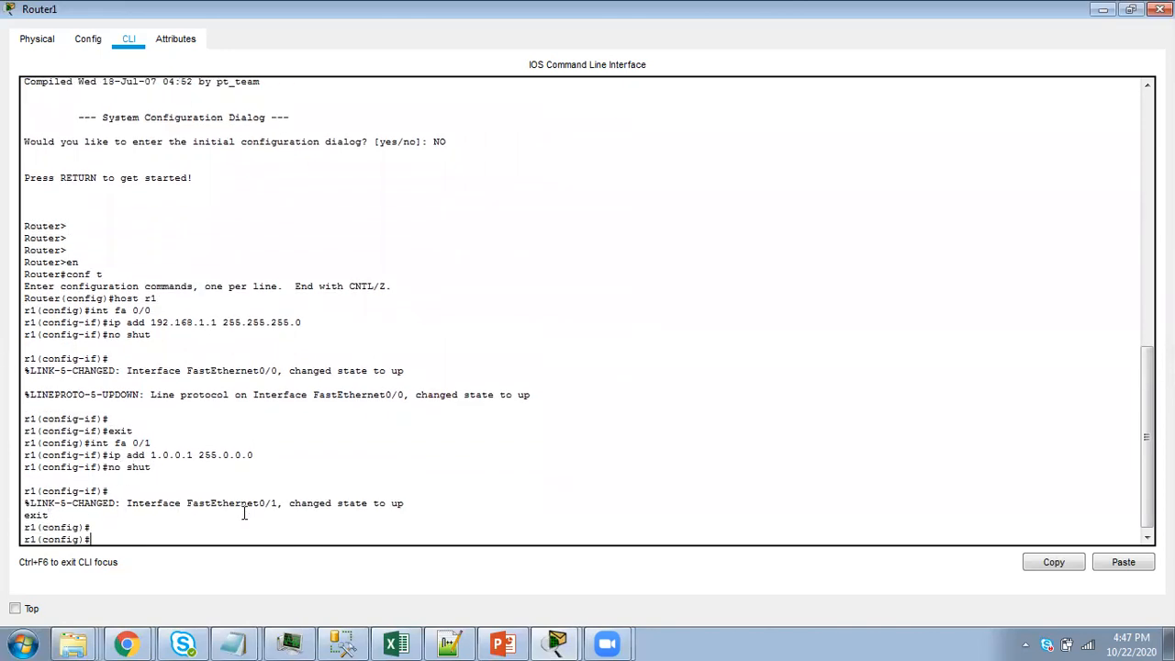
pyautogui.write('exit')
pyautogui.press('Return')
pyautogui.click(1160, 10)
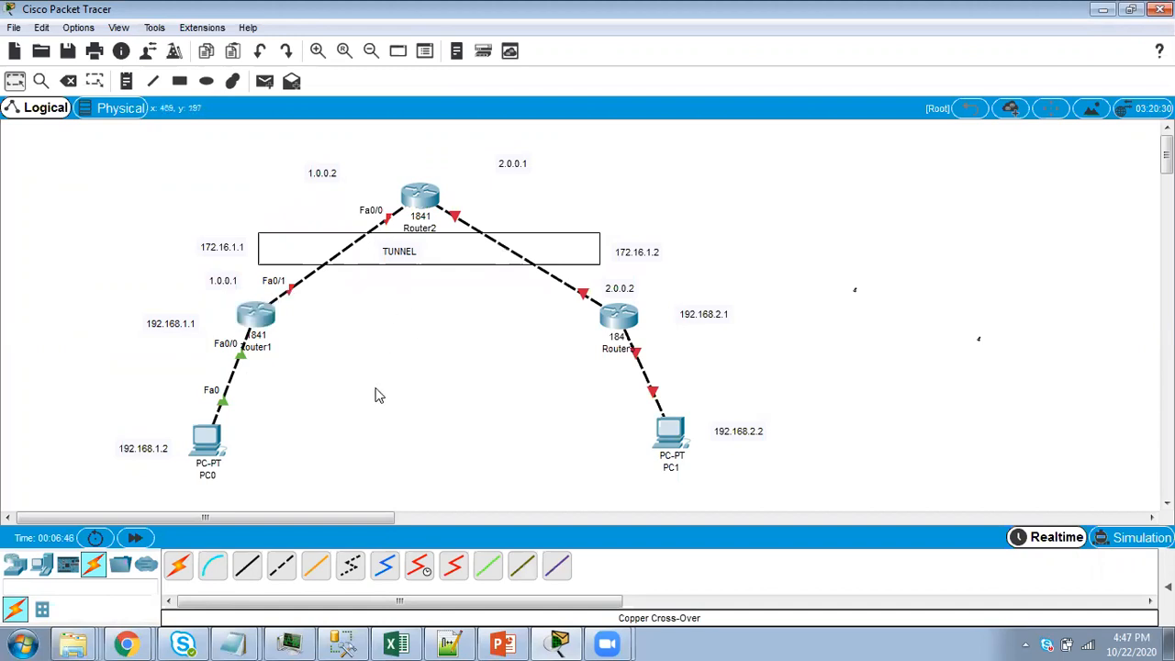
# Check the Router 2 configuration slide in PowerPoint, and decline the initial configuration dialog in Router2's command line in Packet Tracer
pyautogui.click(502, 642)
pyautogui.scroll(-2, 445, 421)
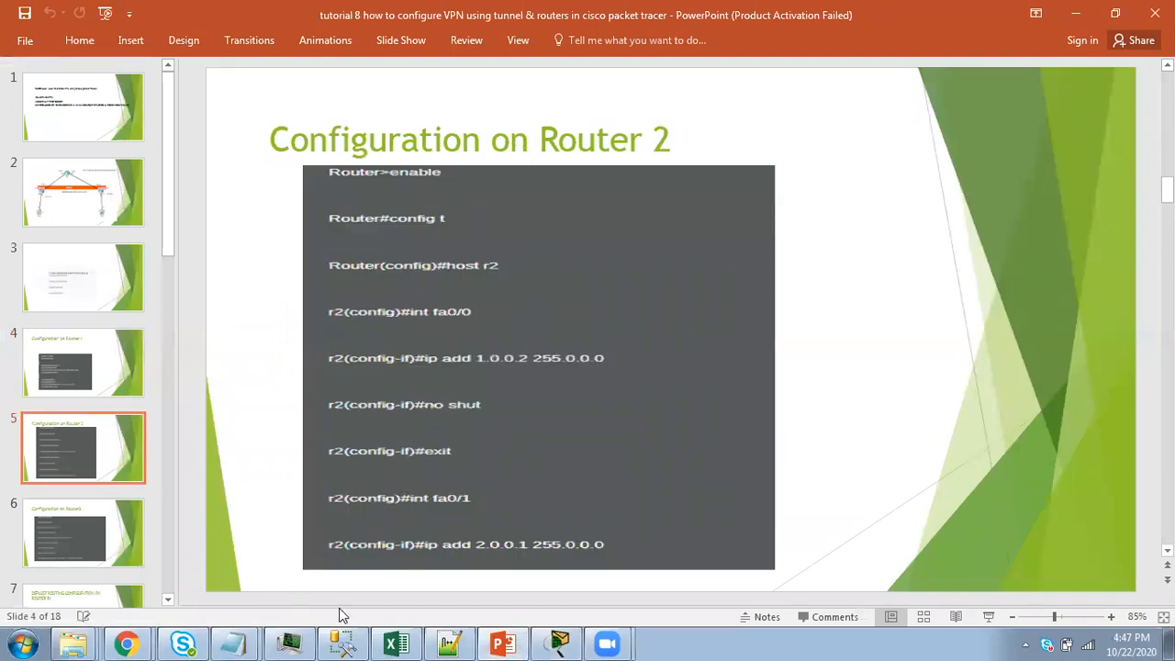
pyautogui.click(559, 643)
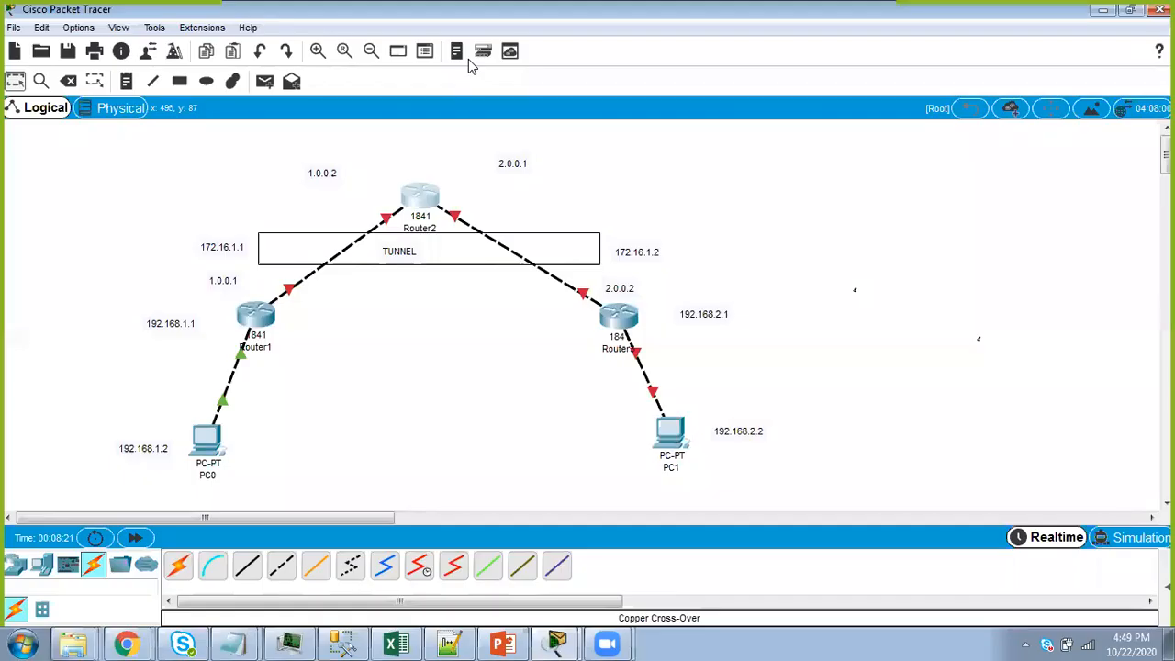
pyautogui.click(424, 196)
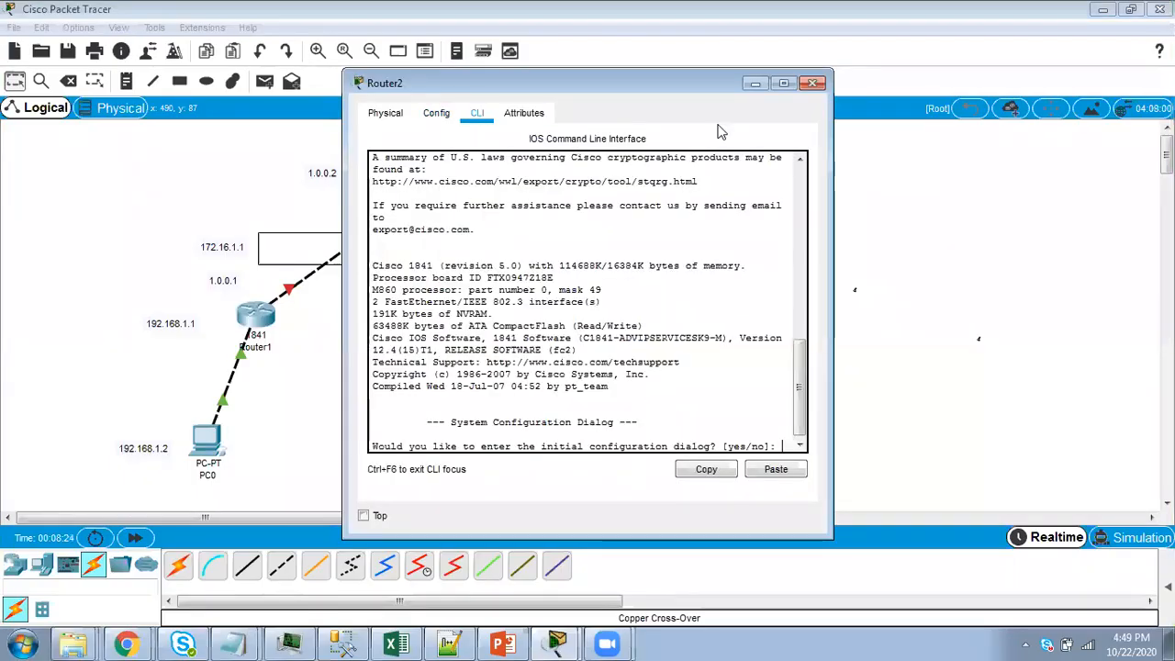
pyautogui.click(783, 84)
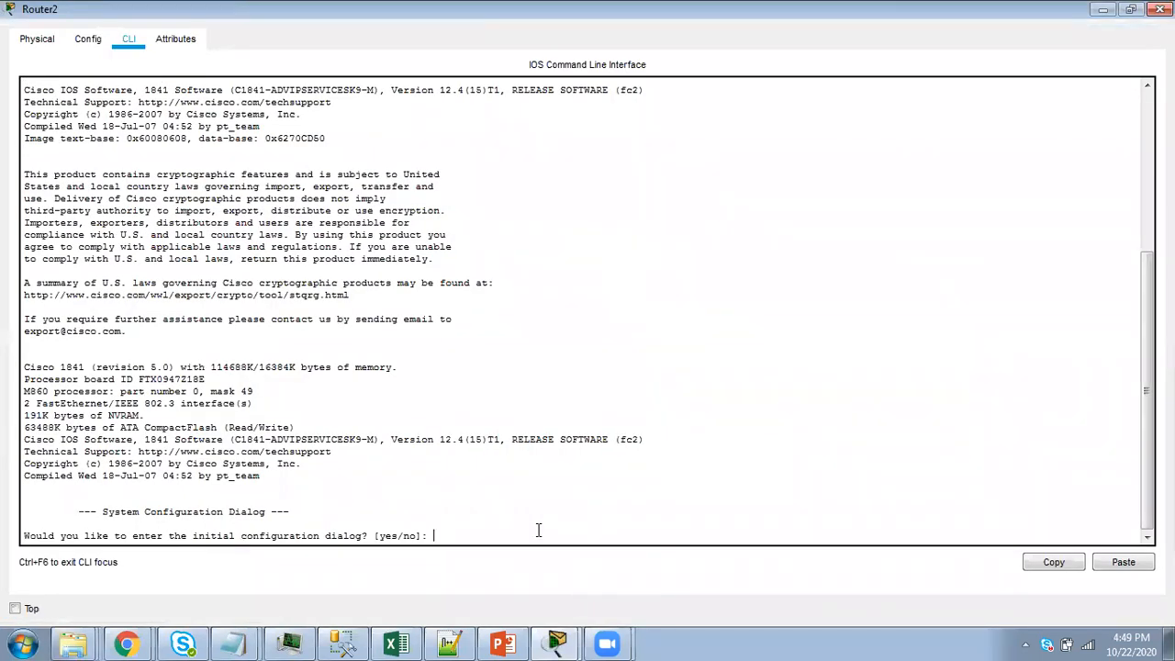
pyautogui.write('no')
pyautogui.press('Return')
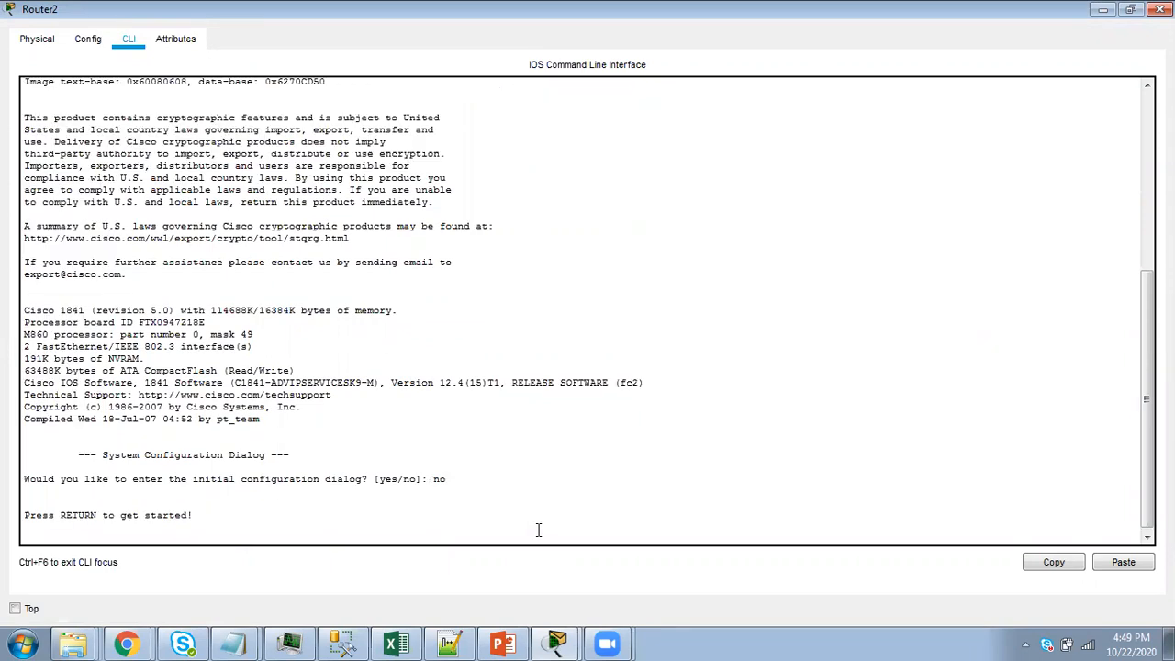
pyautogui.press('Return')
# Enter global configuration mode on Router2 and set its hostname to r2
pyautogui.write('en')
pyautogui.press('Return')
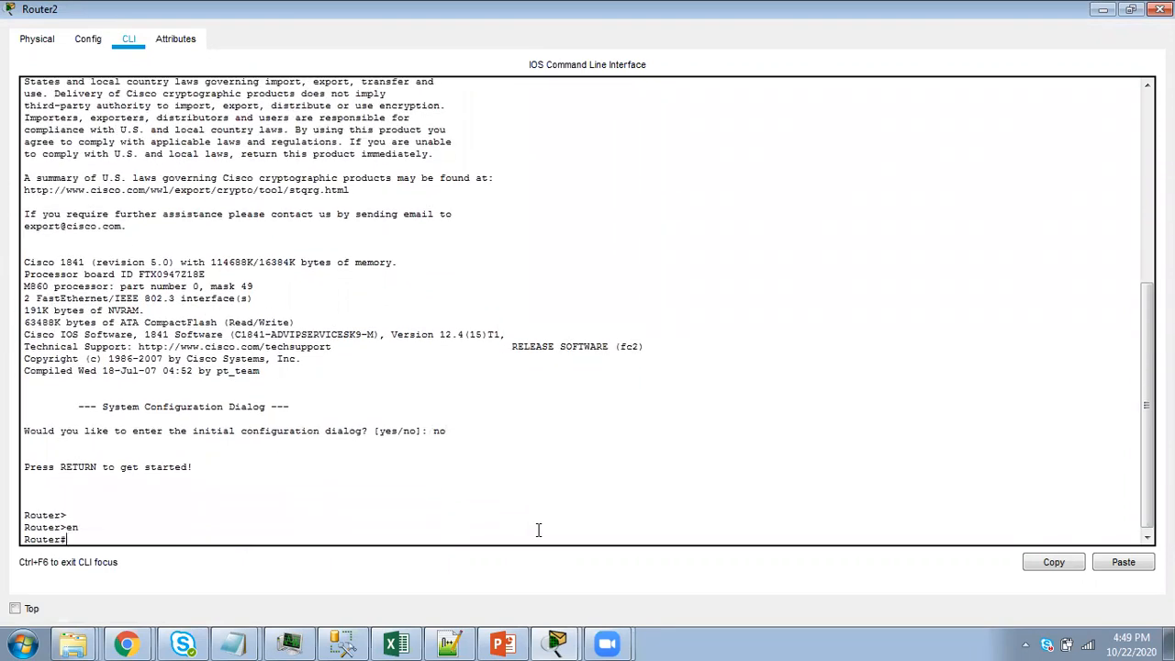
pyautogui.write('conf t')
pyautogui.press('Return')
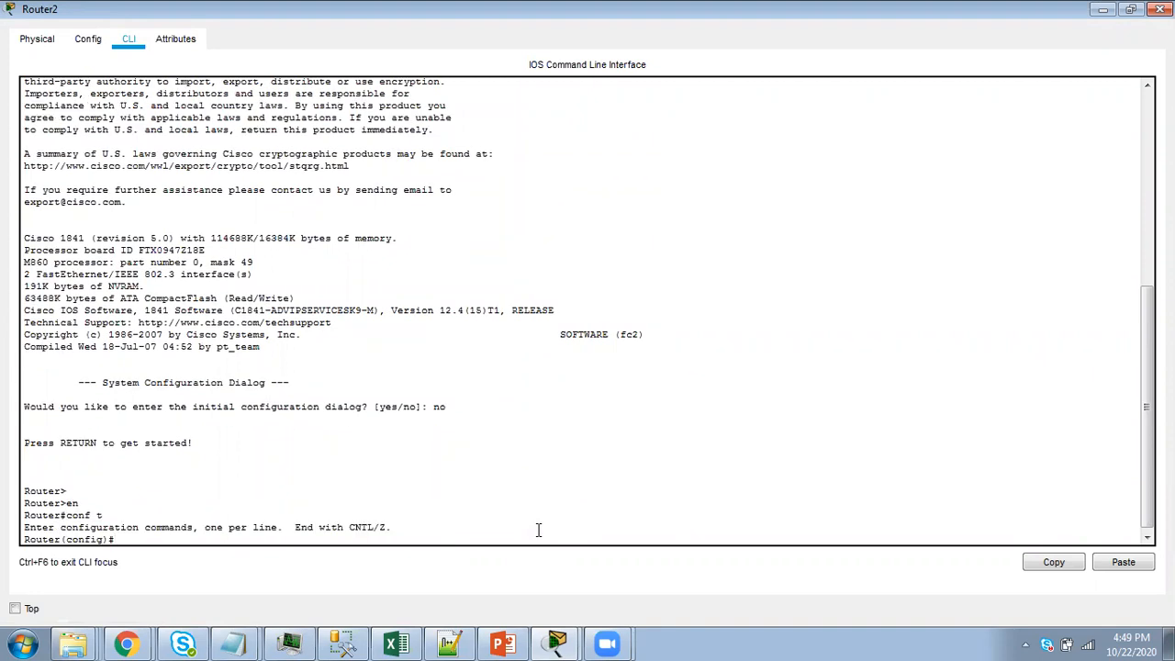
pyautogui.write('host r')
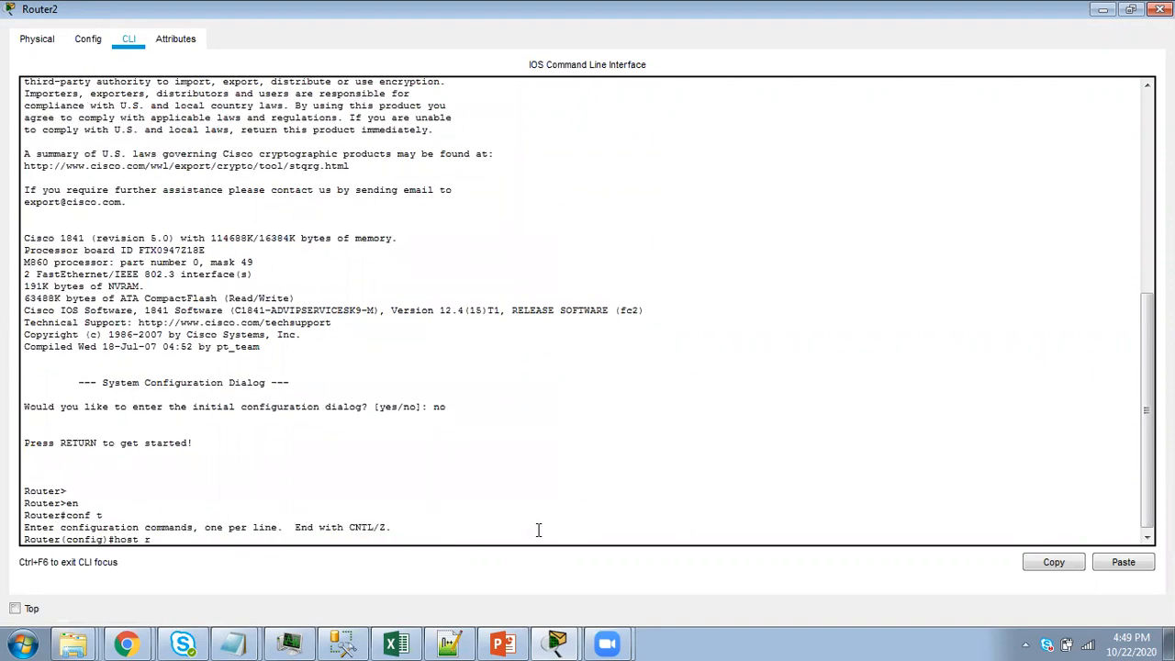
pyautogui.write('2')
pyautogui.press('Return')
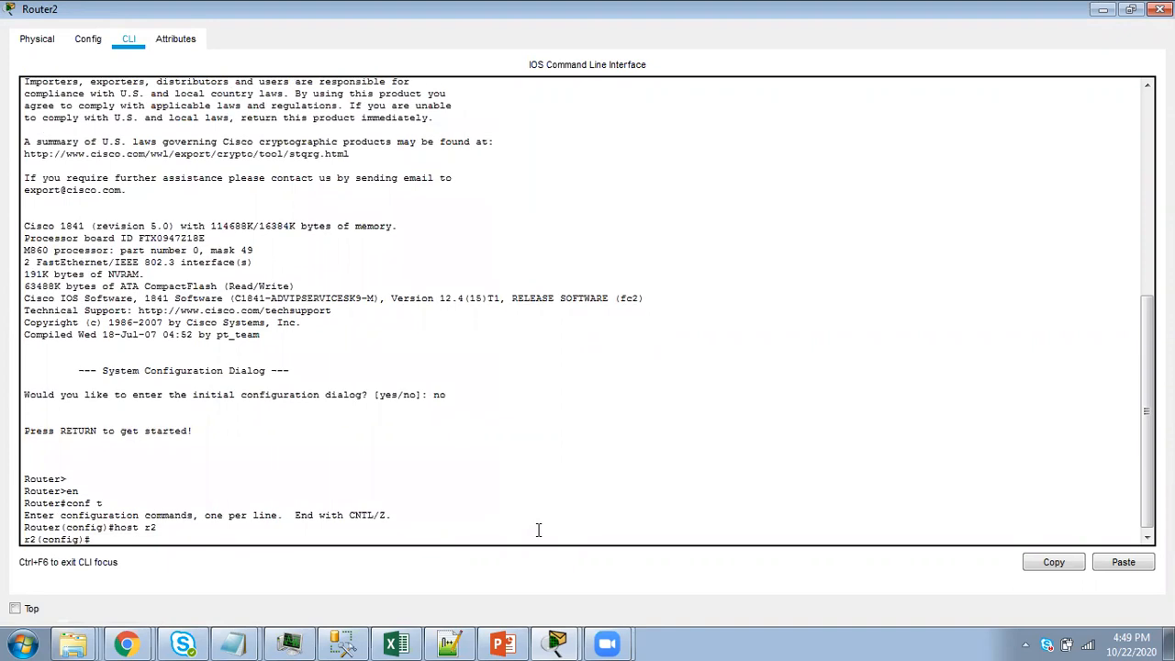
# Enter configuration of interface fa 0/0 on r2, and check the topology's address labels before returning to Router2's command line
pyautogui.write('int fa 0')
pyautogui.press('BackSpace')
pyautogui.write('/0')
pyautogui.press('Return')
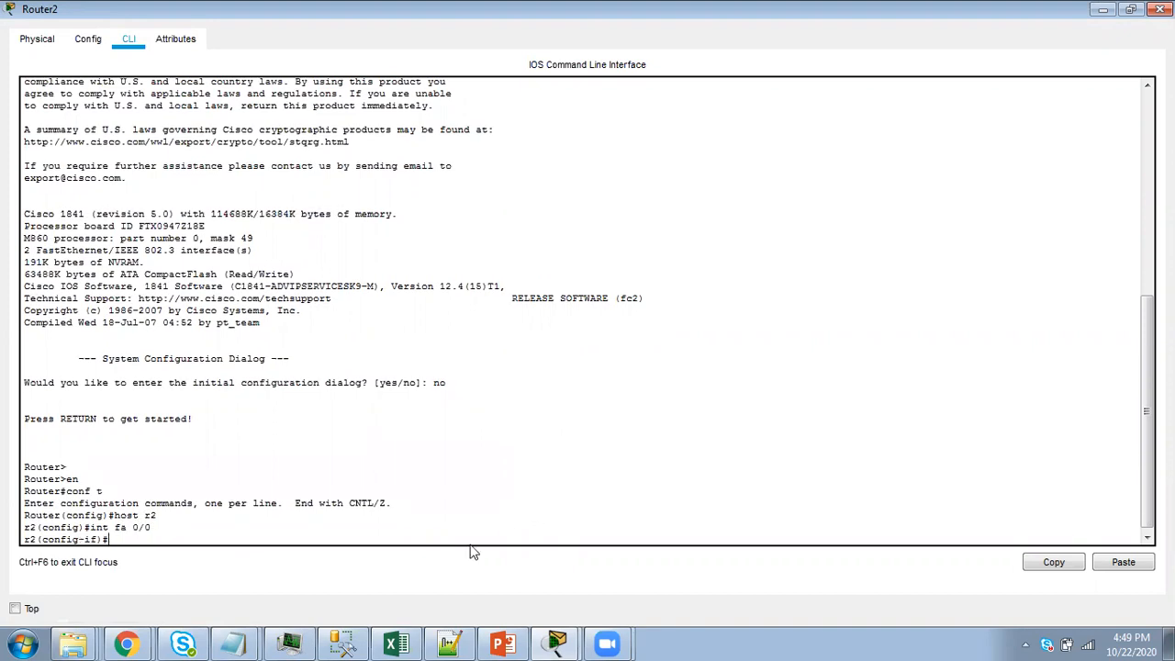
pyautogui.click(1102, 9)
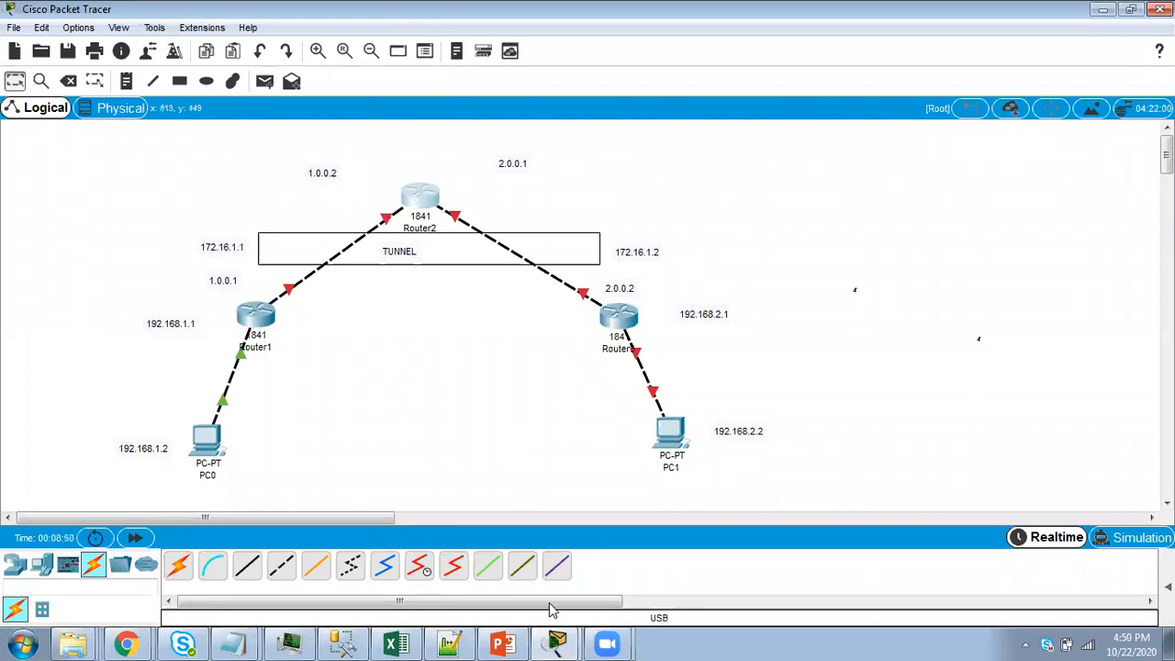
pyautogui.click(409, 206)
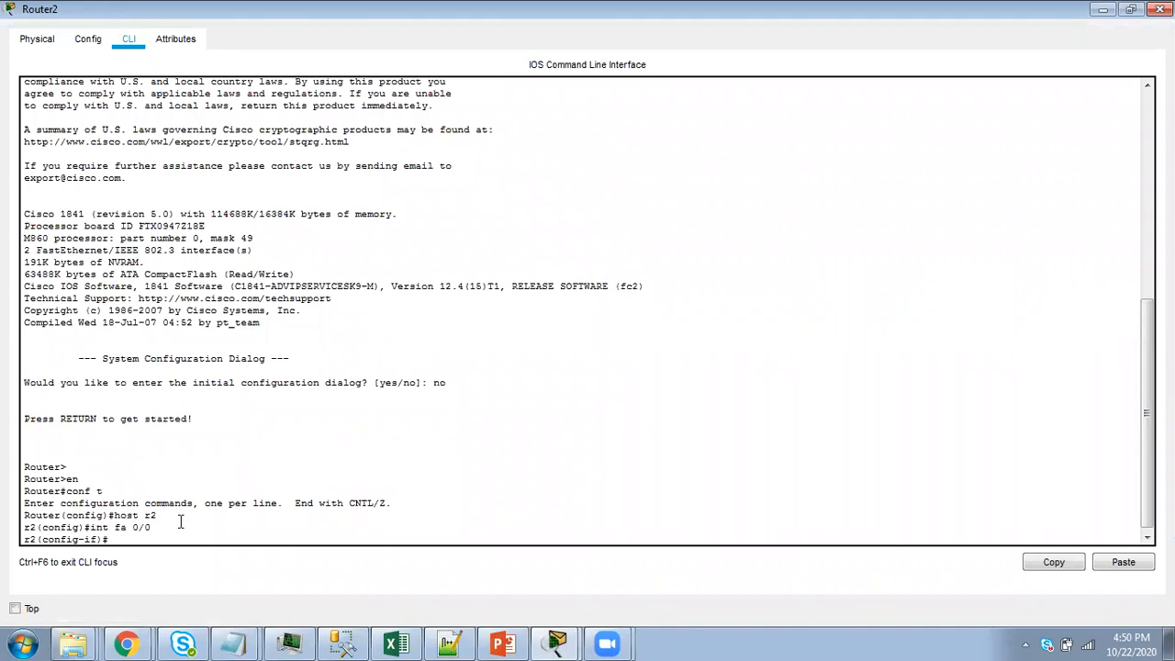
# Assign 1.0.0.2 with mask 255.0.0.0 to r2's interface fa 0/0, enable it, and leave interface configuration
pyautogui.write('ip add 1.0.0.2 255')
pyautogui.press('BackSpace')
pyautogui.write('.0.0.0')
pyautogui.press('Return')
pyautogui.write('no shut')
pyautogui.press('Return')
pyautogui.write('e')
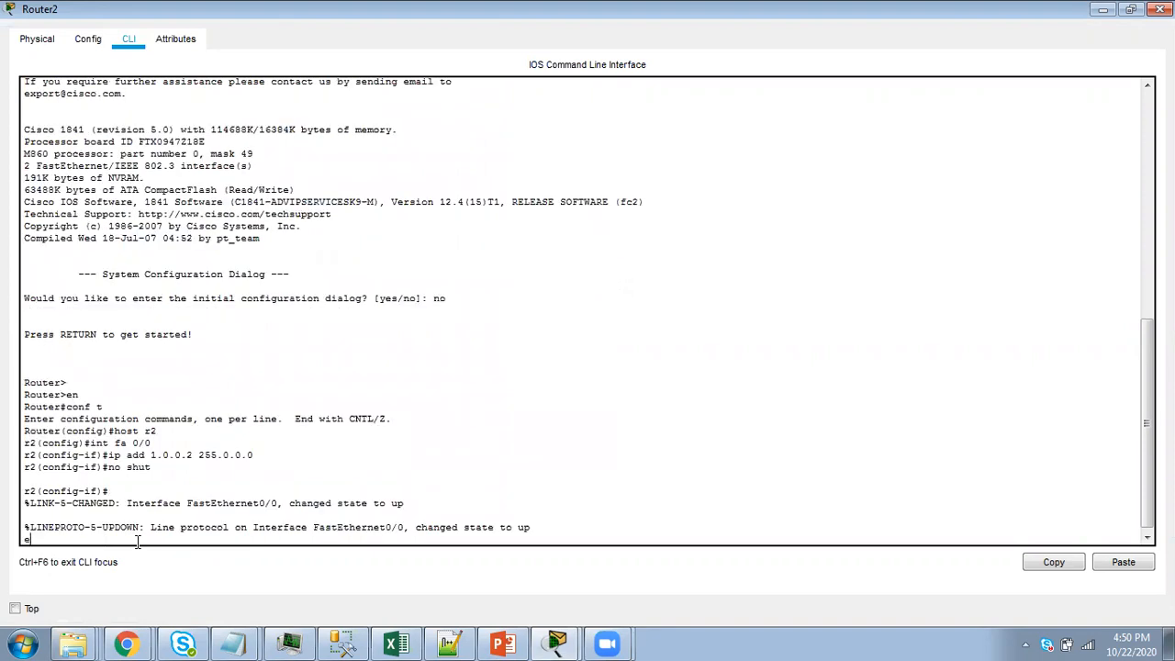
pyautogui.write('xit')
pyautogui.press('Return')
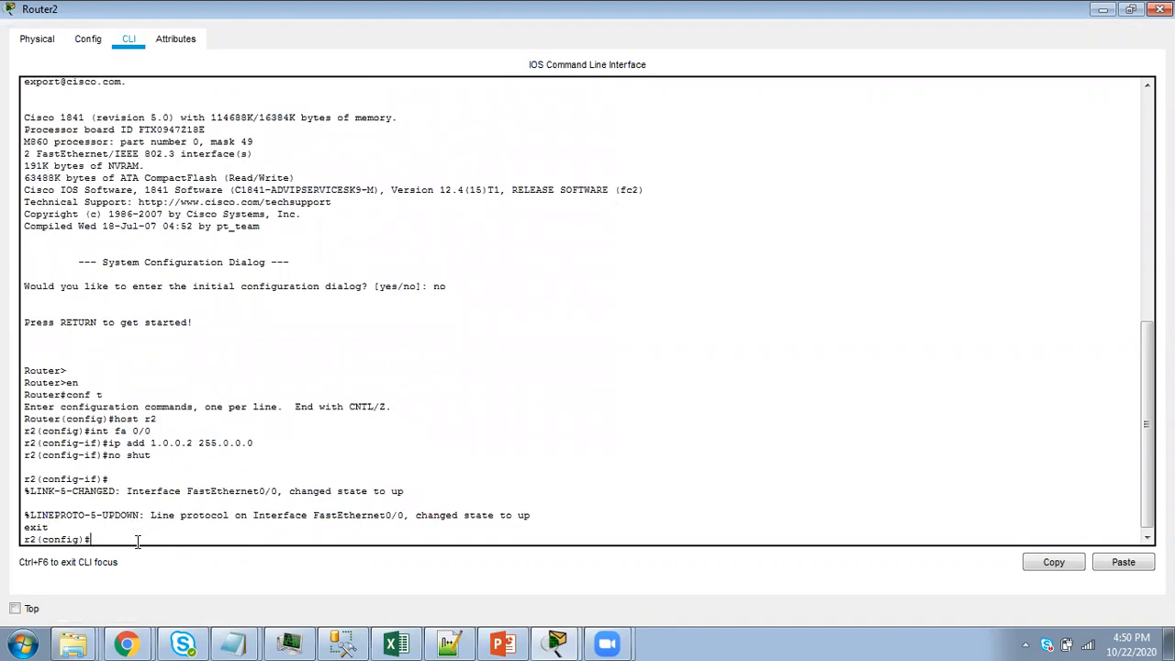
# Assign 2.0.0.1 with mask 255.0.0.0 to r2's interface fa 0/1, enable it, and close the router's window
pyautogui.write('int fa 0/1')
pyautogui.press('Return')
pyautogui.write('ip')
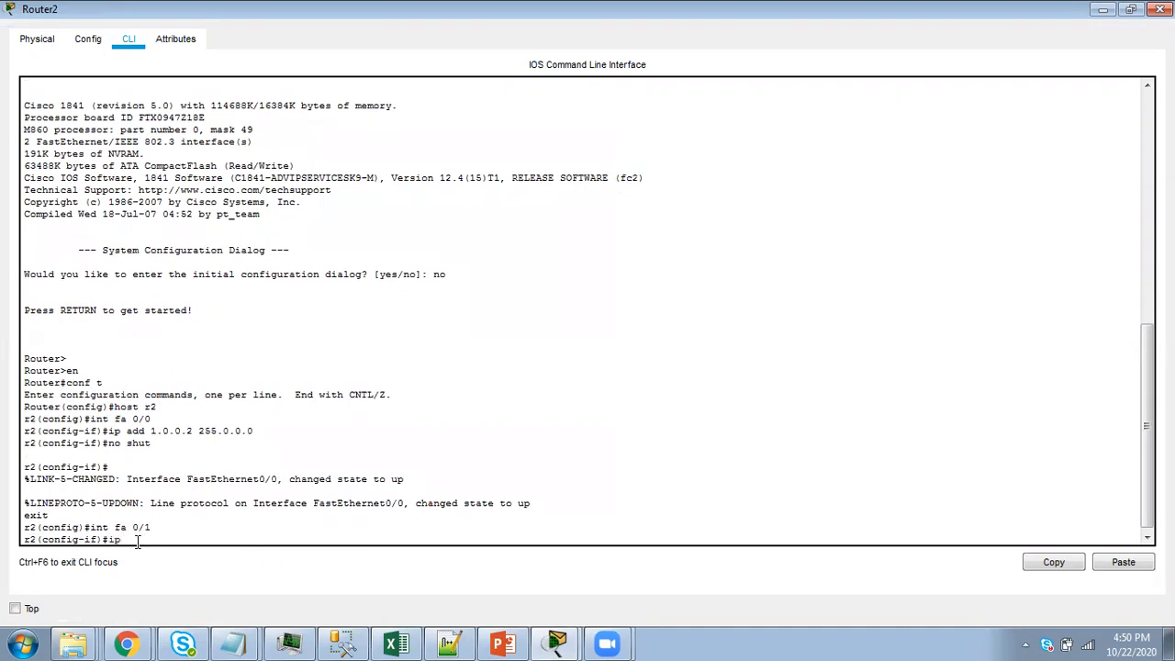
pyautogui.write(' add 2.0.0.1 255.0.0.0')
pyautogui.press('Return')
pyautogui.write('no shut')
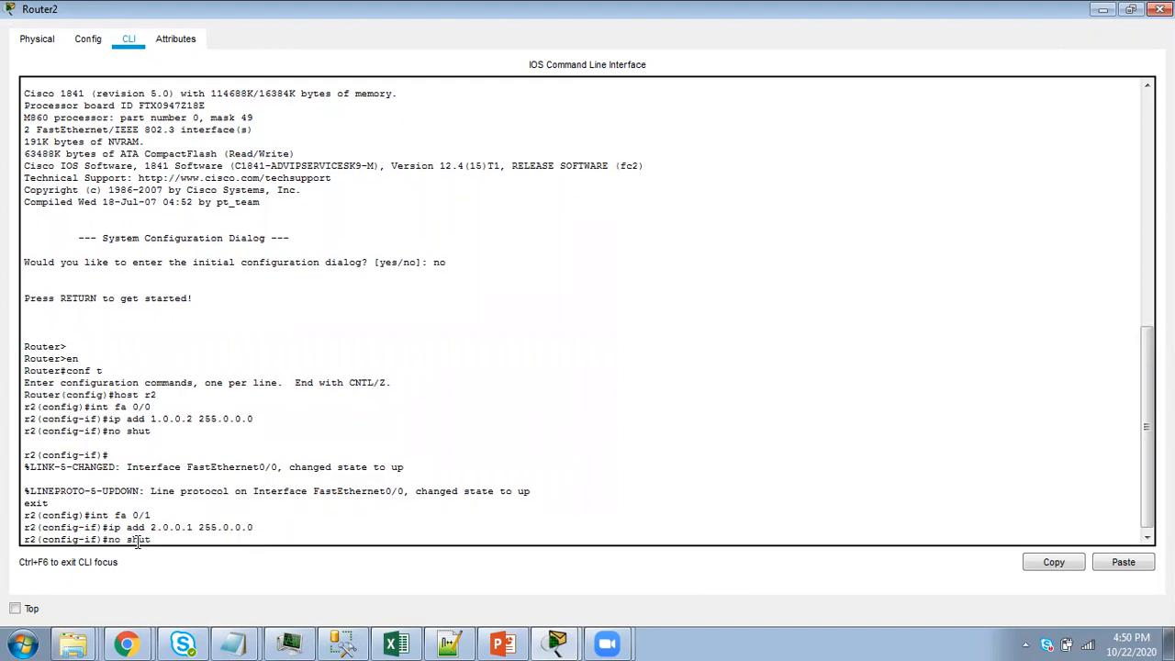
pyautogui.press('Return')
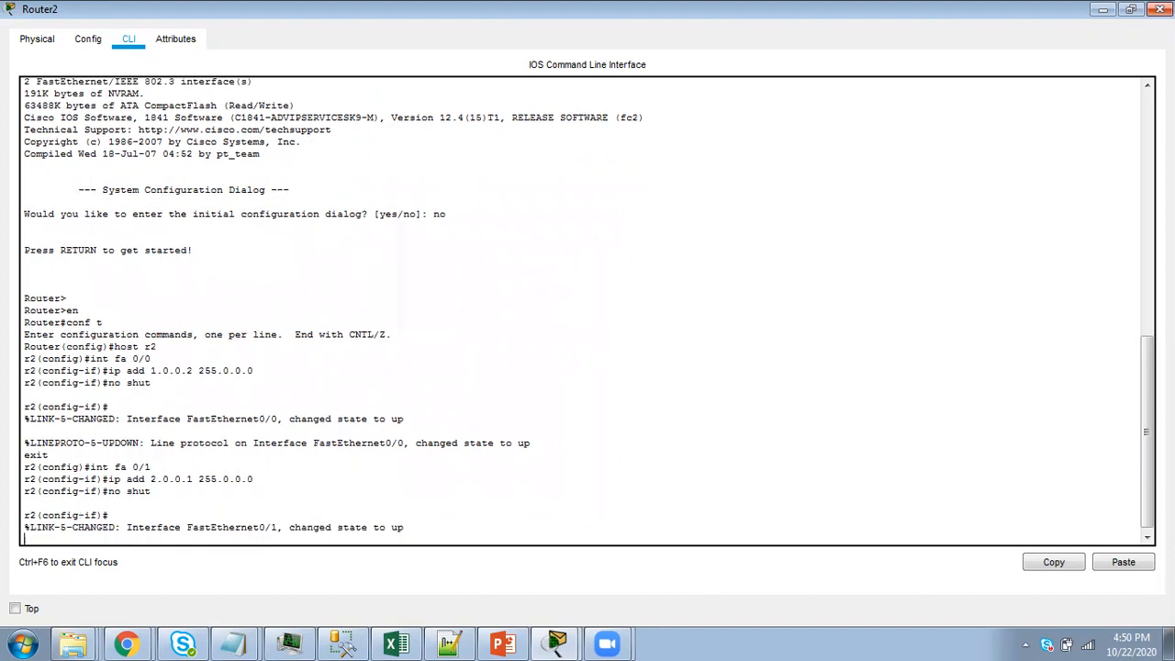
pyautogui.click(1161, 9)
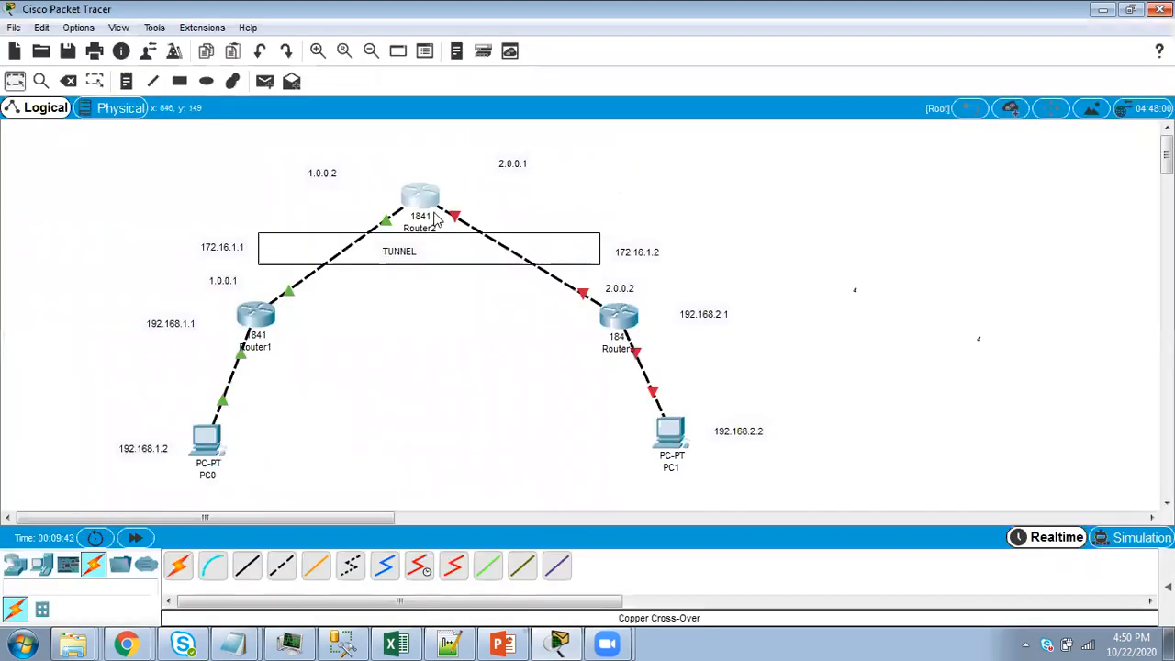
# Check the Router 3 configuration slide in PowerPoint, and return to Packet Tracer to check the port labels on Router3's links
pyautogui.moveTo(434, 215)
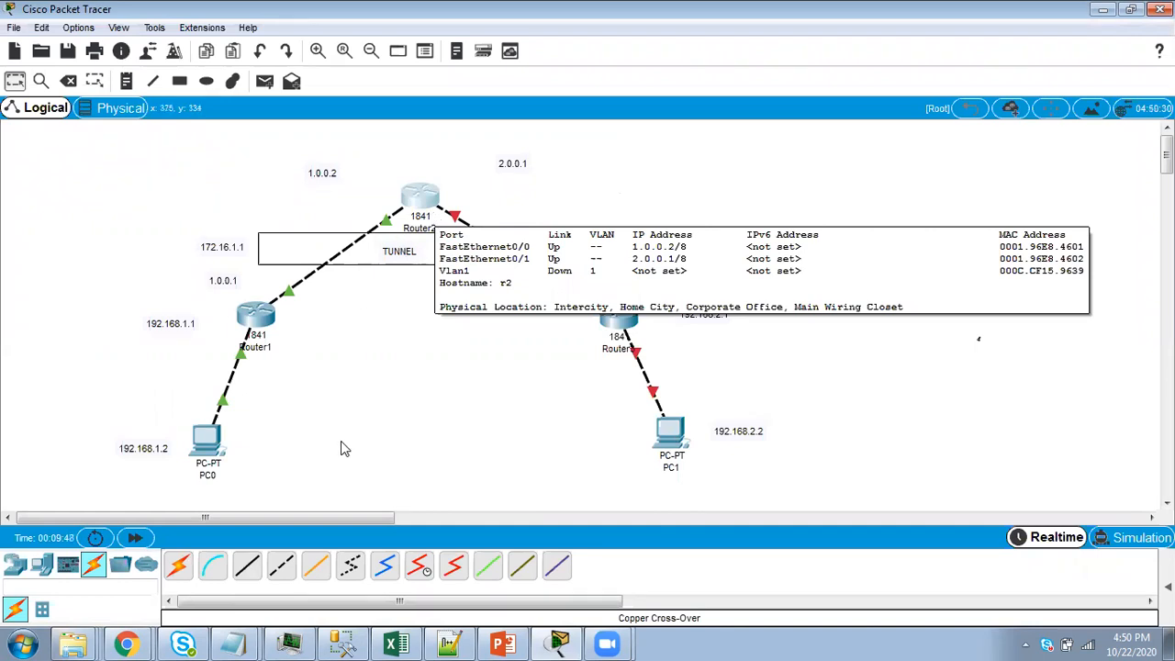
pyautogui.click(503, 643)
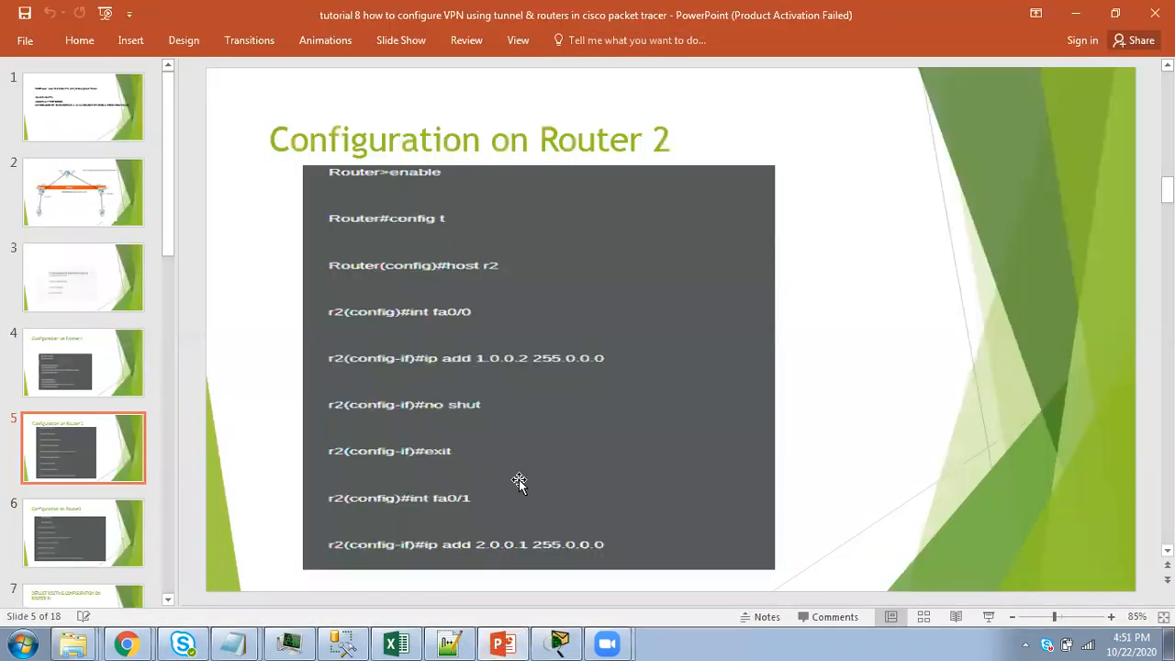
pyautogui.scroll(-1, 517, 480)
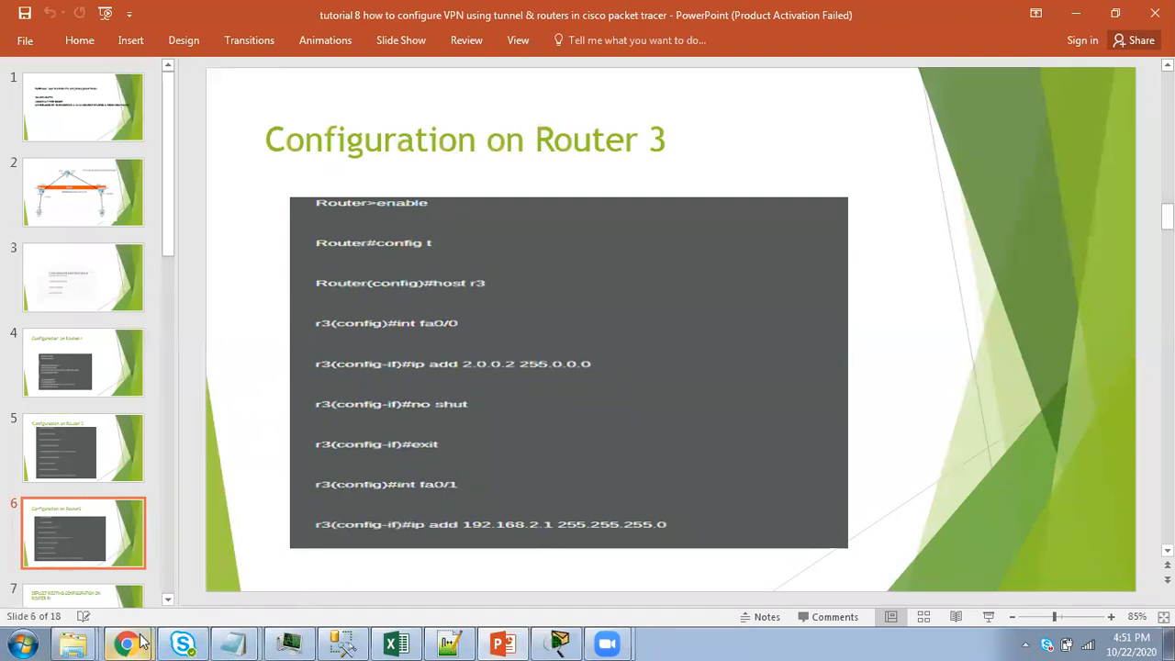
pyautogui.click(560, 642)
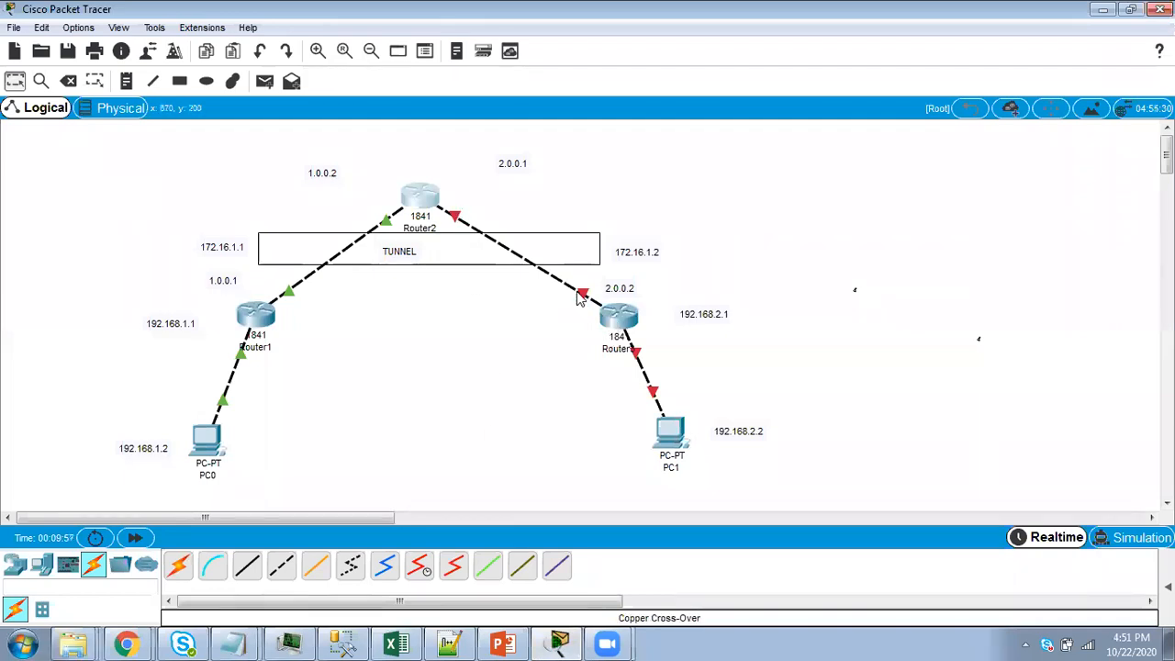
pyautogui.moveTo(582, 292)
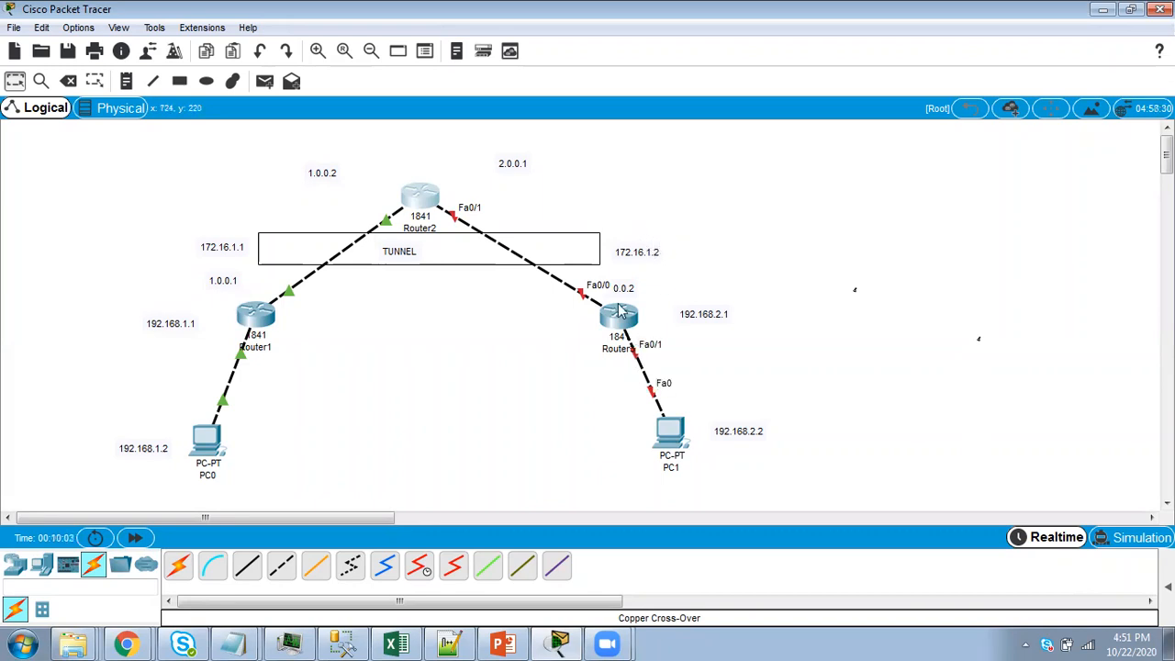
# Open Router3's command line in a maximized window, and decline the initial configuration dialog to reach the router prompt
pyautogui.click(619, 315)
pyautogui.click(477, 113)
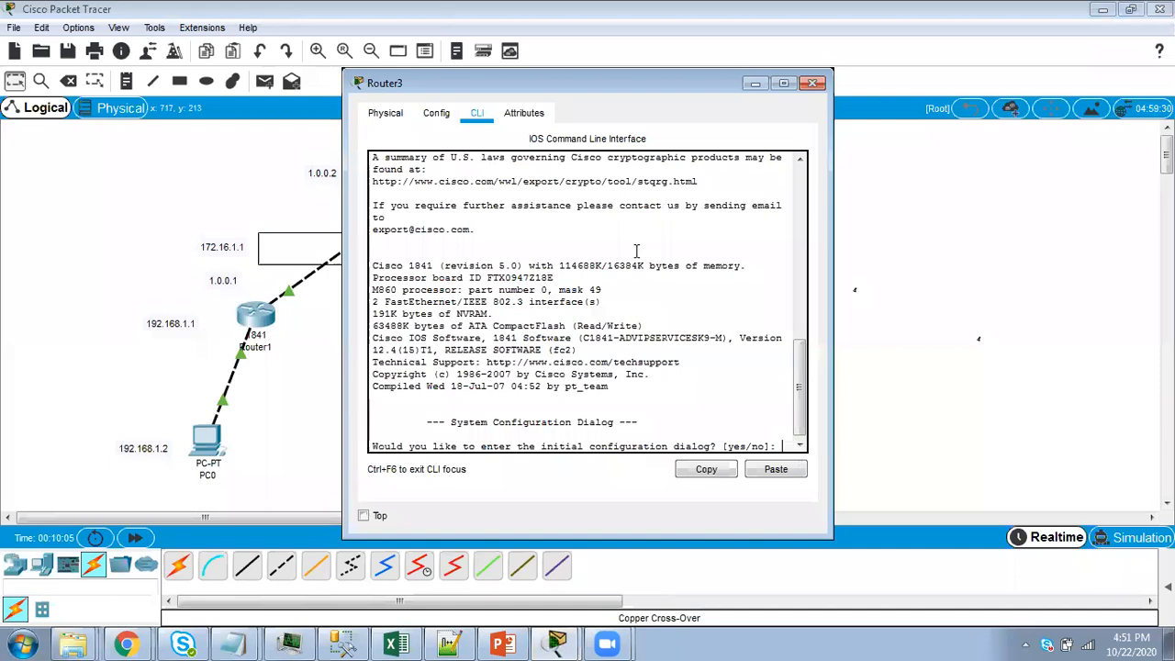
pyautogui.click(784, 84)
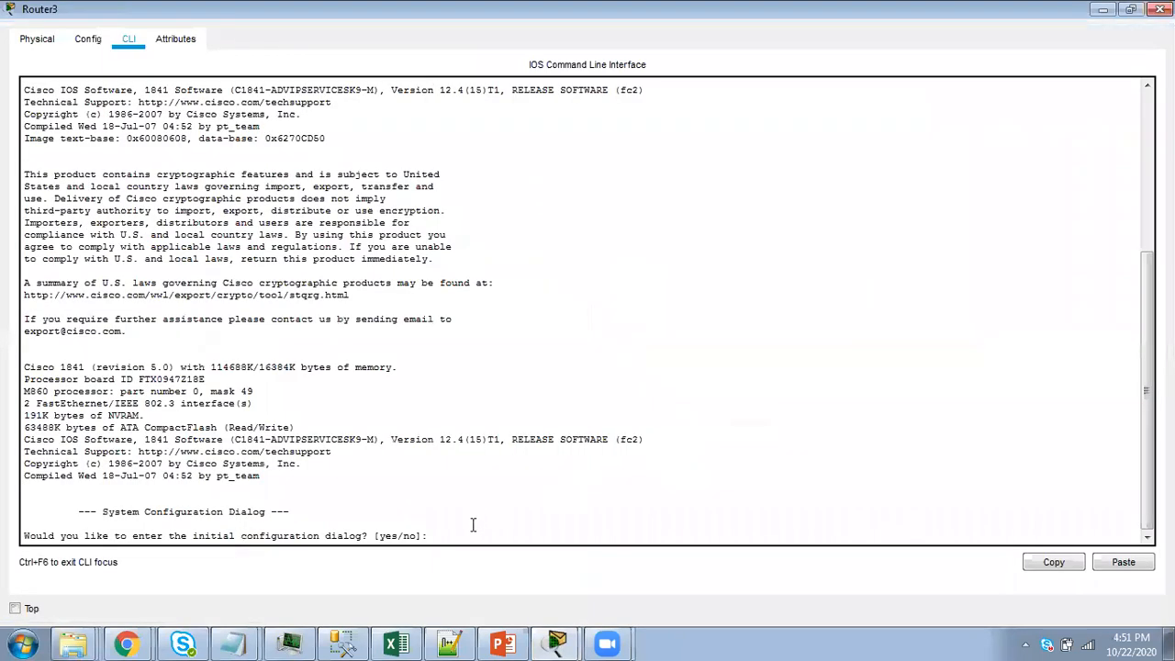
pyautogui.write('no')
pyautogui.press('Return')
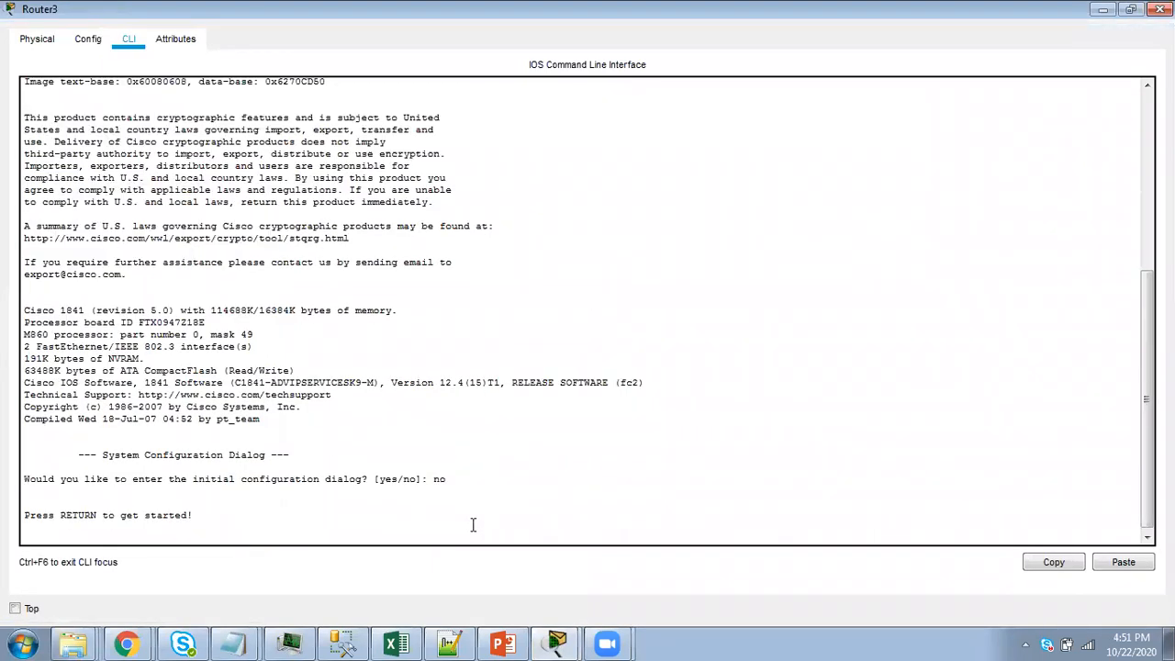
pyautogui.press('Return')
pyautogui.press('Return')
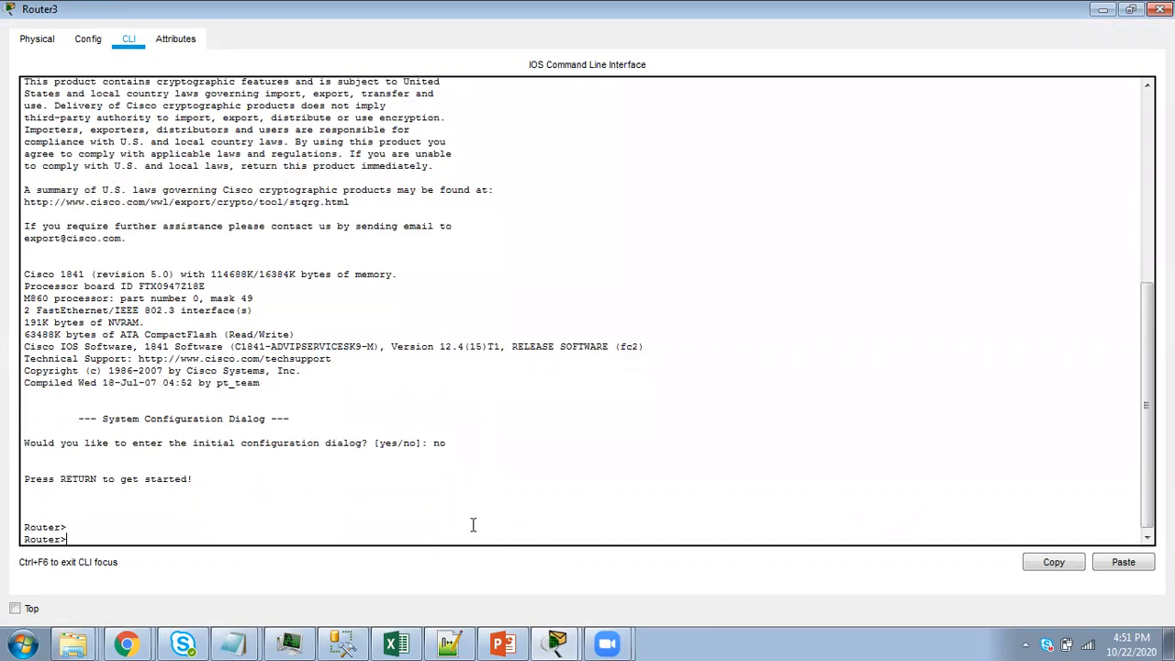
# Enter global configuration mode on Router3 and set its hostname to r3
pyautogui.write('en')
pyautogui.press('Return')
pyautogui.write('conf t')
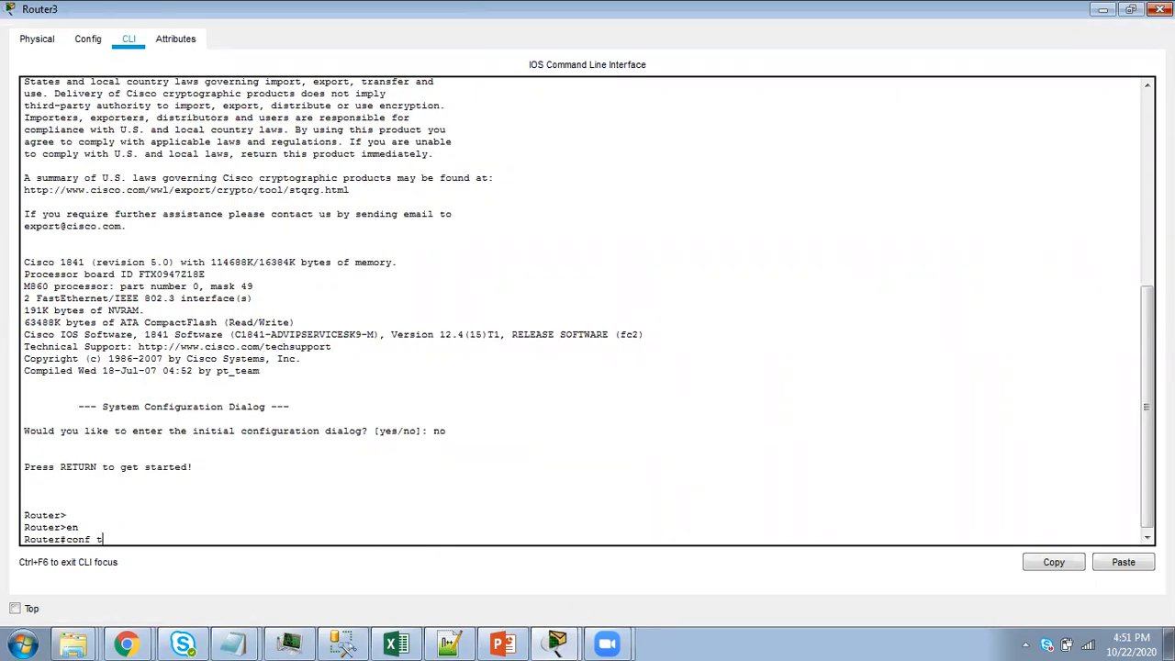
pyautogui.click(1160, 9)
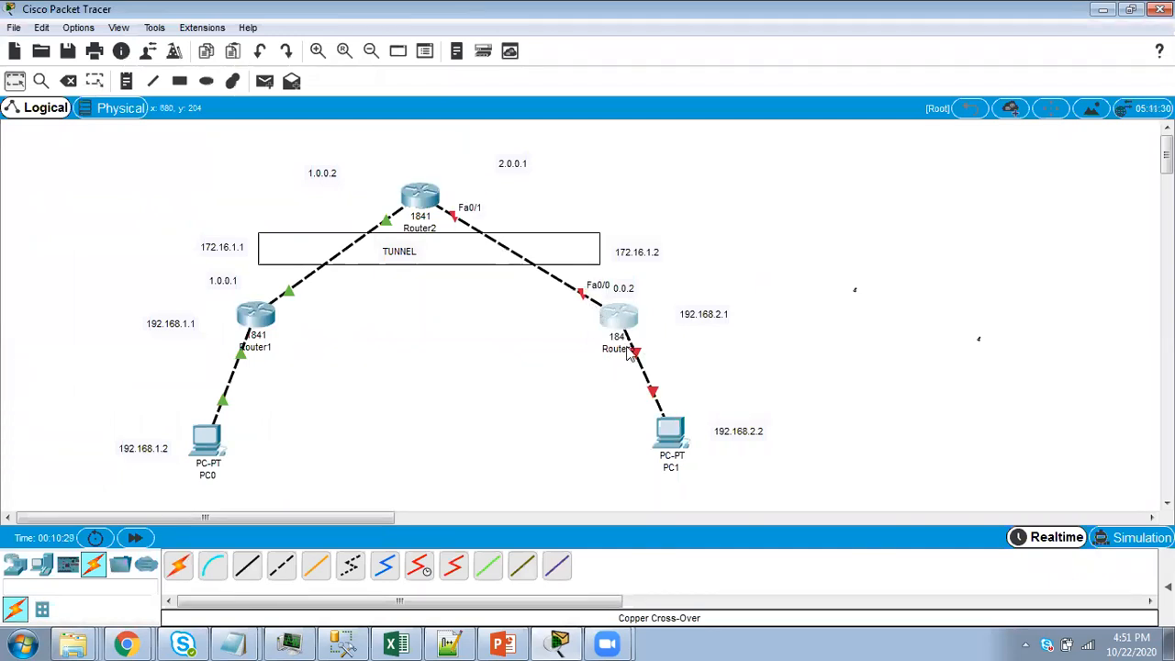
pyautogui.click(615, 320)
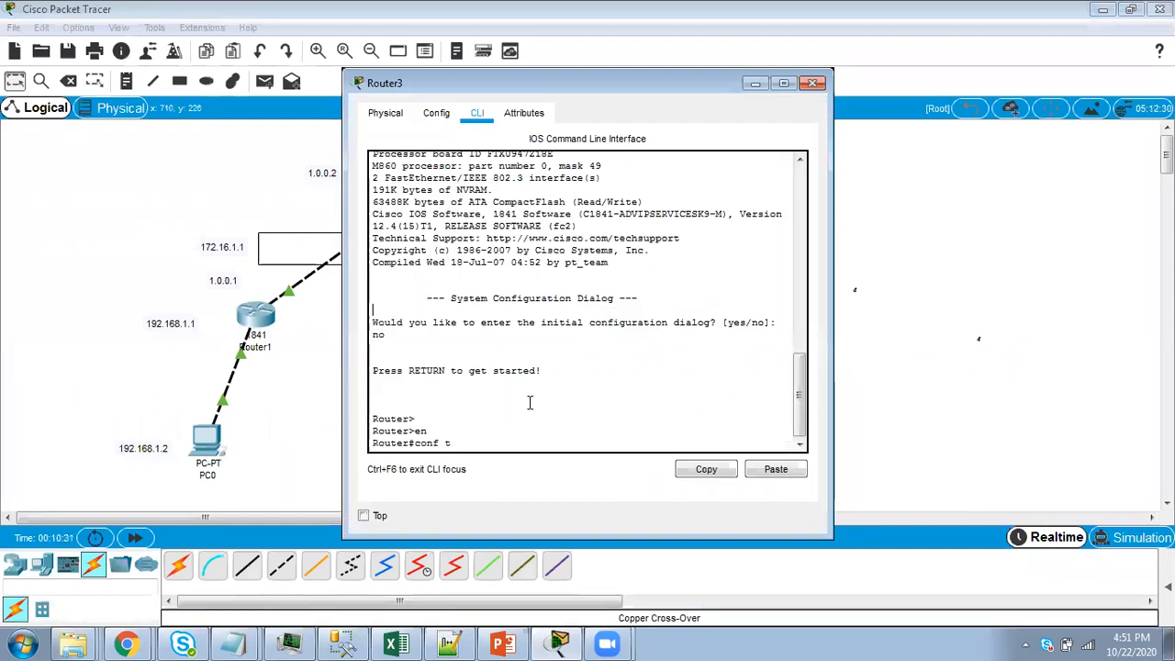
pyautogui.click(784, 84)
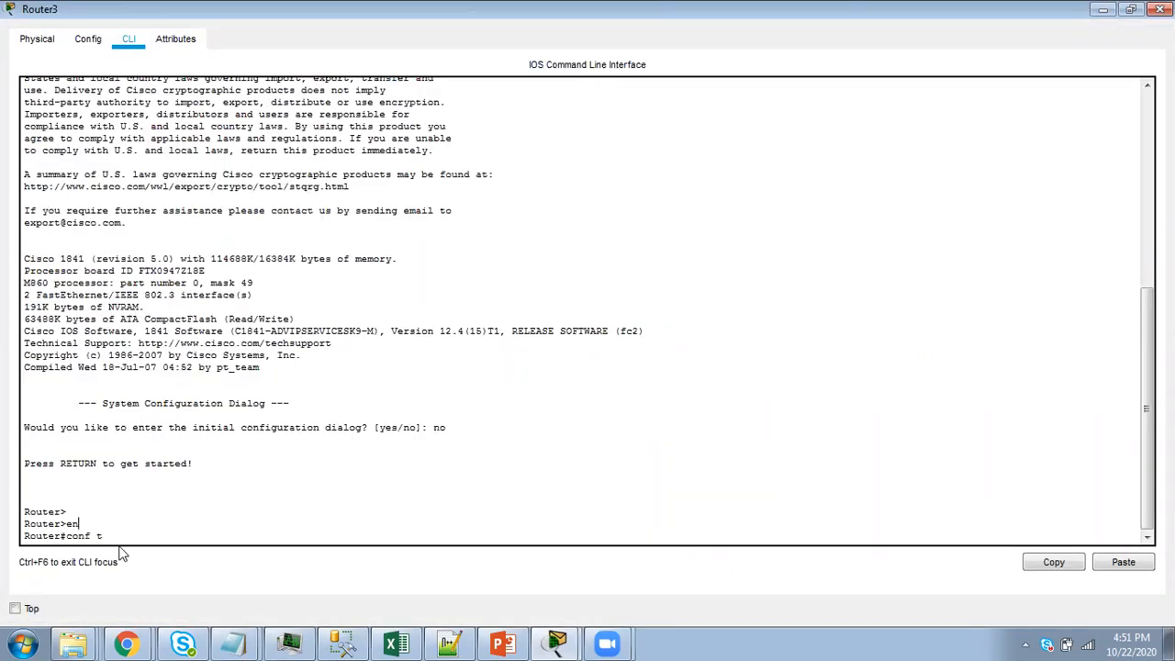
pyautogui.press('Return')
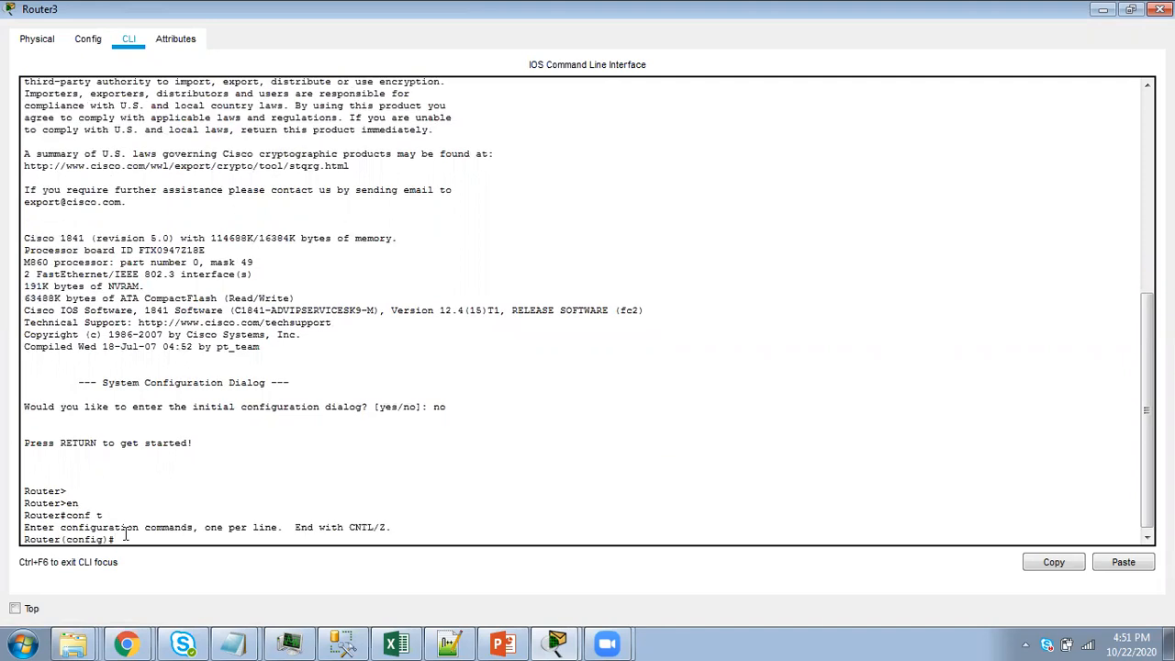
pyautogui.write('host r3')
pyautogui.press('Return')
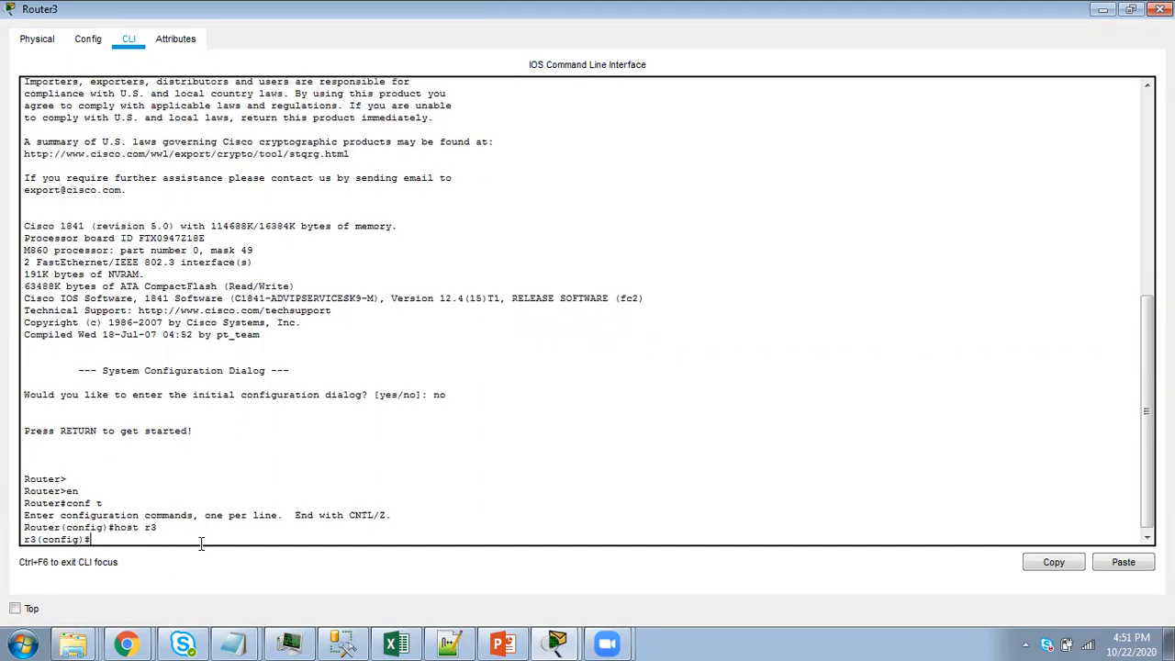
# Assign 2.0.0.2 with mask 255.0.0.0 to r3's interface fa 0/0, enable it, and leave interface configuration
pyautogui.write('int fa 0/0')
pyautogui.press('Return')
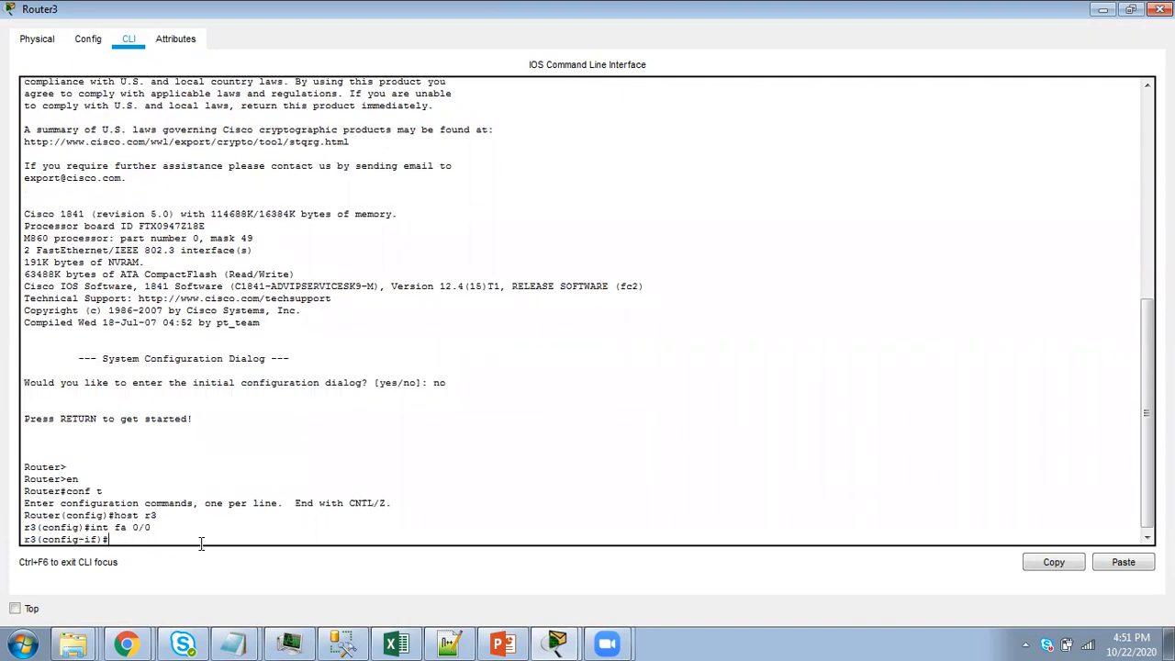
pyautogui.write('ip add 2.0.0.2 255.0.0.0')
pyautogui.press('Return')
pyautogui.write('no')
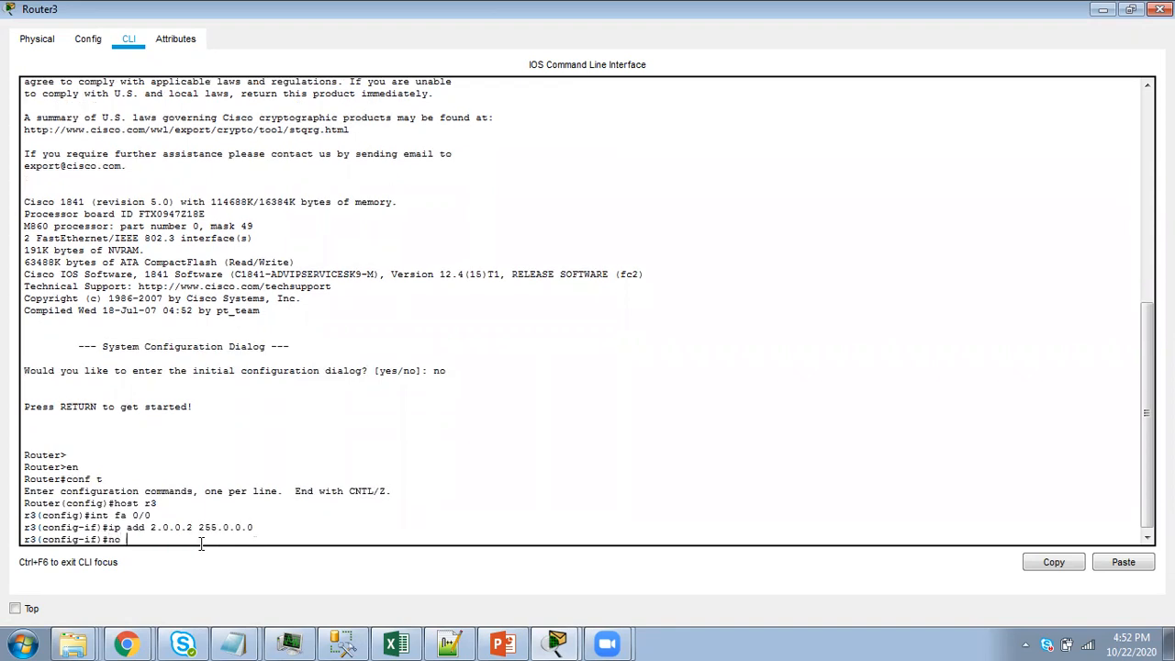
pyautogui.write(' shut')
pyautogui.press('Return')
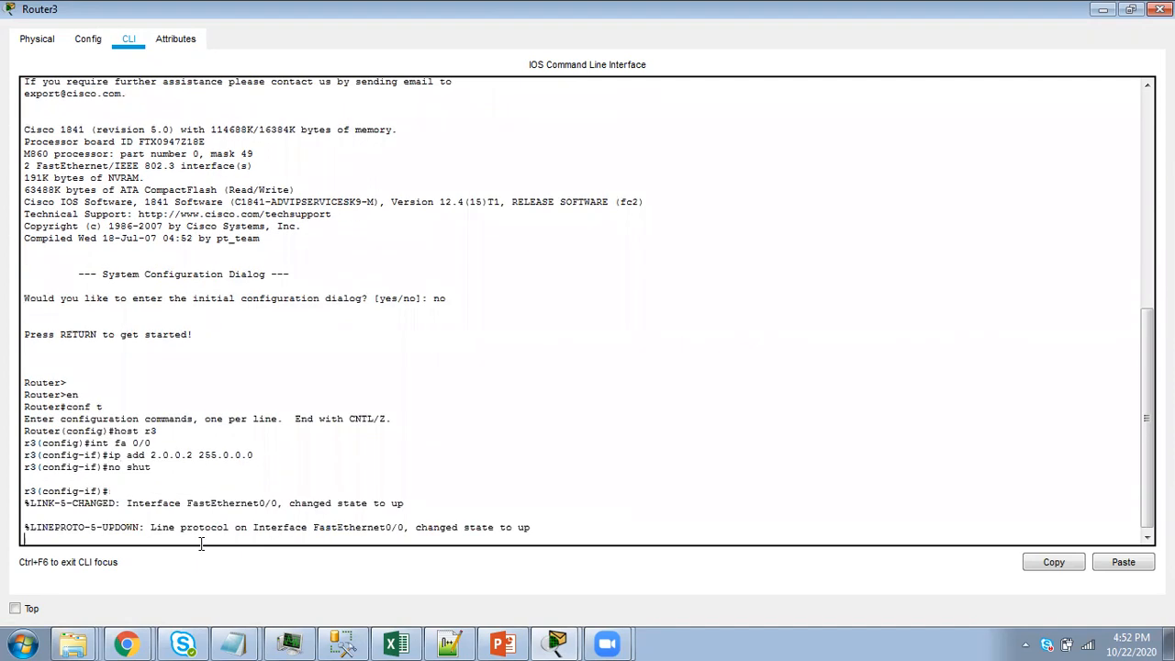
pyautogui.press('Return')
pyautogui.write('exit')
pyautogui.press('Return')
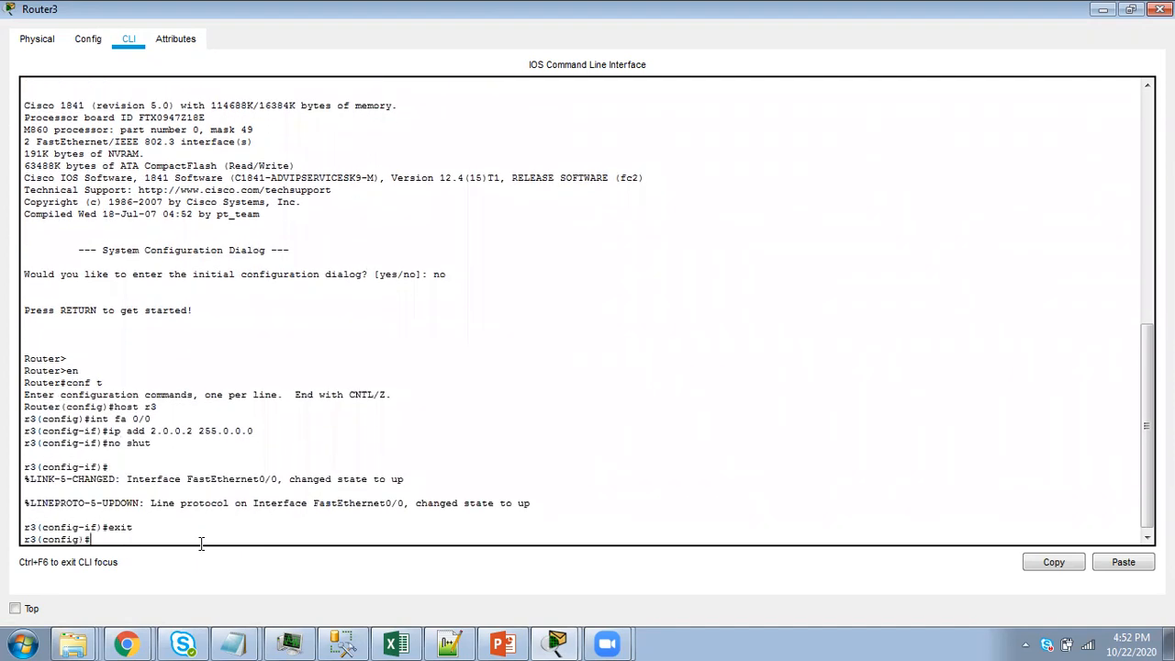
# Assign 192.168.2.1 with mask 255.255.255.0 to r3's interface fa 0/1
pyautogui.write('int')
pyautogui.write(' fa')
pyautogui.write(' 0')
pyautogui.write('/1')
pyautogui.write('ip add')
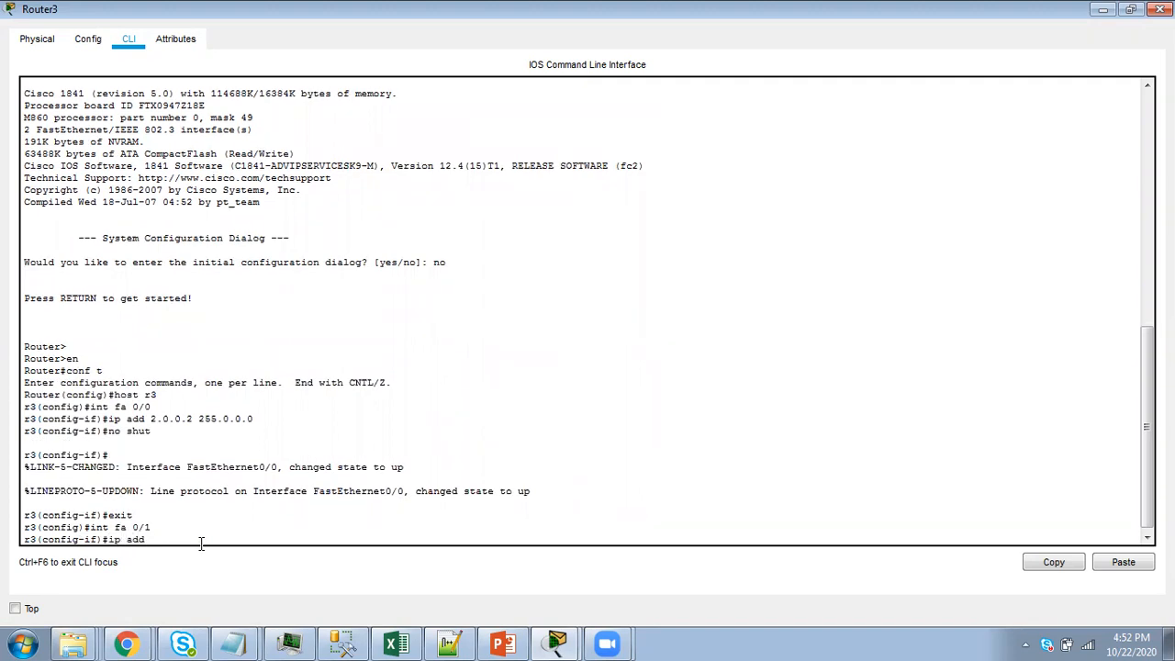
pyautogui.write(' 192')
pyautogui.write('.168')
pyautogui.write('.')
pyautogui.write('1.1 ')
pyautogui.write('255')
pyautogui.write('.255')
pyautogui.write('.25')
pyautogui.write('5,')
pyautogui.write('.0')
pyautogui.press('Return')
# Enable r3's interface fa 0/1 and close the router's window
pyautogui.write('no shut')
pyautogui.press('Return')
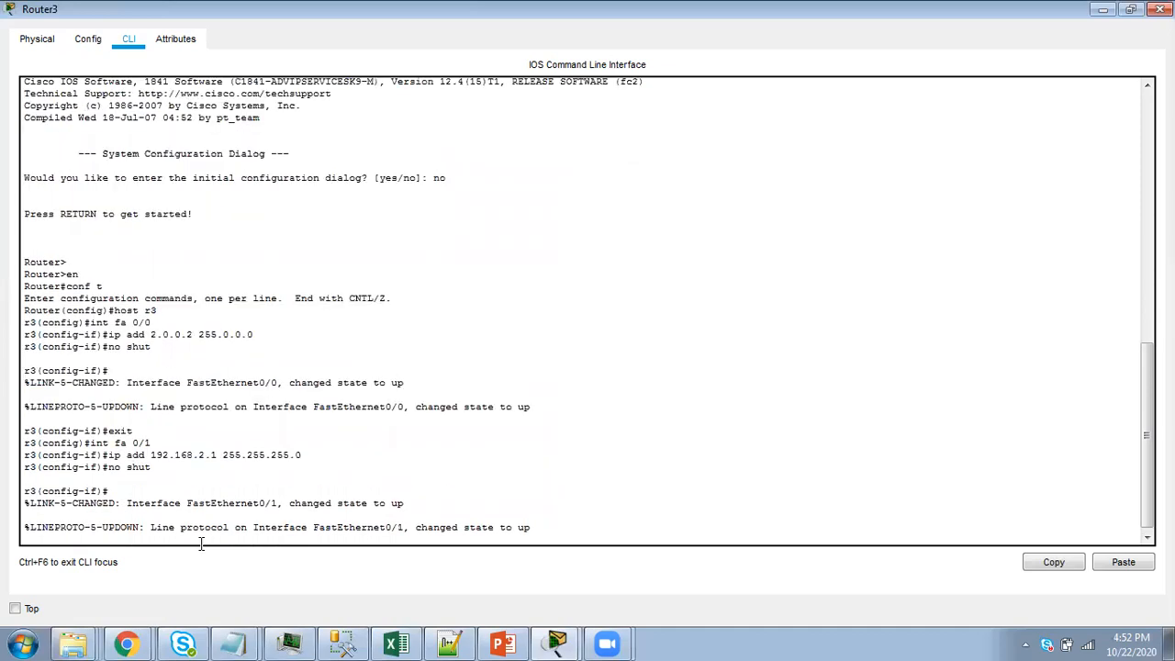
pyautogui.press('Return')
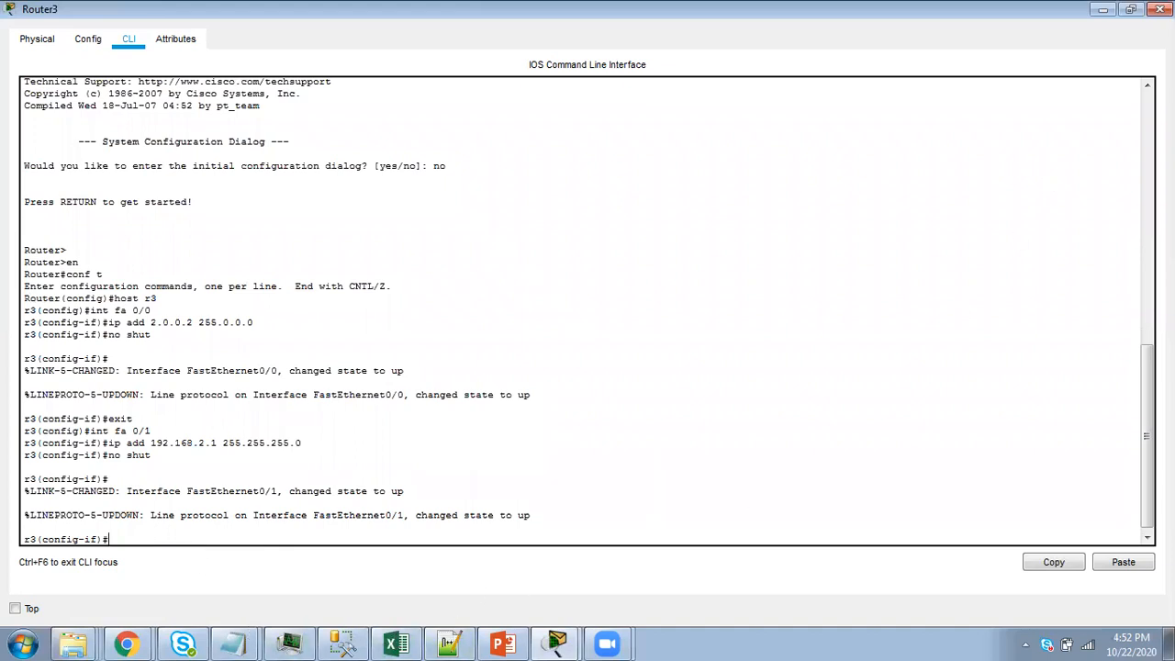
pyautogui.click(1160, 9)
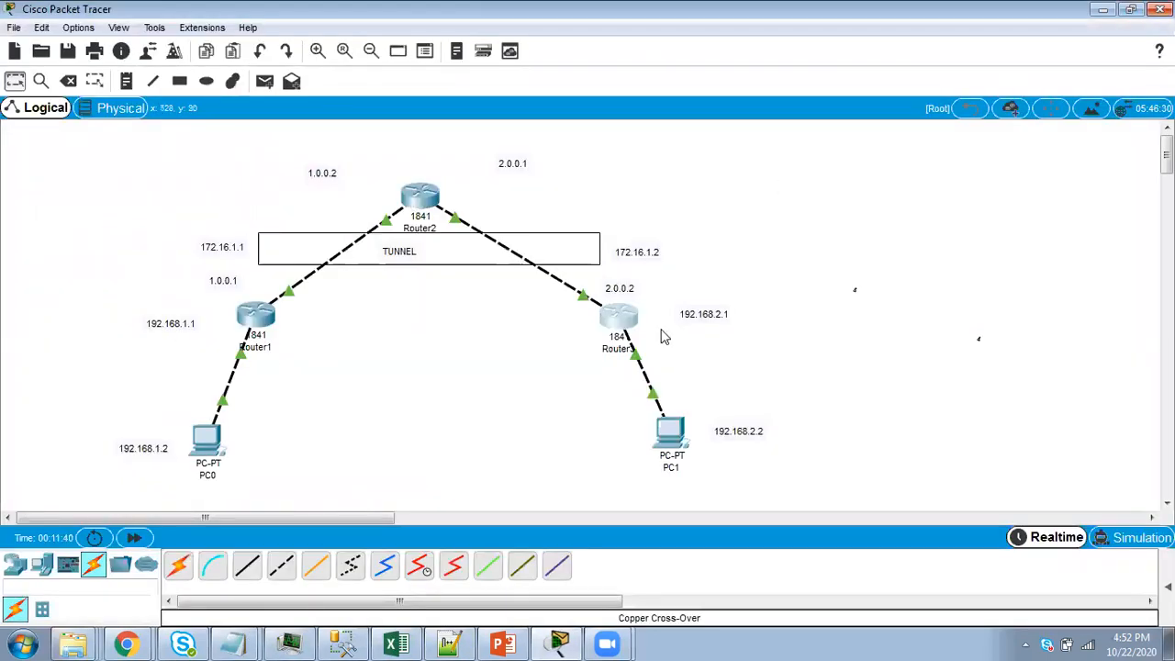
# Review the router configuration slides in PowerPoint, going back to the topology diagram with the tunnel between R1 and R3
pyautogui.click(504, 642)
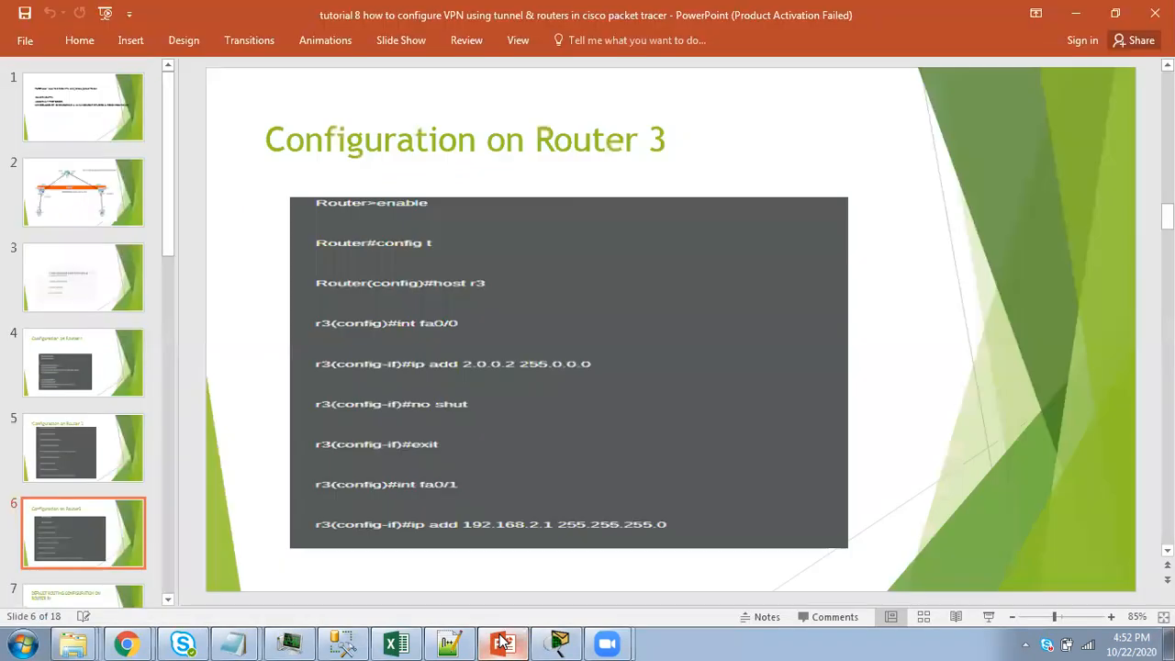
pyautogui.scroll(1, 496, 487)
pyautogui.scroll(1, 496, 487)
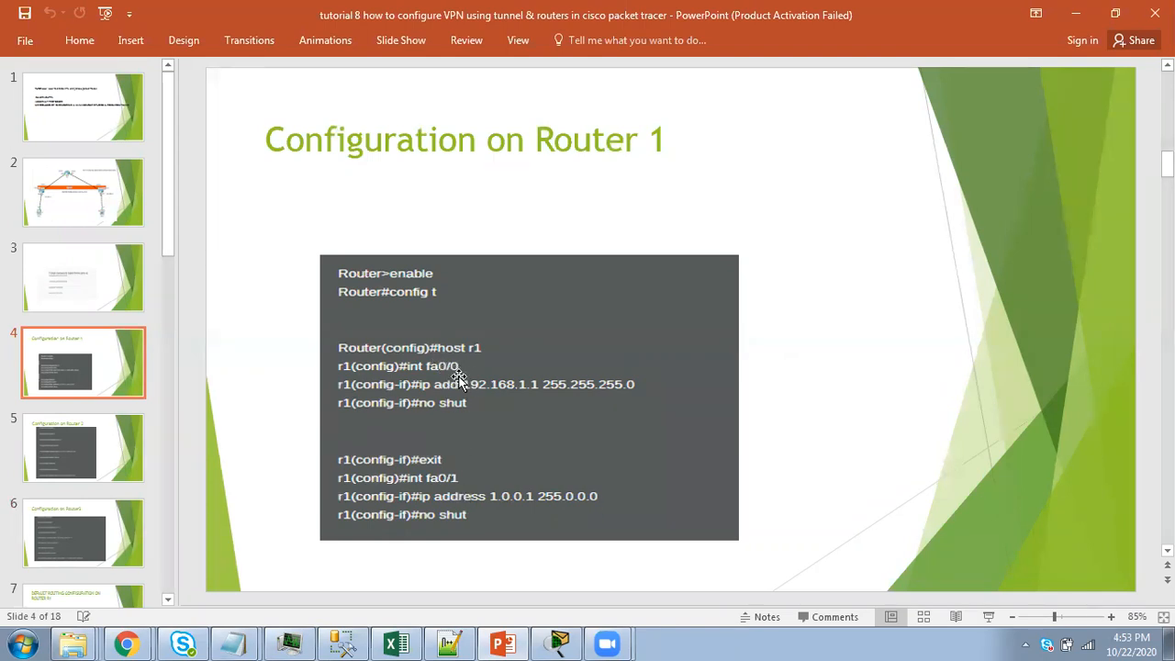
pyautogui.scroll(2, 495, 393)
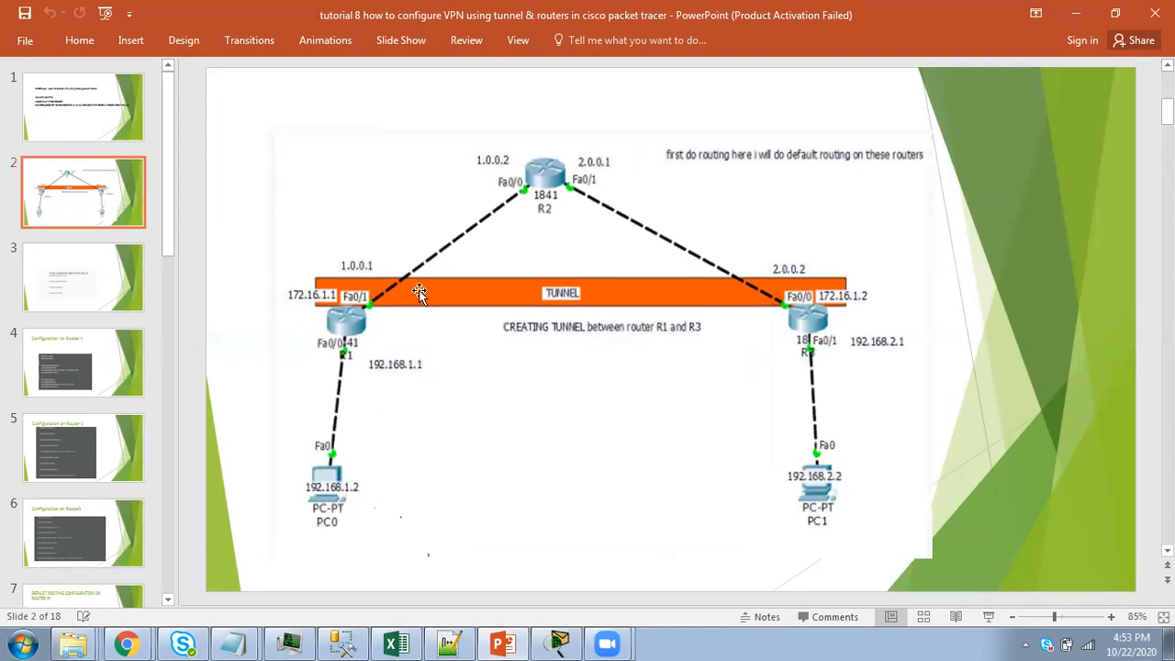
# Review the PowerPoint slides on router configuration and default routing for R1 and R3, comparing them with the Packet Tracer topology
pyautogui.scroll(-2, 457, 334)
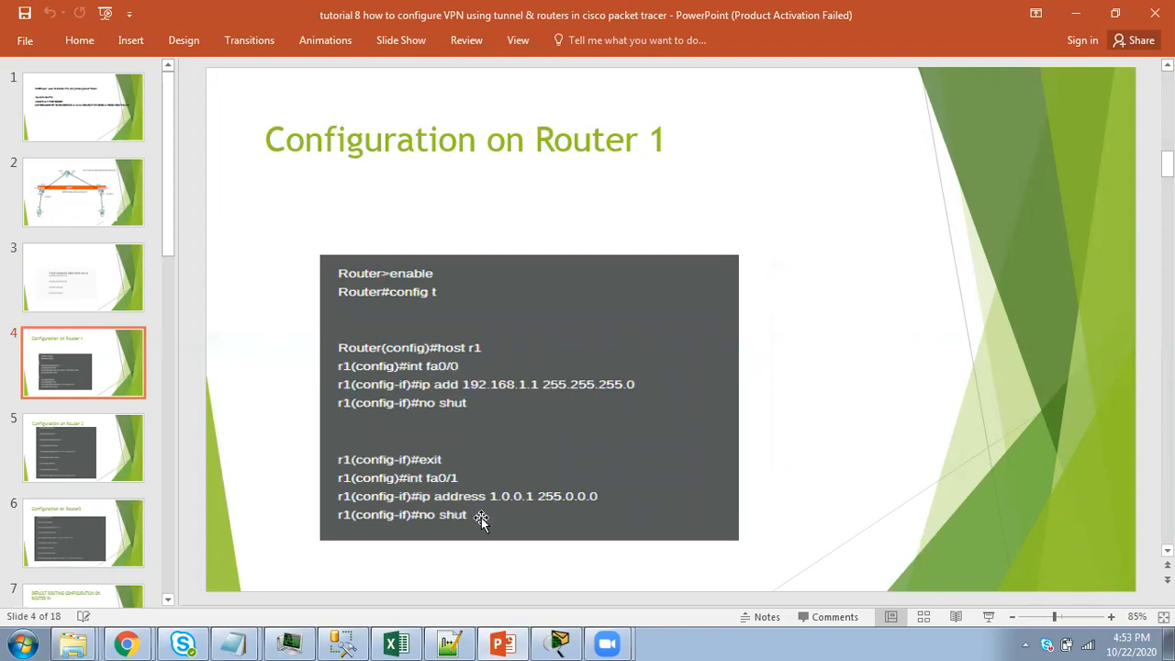
pyautogui.scroll(-1, 595, 501)
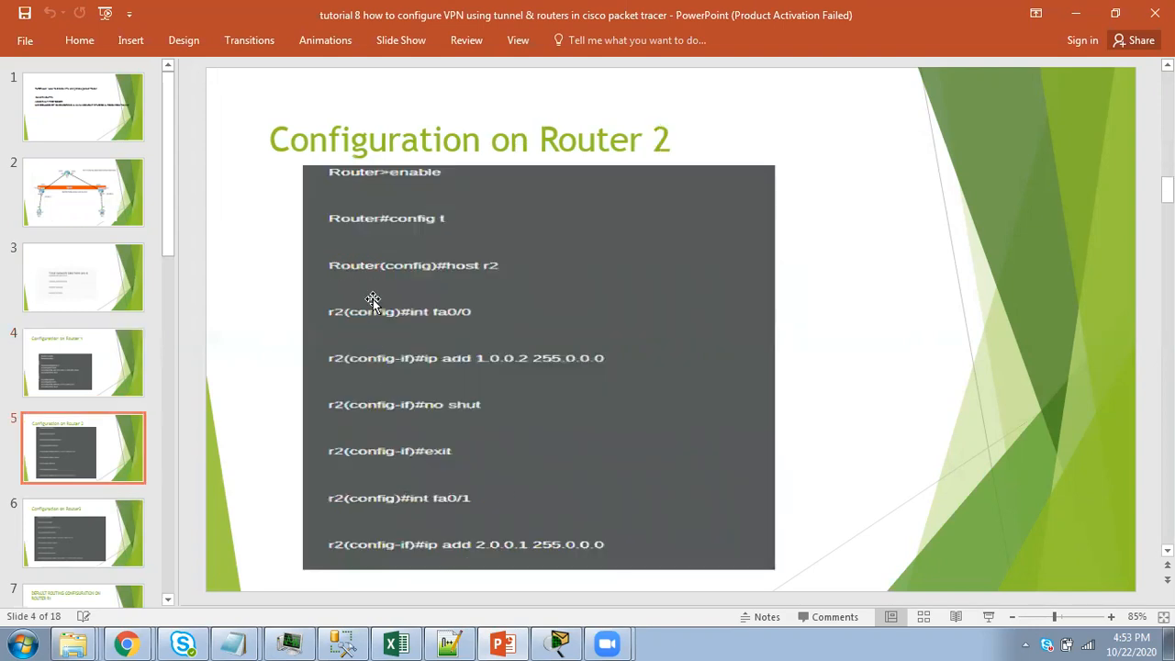
pyautogui.scroll(-1, 699, 452)
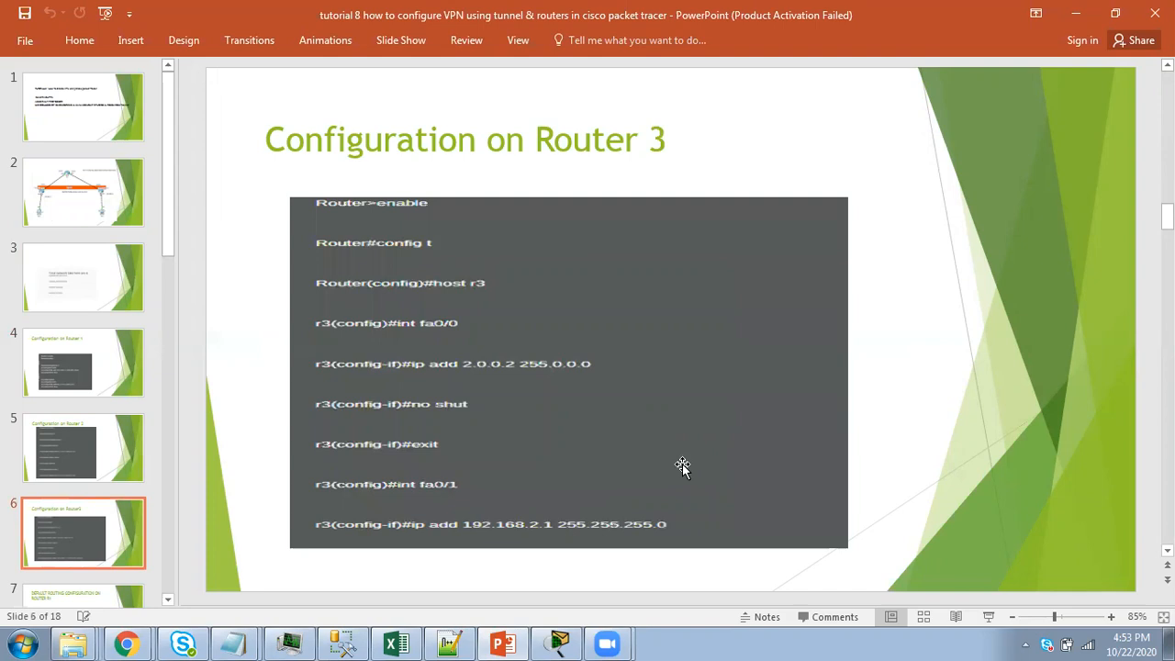
pyautogui.scroll(-1, 682, 464)
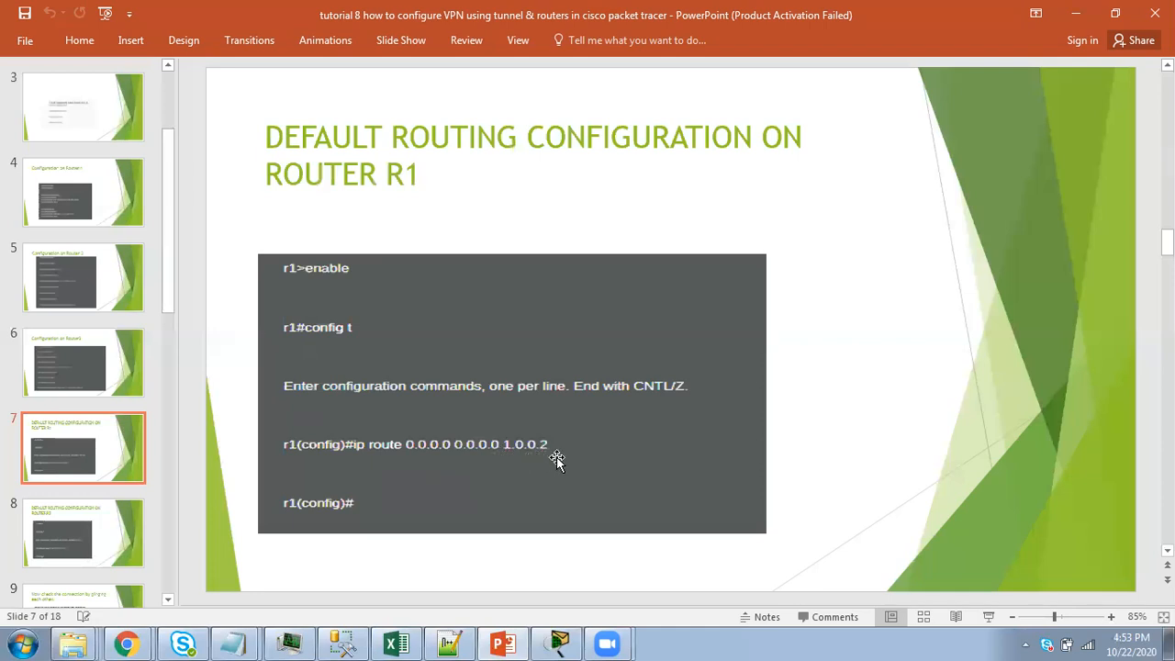
pyautogui.scroll(-1, 579, 456)
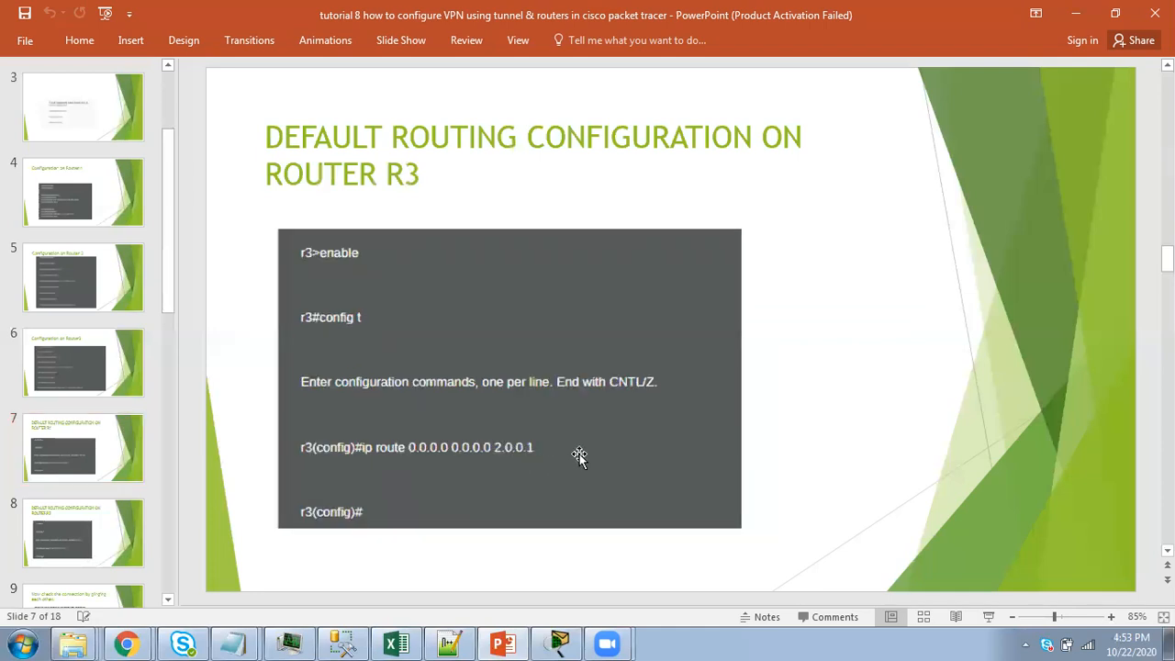
pyautogui.scroll(-1, 580, 457)
pyautogui.scroll(1, 580, 457)
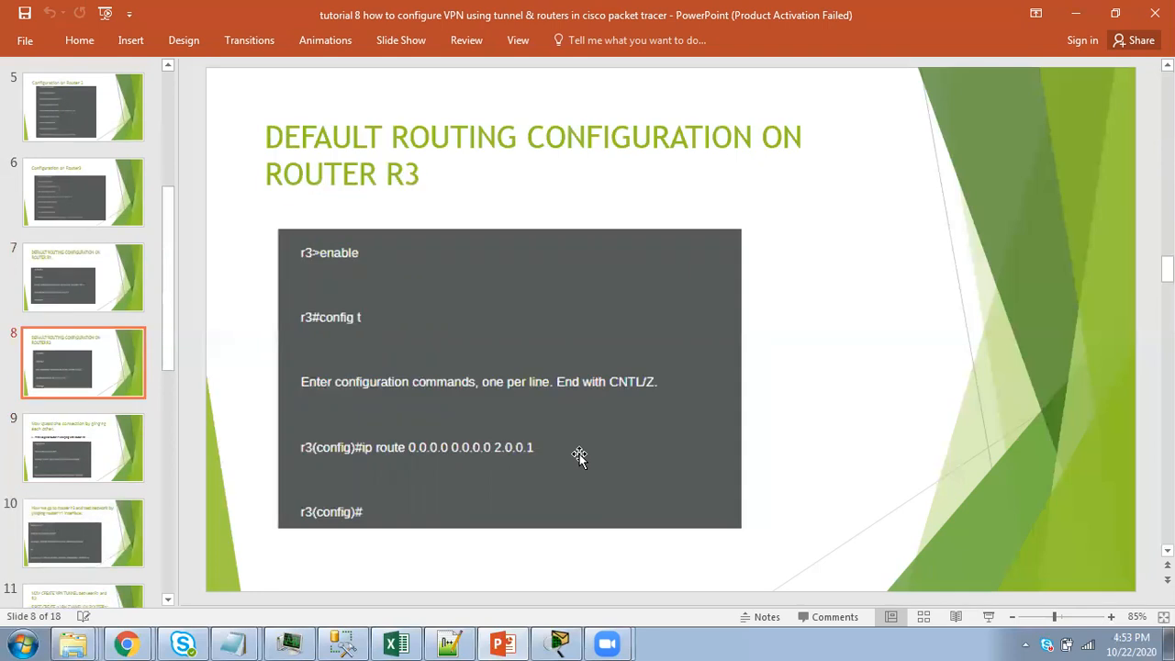
pyautogui.scroll(1, 580, 456)
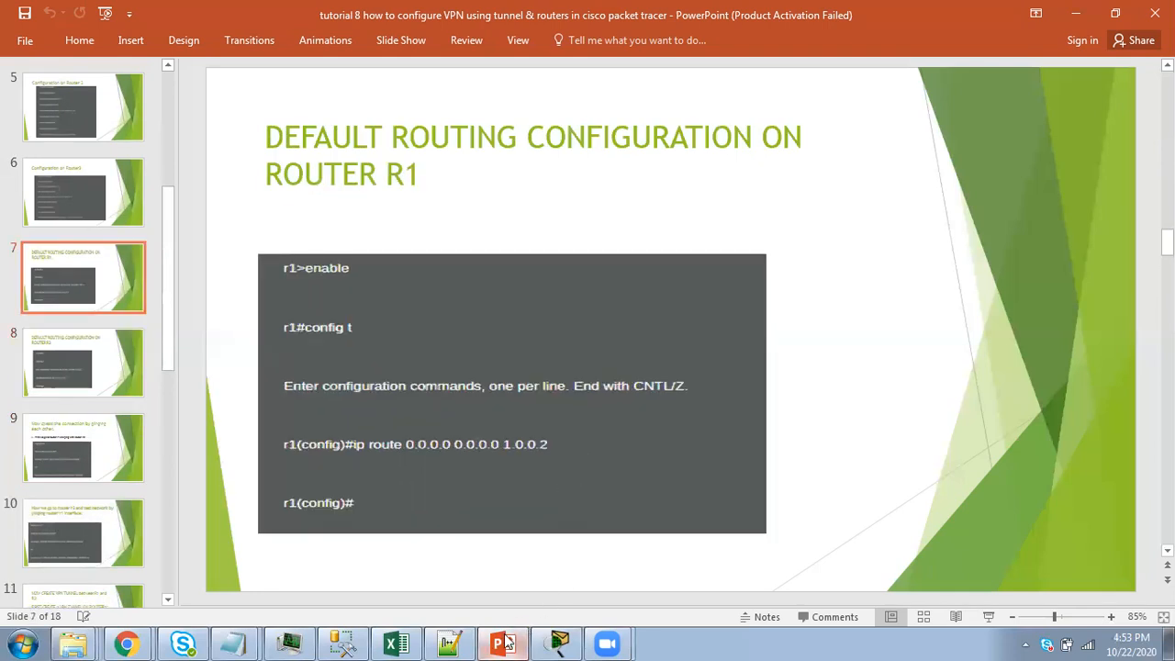
pyautogui.click(559, 642)
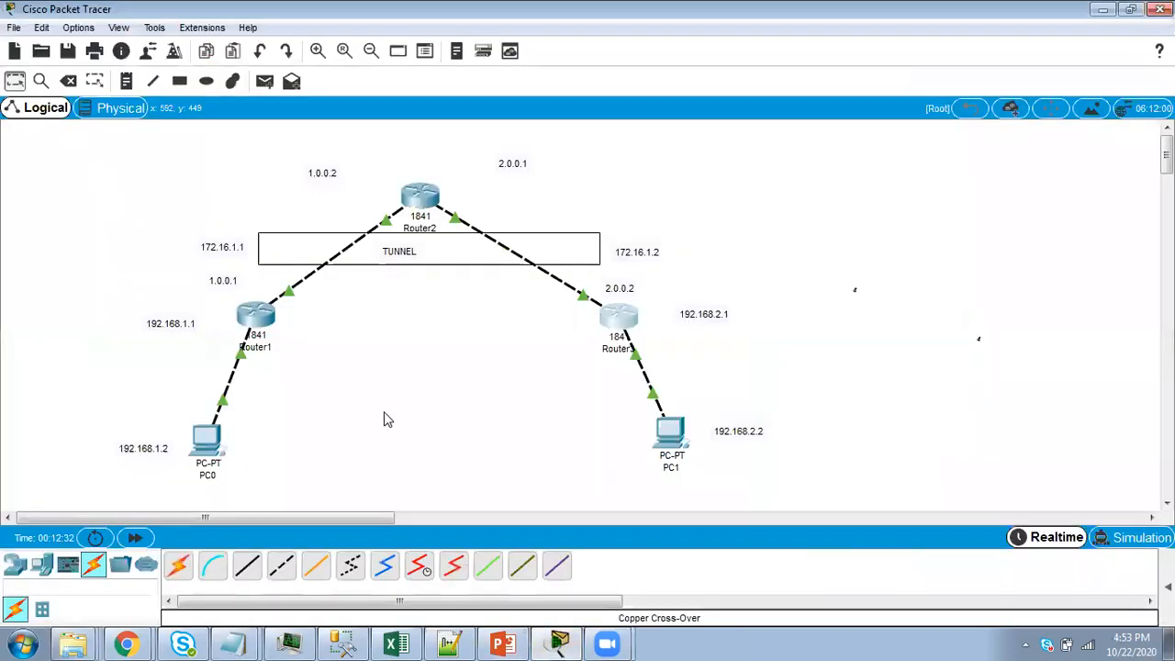
pyautogui.click(503, 644)
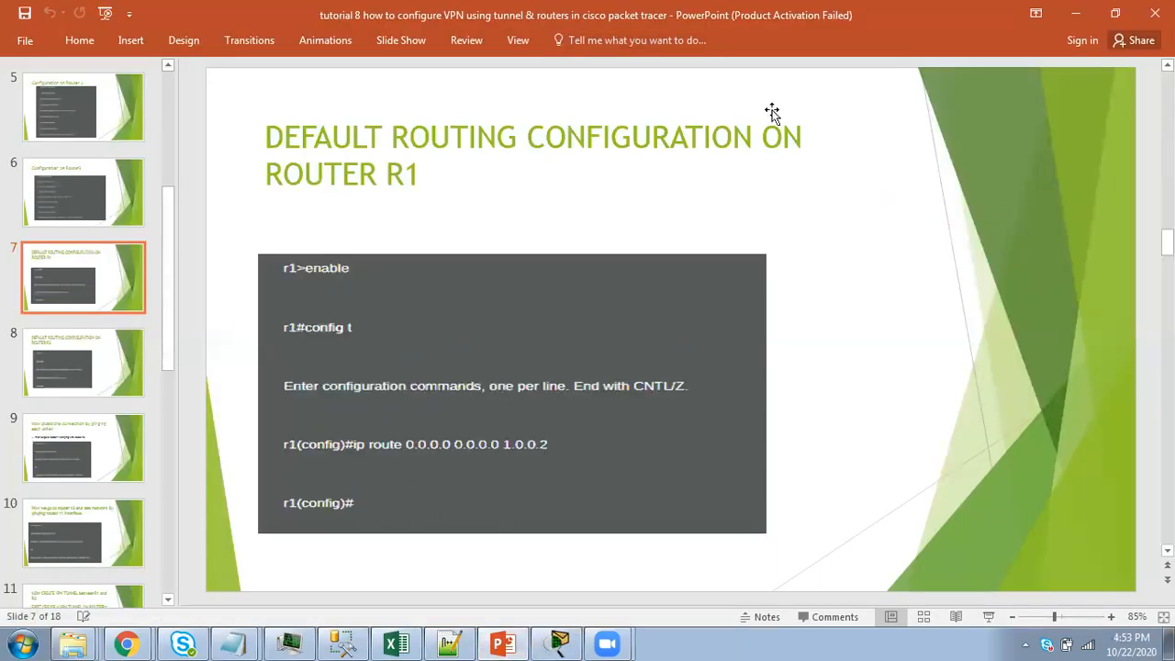
# In Packet Tracer, add default route 0.0.0.0 0.0.0.0 via 1.0.0.2 on Router1 from global configuration mode and close its window
pyautogui.hotkey('alt', 'Tab')
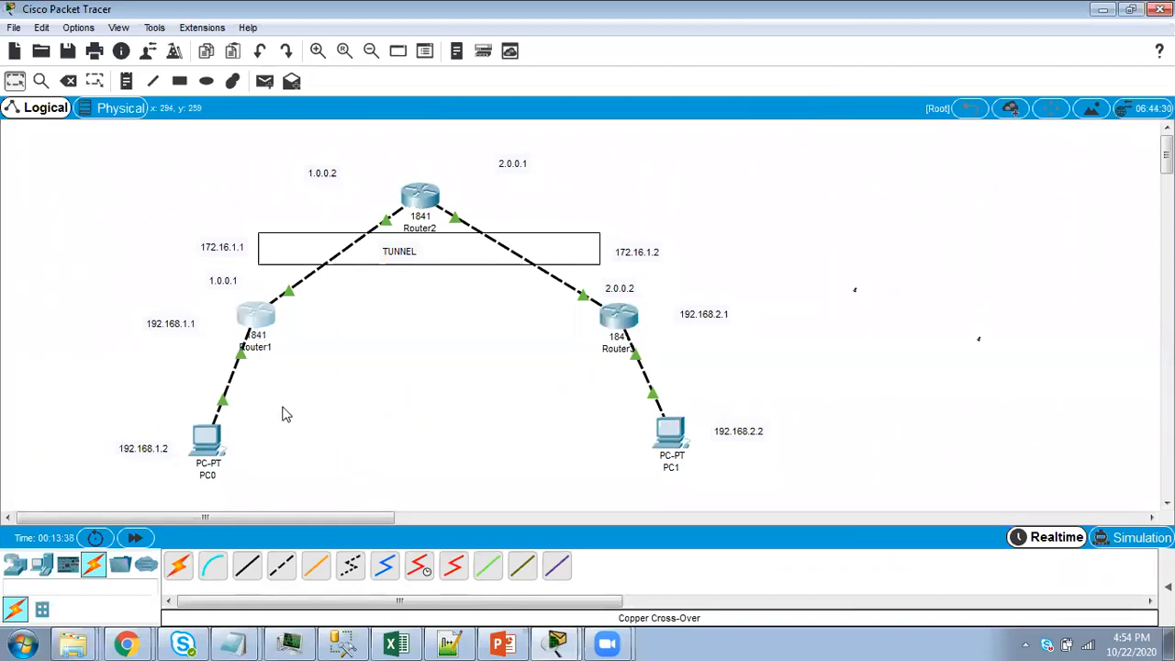
pyautogui.click(255, 318)
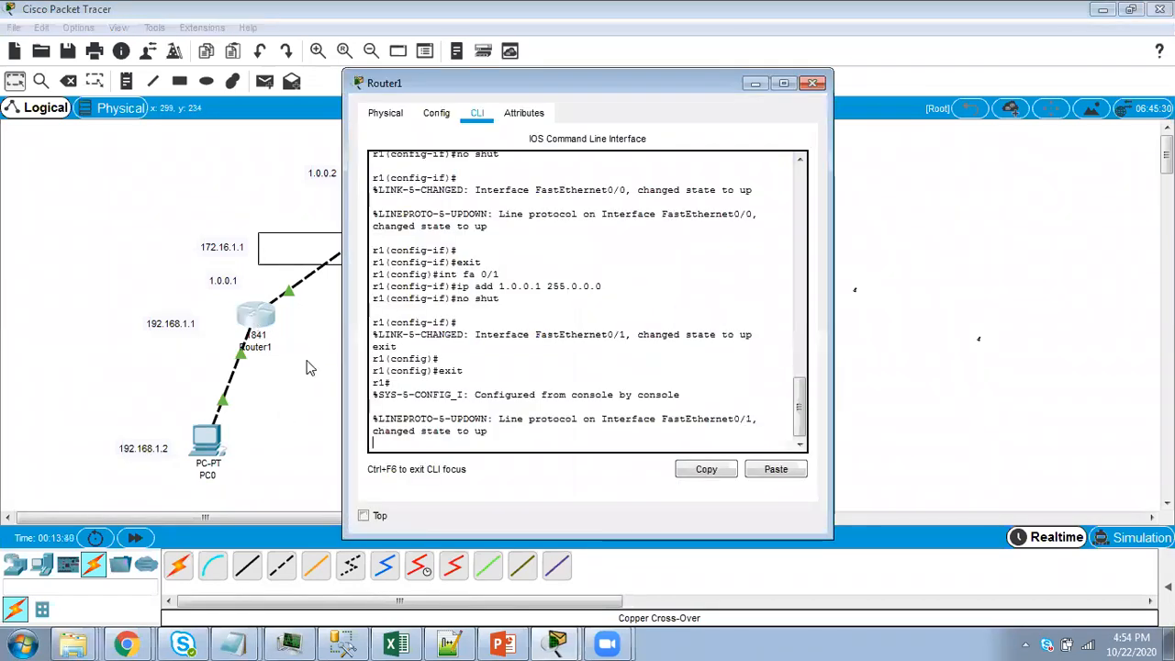
pyautogui.click(783, 83)
pyautogui.press('Return')
pyautogui.press('Return')
pyautogui.write('en')
pyautogui.press('Return')
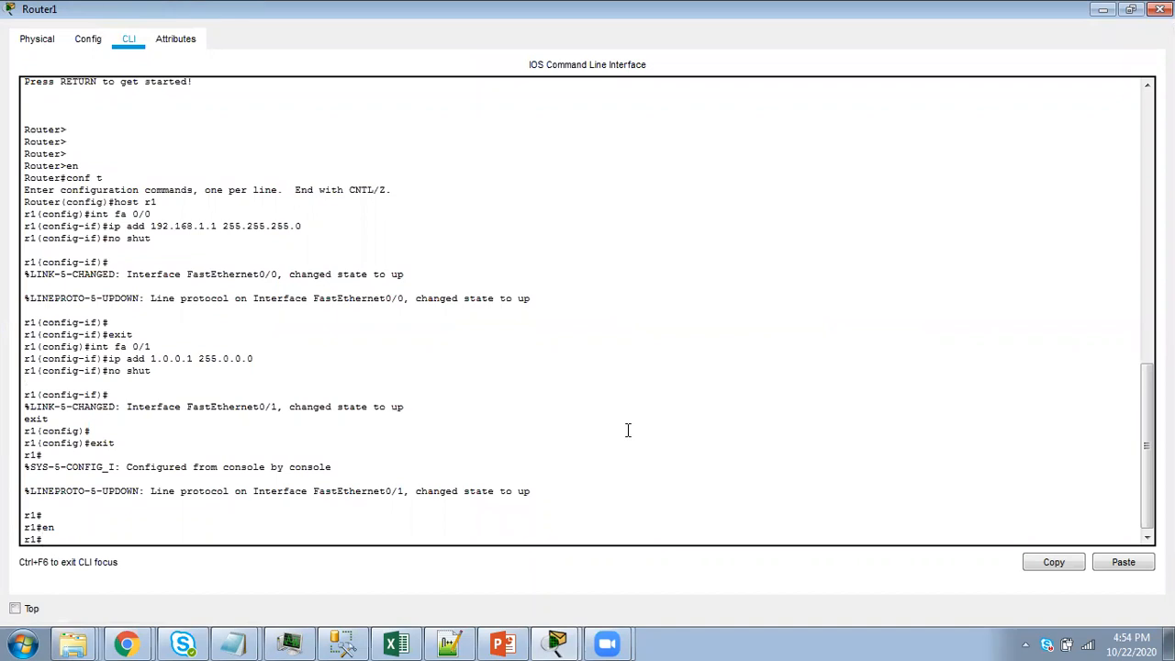
pyautogui.write('conf t')
pyautogui.press('Return')
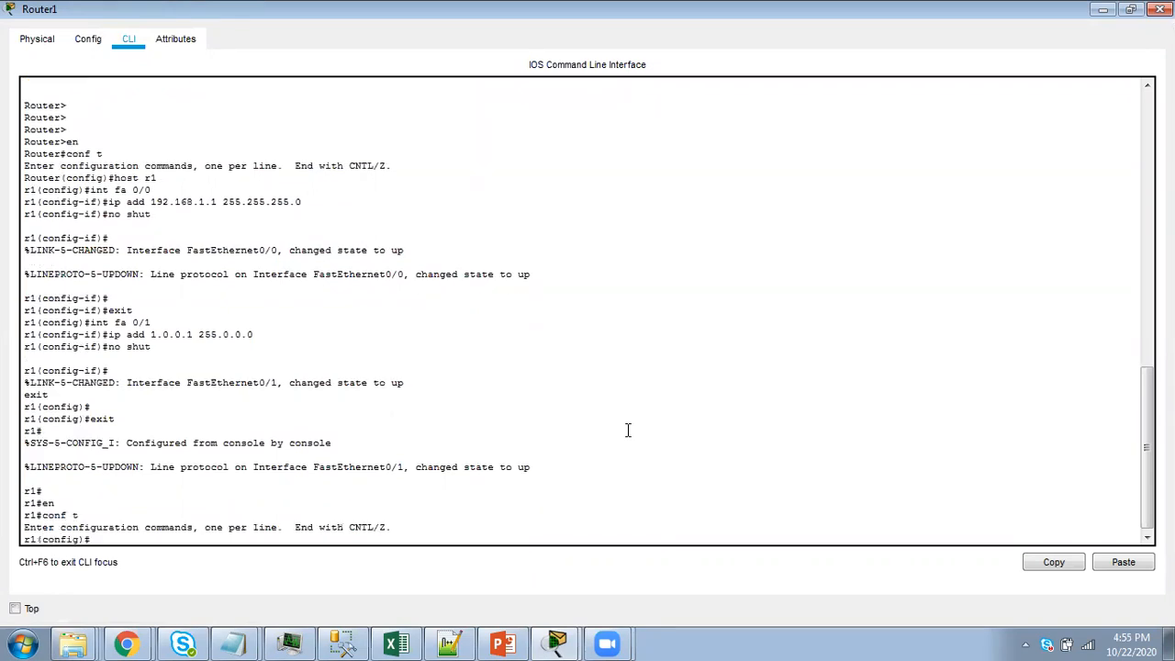
pyautogui.write('ip route 0.0.0.0 0.0.0.0 1.0.0.2')
pyautogui.press('Return')
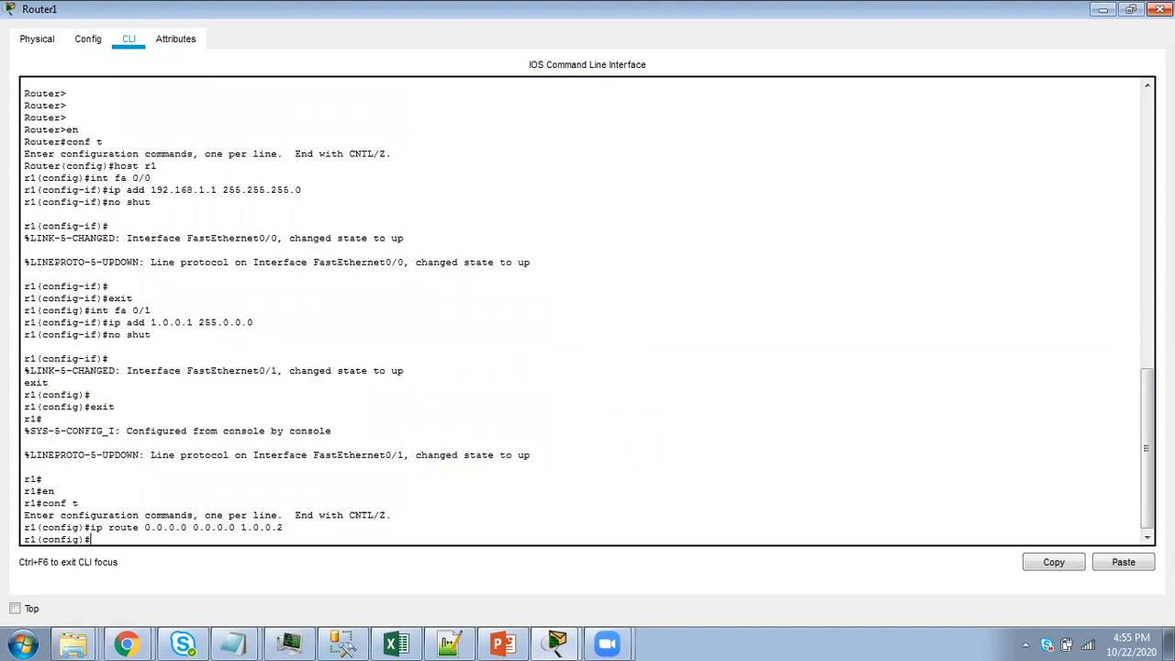
pyautogui.click(1159, 9)
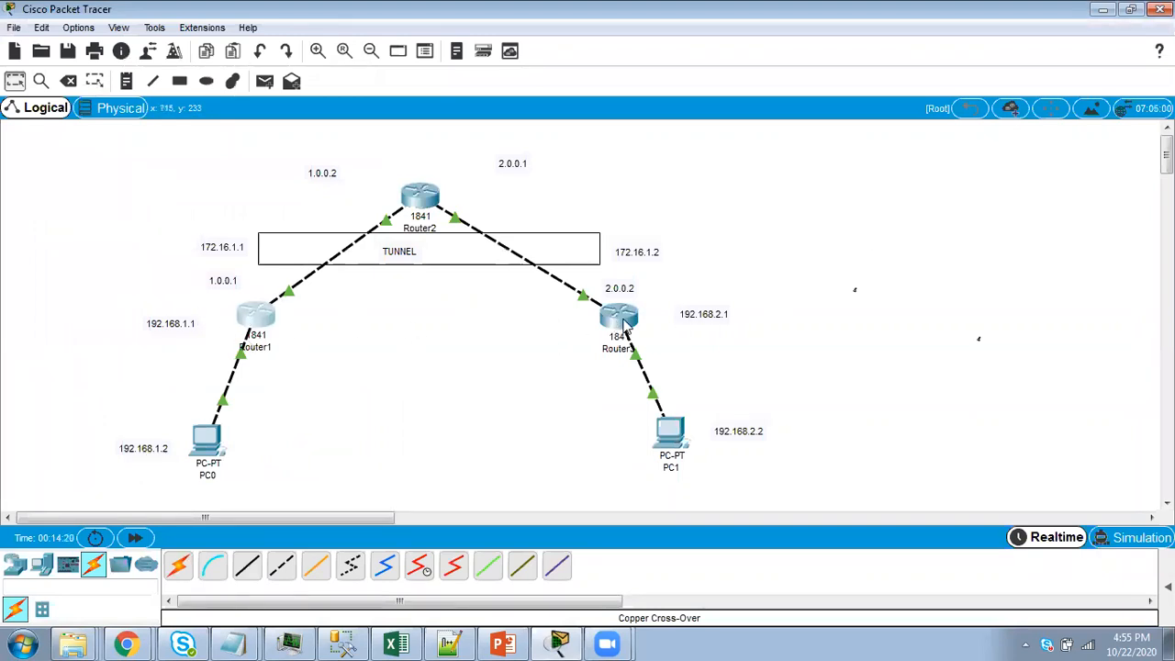
# Open Router3's command line and exit its configuration mode back to the privileged prompt
pyautogui.click(624, 323)
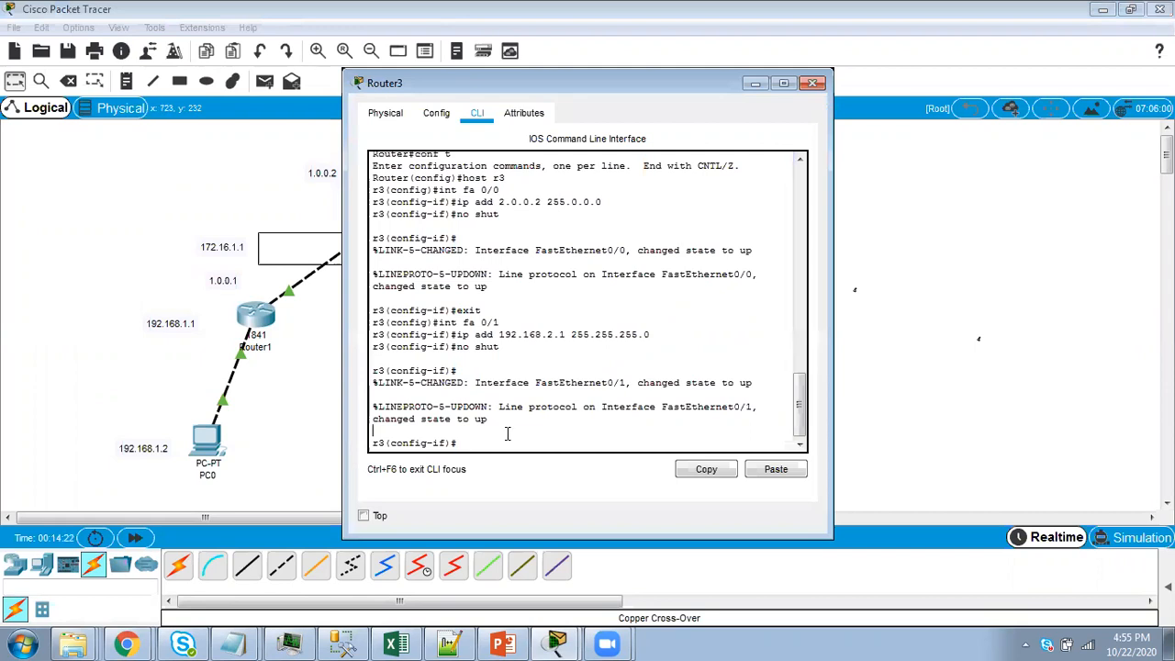
pyautogui.click(494, 441)
pyautogui.write('e')
pyautogui.write('n')
pyautogui.press('Return')
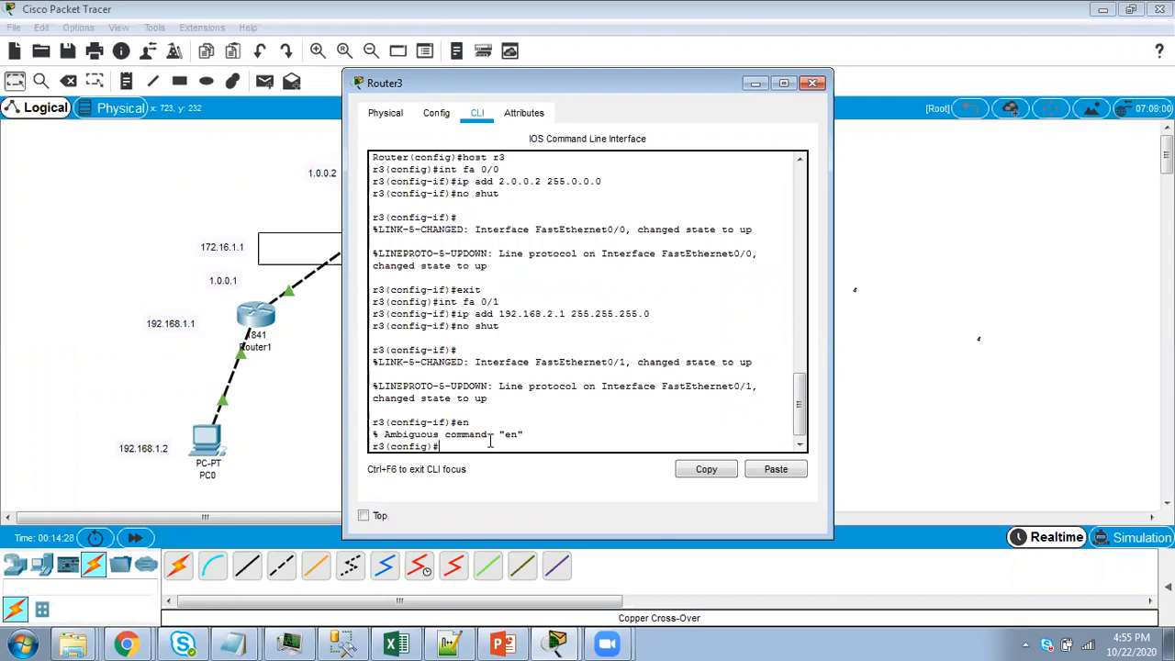
pyautogui.write('conf t')
pyautogui.press('Return')
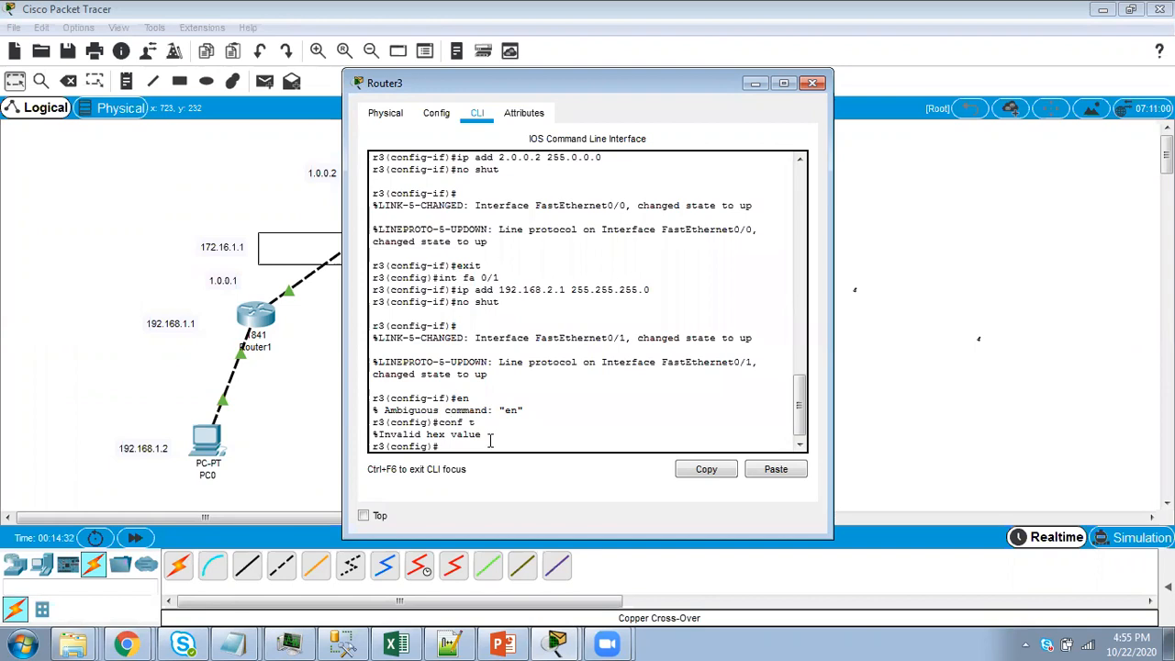
pyautogui.write('exit')
pyautogui.press('Return')
pyautogui.press('Return')
pyautogui.press('Return')
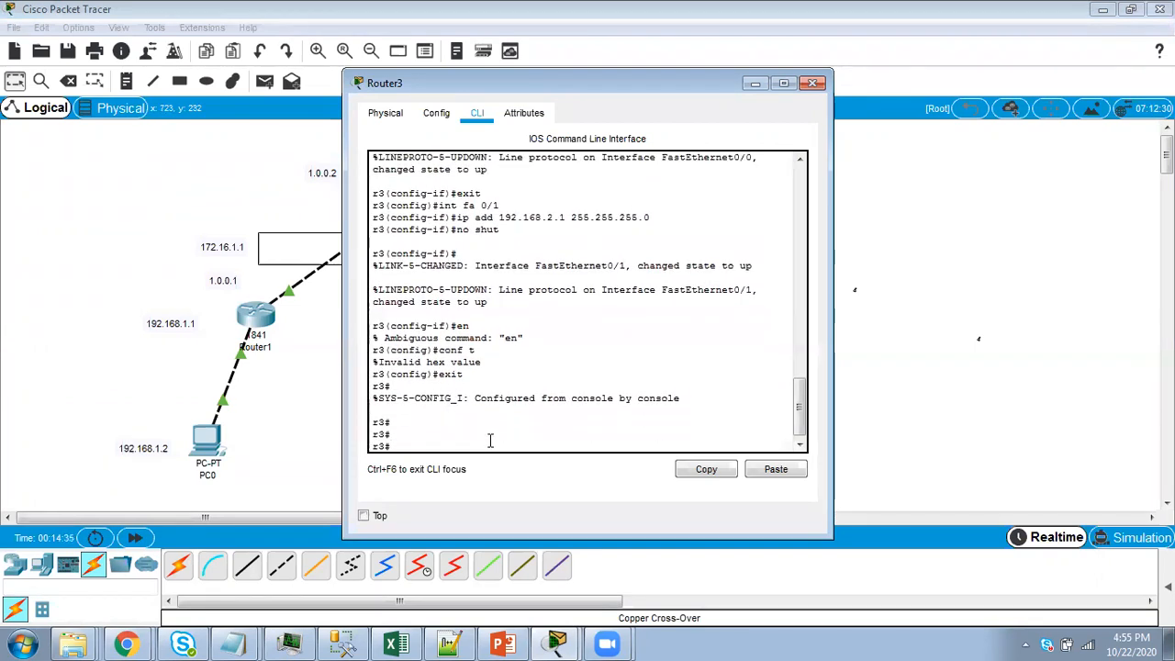
# Enter global configuration mode on r3, add default route 0.0.0.0 0.0.0.0 via 2.0.0.1, and close the router's window
pyautogui.write('en')
pyautogui.press('Return')
pyautogui.write('con')
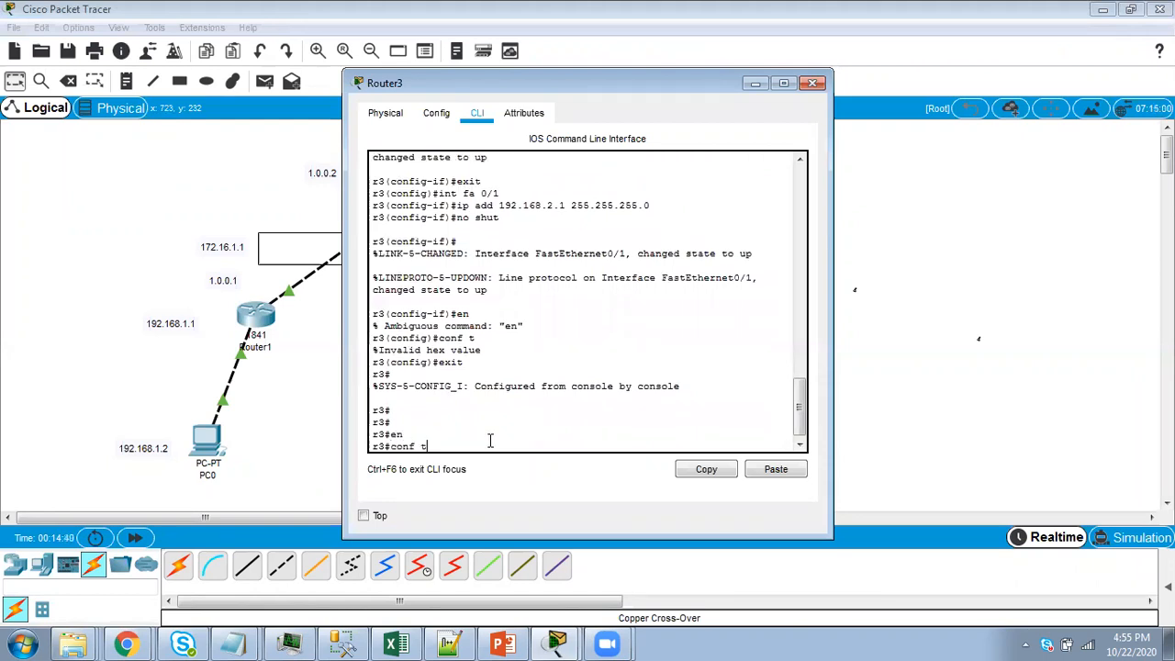
pyautogui.write('f t')
pyautogui.press('Return')
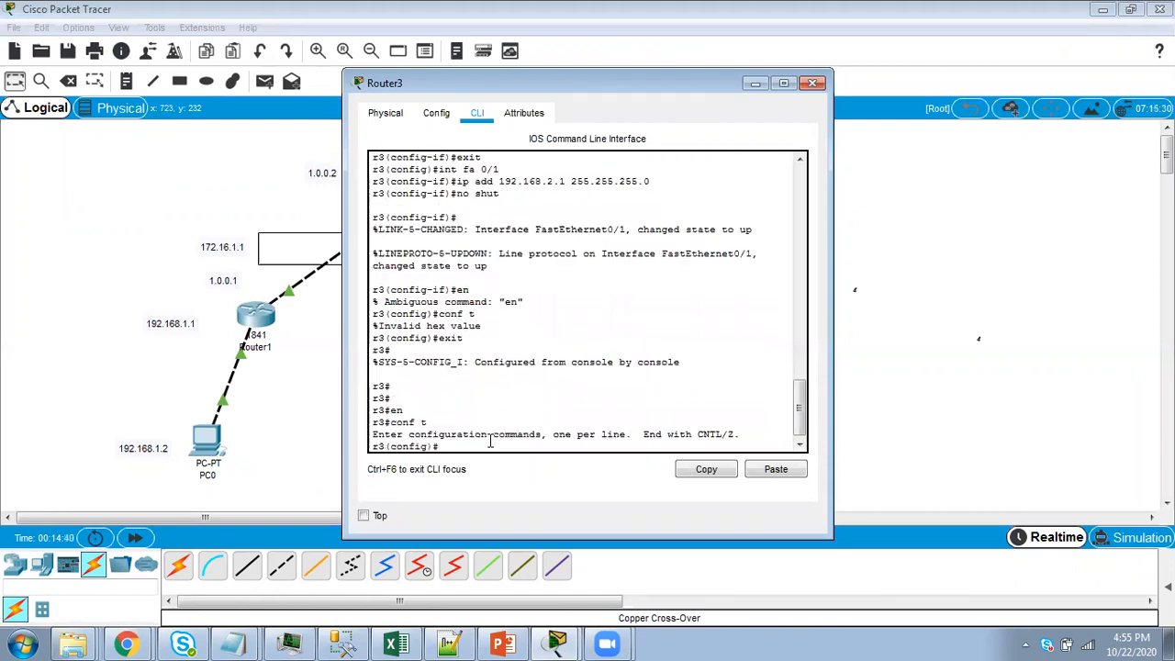
pyautogui.click(783, 84)
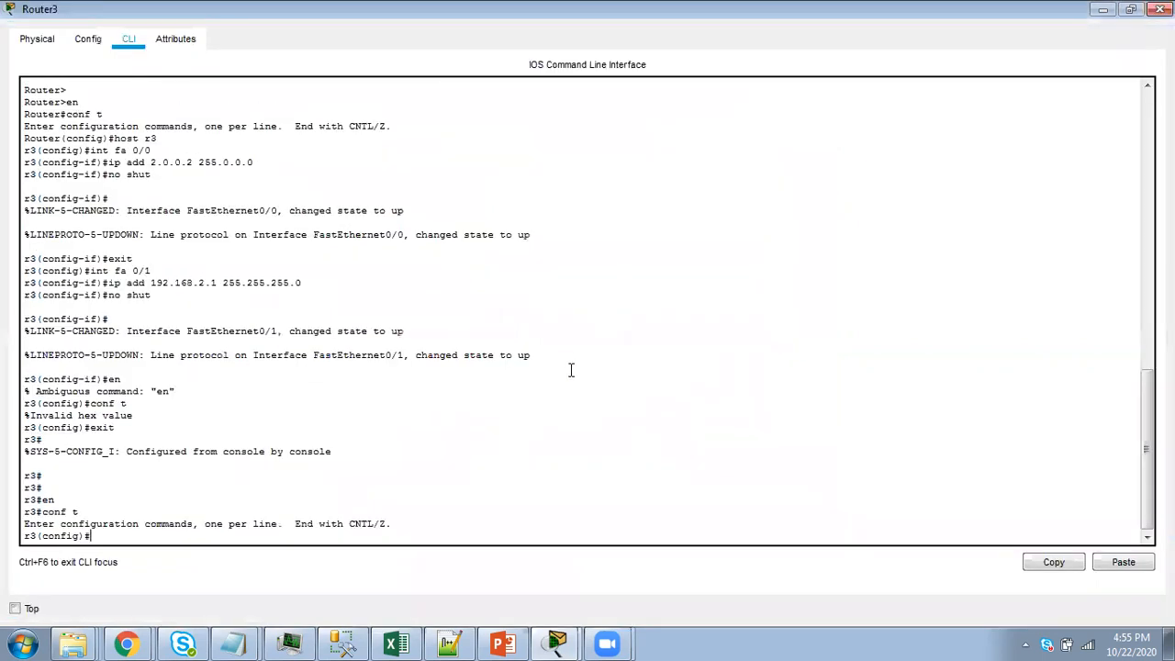
pyautogui.write('ip route 0.0.0.0 0.0.0.0 2.0.0.1')
pyautogui.press('Return')
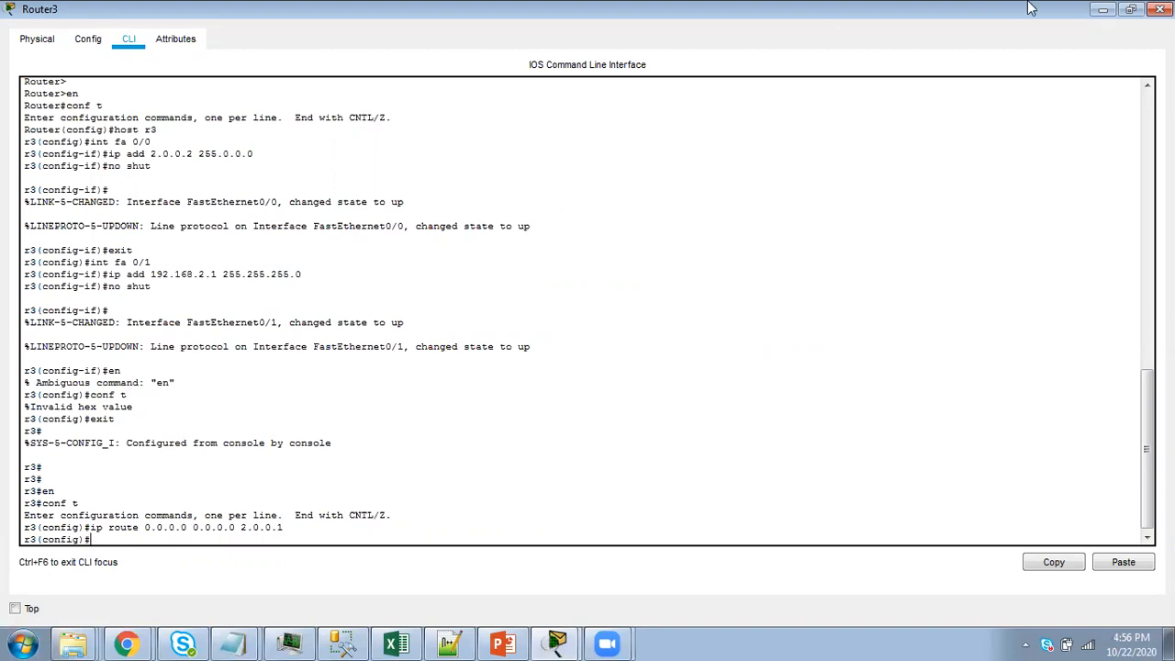
pyautogui.click(1160, 9)
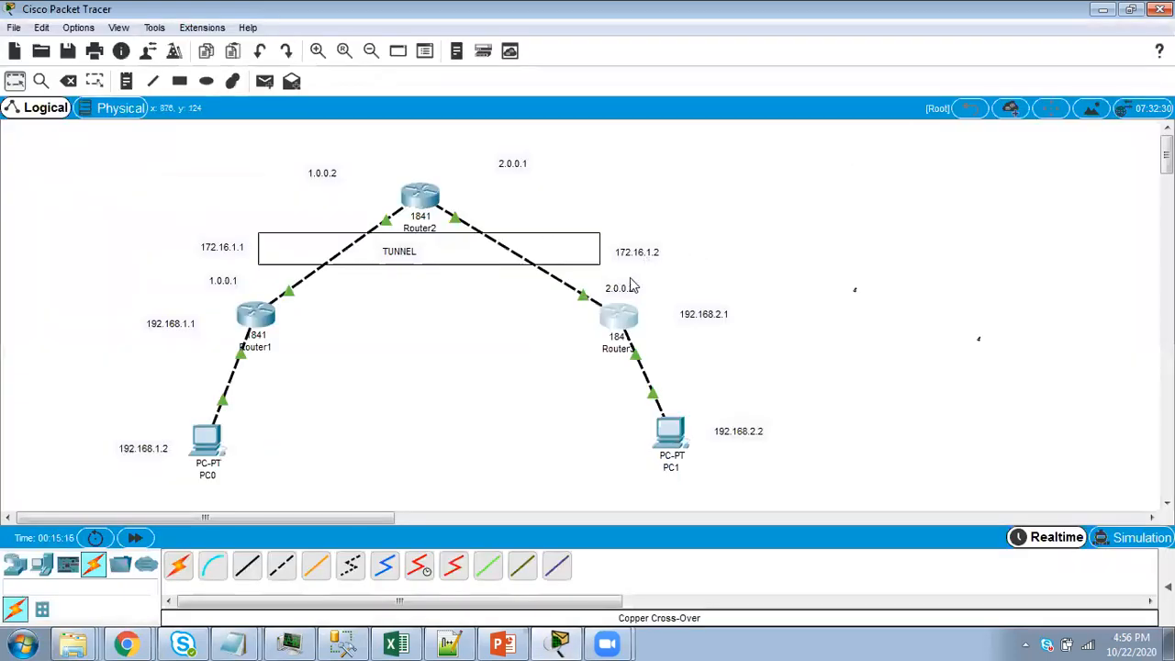
# Shift the 2.0.0.2 label above Router3 slightly to the right, away from the link
pyautogui.moveTo(605, 287); pyautogui.dragTo(617, 284)
pyautogui.click(783, 294)
pyautogui.doubleClick(229, 280)
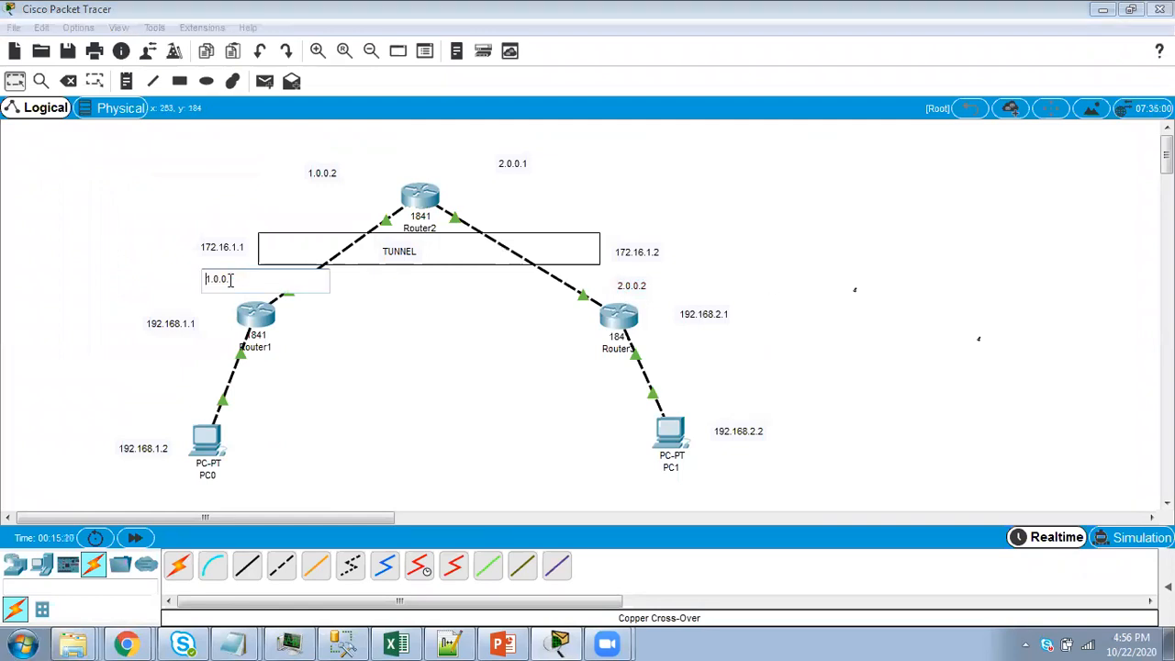
pyautogui.click(344, 382)
# Check the default route entries in the command lines of Router1 and Router3, closing each window
pyautogui.click(256, 316)
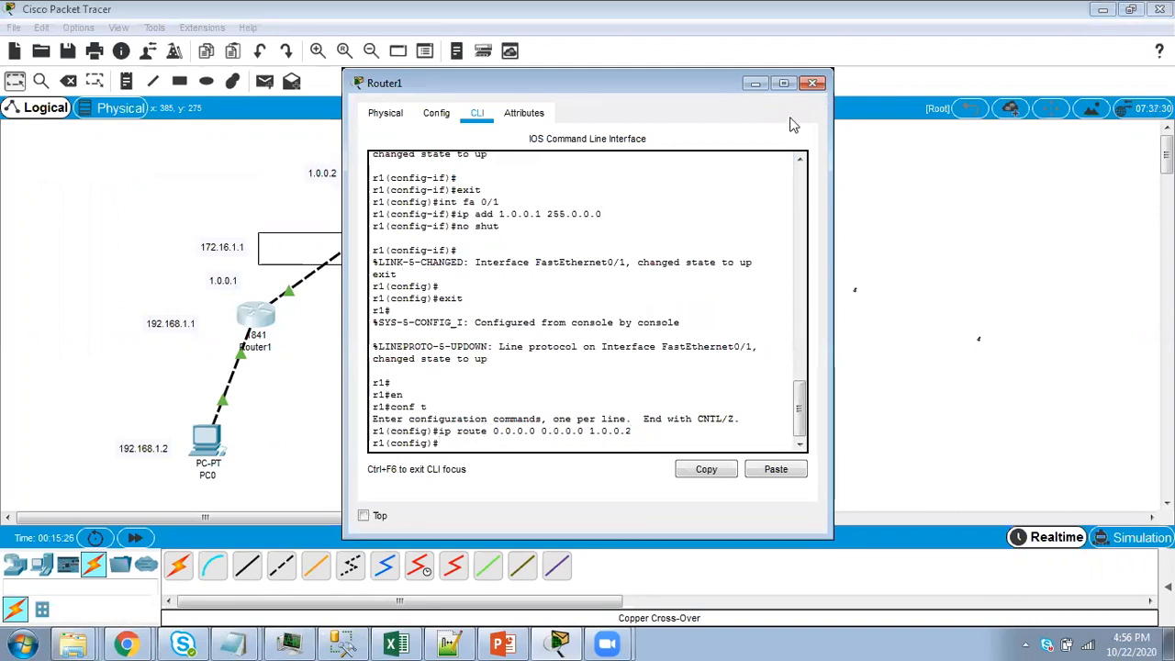
pyautogui.click(813, 83)
pyautogui.click(619, 317)
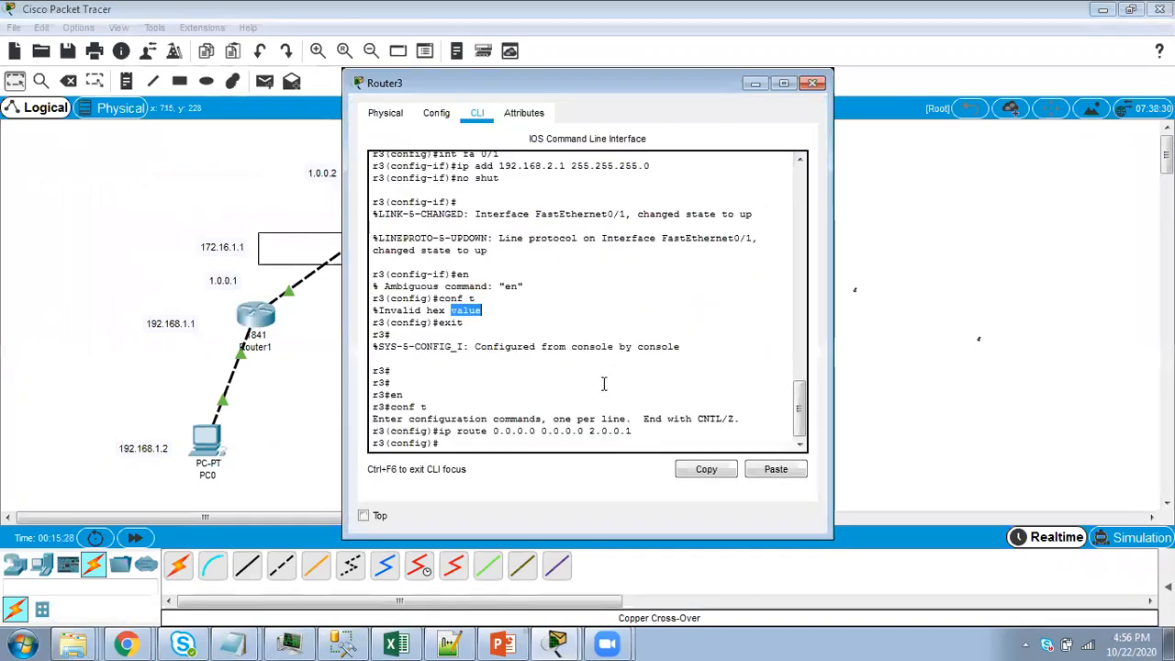
pyautogui.click(812, 83)
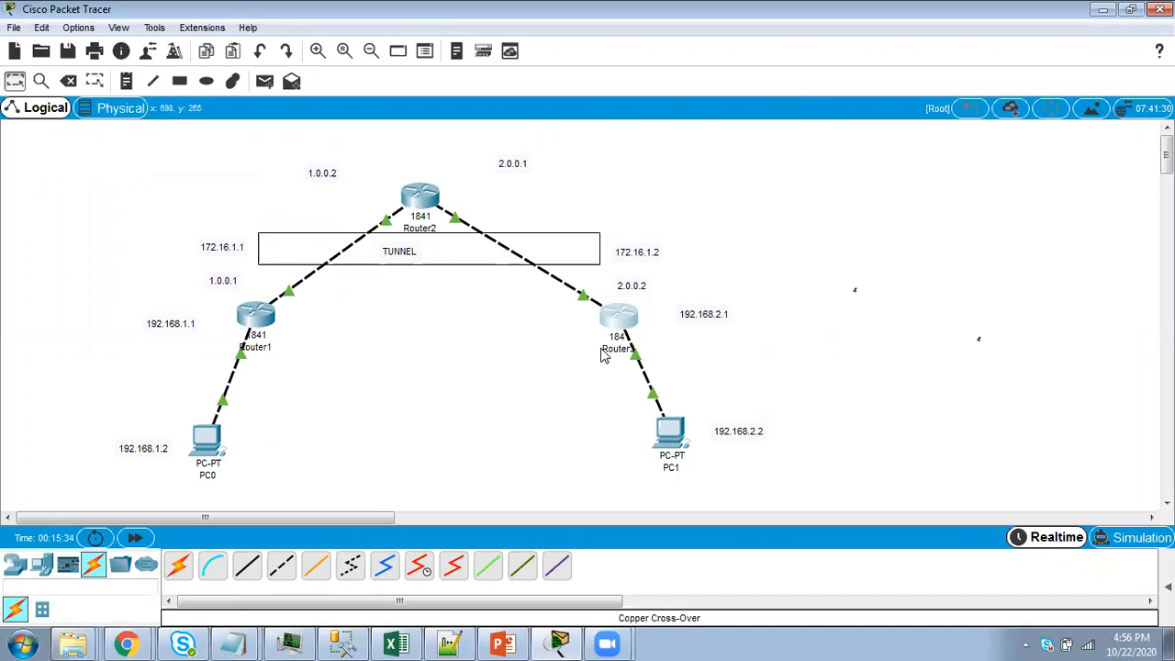
# Switch to PowerPoint and read the slide on checking the connection by pinging router r3 from r1
pyautogui.click(503, 643)
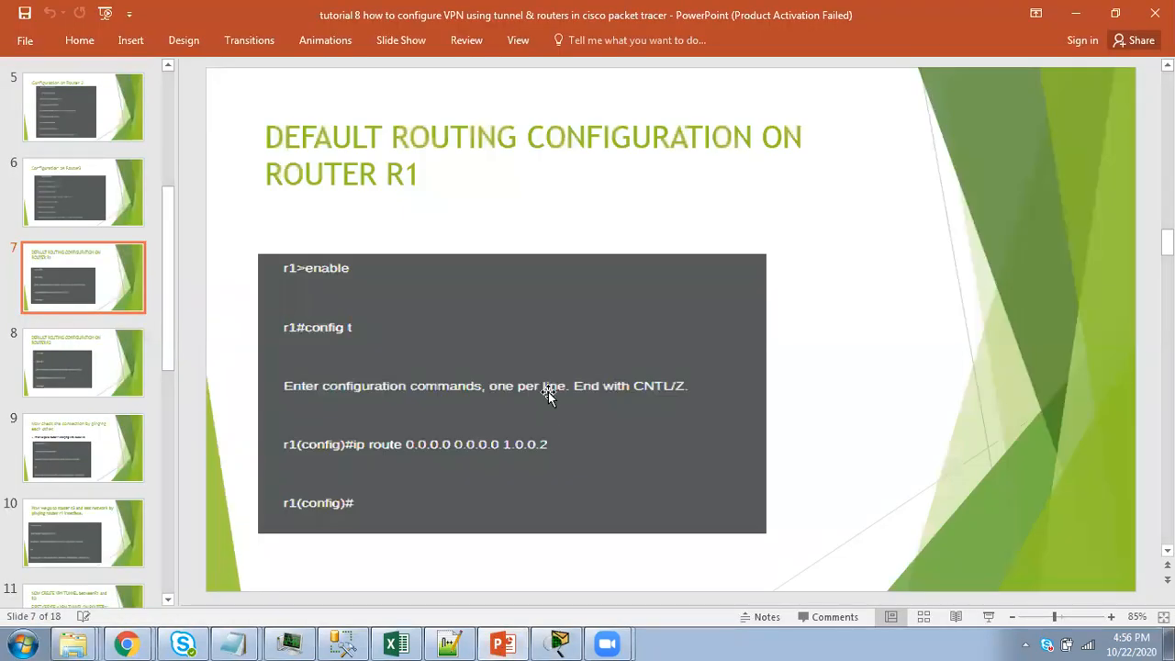
pyautogui.scroll(-1, 548, 393)
pyautogui.scroll(-1, 547, 393)
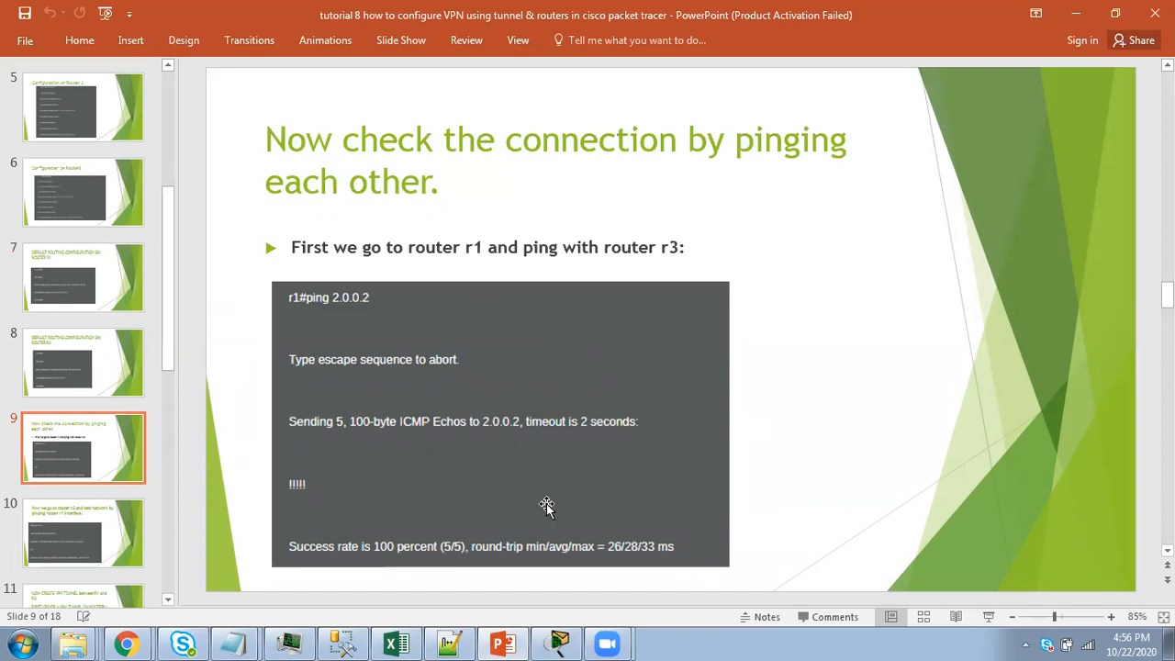
# Back in Packet Tracer, try to ping 2.0.0.2 from Router1's global configuration prompt
pyautogui.click(561, 640)
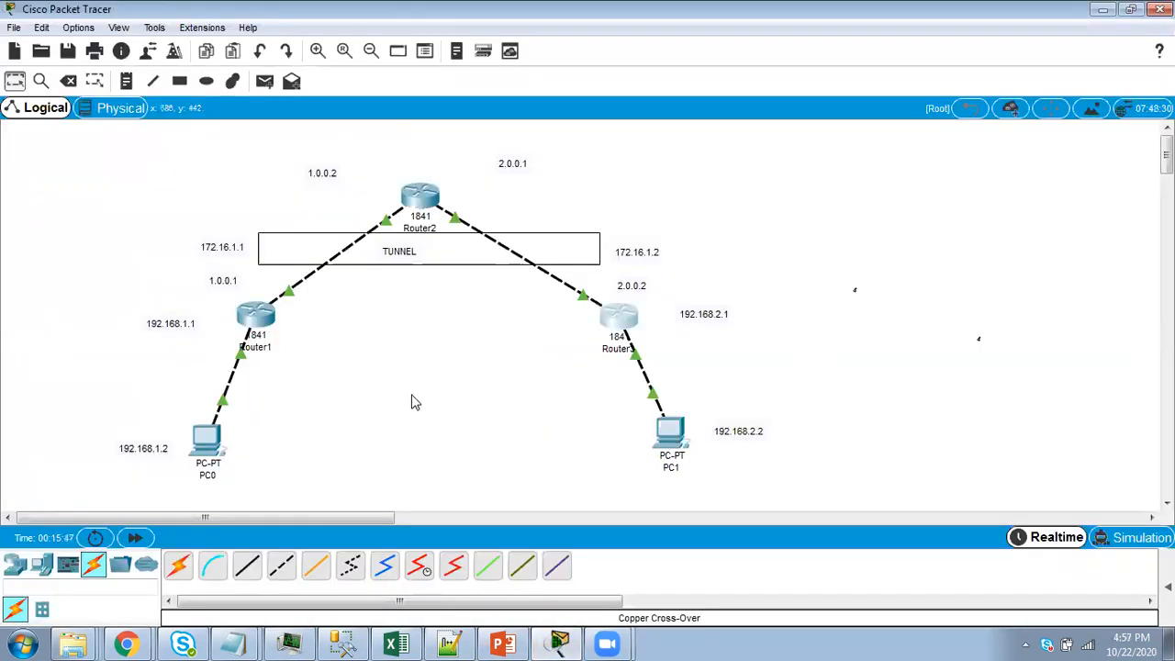
pyautogui.click(257, 316)
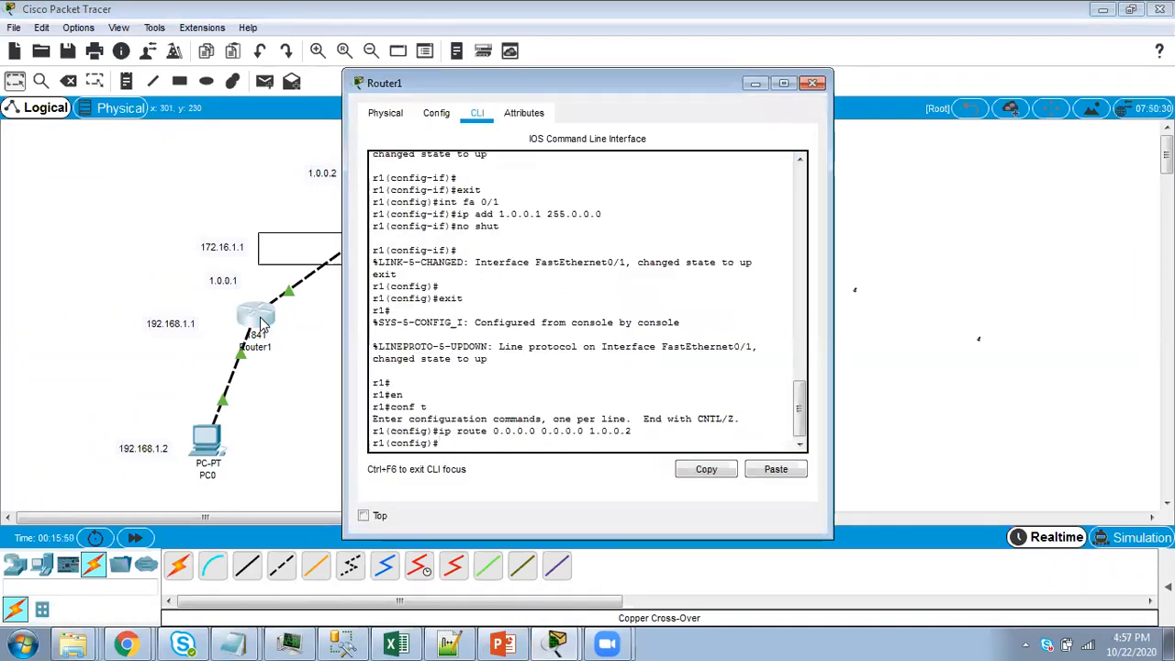
pyautogui.write('p')
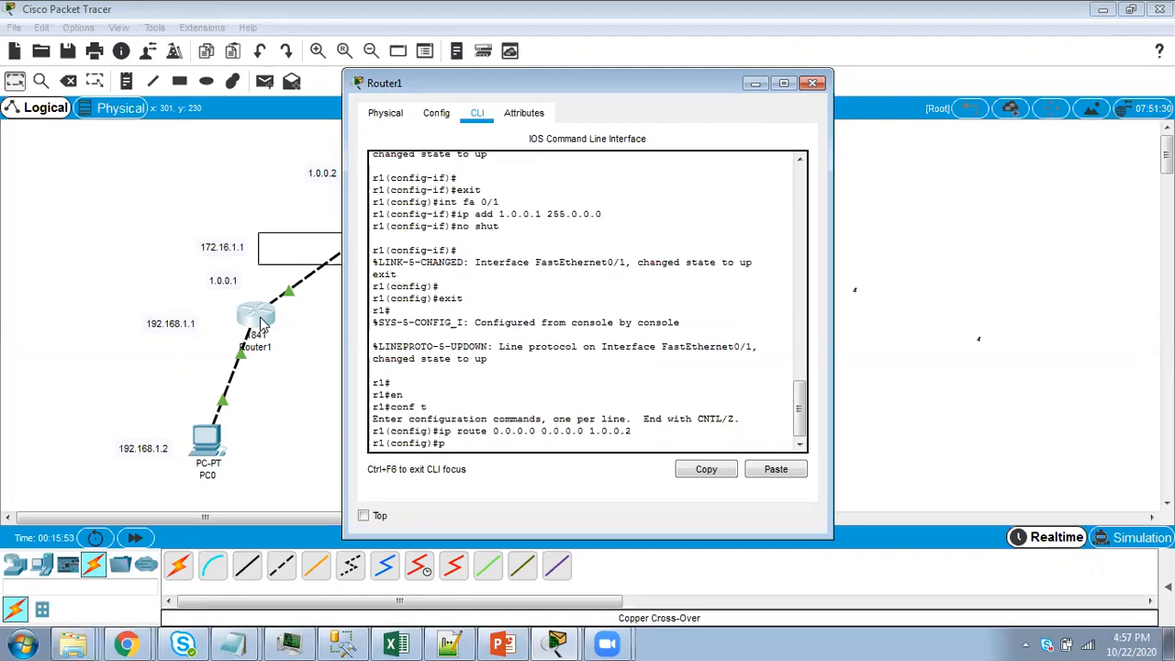
pyautogui.write('ing 2.0.0.')
pyautogui.moveTo(661, 85); pyautogui.dragTo(599, 64)
pyautogui.write('2')
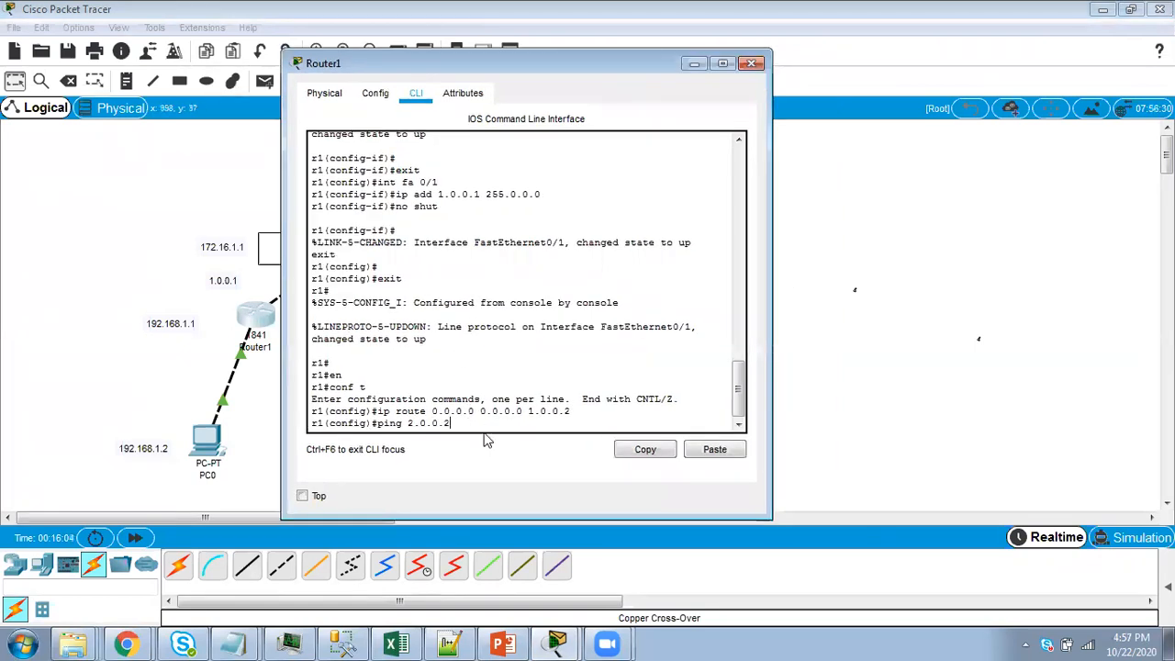
pyautogui.press('Return')
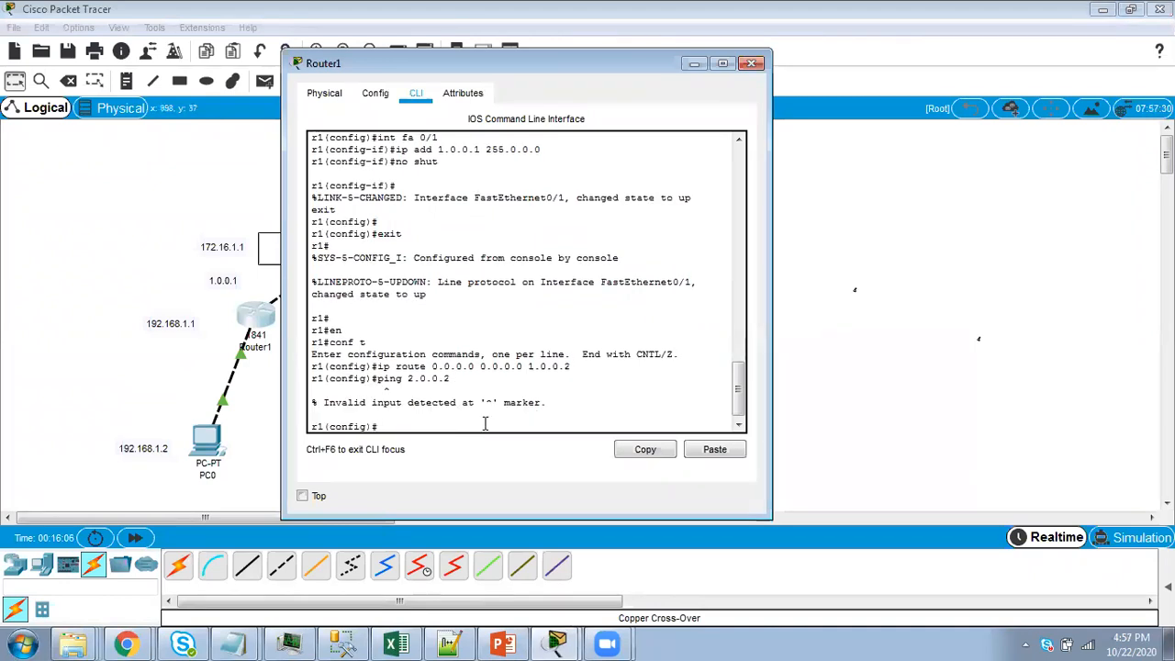
# Exit global configuration mode on Router1, ping 2.0.0.2 from the privileged prompt, and close the router's window
pyautogui.click(751, 64)
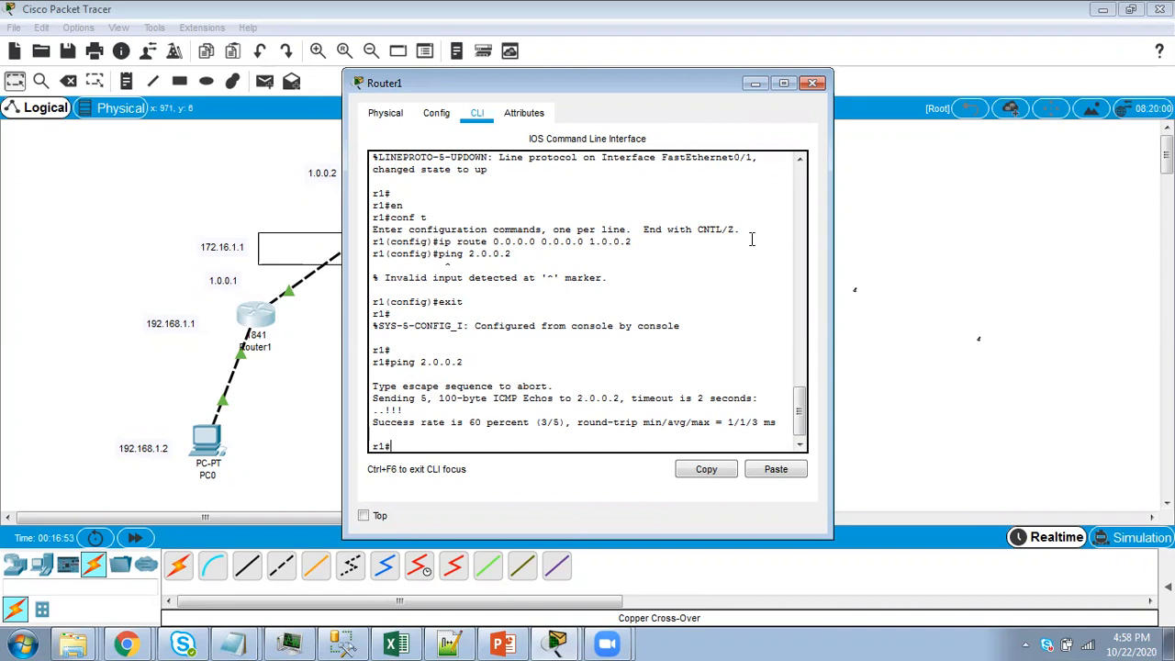
pyautogui.click(812, 83)
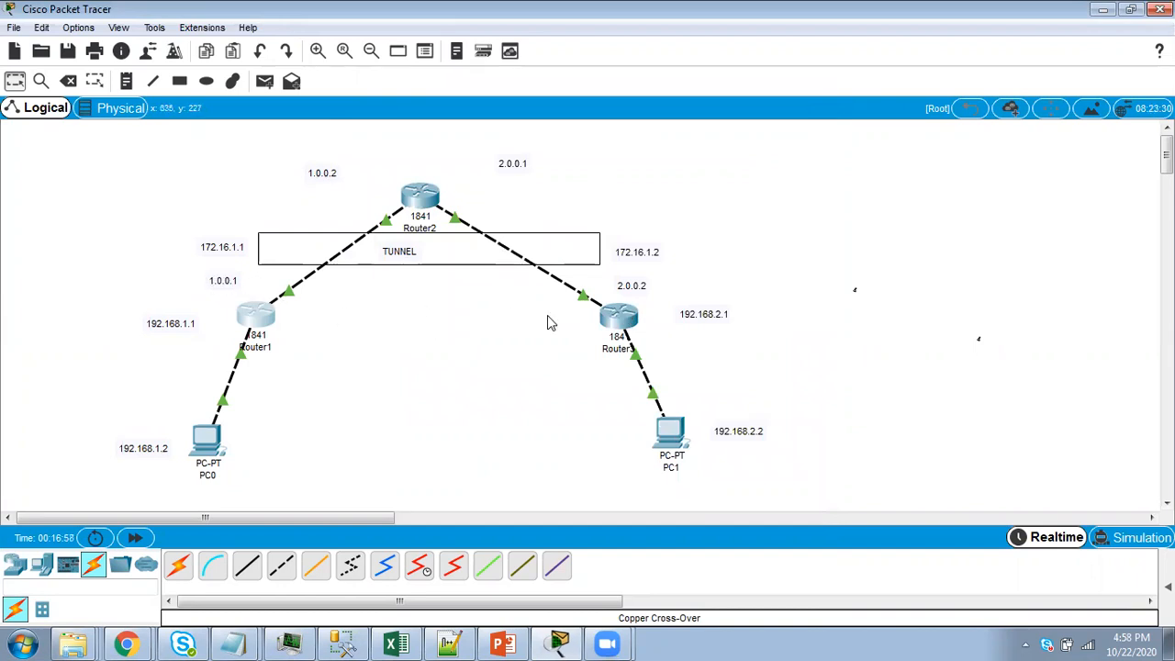
# Exit global configuration mode on Router3, ping 1.0.0.1 from the privileged prompt, and close the router's window
pyautogui.click(618, 318)
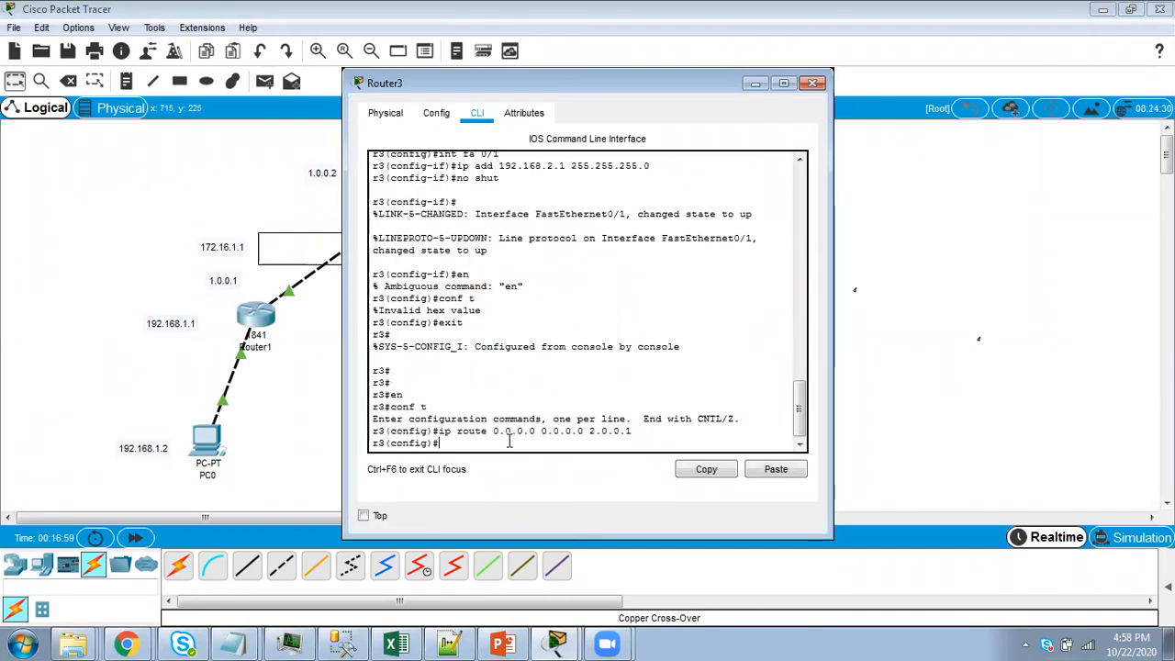
pyautogui.write('exi')
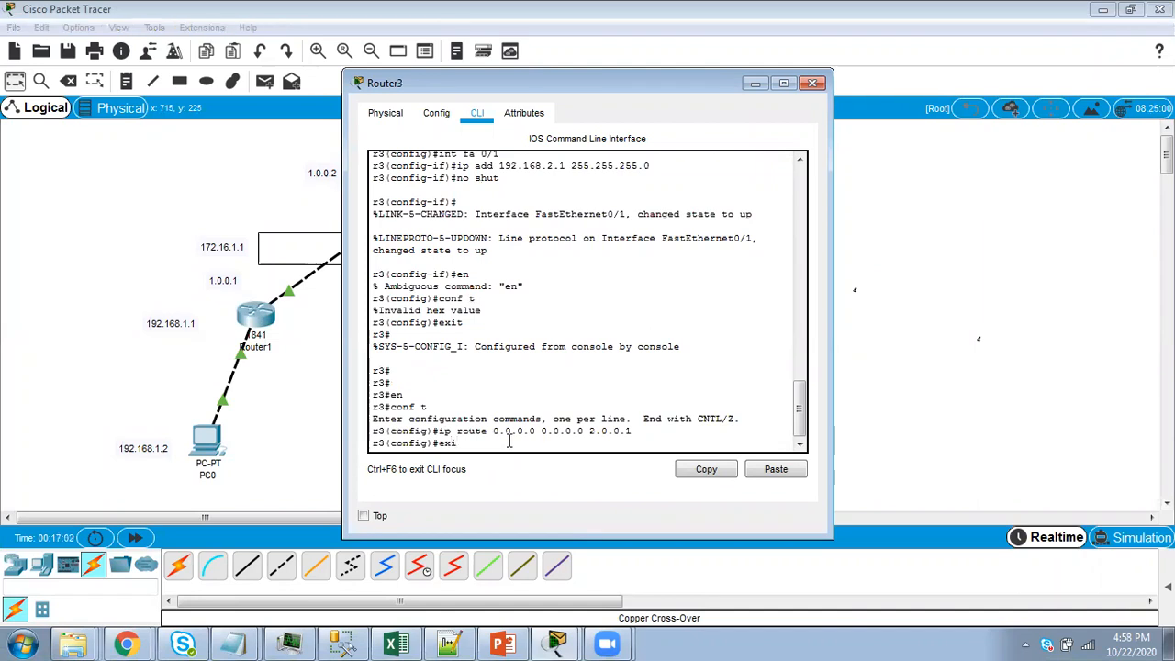
pyautogui.write('t')
pyautogui.press('Return')
pyautogui.press('Return')
pyautogui.press('Return')
pyautogui.press('Return')
pyautogui.write('ping 1')
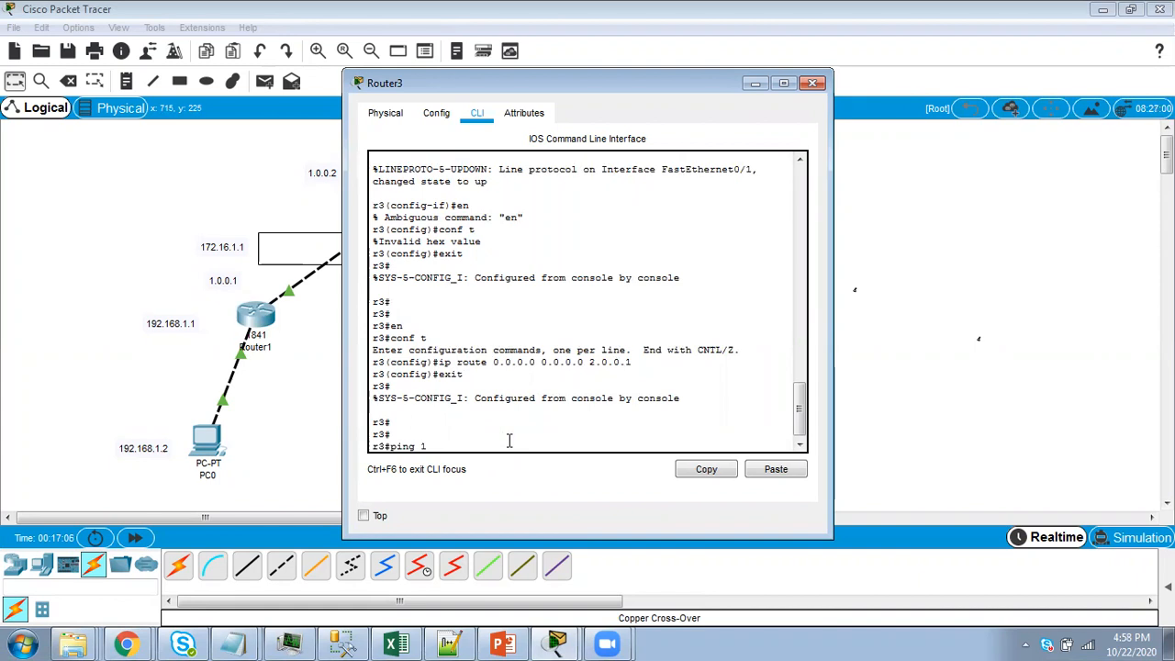
pyautogui.write('.0.0.1')
pyautogui.press('Return')
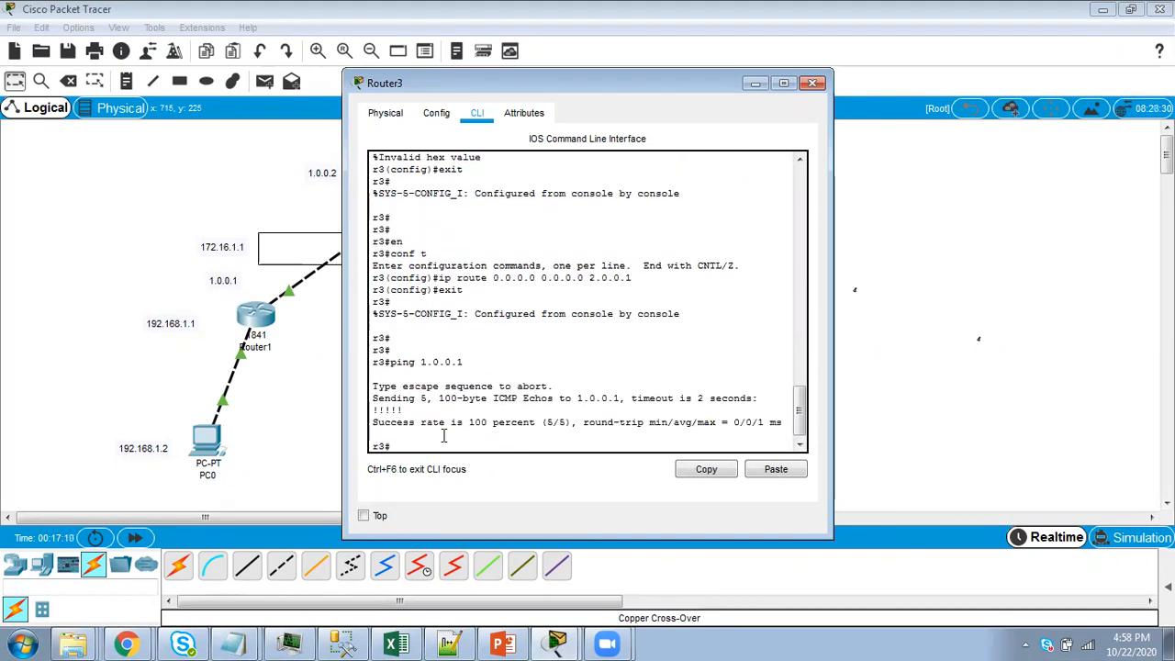
pyautogui.click(812, 83)
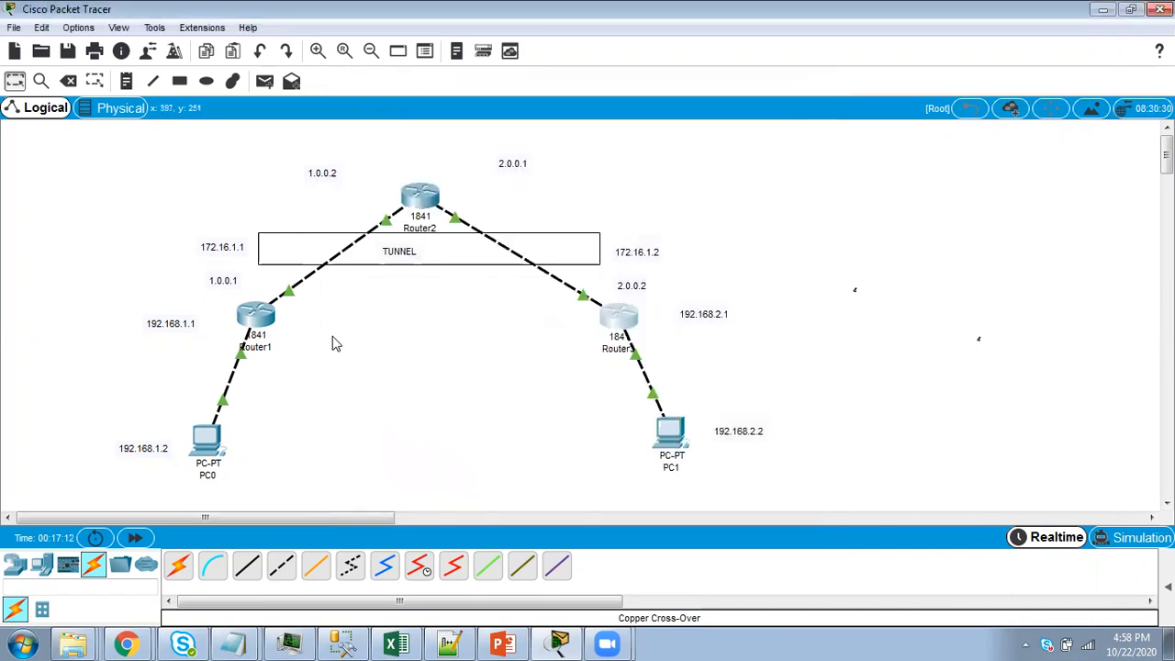
# Repeat the ping to 2.0.0.2 from Router1's privileged prompt and close its window
pyautogui.click(263, 321)
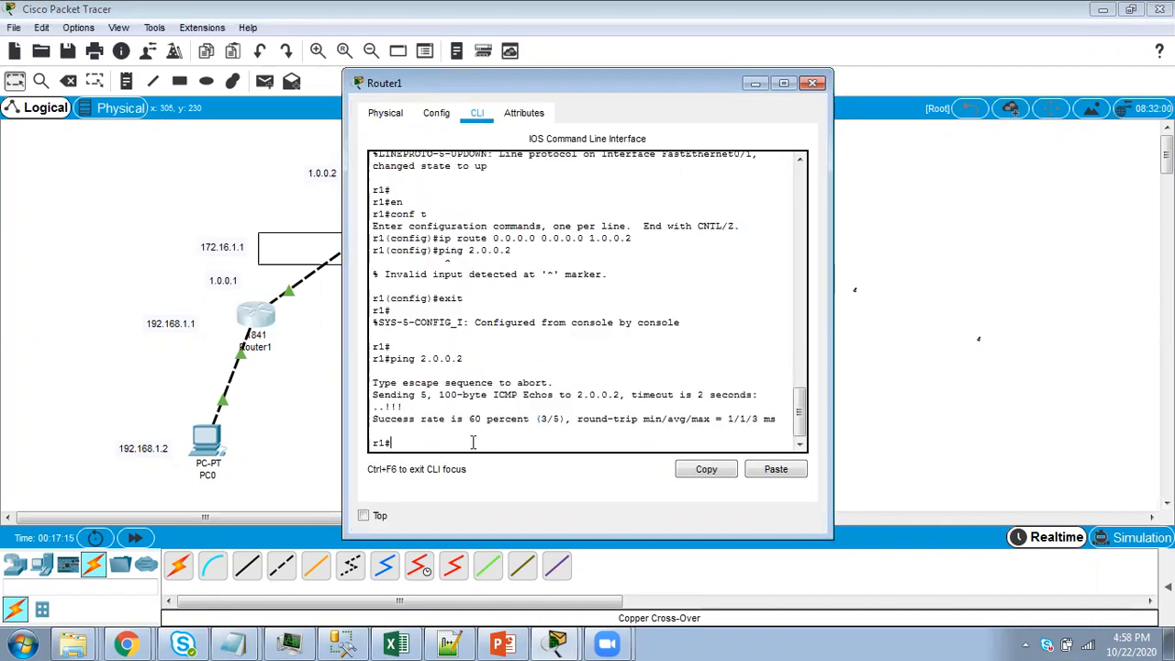
pyautogui.press('Return')
pyautogui.press('Return')
pyautogui.press('Return')
pyautogui.write('p')
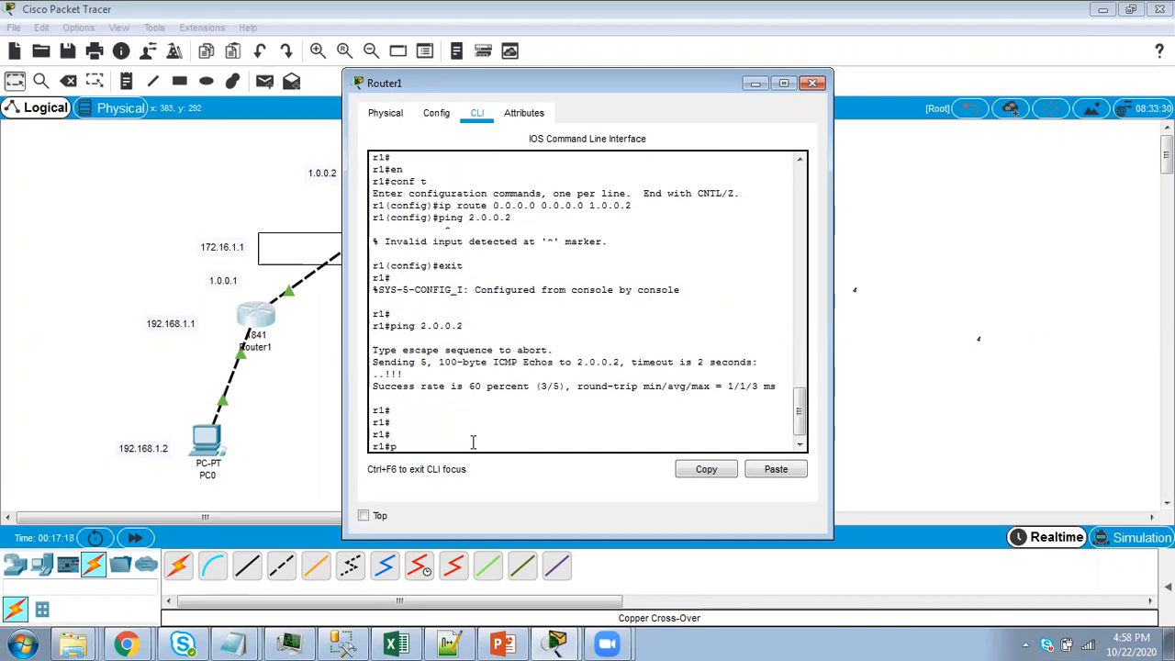
pyautogui.write('ing 2.0.0.2')
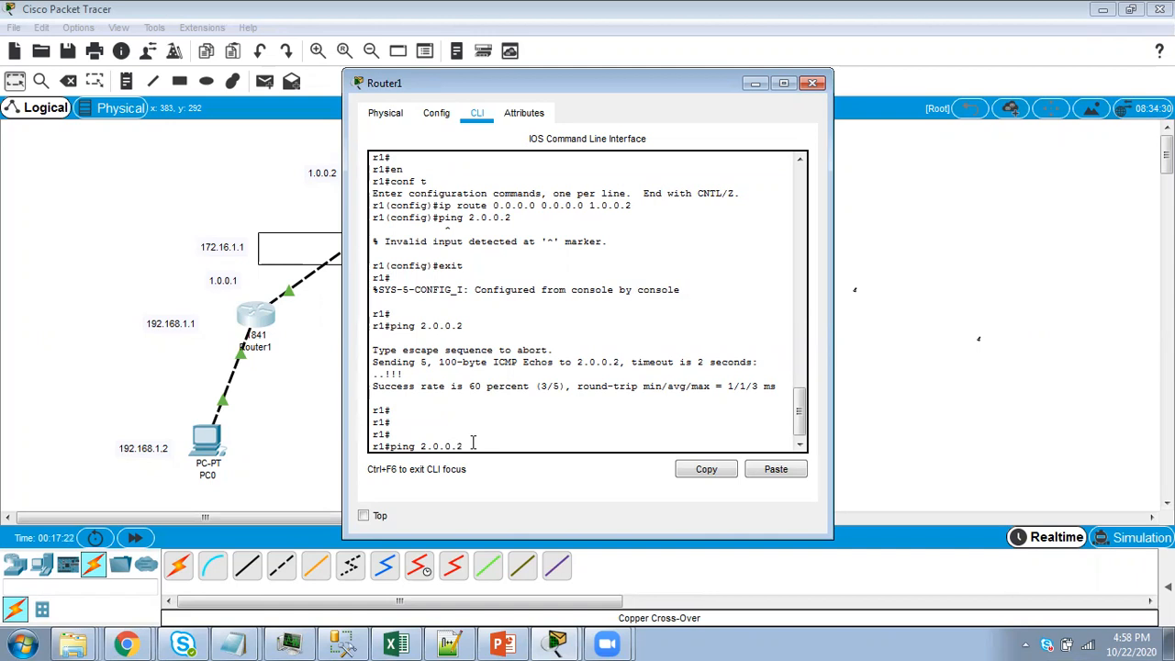
pyautogui.press('Return')
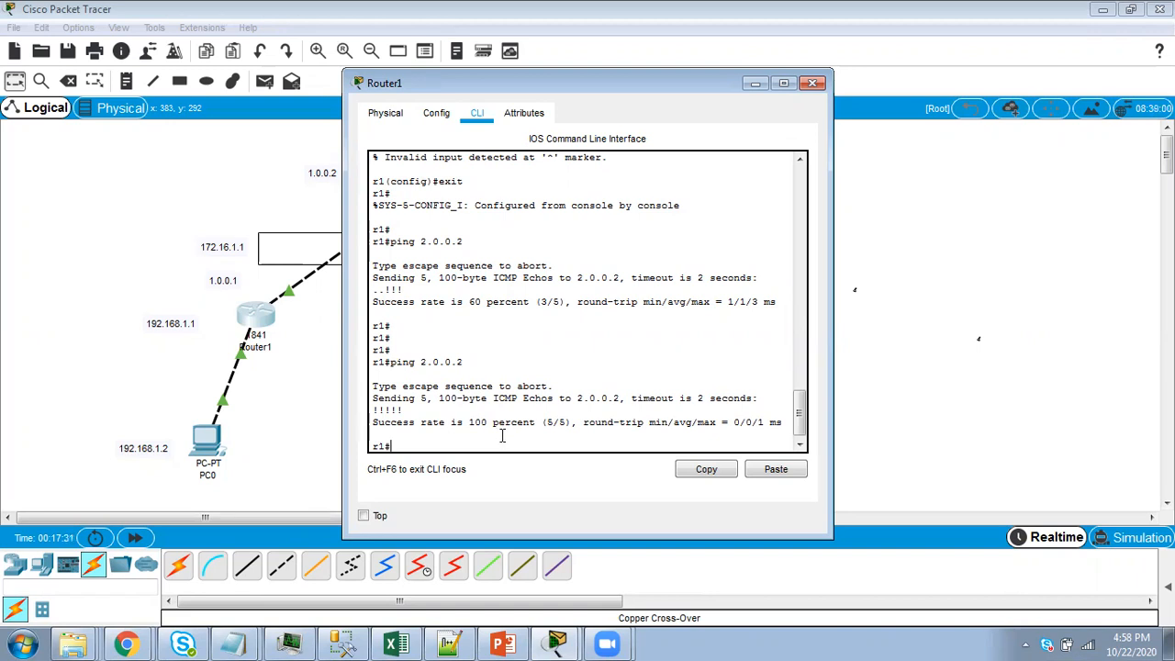
pyautogui.click(813, 84)
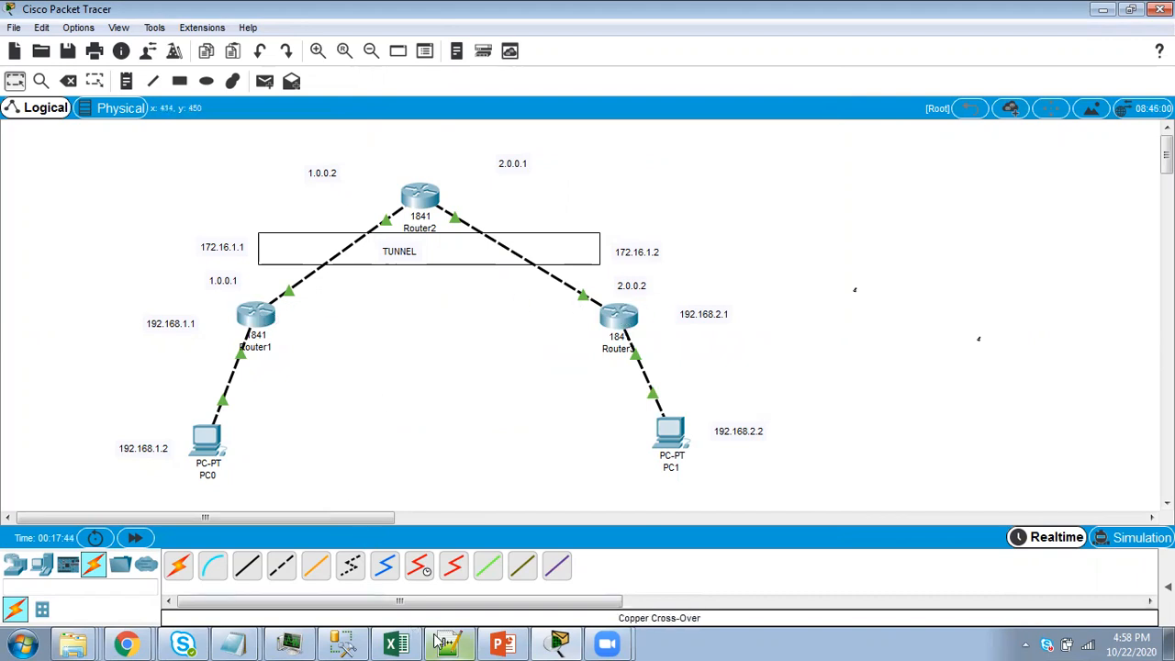
# Switch to PowerPoint, read the slide on creating the VPN tunnel on router R1, and return to Packet Tracer
pyautogui.click(502, 644)
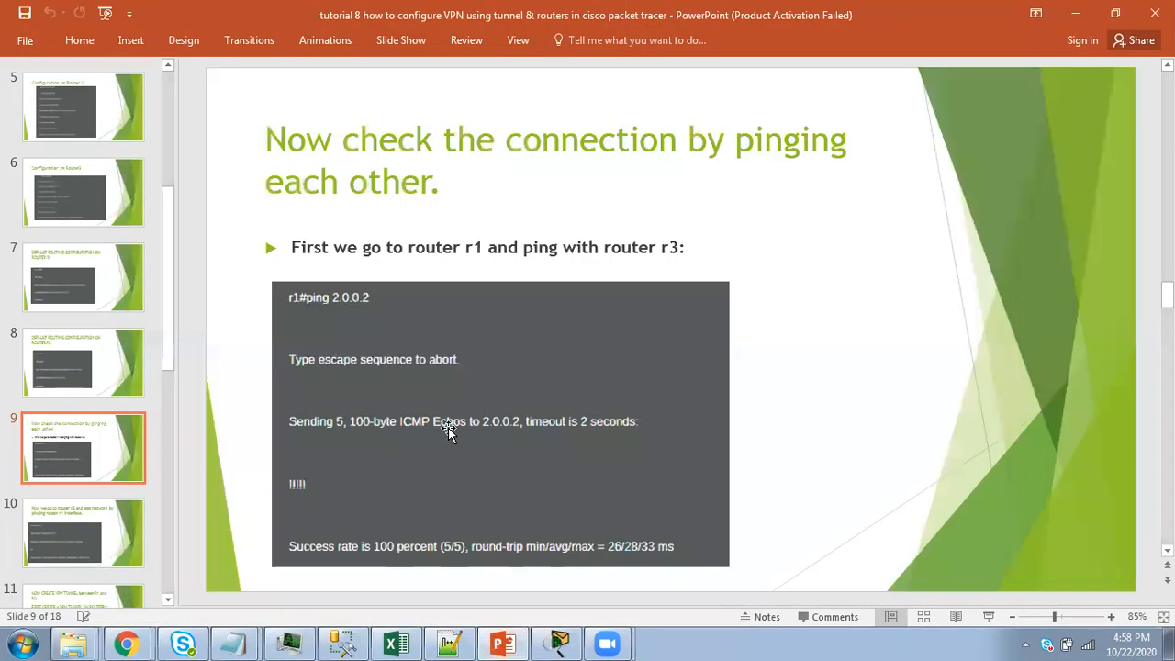
pyautogui.scroll(-2, 448, 432)
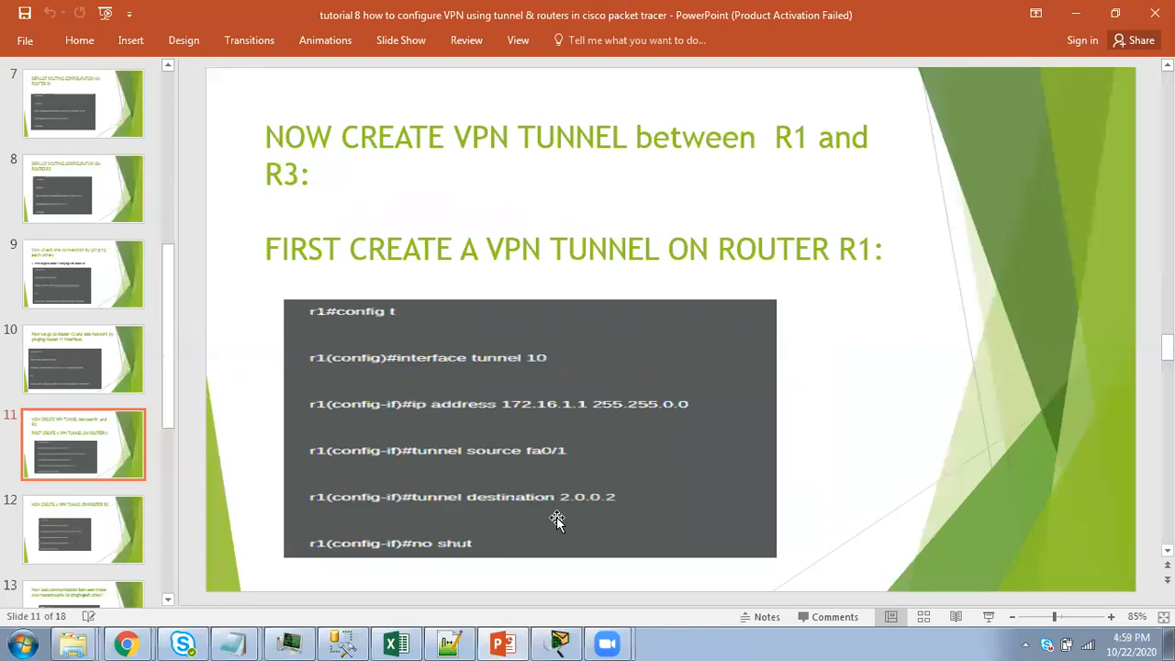
pyautogui.click(505, 643)
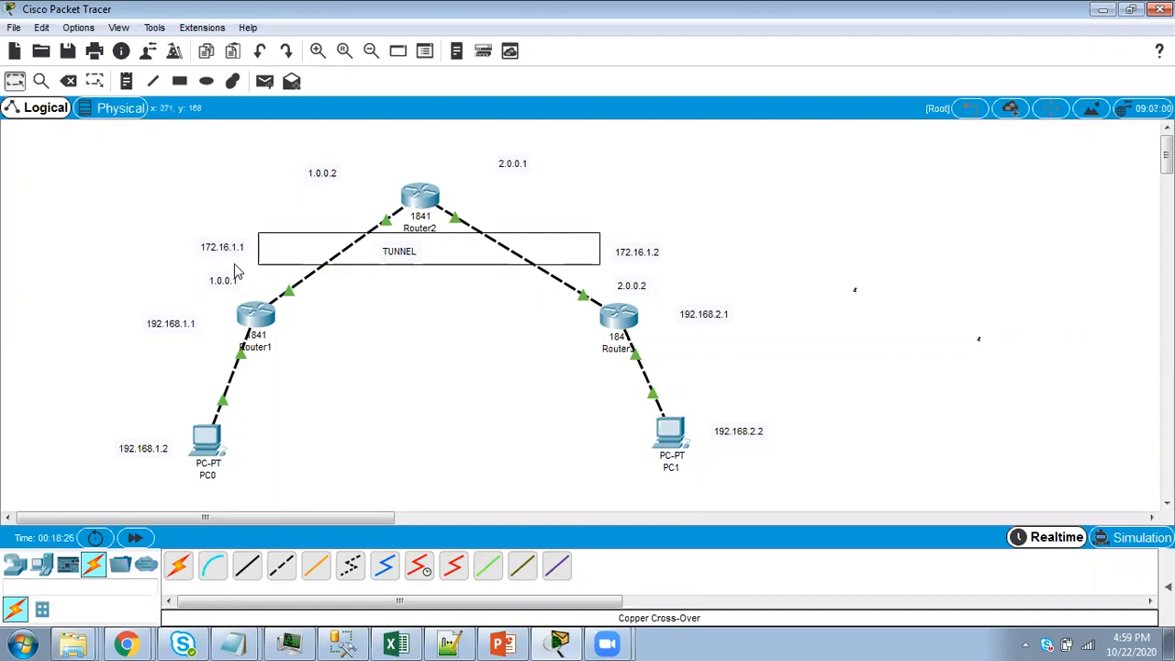
# Enter global configuration mode in Router1's maximized command line and create interface tunnel 10
pyautogui.click(257, 319)
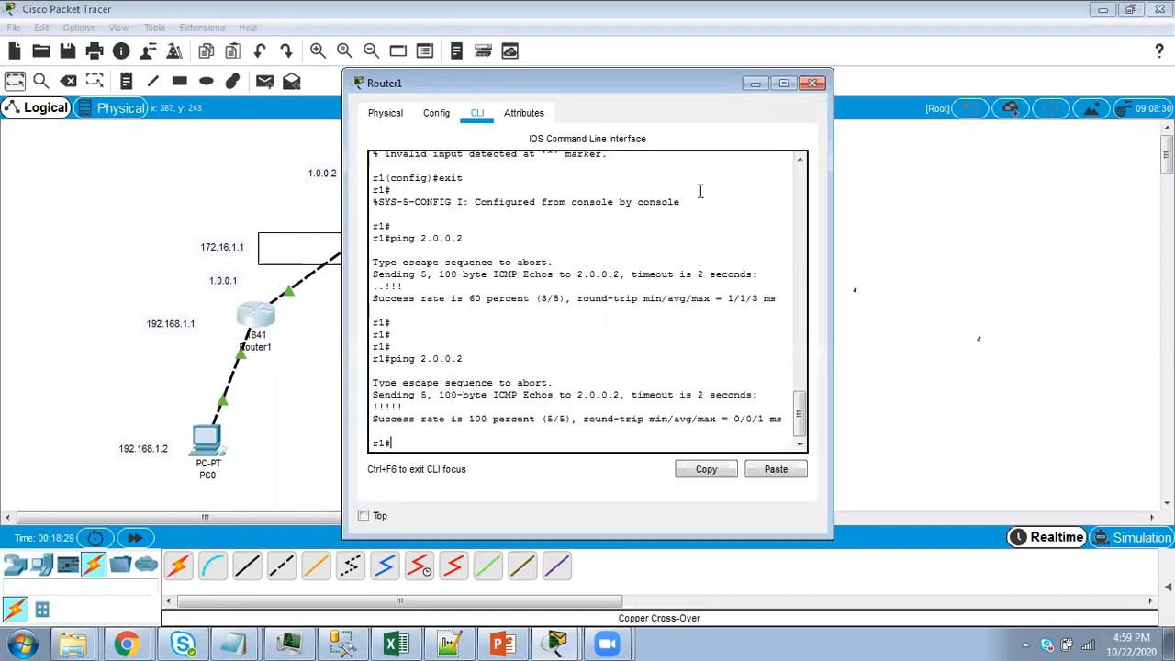
pyautogui.click(783, 83)
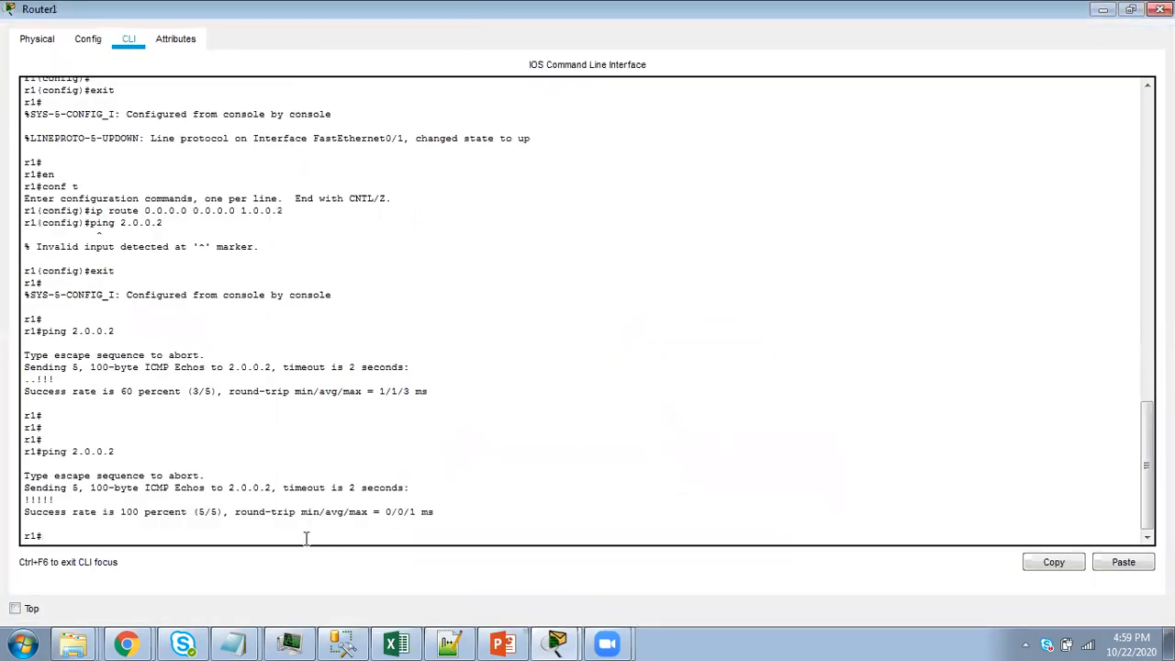
pyautogui.press('Return')
pyautogui.press('Return')
pyautogui.press('Return')
pyautogui.write('conf t')
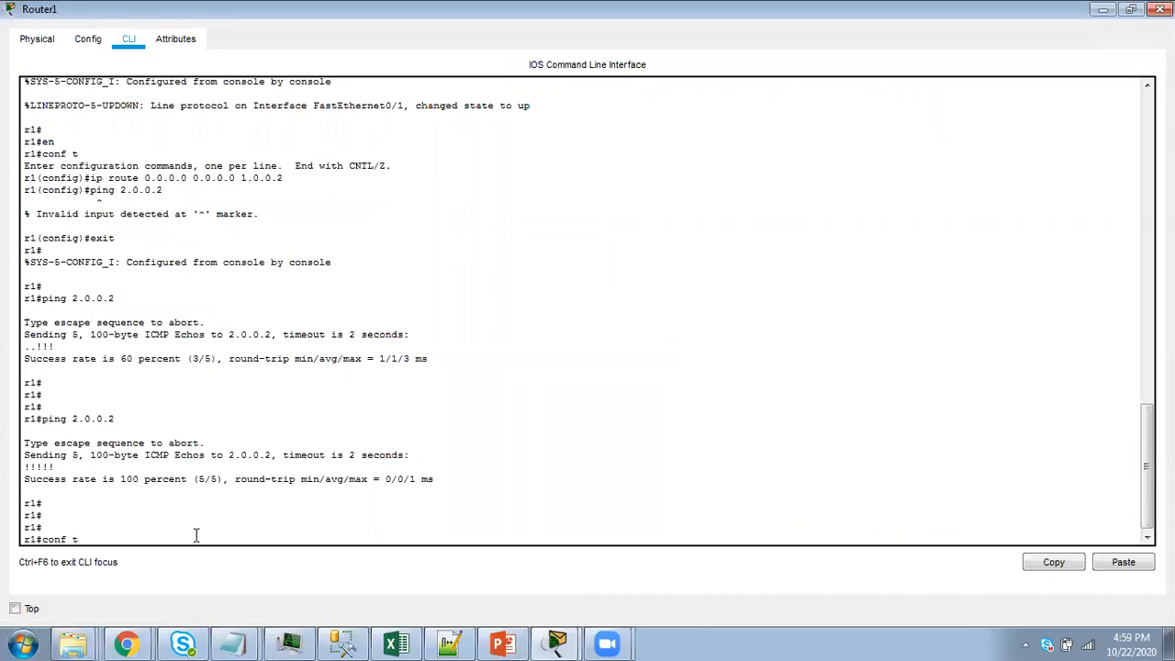
pyautogui.press('Return')
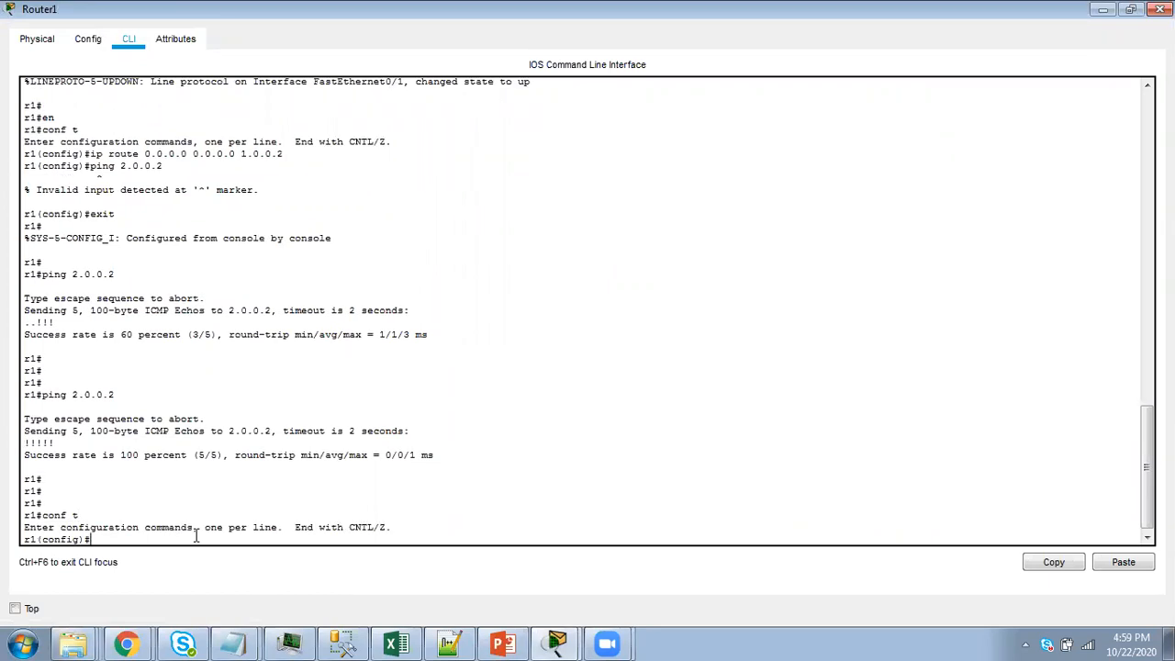
pyautogui.write('interface tunnel 10')
pyautogui.press('Return')
# Assign IP address 172.16.1.1 with mask 255.255.0.0 to Router1's tunnel interface
pyautogui.write('ip')
pyautogui.press('BackSpace')
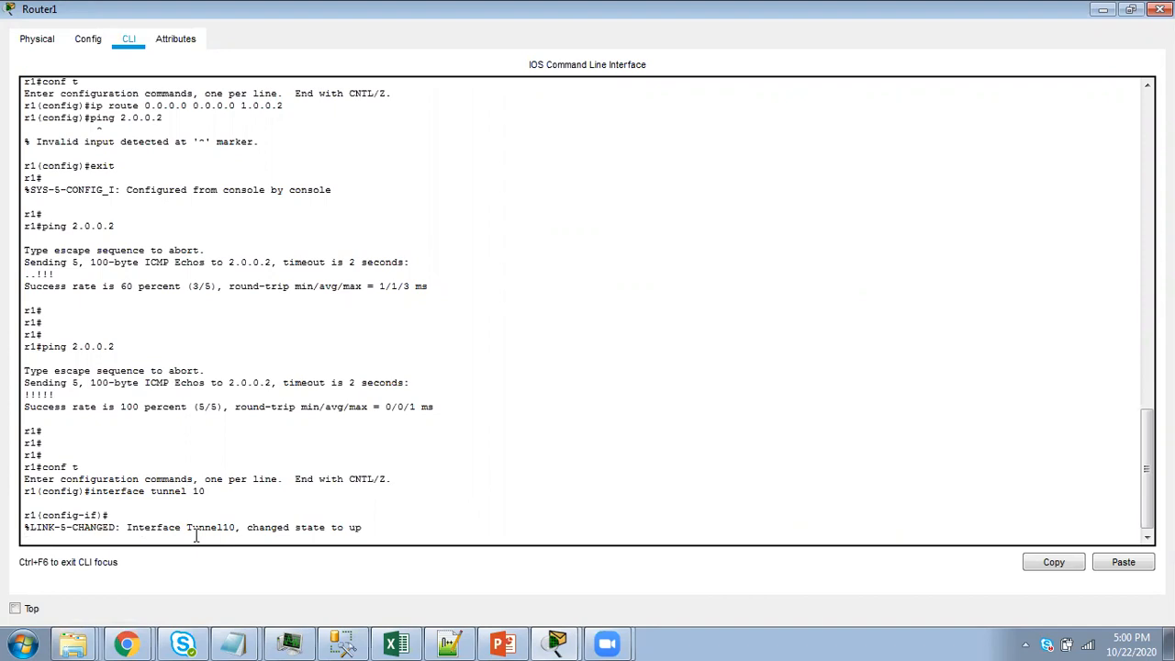
pyautogui.press('Return')
pyautogui.press('Return')
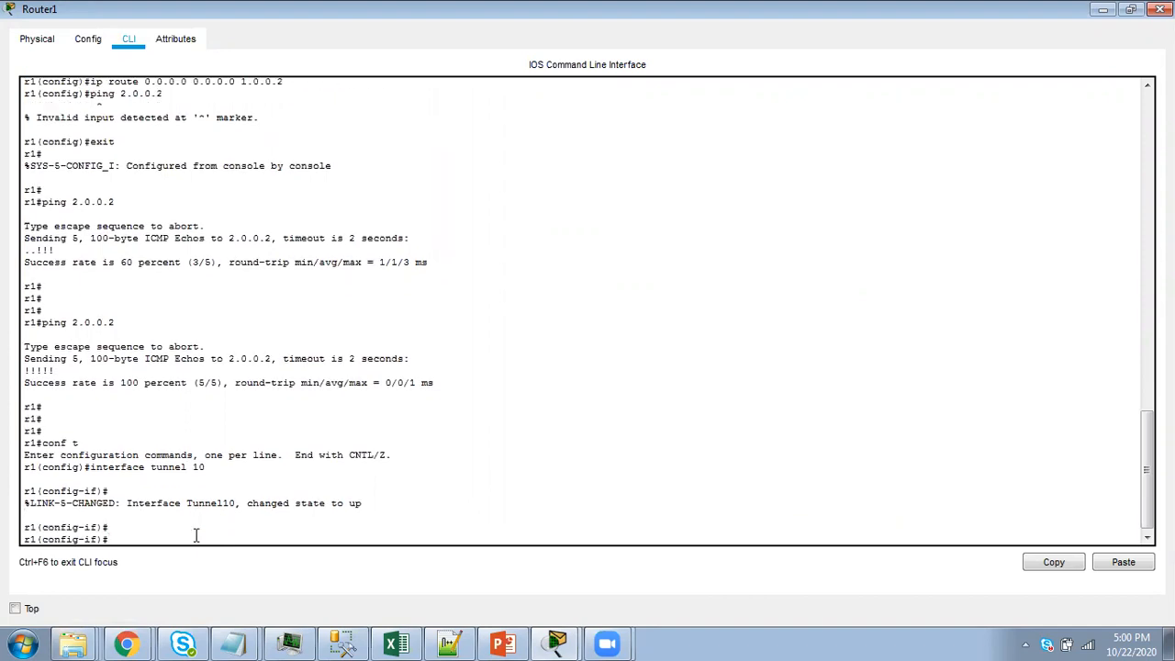
pyautogui.write('ip add 172.16.1.1 255.255.0.0')
pyautogui.press('Return')
# Set the source of Router1's tunnel to fa 0/1, checking the command against the PowerPoint slide
pyautogui.write('tunn')
pyautogui.write('el')
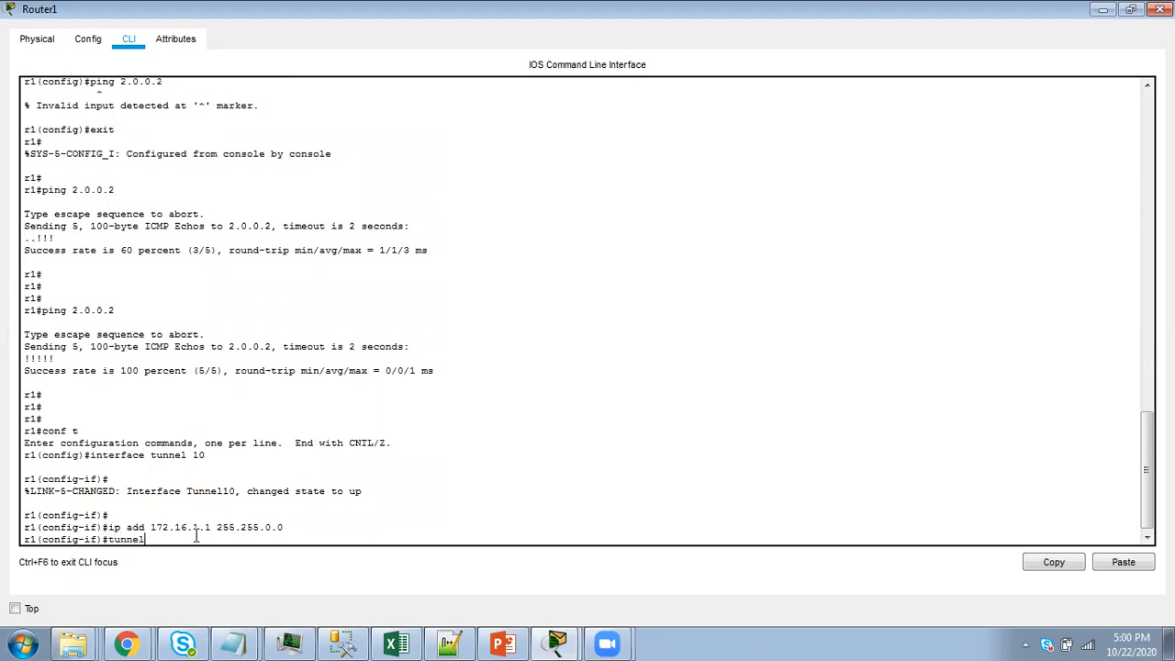
pyautogui.write(' source')
pyautogui.click(497, 643)
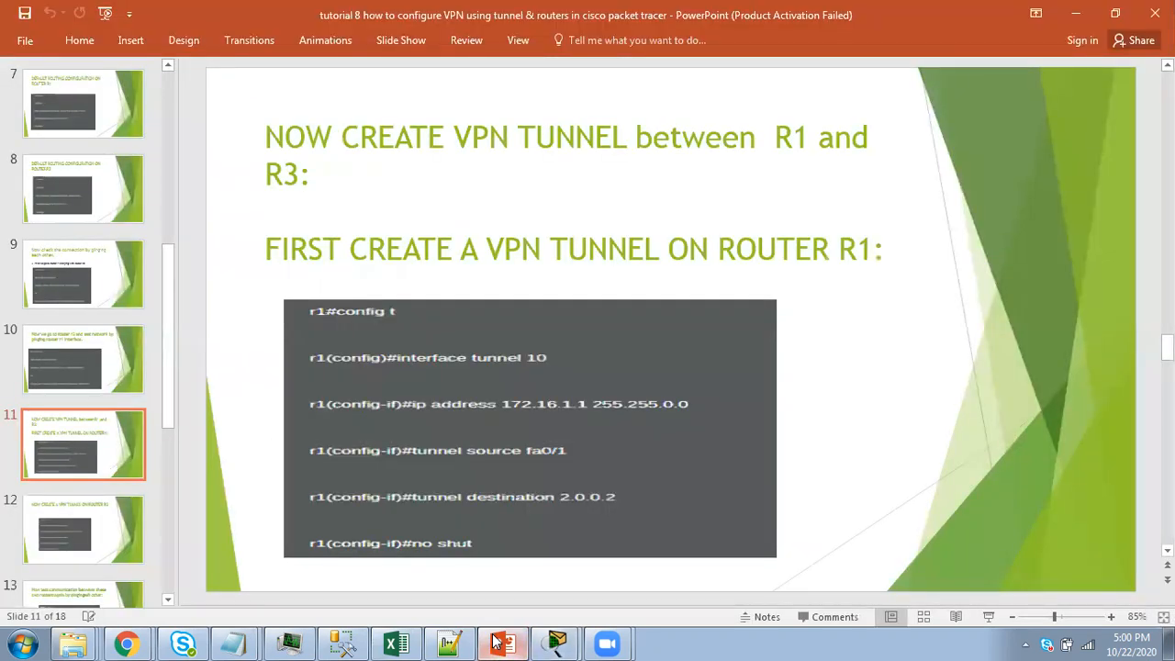
pyautogui.click(498, 643)
pyautogui.write('fa 0/')
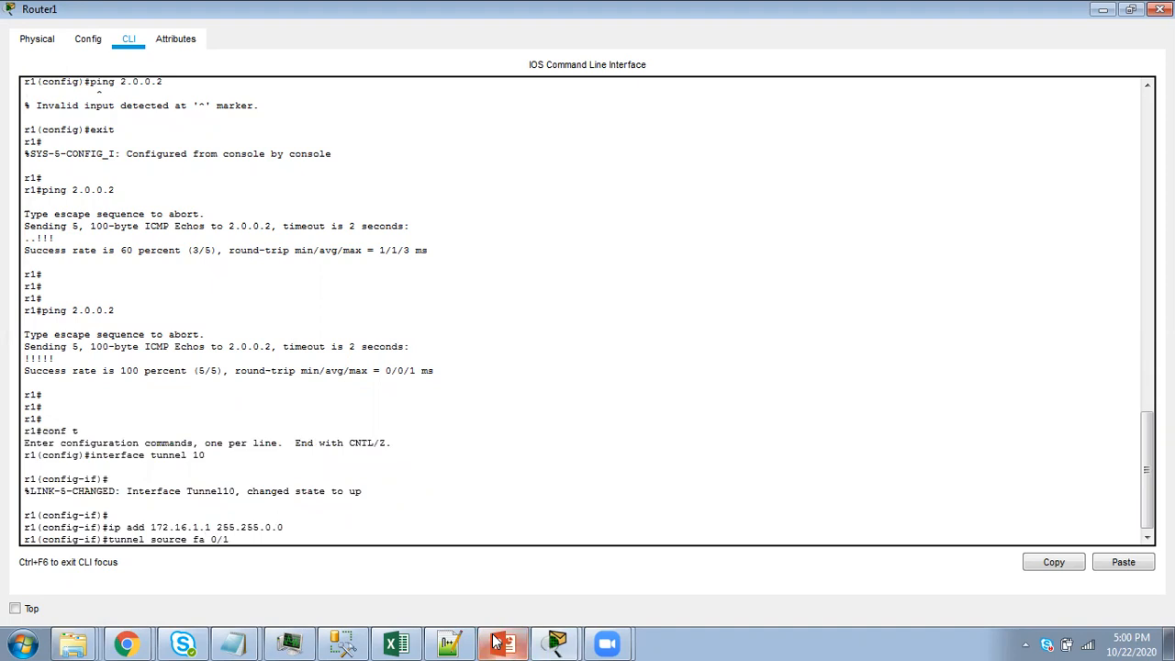
pyautogui.write('1')
pyautogui.press('Return')
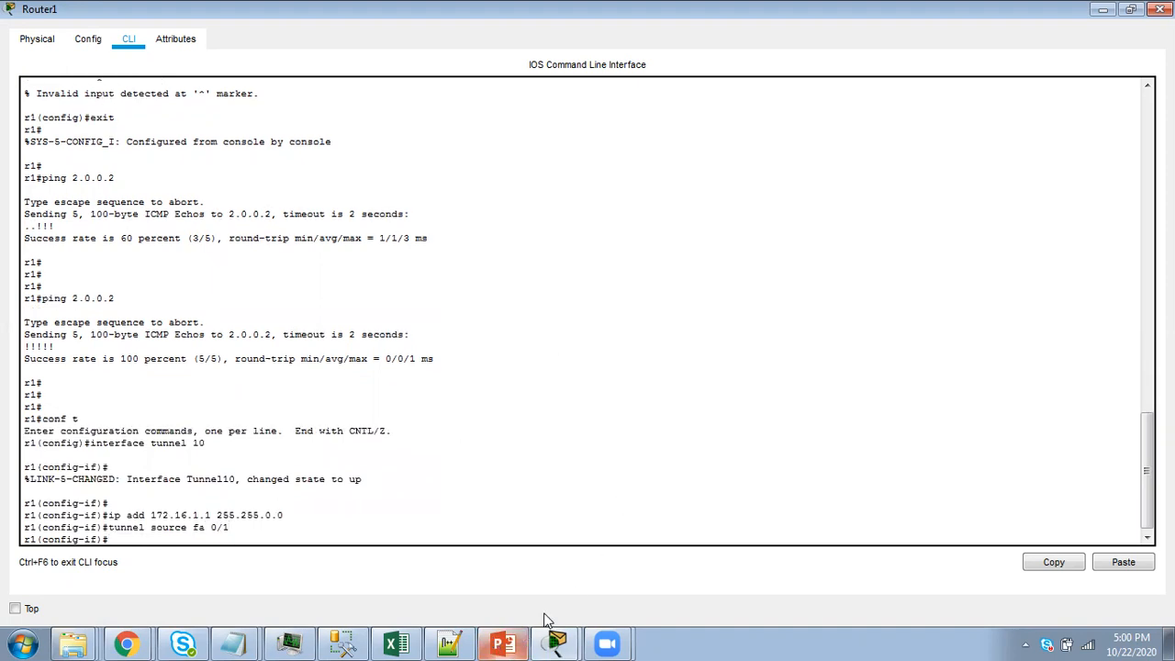
# Close Router1's window and check in the topology which port its link to Router2 uses
pyautogui.click(1159, 9)
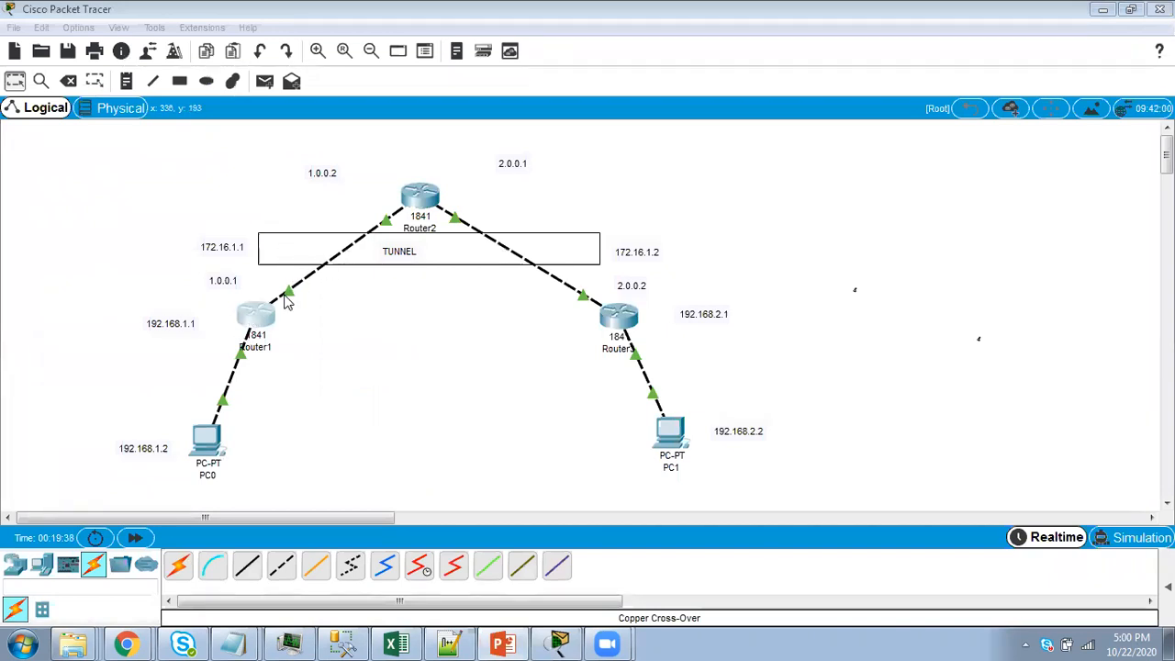
pyautogui.click(337, 325)
pyautogui.moveTo(291, 298)
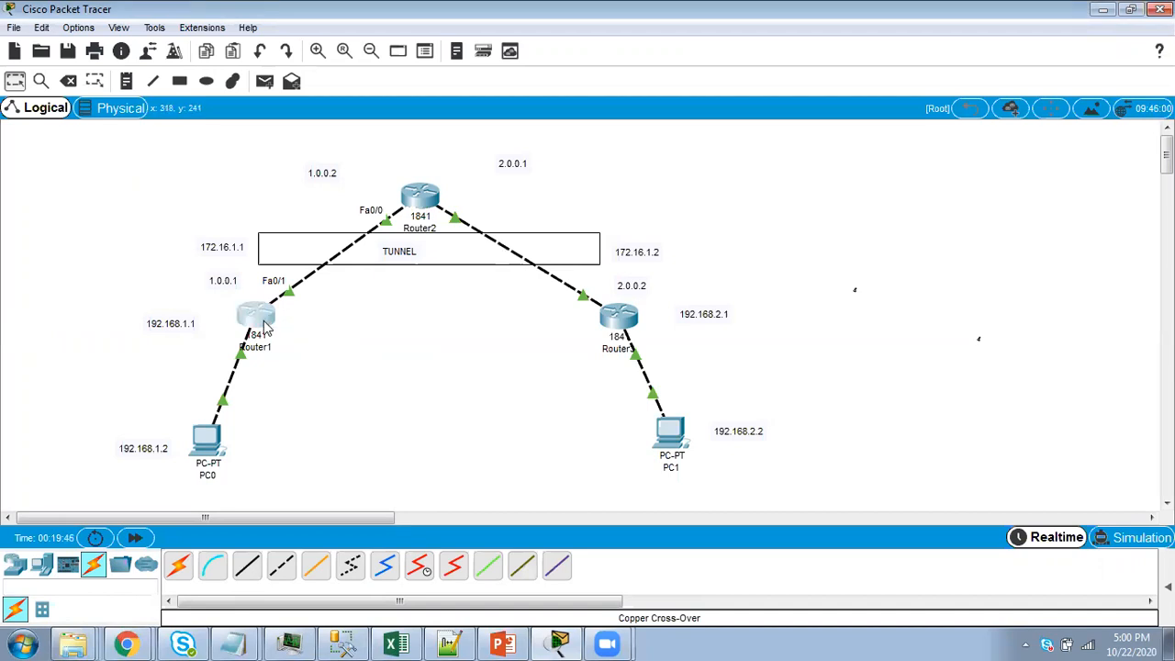
# Reopen Router1's command line and set the tunnel destination to 2.0.0.2
pyautogui.click(255, 314)
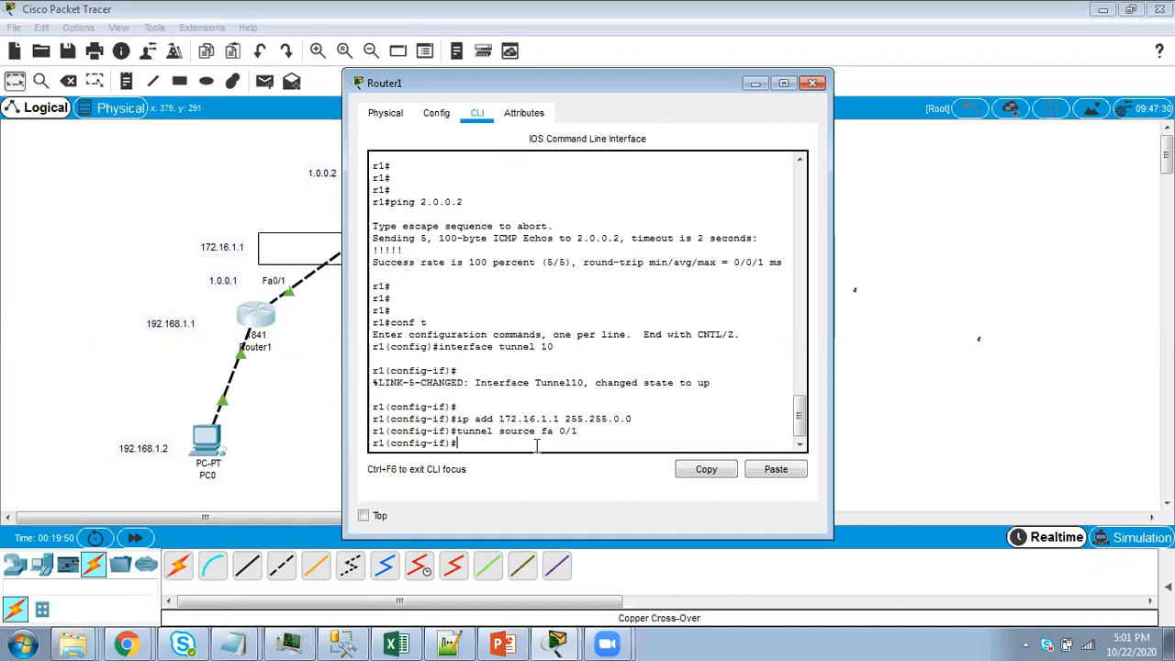
pyautogui.write('tunnel destination')
pyautogui.press('BackSpace')
pyautogui.write('2.0.0.2')
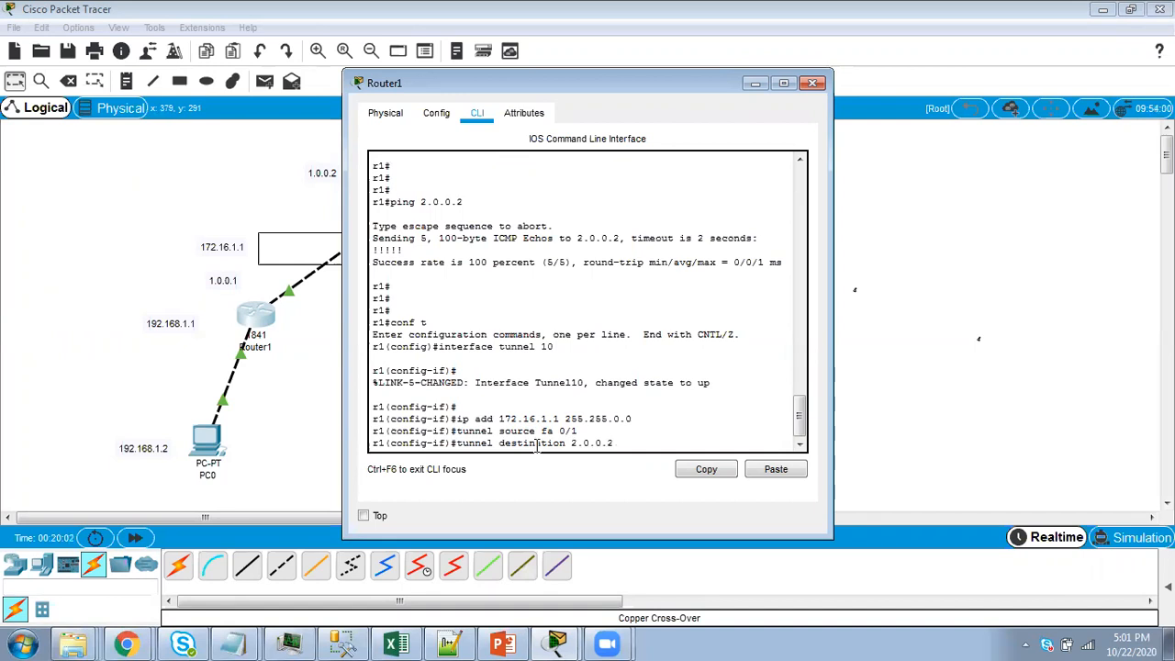
pyautogui.press('Return')
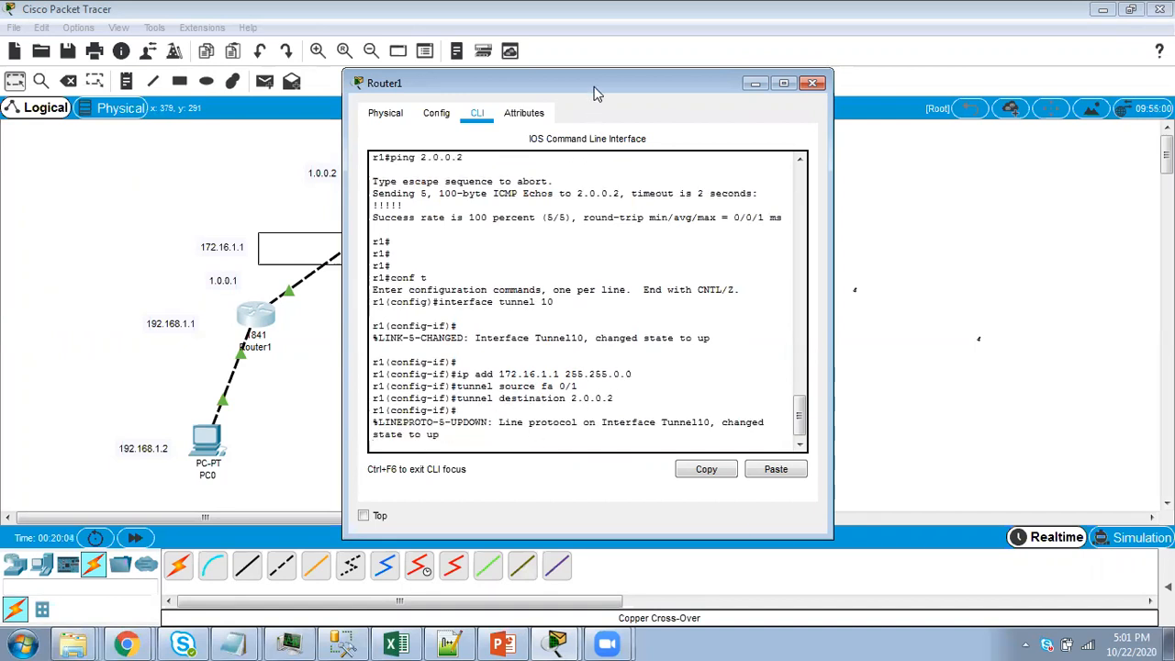
# Move Router1's window aside to review the topology, enable its tunnel interface with no shut, and close the window
pyautogui.moveTo(594, 92); pyautogui.dragTo(629, 287)
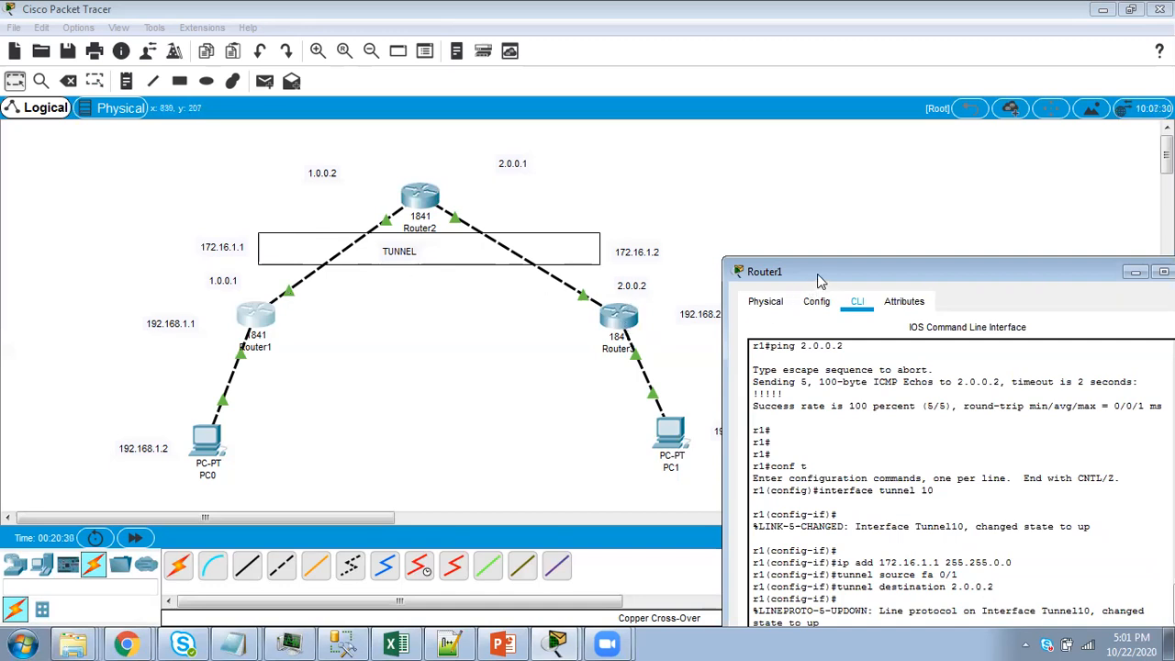
pyautogui.moveTo(820, 280); pyautogui.dragTo(527, 110)
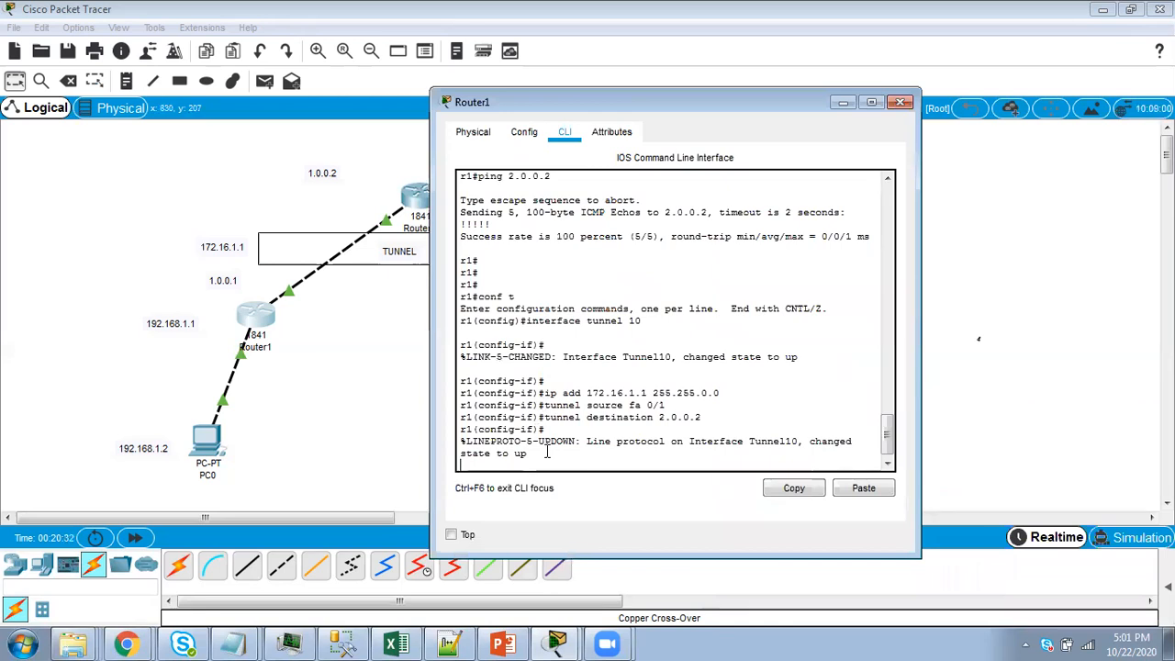
pyautogui.press('Return')
pyautogui.press('Return')
pyautogui.press('Return')
pyautogui.write('no shut')
pyautogui.press('Return')
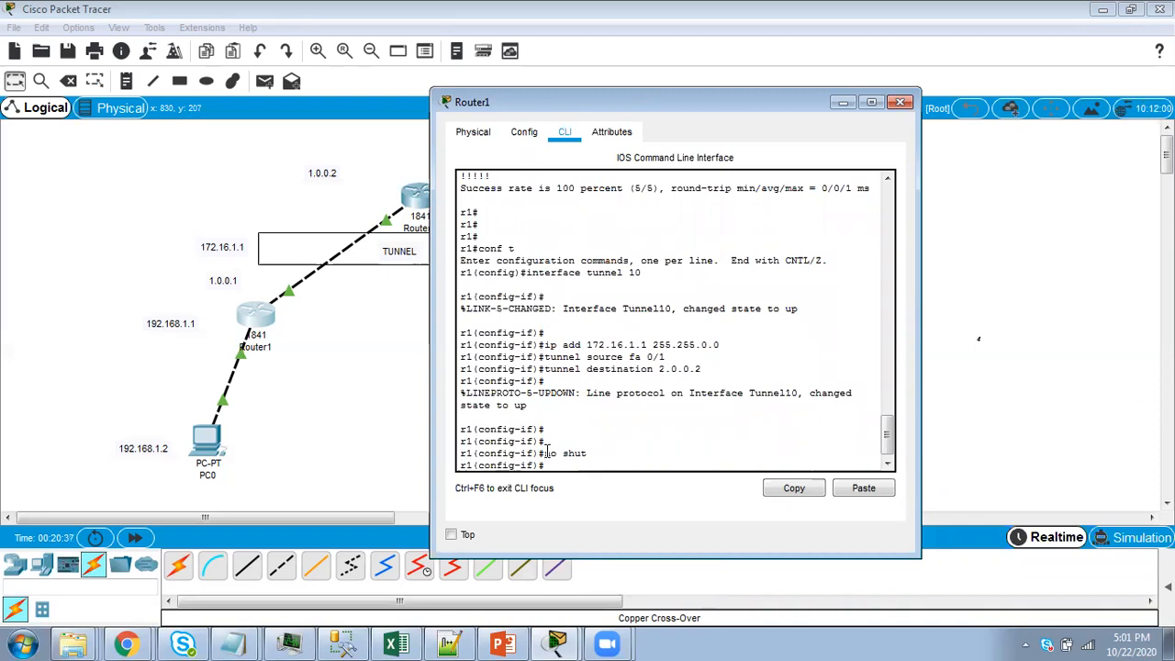
pyautogui.click(901, 102)
# Open Router3's command line, enter global configuration mode and create interface tunnel 100
pyautogui.click(608, 314)
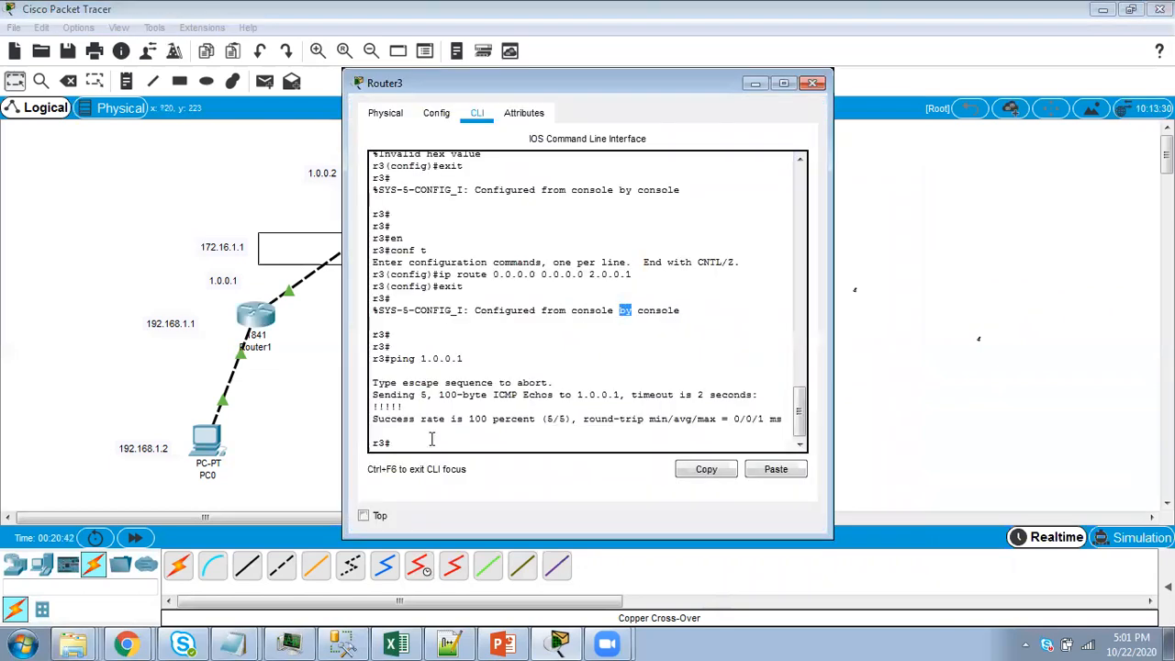
pyautogui.click(426, 443)
pyautogui.press('Return')
pyautogui.press('Return')
pyautogui.press('Return')
pyautogui.press('Return')
pyautogui.press('Return')
pyautogui.press('Return')
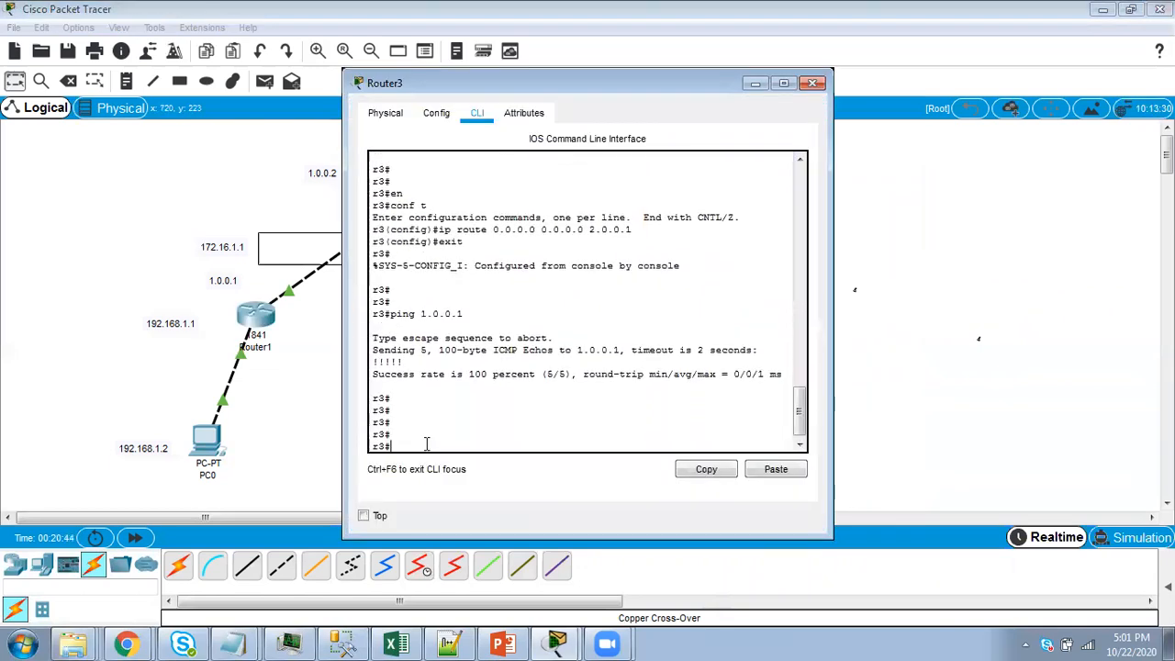
pyautogui.write('conf t')
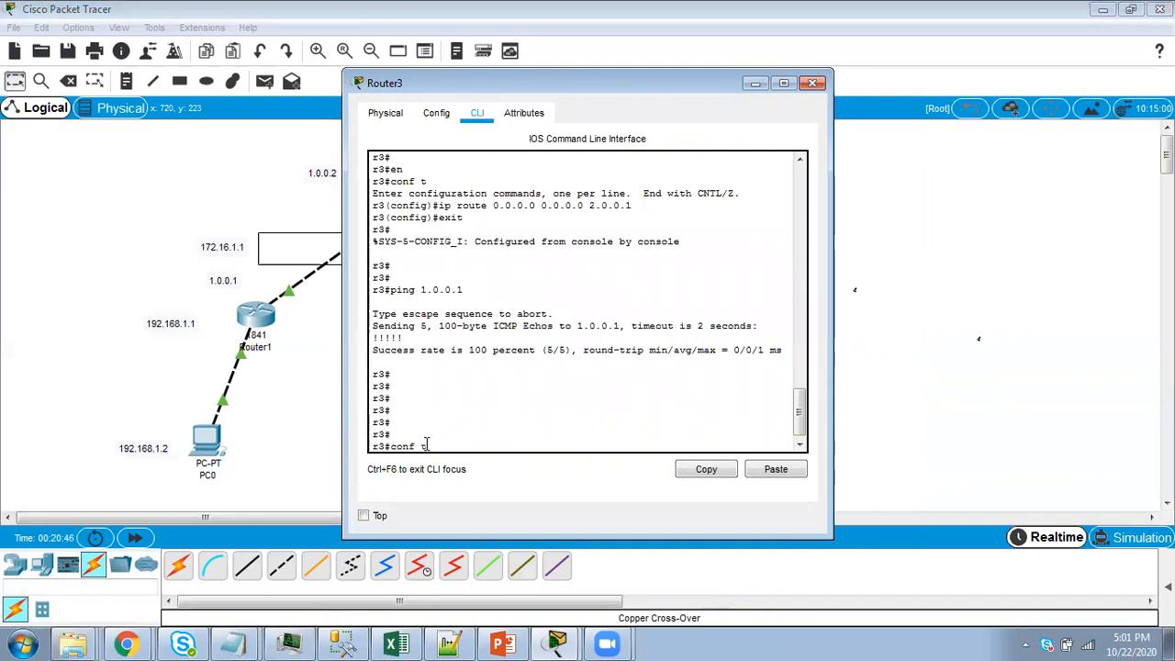
pyautogui.press('Return')
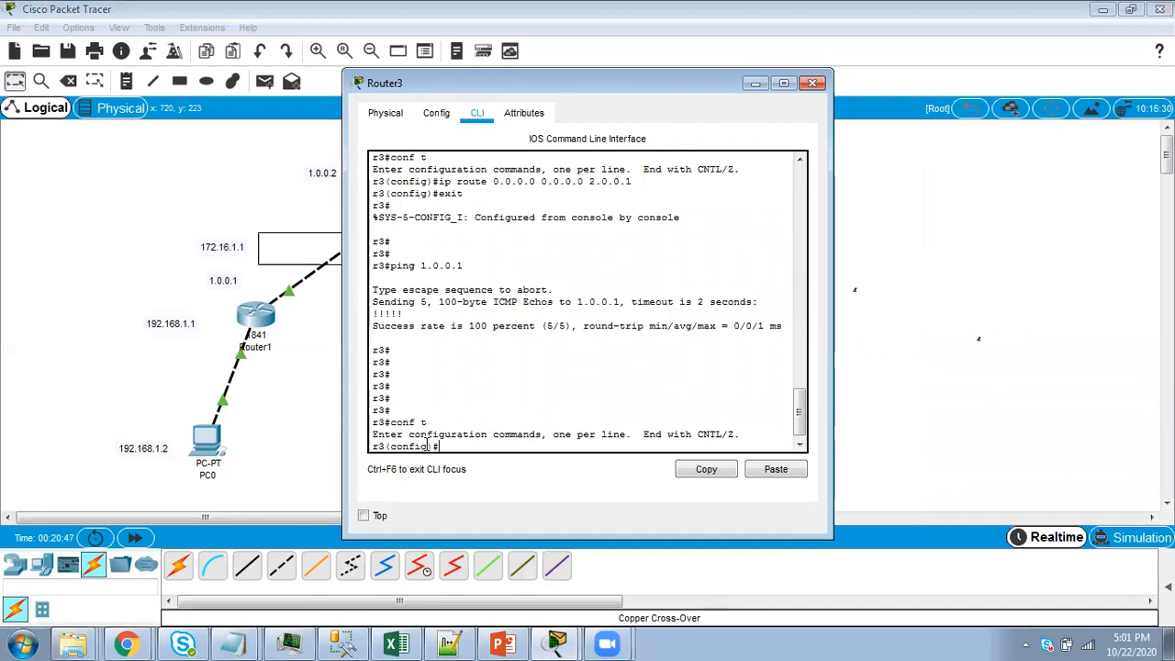
pyautogui.write('interface ')
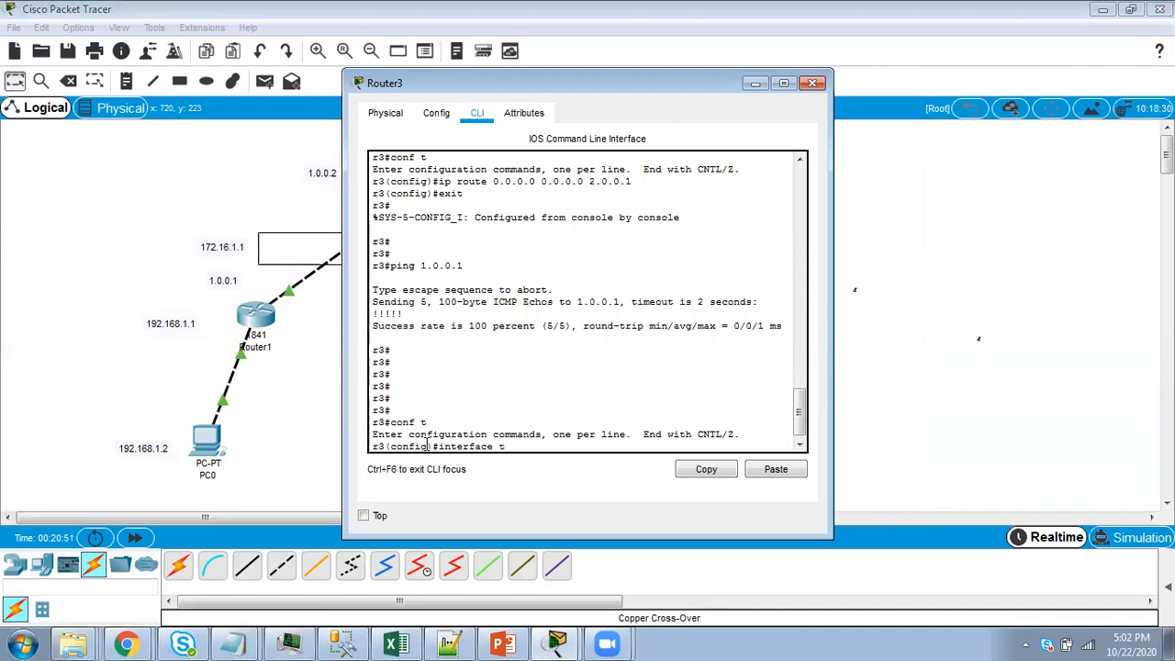
pyautogui.write('tunnel 100')
pyautogui.press('Return')
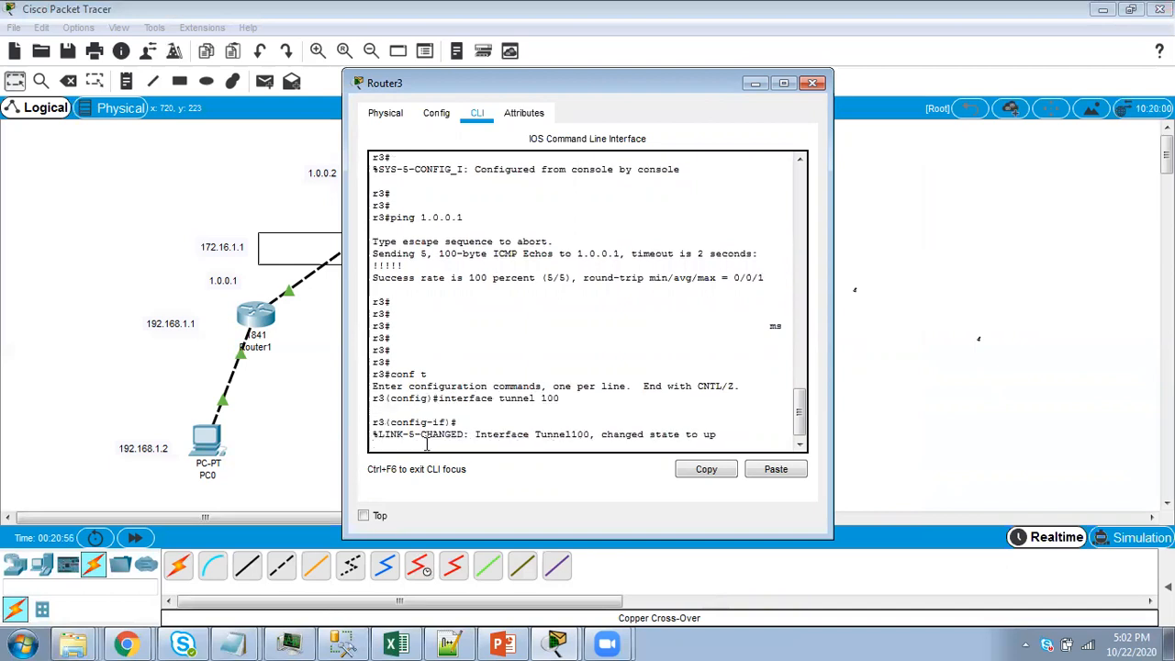
# Assign Router3's tunnel interface the IP address 172.16.1.2 with mask 255.255.0.0
pyautogui.write('ip add 172.16.1.2 255.')
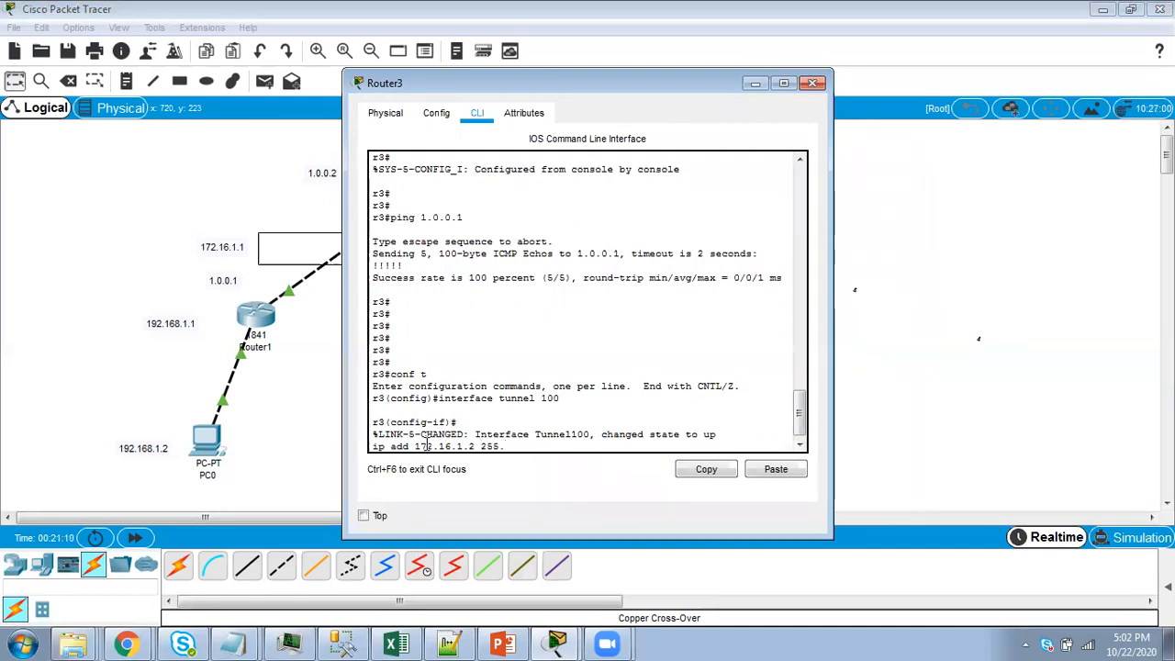
pyautogui.write('255.0.0')
pyautogui.press('Return')
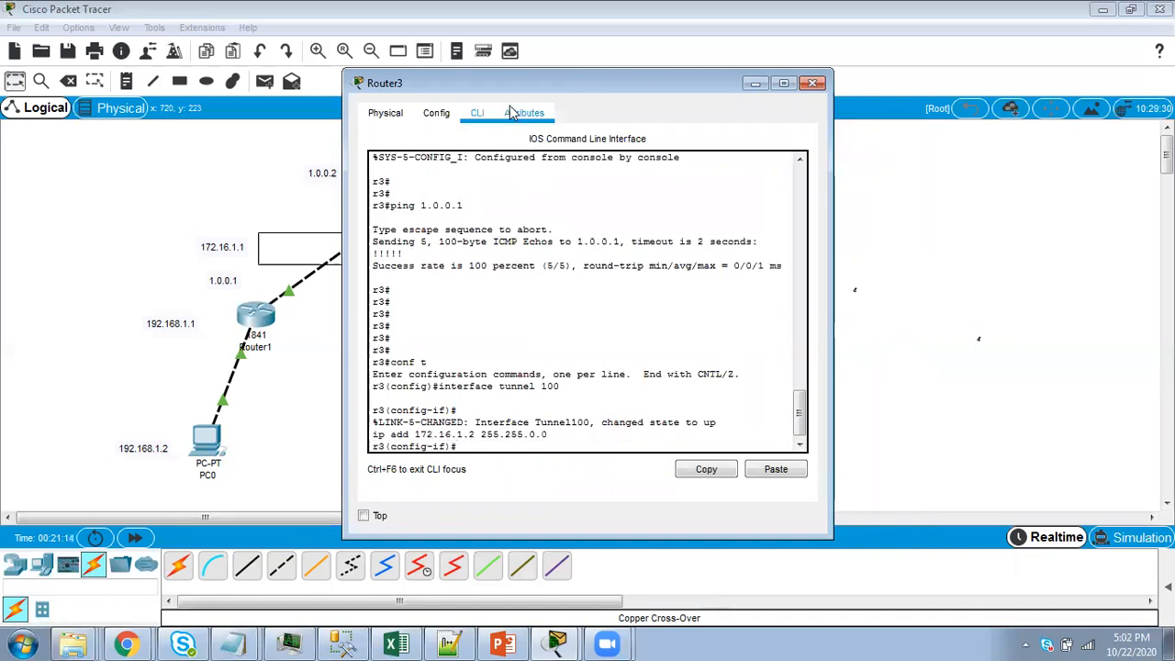
# Move Router3's window aside and set its tunnel source to fa0/0
pyautogui.moveTo(510, 90); pyautogui.dragTo(518, 66)
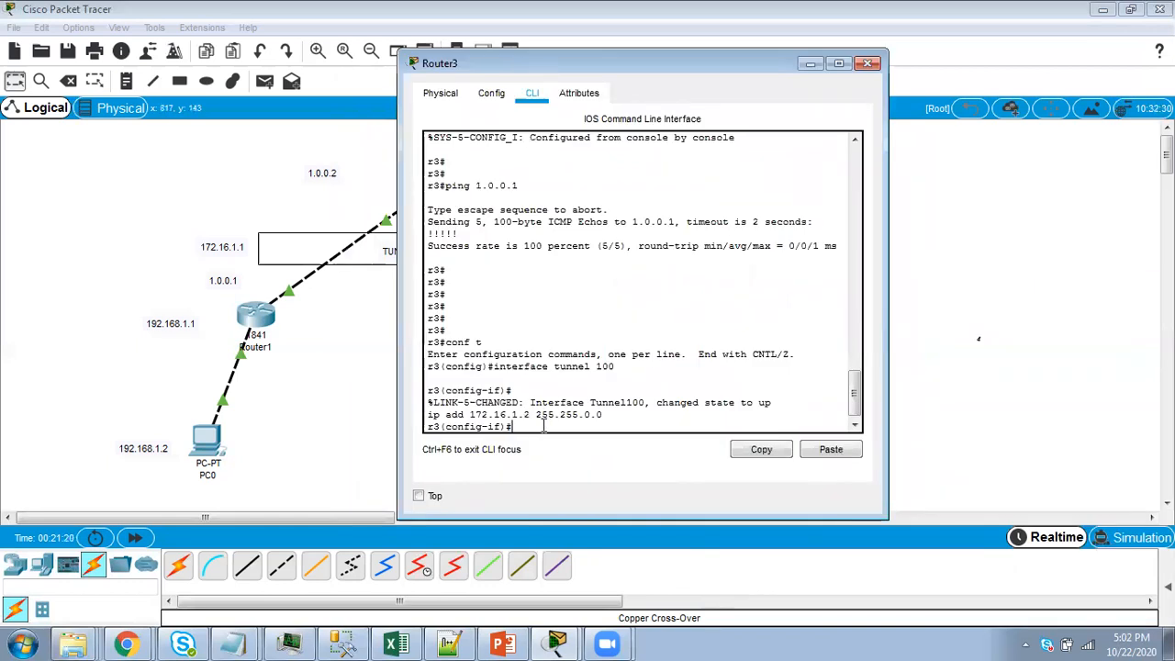
pyautogui.press('Return')
pyautogui.write('tunnel')
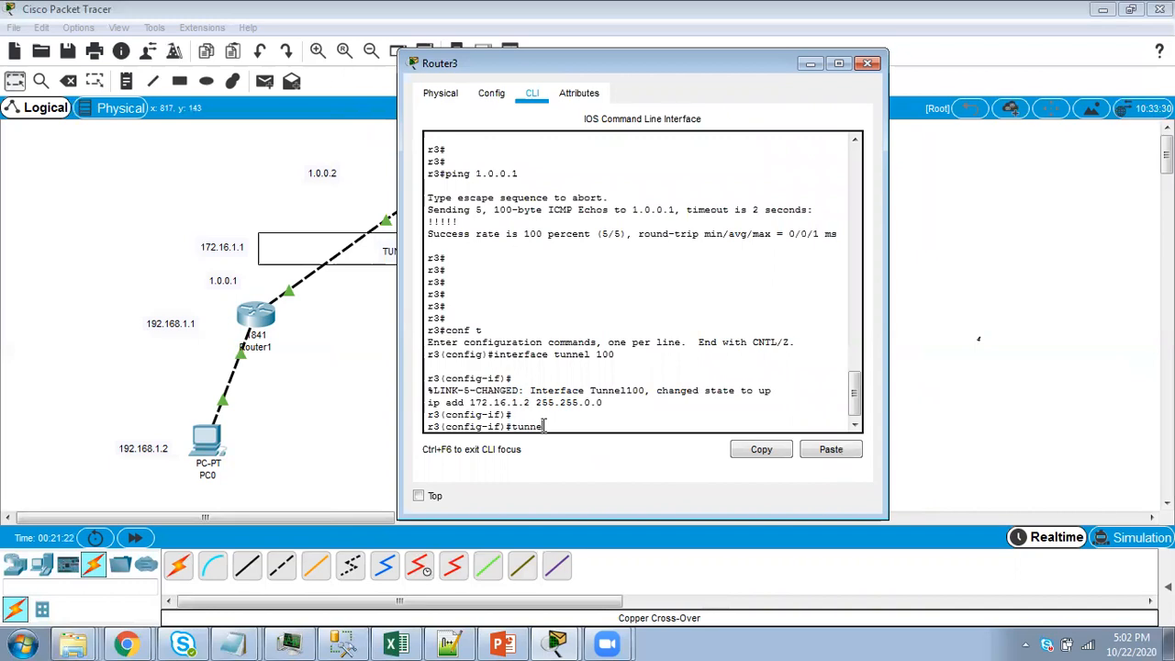
pyautogui.write(' source fa0/0')
pyautogui.press('Return')
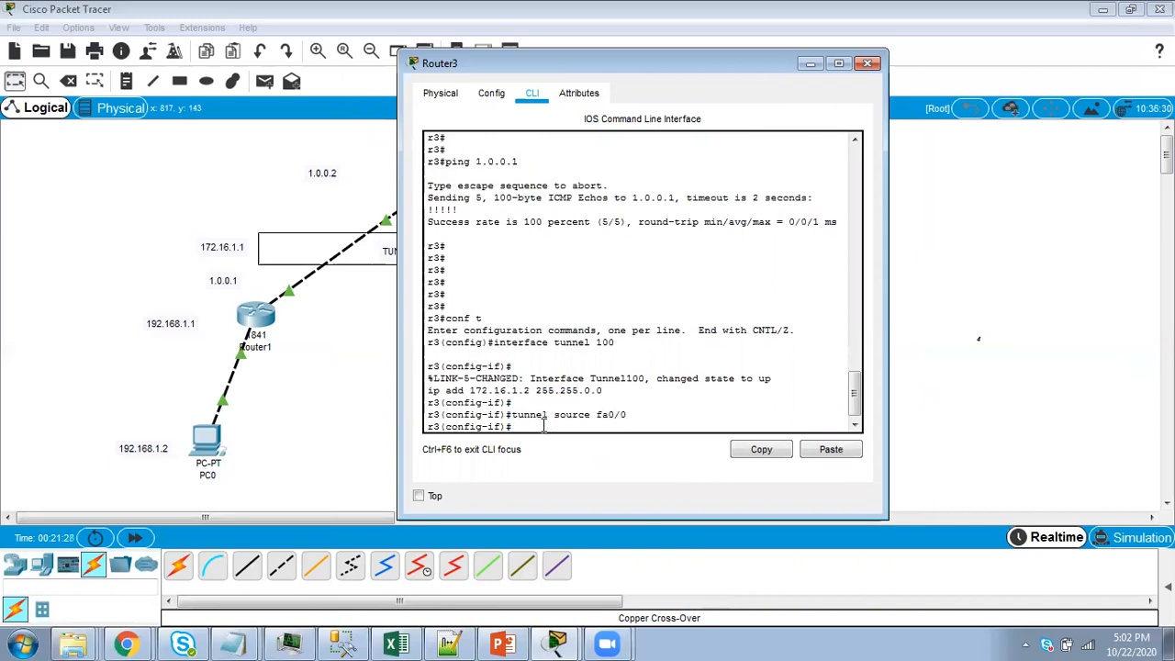
# Close Router3's window to check the topology, reopen it maximized and set the tunnel destination to 1.0.0.1
pyautogui.click(868, 63)
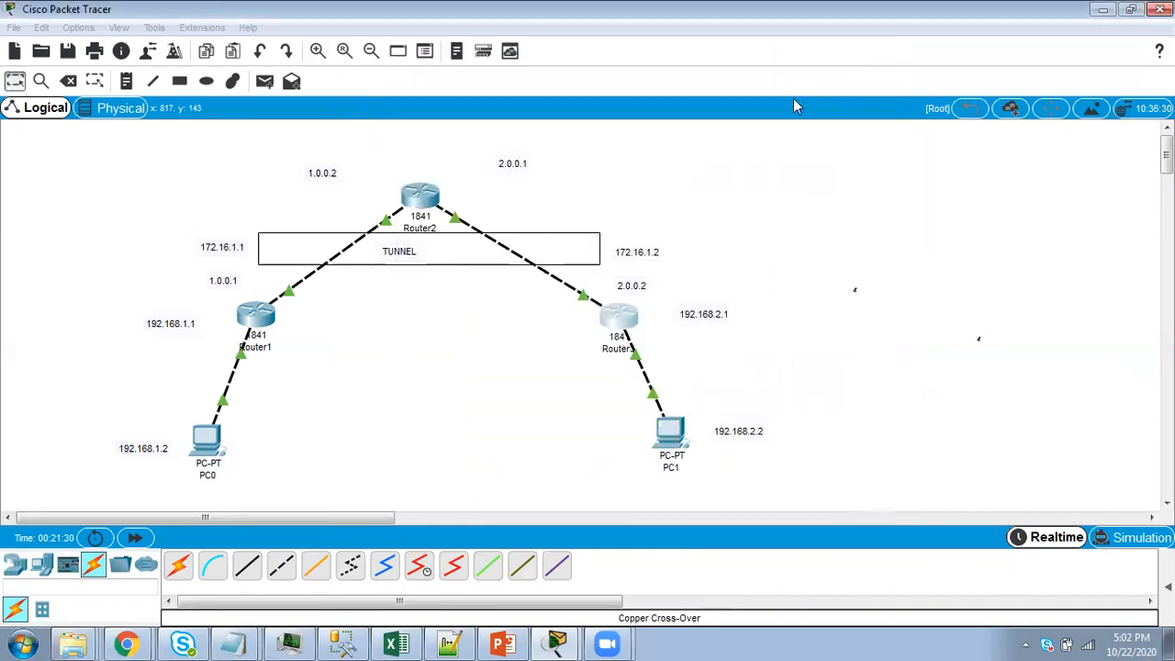
pyautogui.click(619, 315)
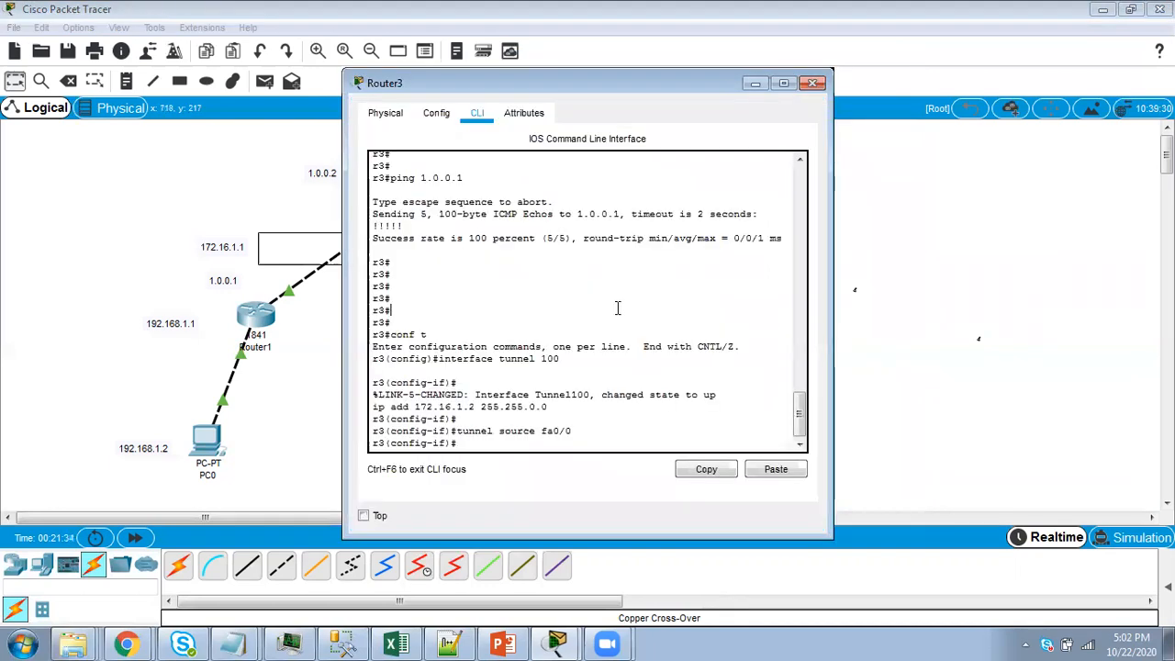
pyautogui.click(784, 83)
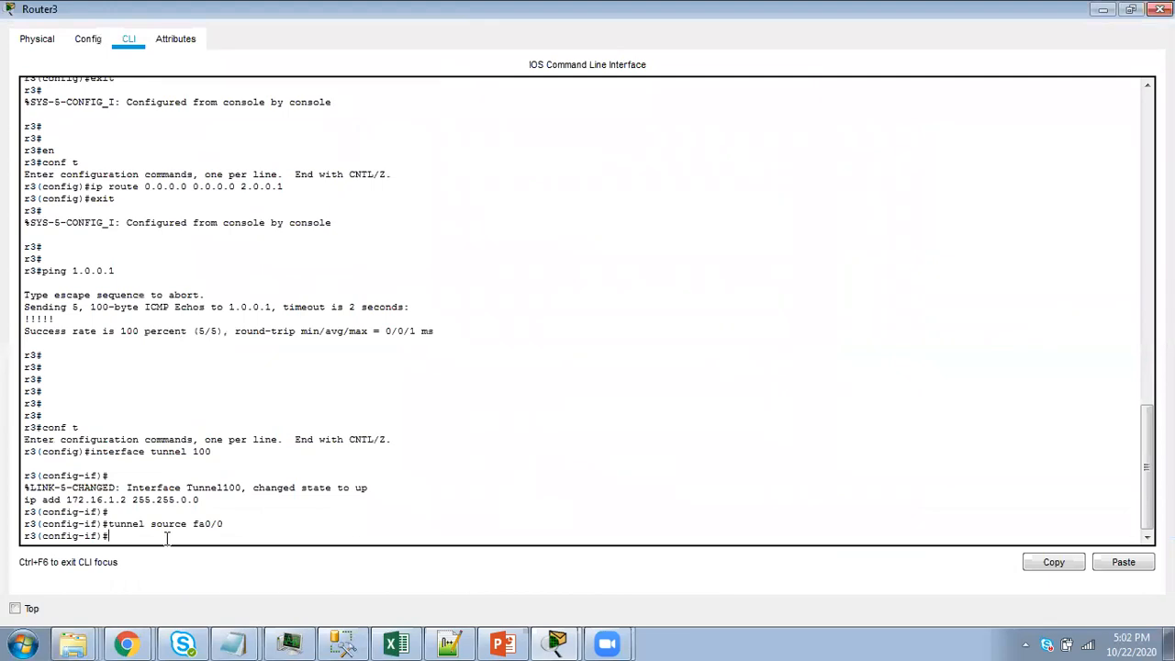
pyautogui.write('unnel destination 1.0.0.1')
pyautogui.press('Return')
# Enable Router3's tunnel interface with no shut
pyautogui.write('n0')
pyautogui.press('BackSpace')
pyautogui.press('BackSpace')
pyautogui.press('Return')
pyautogui.write('no sh')
pyautogui.press('Return')
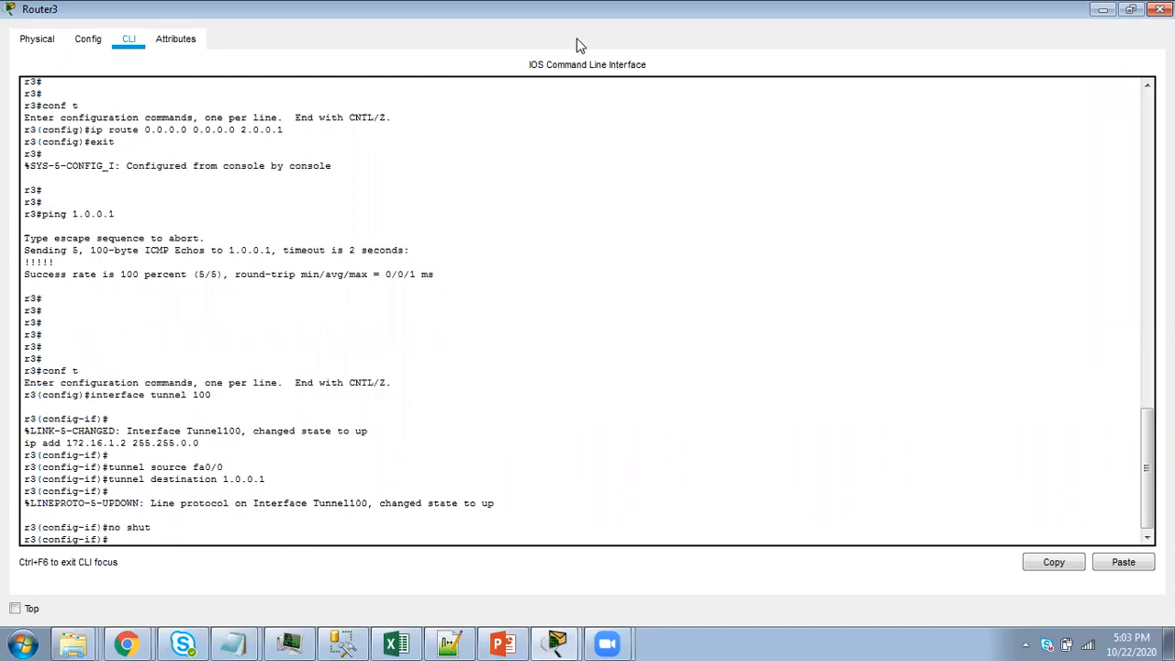
# Switch to PowerPoint, review the slides on Router R3's VPN tunnel and the ping test, and return to Packet Tracer
pyautogui.hotkey('alt', 'Tab')
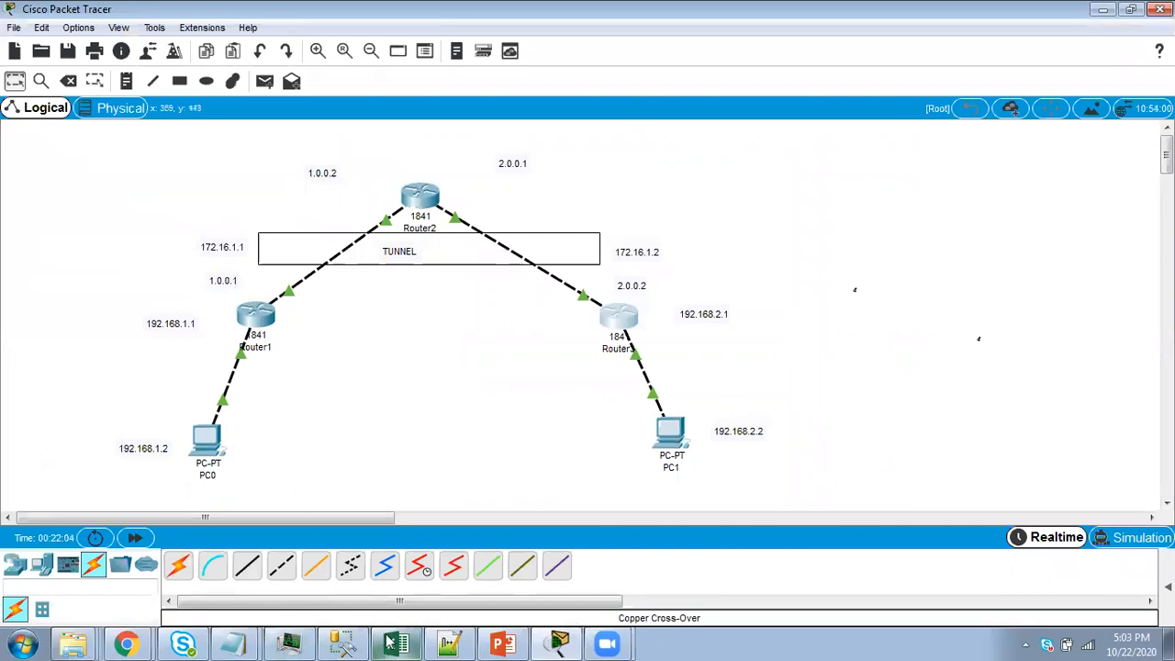
pyautogui.click(503, 642)
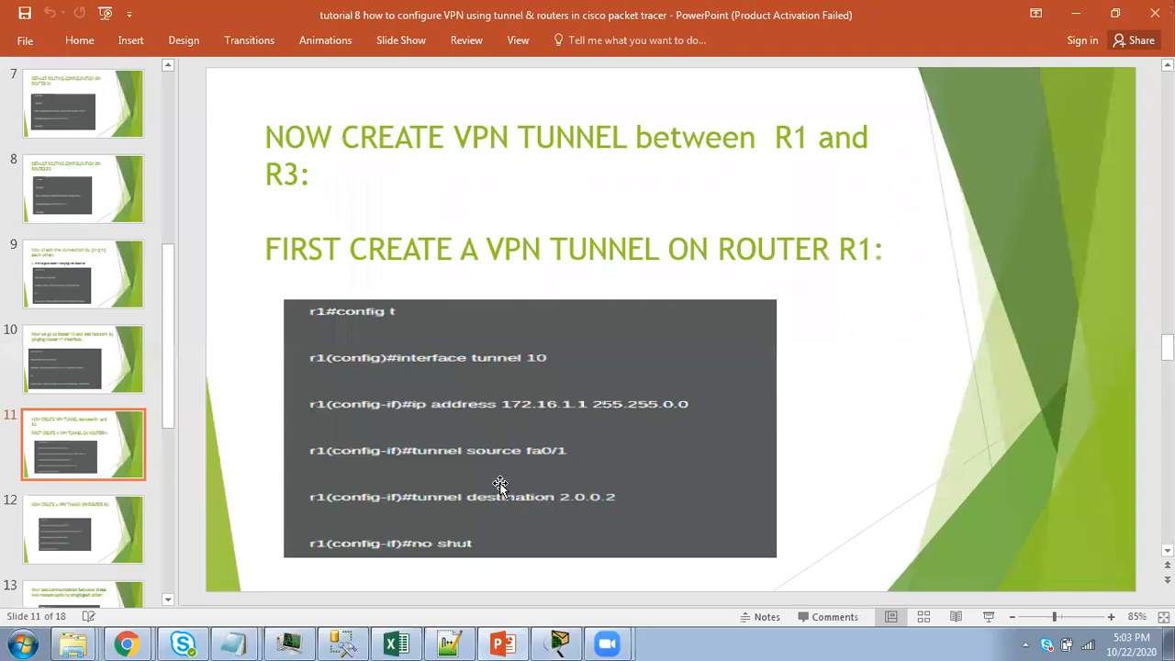
pyautogui.scroll(-1, 843, 442)
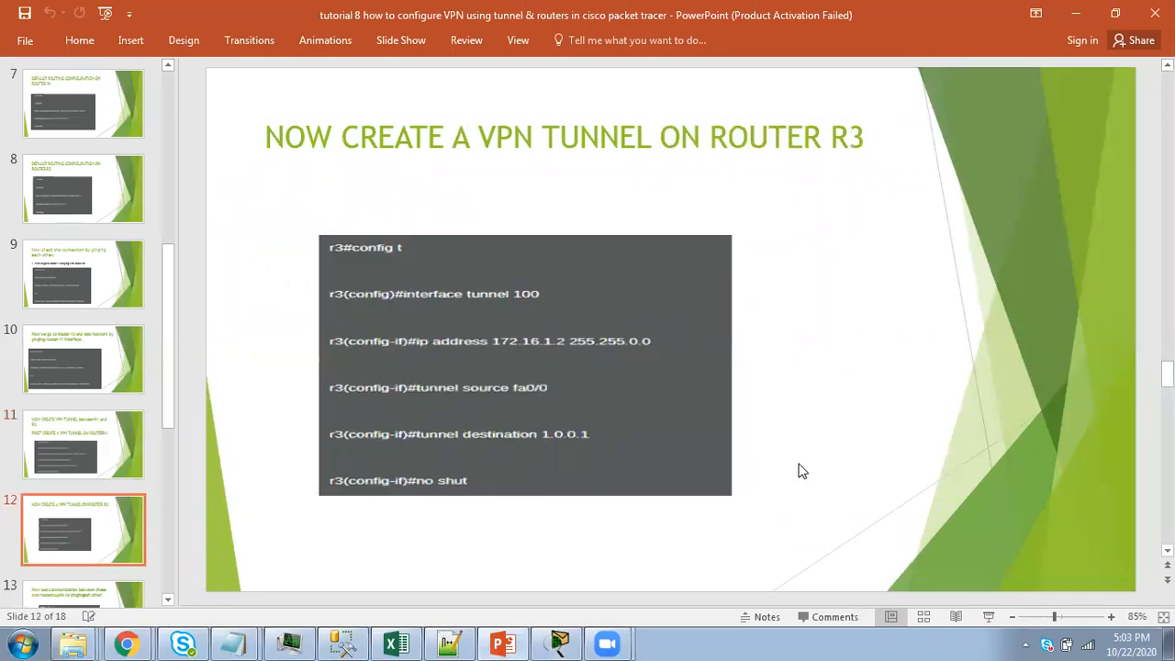
pyautogui.scroll(-1, 788, 501)
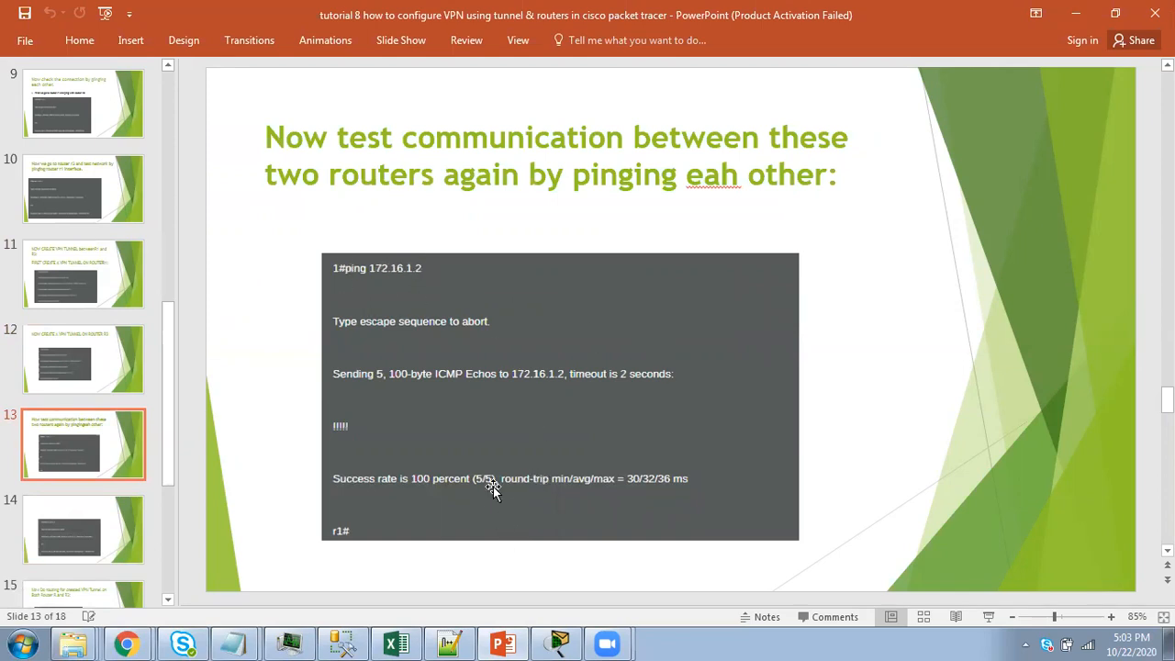
pyautogui.click(505, 642)
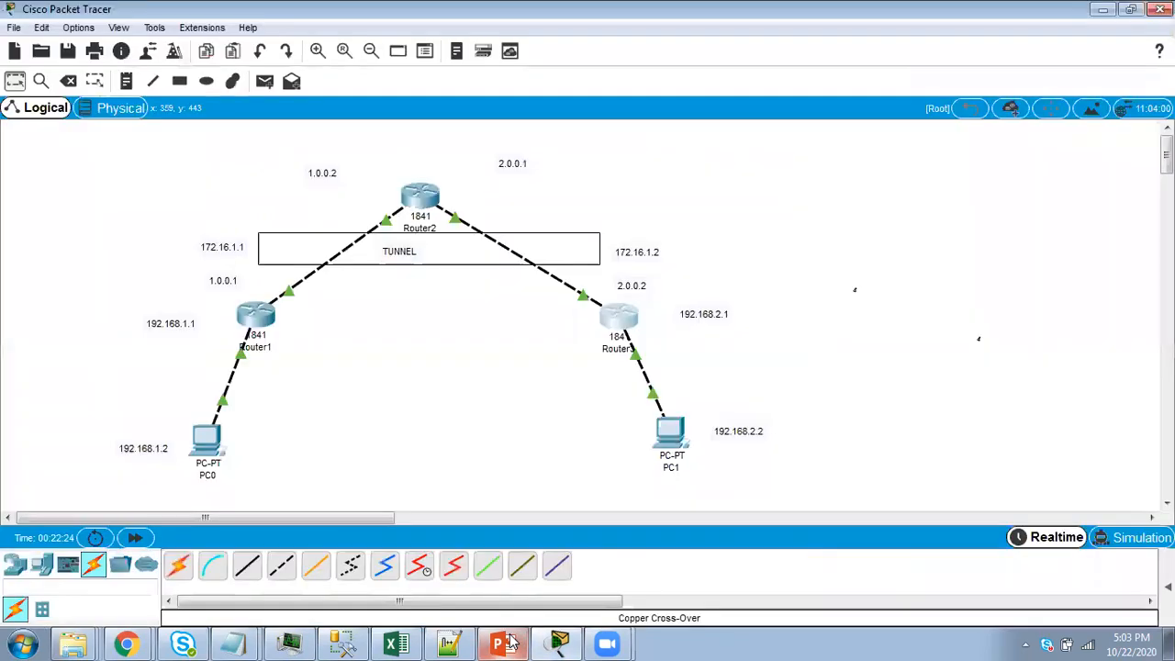
# Reopen Router1's command line and exit interface and global configuration modes back to the privileged prompt
pyautogui.click(257, 319)
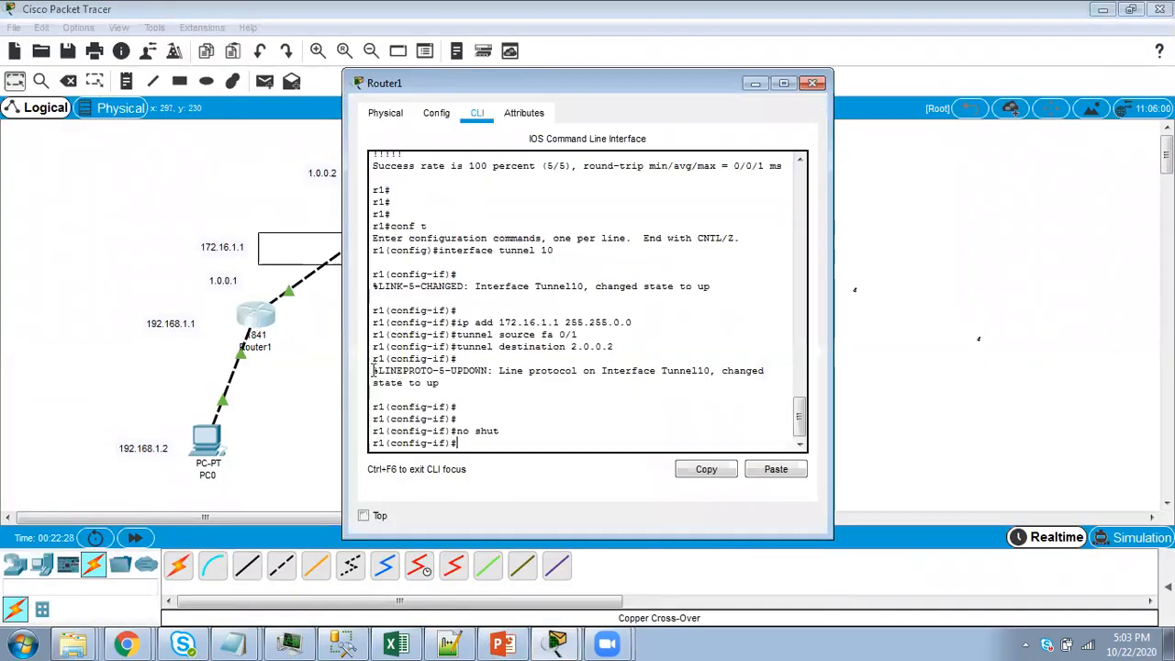
pyautogui.write('exit')
pyautogui.press('Return')
pyautogui.press('Return')
pyautogui.press('Return')
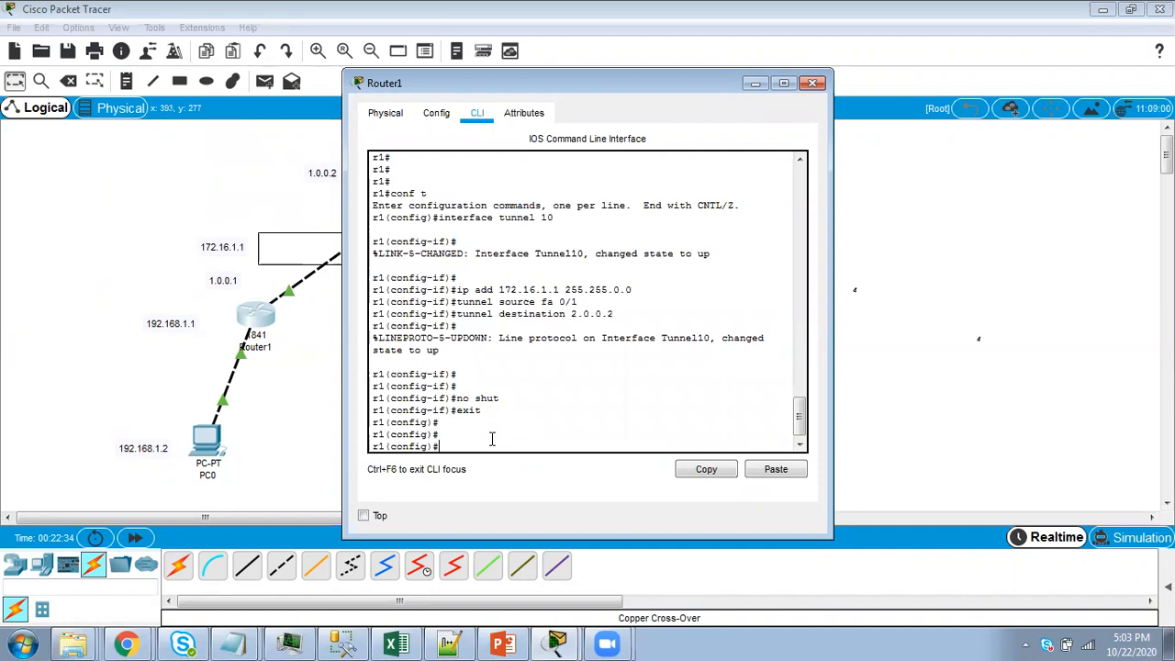
pyautogui.write('exit\\')
pyautogui.press('BackSpace')
pyautogui.press('Return')
pyautogui.press('Return')
pyautogui.press('Return')
# Ping Router3's tunnel address 172.16.1.2 from Router1, compare it with the topology, and close Router1's window
pyautogui.write('ping 1')
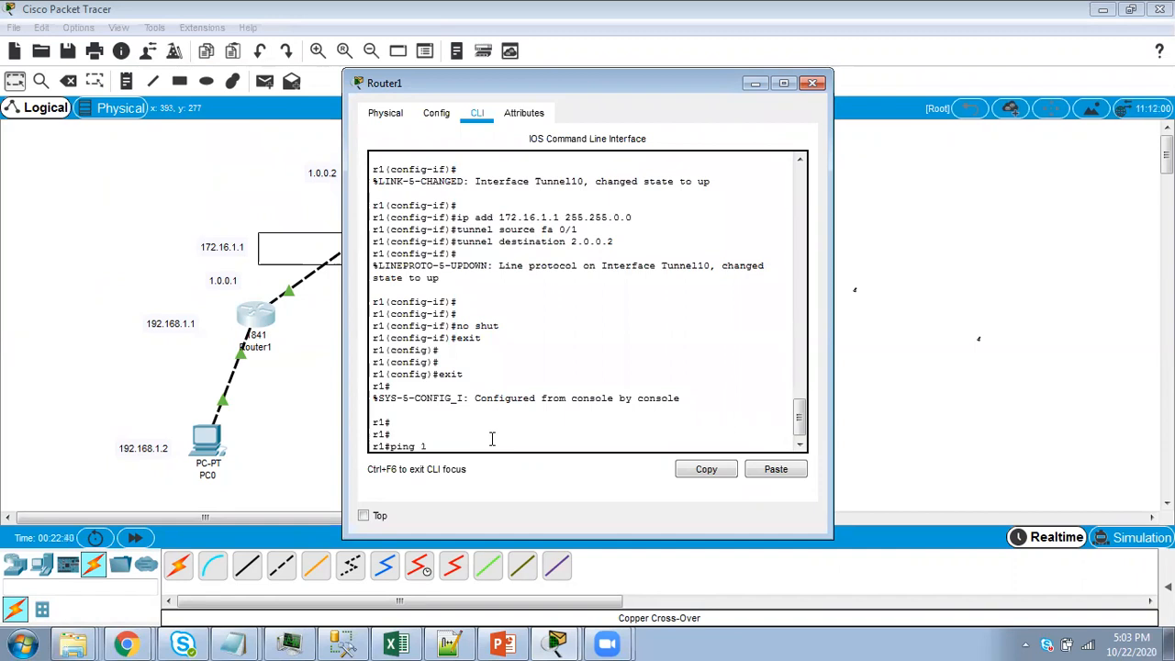
pyautogui.write('72.16.1.2')
pyautogui.press('Return')
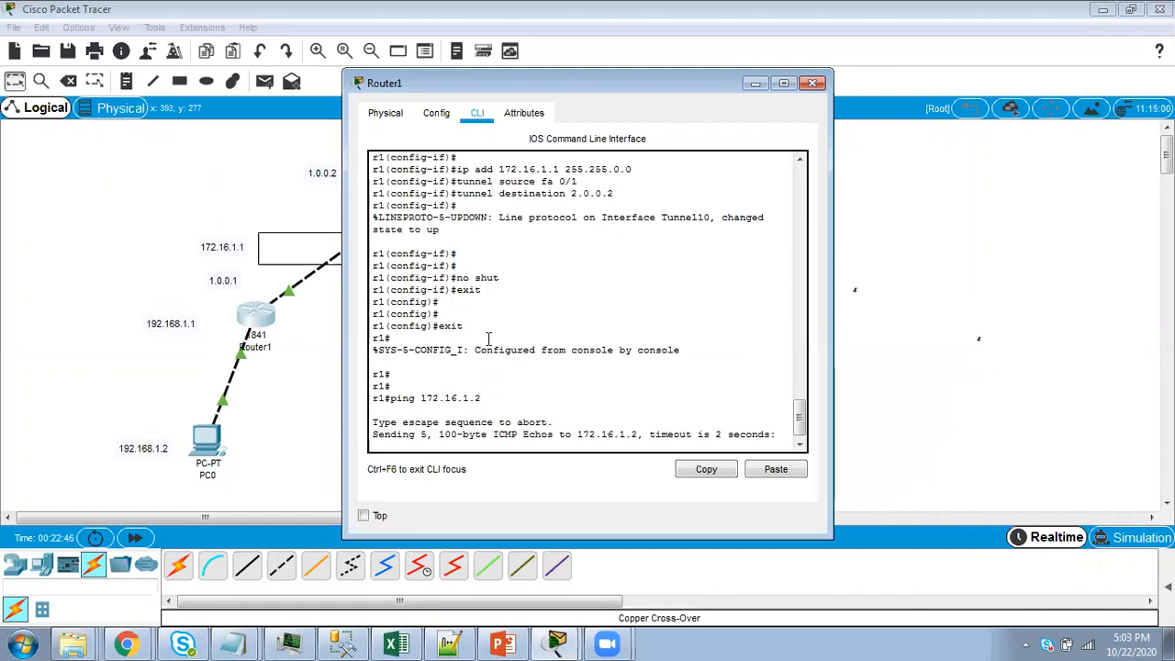
pyautogui.moveTo(601, 81); pyautogui.dragTo(1010, 123)
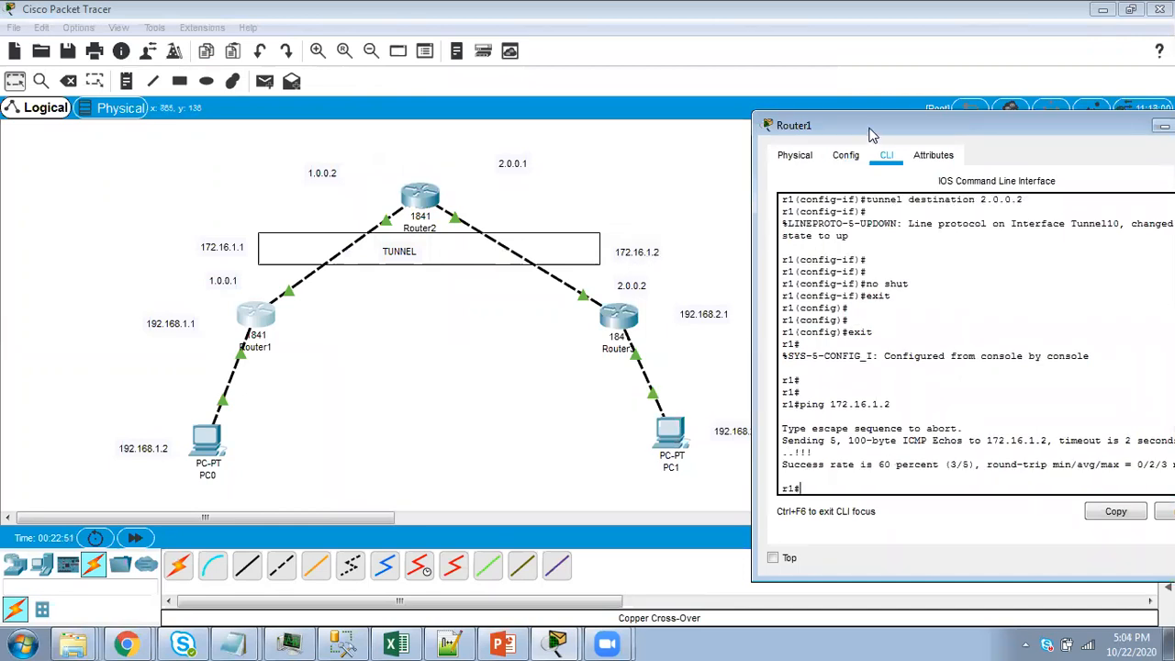
pyautogui.moveTo(872, 133); pyautogui.dragTo(649, 109)
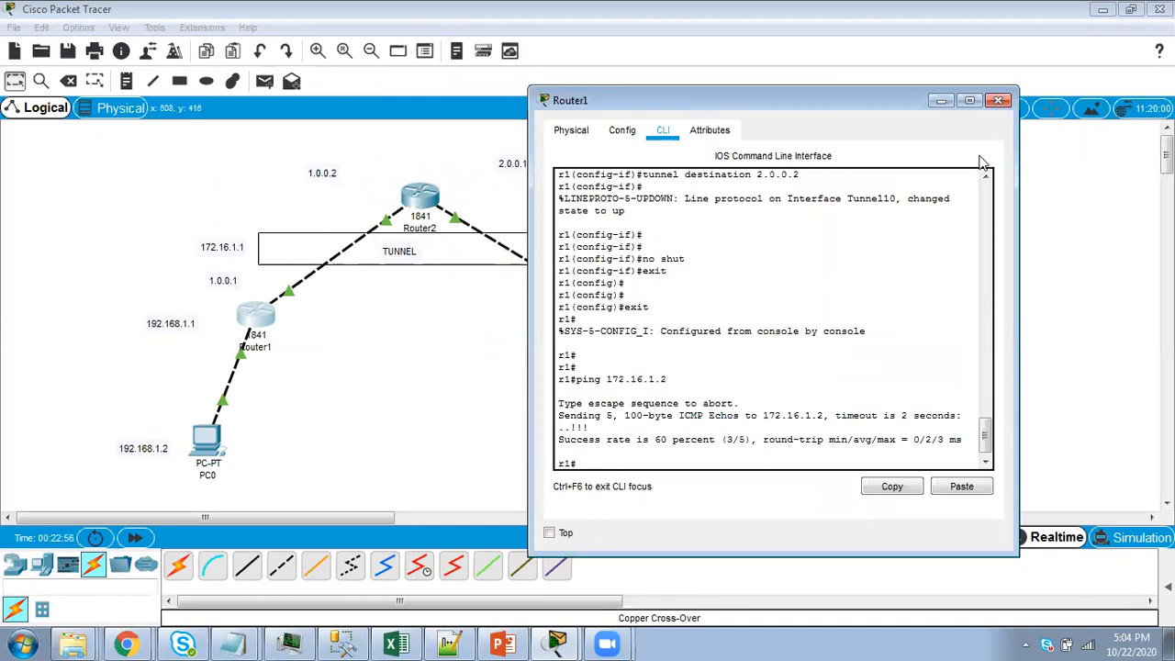
pyautogui.click(999, 101)
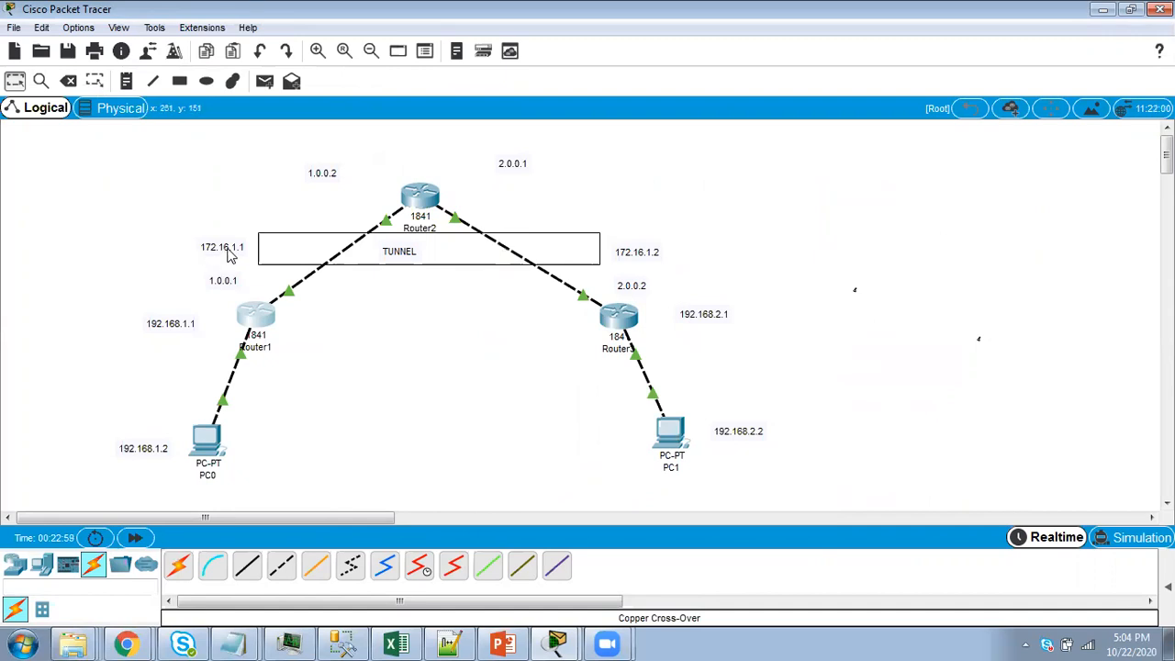
# Reopen Router3's command line and exit interface and global configuration modes back to the privileged prompt
pyautogui.click(608, 316)
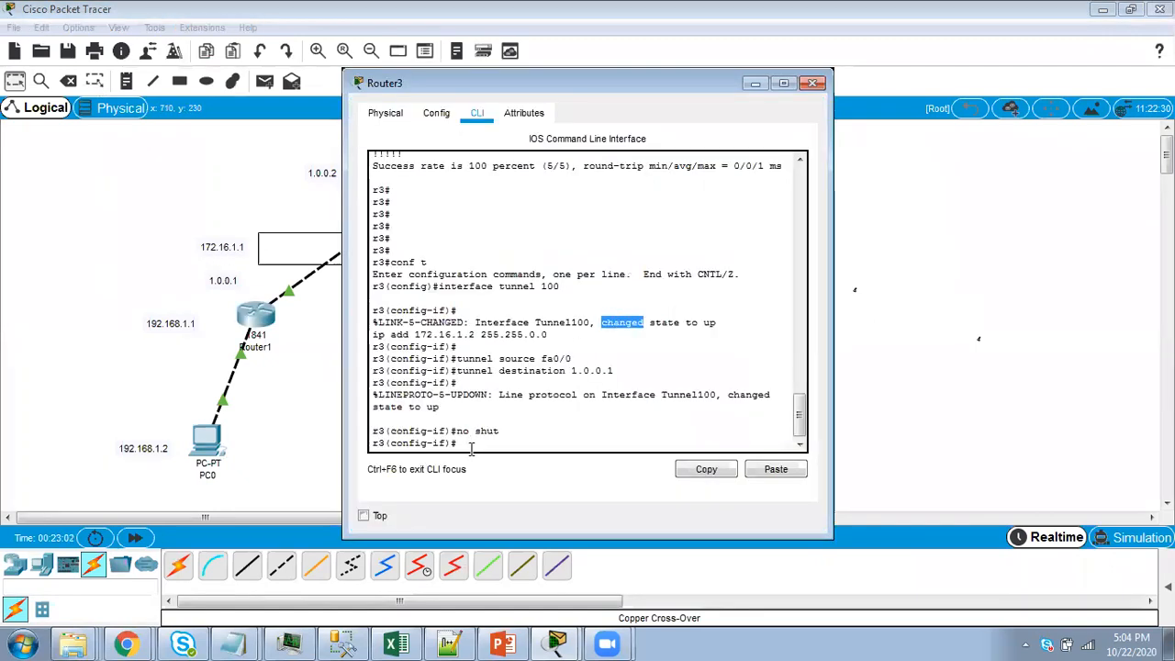
pyautogui.write('exit')
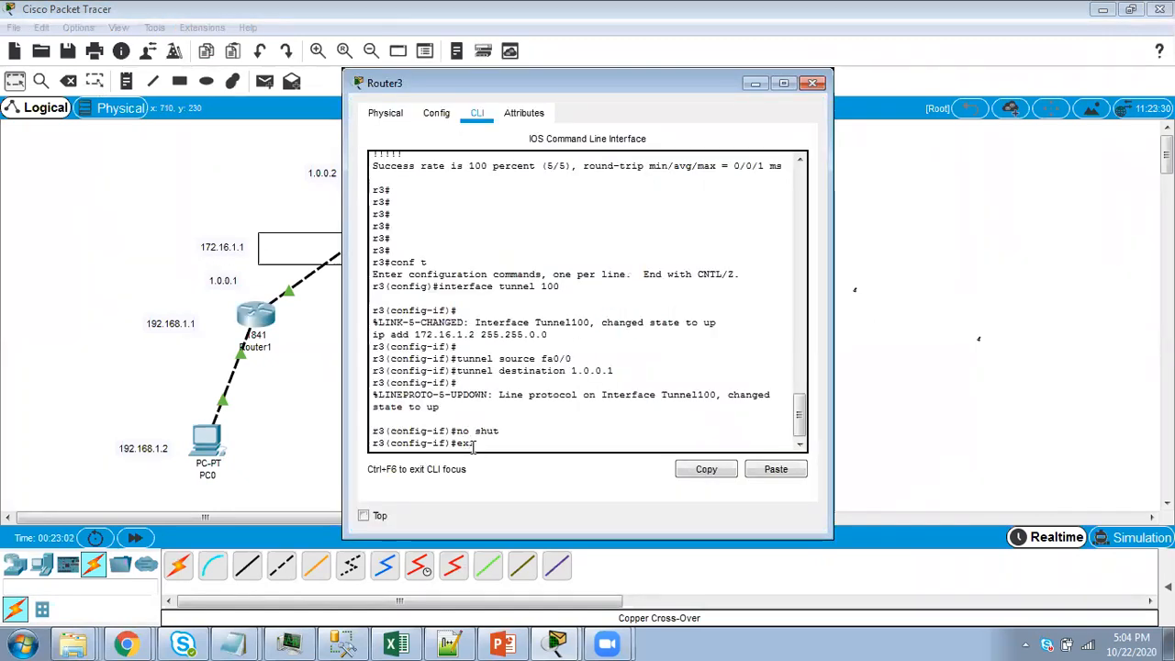
pyautogui.press('Return')
pyautogui.press('Return')
pyautogui.press('Return')
pyautogui.press('Return')
pyautogui.press('Return')
pyautogui.press('Return')
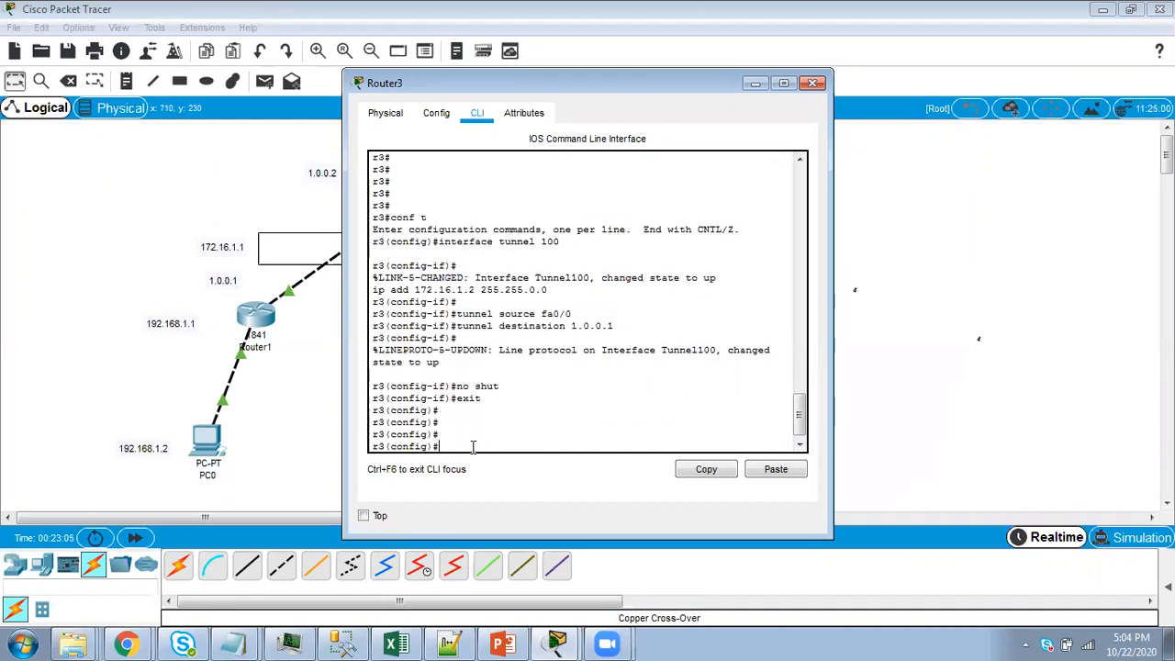
pyautogui.write('exit')
pyautogui.press('Return')
pyautogui.press('Return')
pyautogui.press('Return')
pyautogui.press('Return')
pyautogui.press('Return')
pyautogui.press('Return')
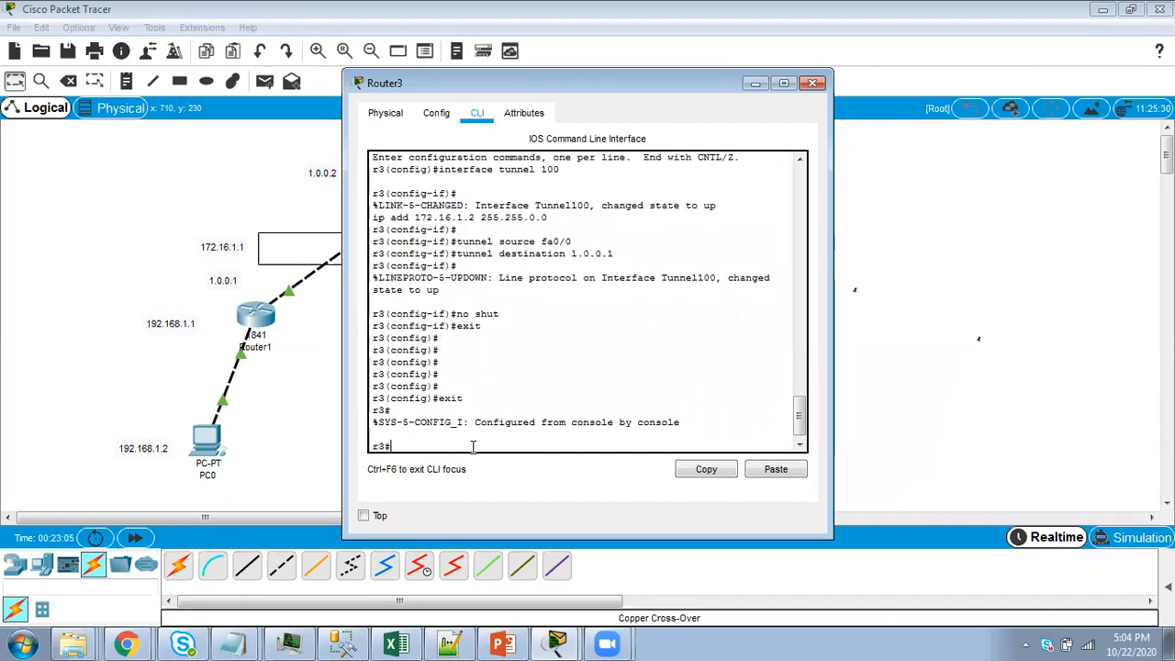
# Ping Router1's tunnel address 172.16.1.1 from Router3 and close Router3's window
pyautogui.write('ping 1')
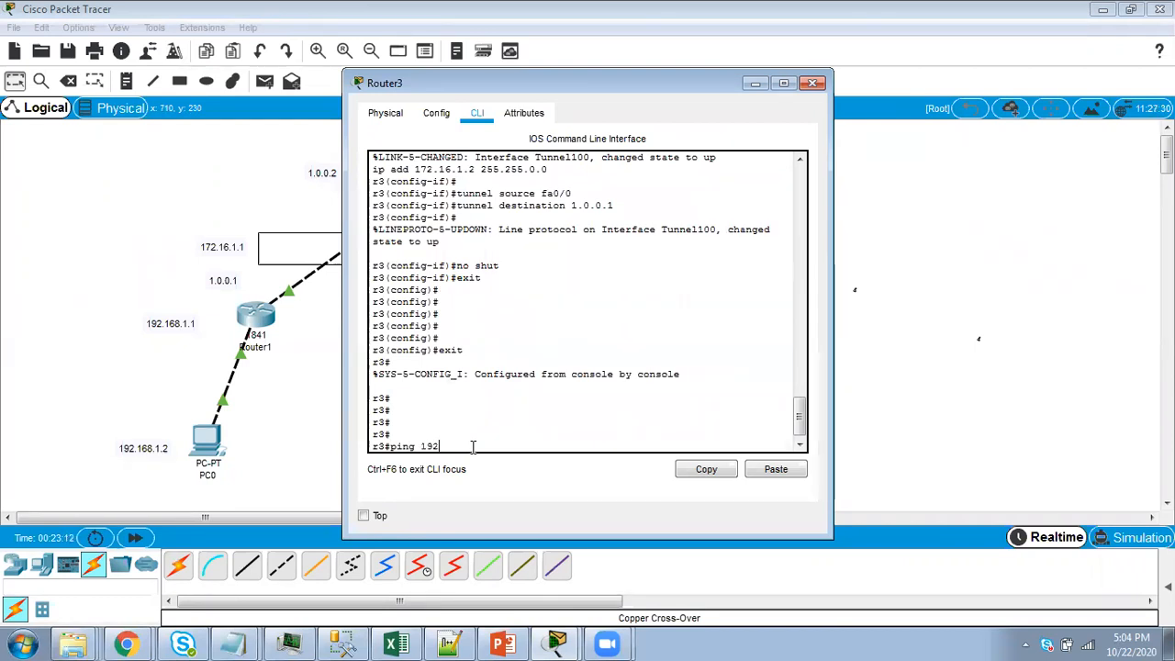
pyautogui.write('72.16.1.1')
pyautogui.press('Return')
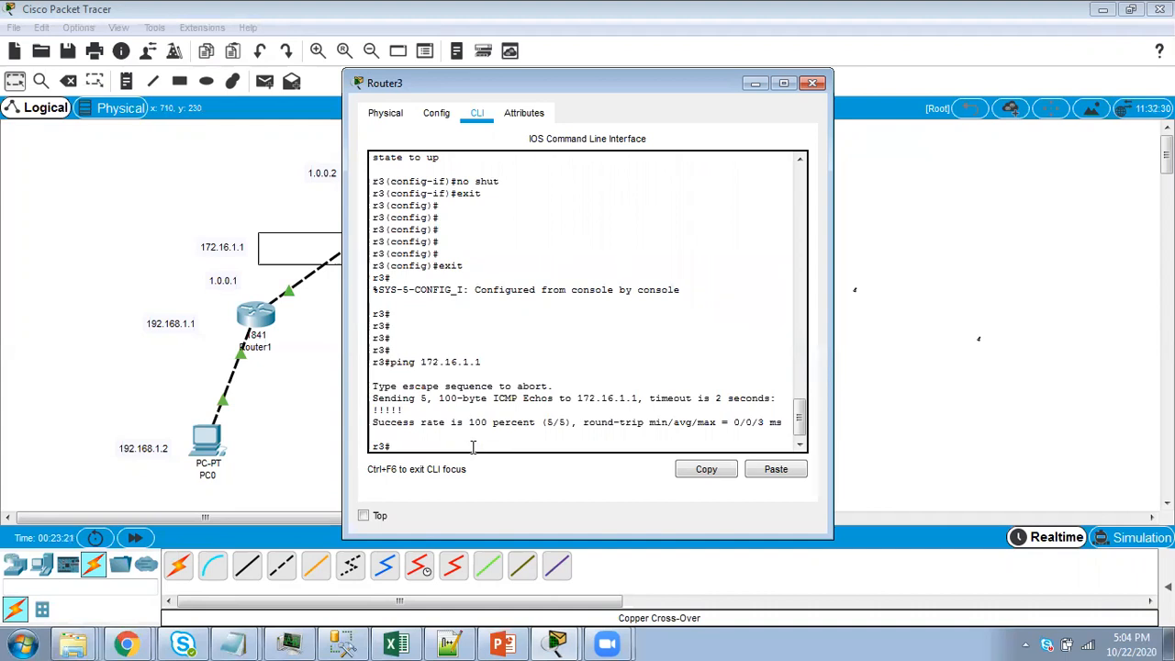
pyautogui.click(813, 83)
# Reopen Router1's command line, ping Router3's tunnel address 172.16.1.2 again, and close the window
pyautogui.click(255, 317)
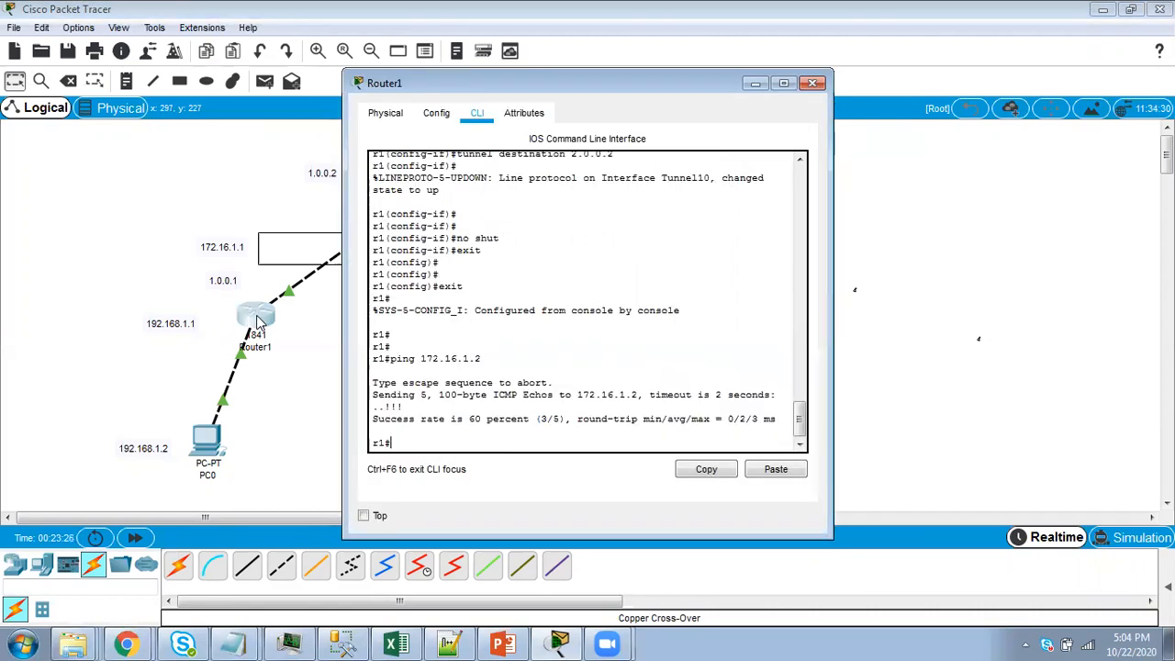
pyautogui.write('pin')
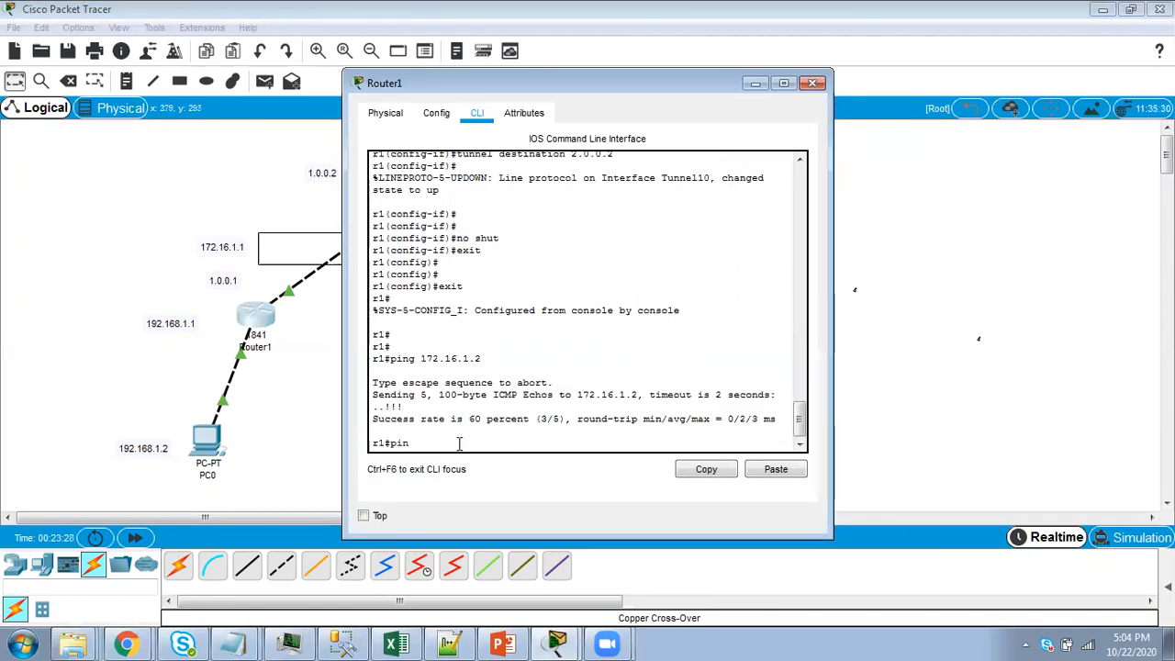
pyautogui.write('g 172.16.1.2')
pyautogui.press('Return')
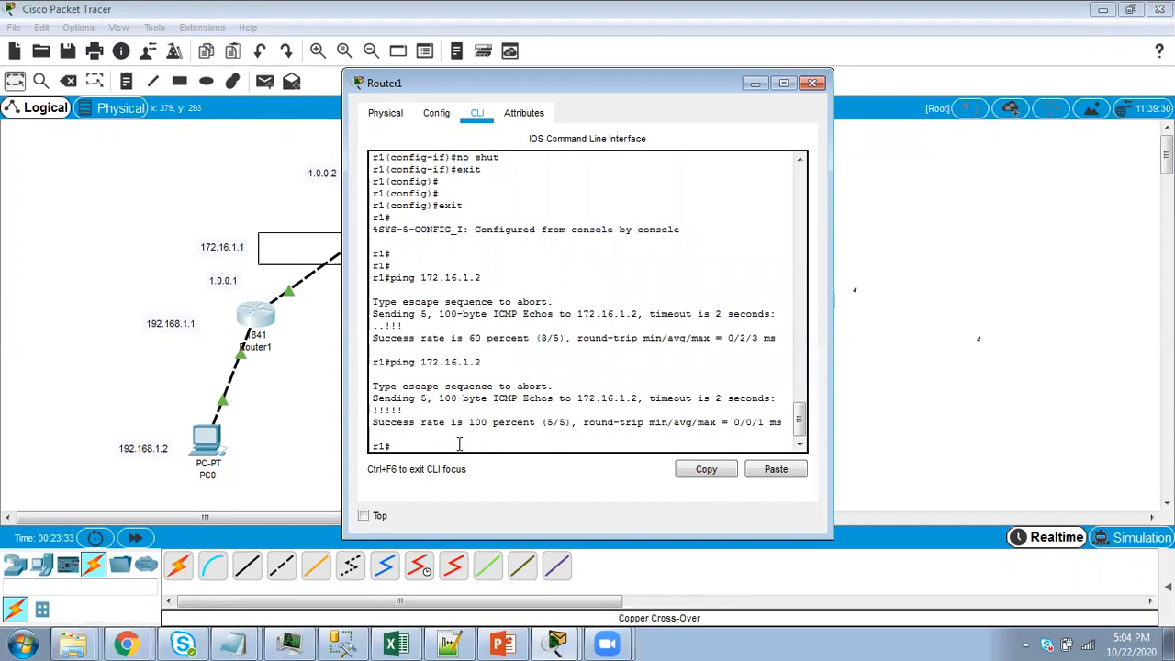
pyautogui.click(812, 84)
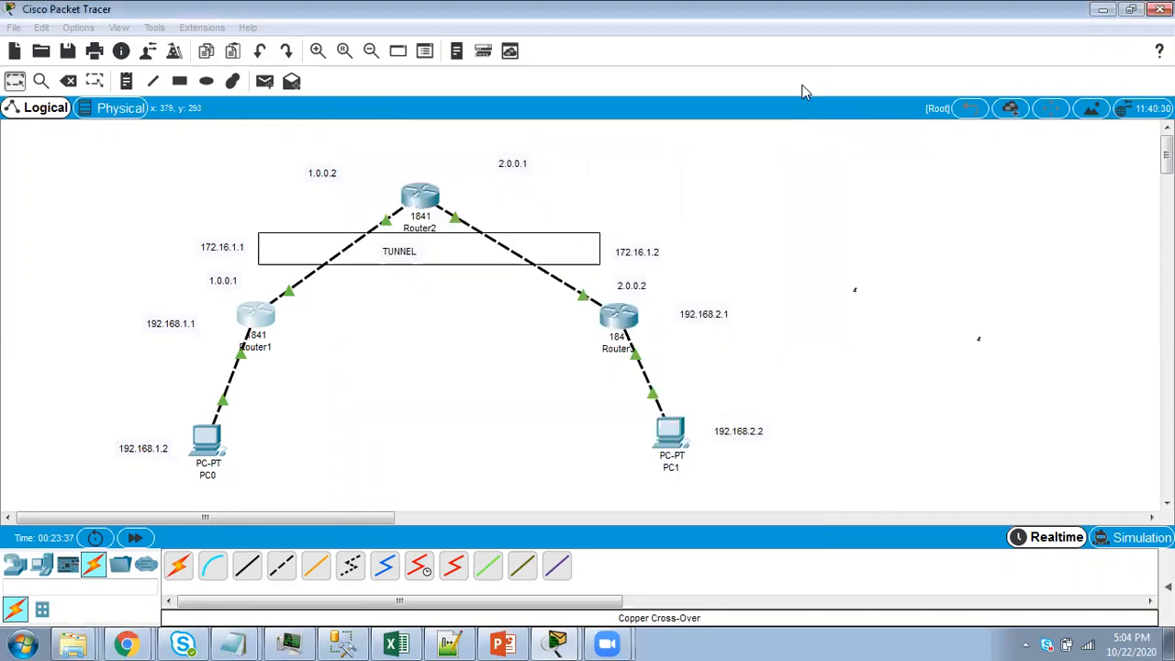
# Switch to PowerPoint and review the router ping test slides and the slide on routing for the VPN tunnel
pyautogui.click(504, 643)
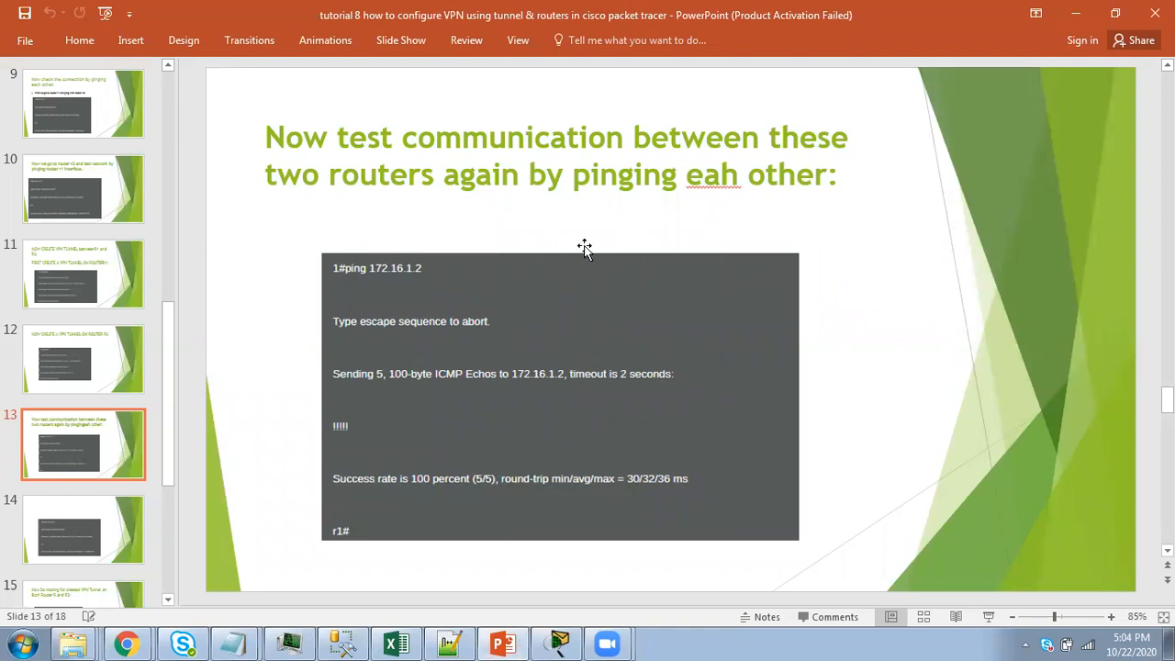
pyautogui.scroll(-2, 588, 251)
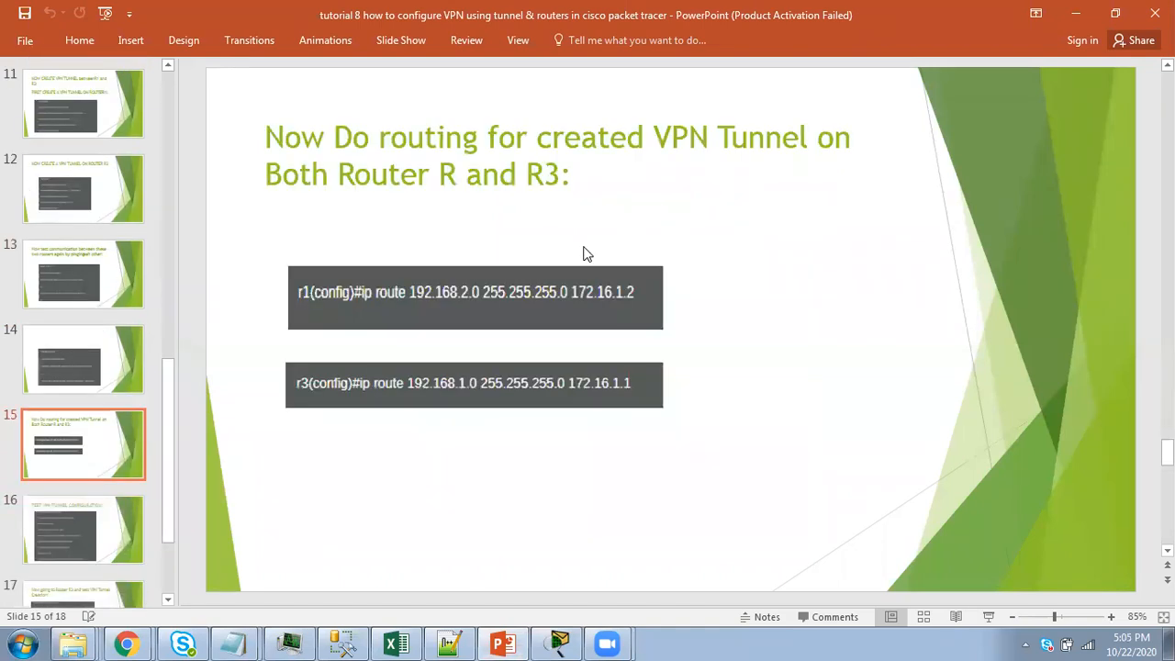
pyautogui.scroll(1, 584, 248)
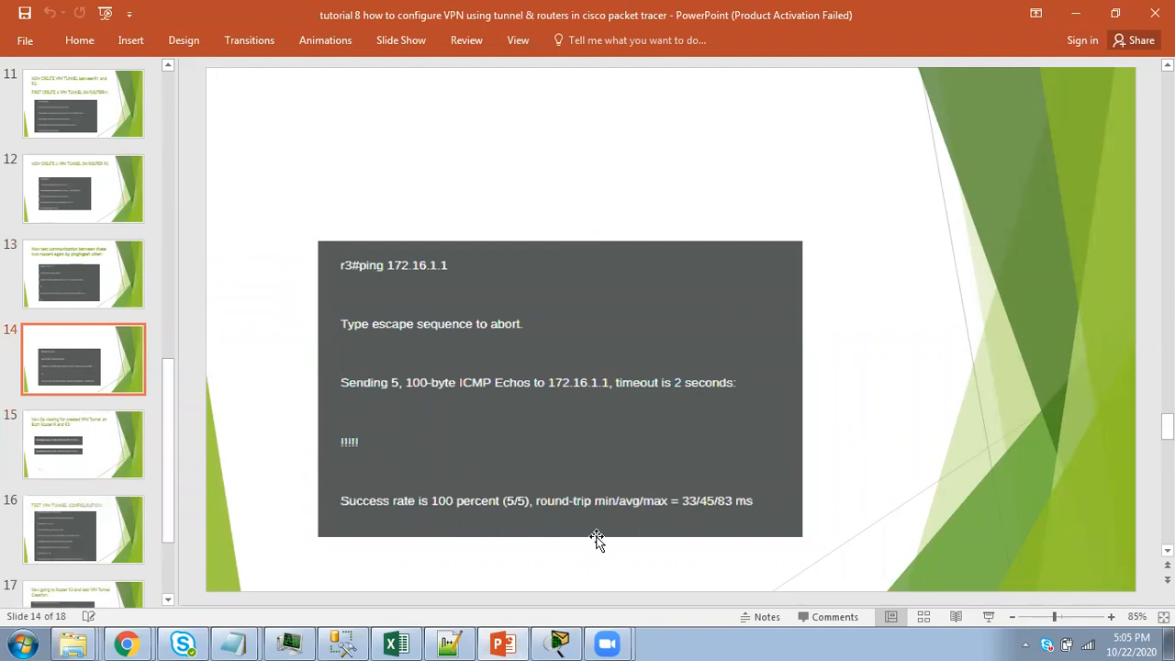
pyautogui.scroll(1, 518, 479)
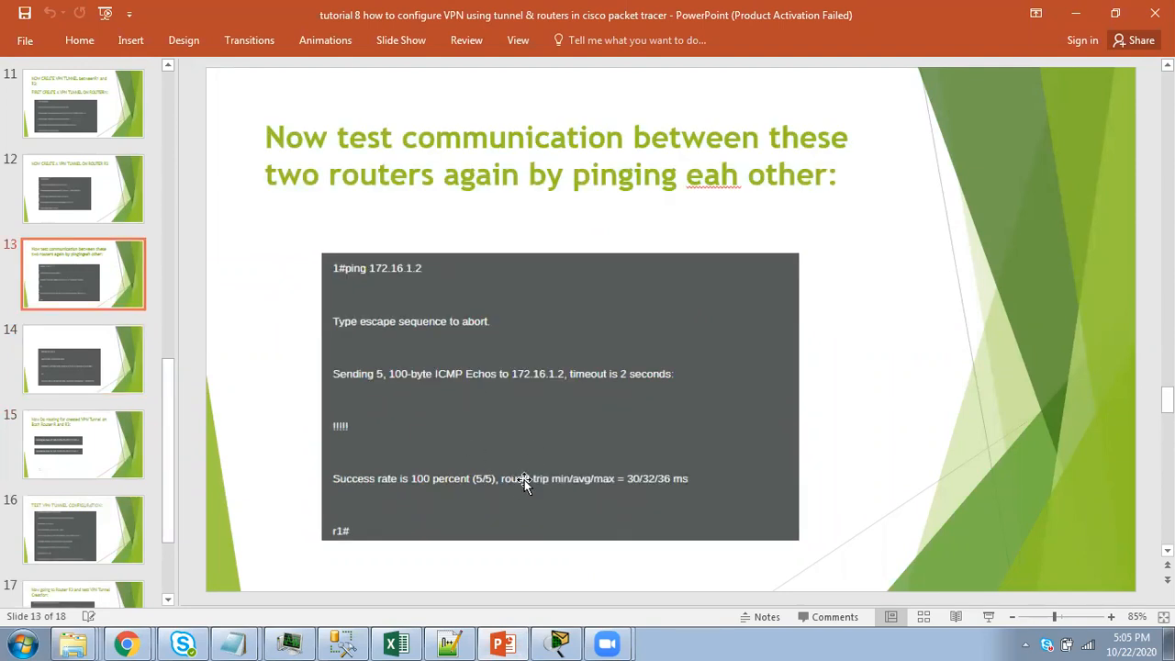
pyautogui.scroll(-2, 524, 482)
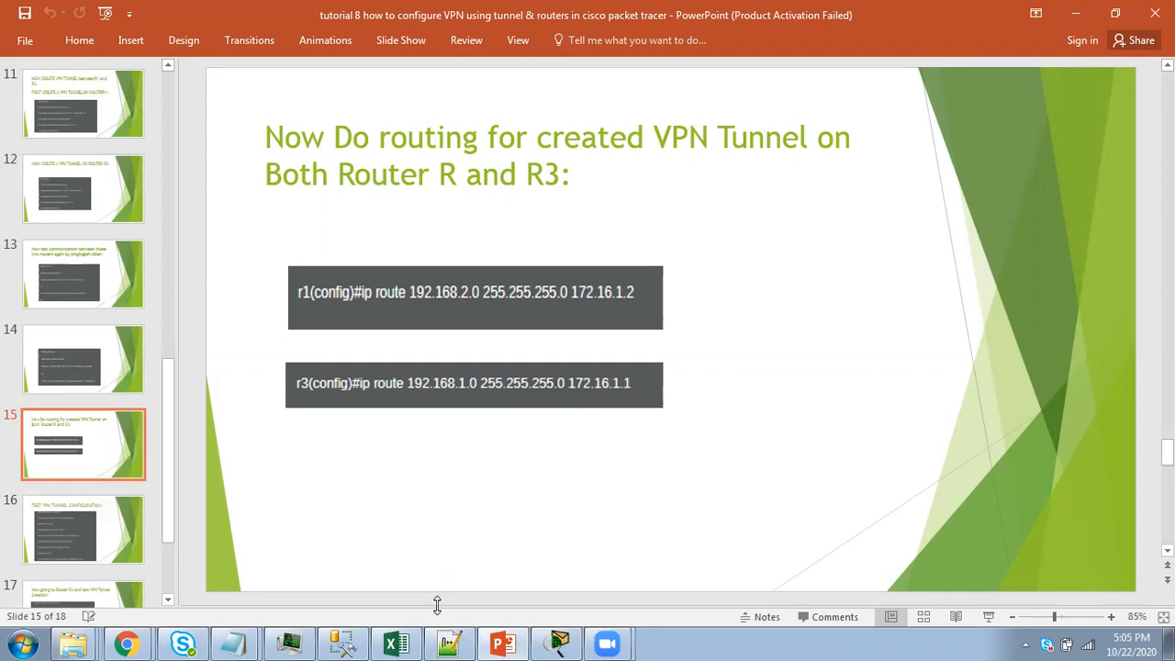
# In Packet Tracer, try the command ip route 192.168.1.0 255.255.255.0 172.16.1.1 at Router1's privileged prompt
pyautogui.click(560, 642)
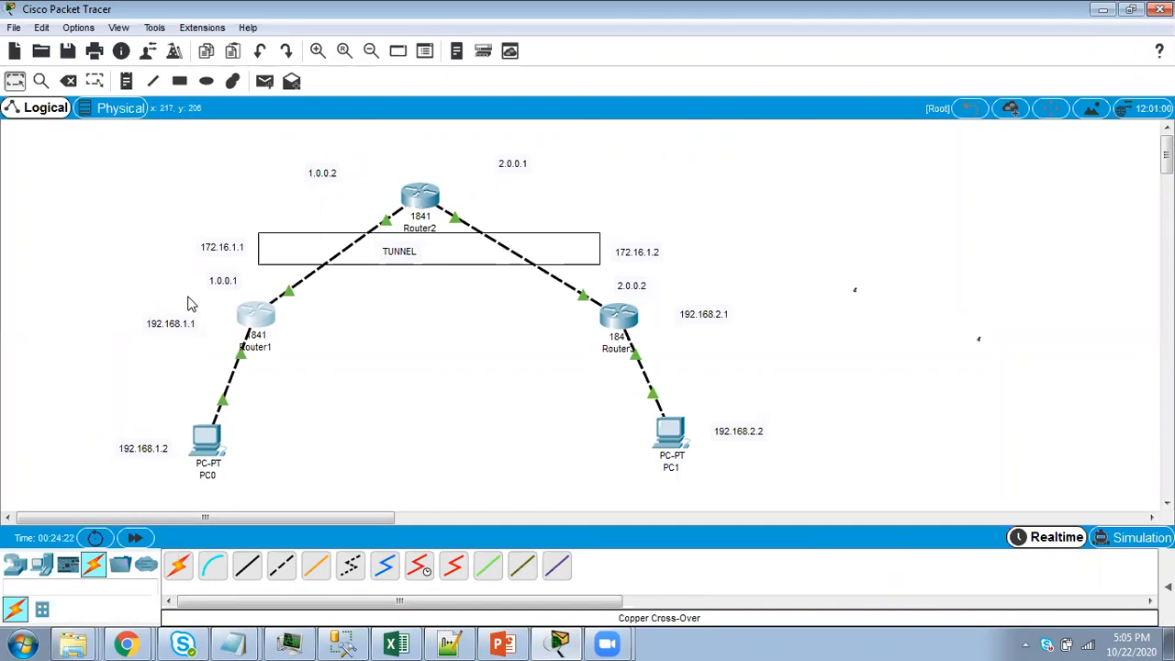
pyautogui.click(265, 326)
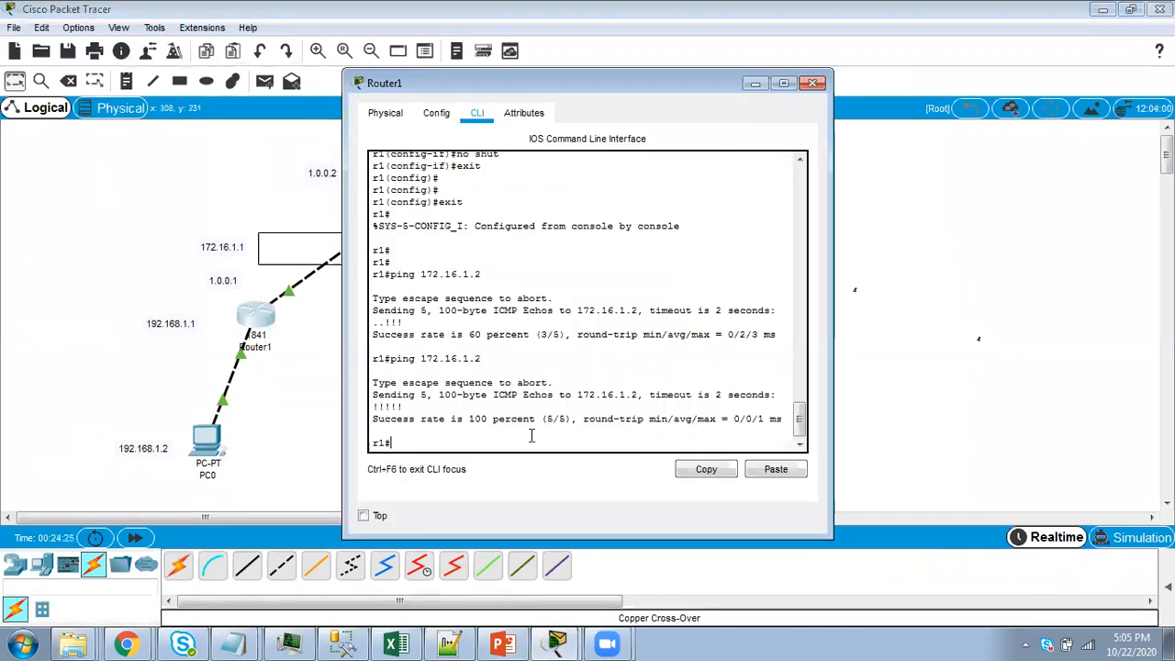
pyautogui.click(783, 83)
pyautogui.write('ip route')
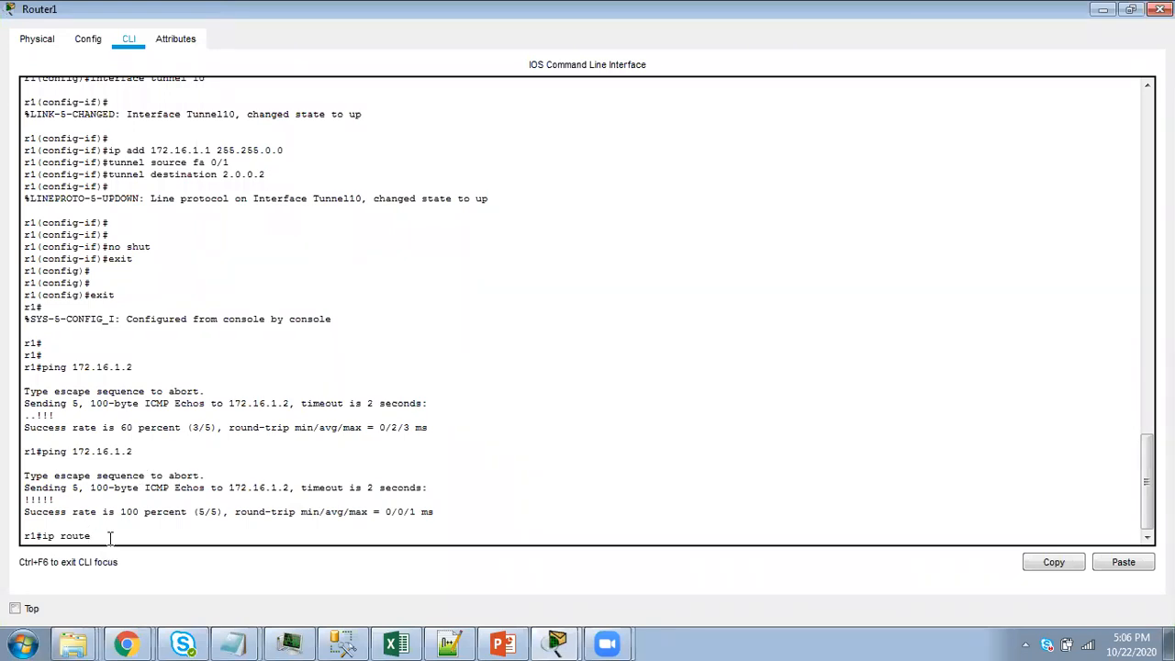
pyautogui.write('192.168.1.0 255.255.255.0 172.16.1.1')
pyautogui.press('Return')
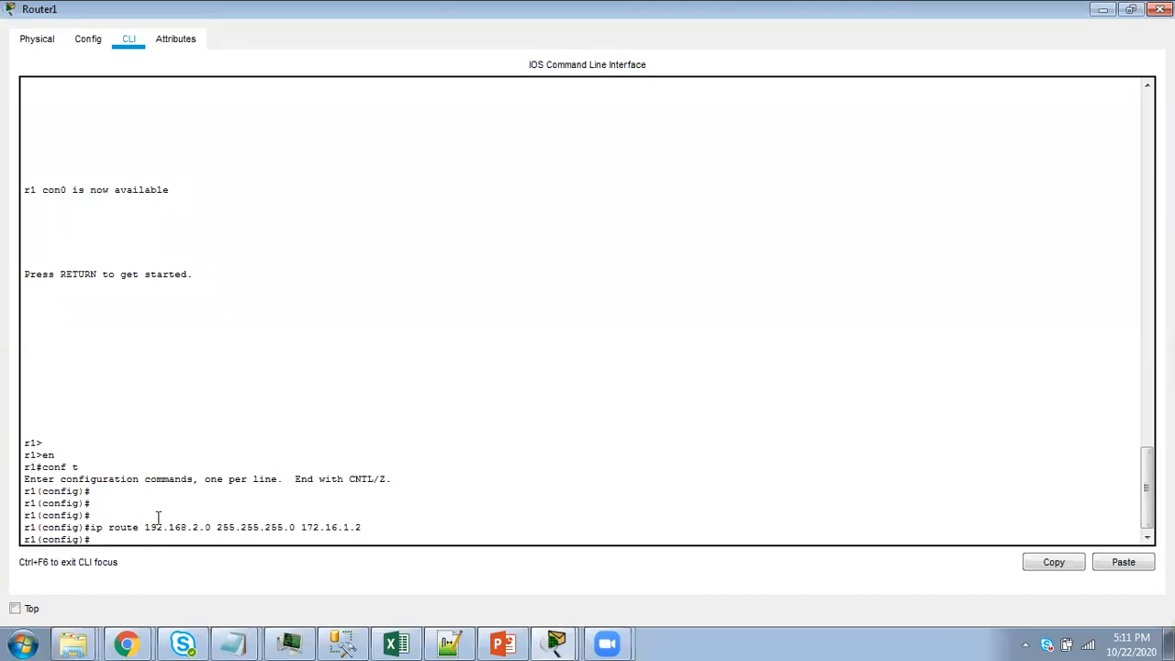
# Review Router1's command history, highlight part of the ip route 192.168.2.0 255.255.255.0 172.16.1.2 command, and close Router1's window
pyautogui.scroll(6, 82, 468)
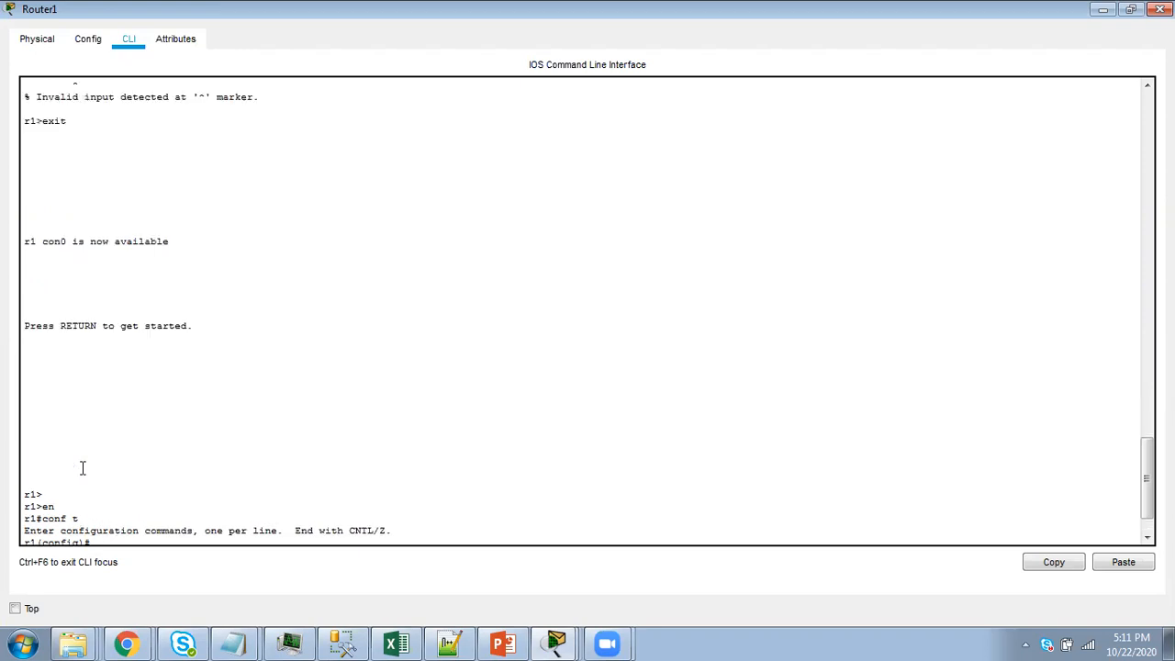
pyautogui.scroll(14, 81, 468)
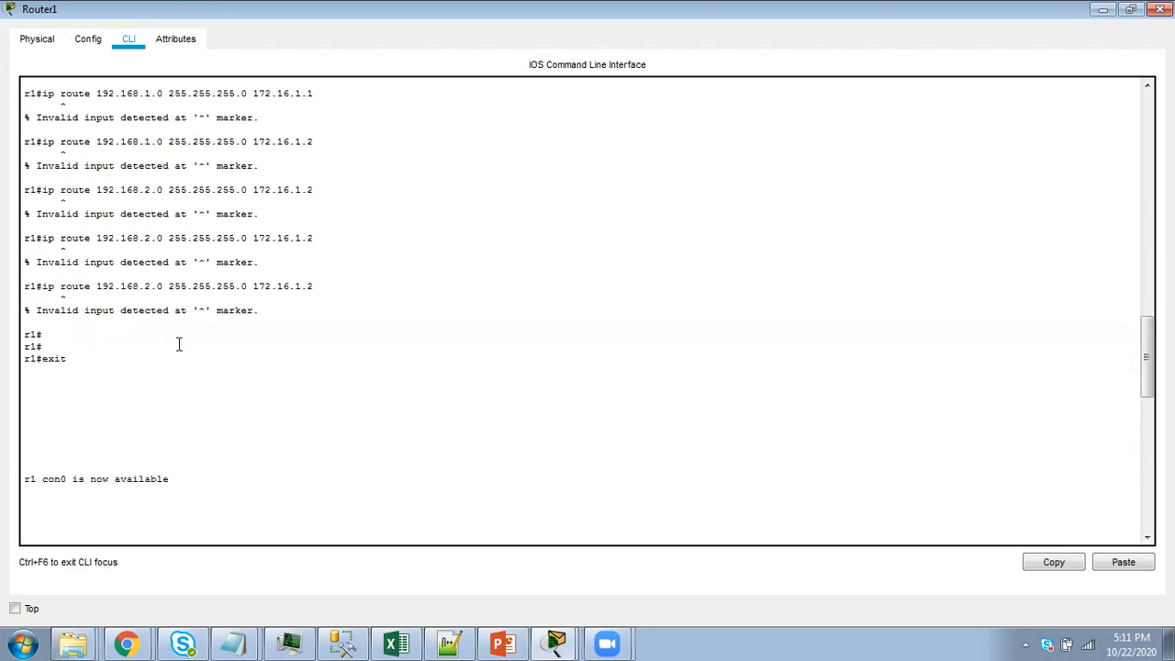
pyautogui.scroll(-10, 177, 344)
pyautogui.scroll(-15, 170, 353)
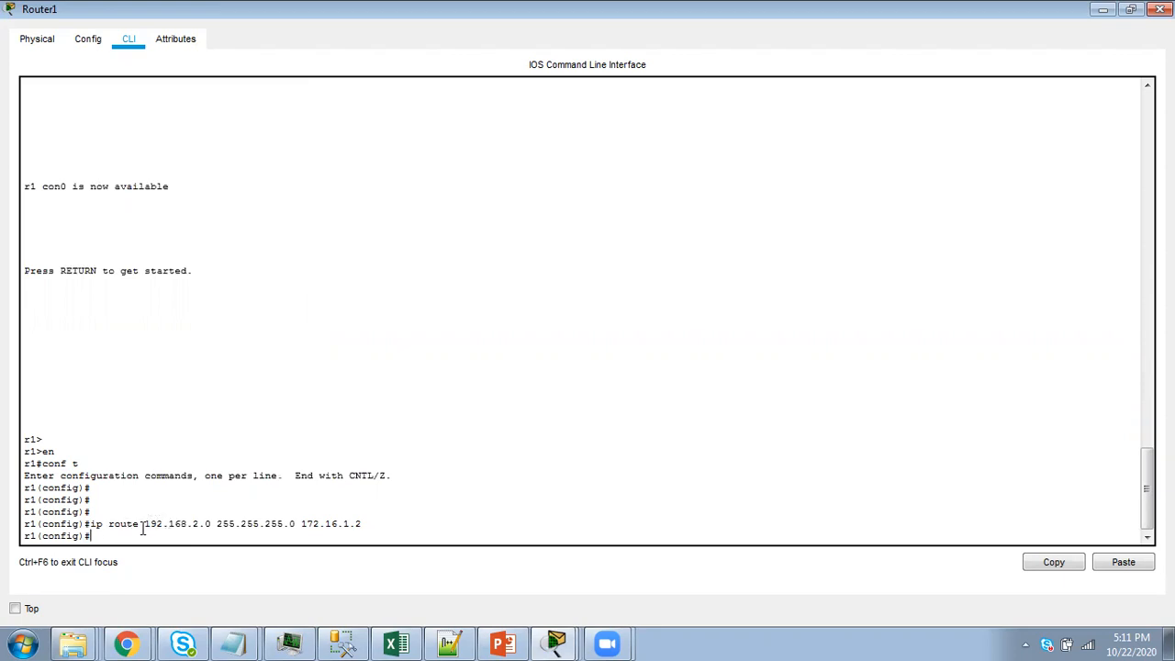
pyautogui.moveTo(144, 525); pyautogui.dragTo(527, 538)
pyautogui.click(1054, 562)
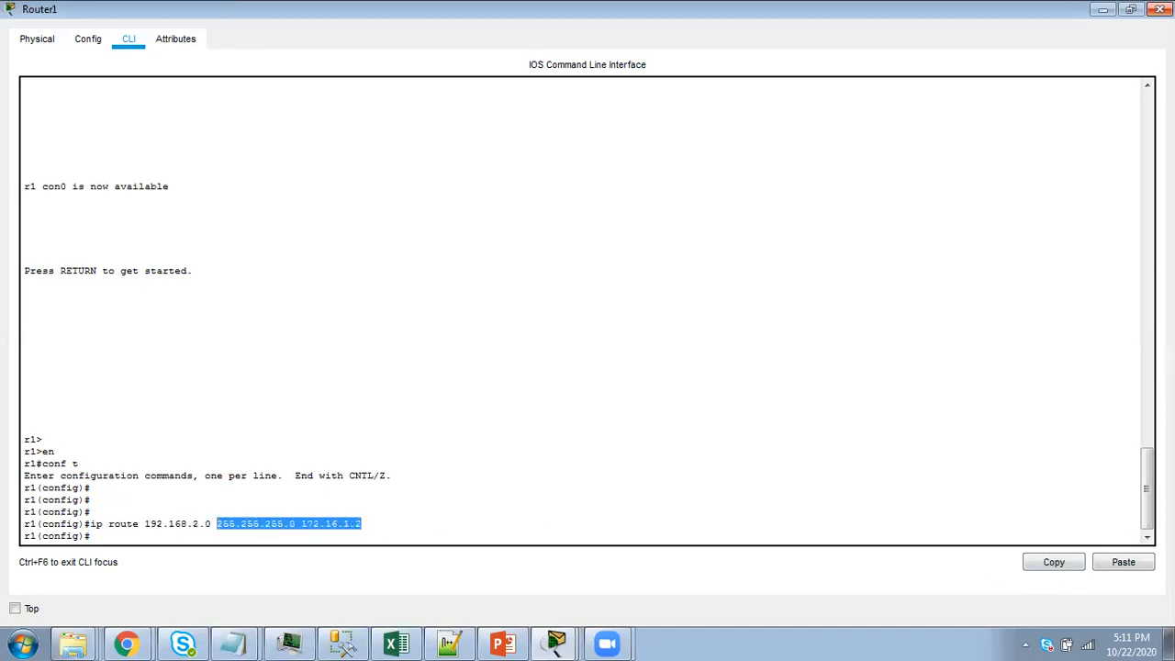
pyautogui.click(1160, 9)
# Open Router3's command line and enter global configuration mode with en and conf t
pyautogui.click(619, 316)
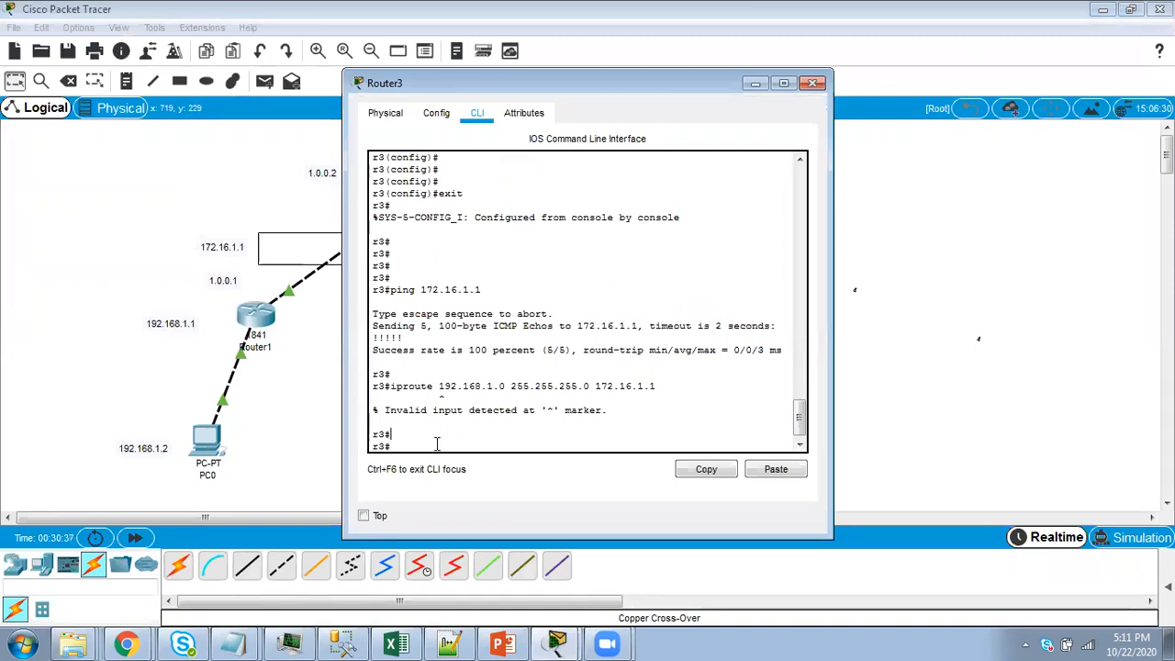
pyautogui.press('Return')
pyautogui.press('Return')
pyautogui.press('Return')
pyautogui.write('en')
pyautogui.press('Return')
pyautogui.write('conf')
pyautogui.press('Return')
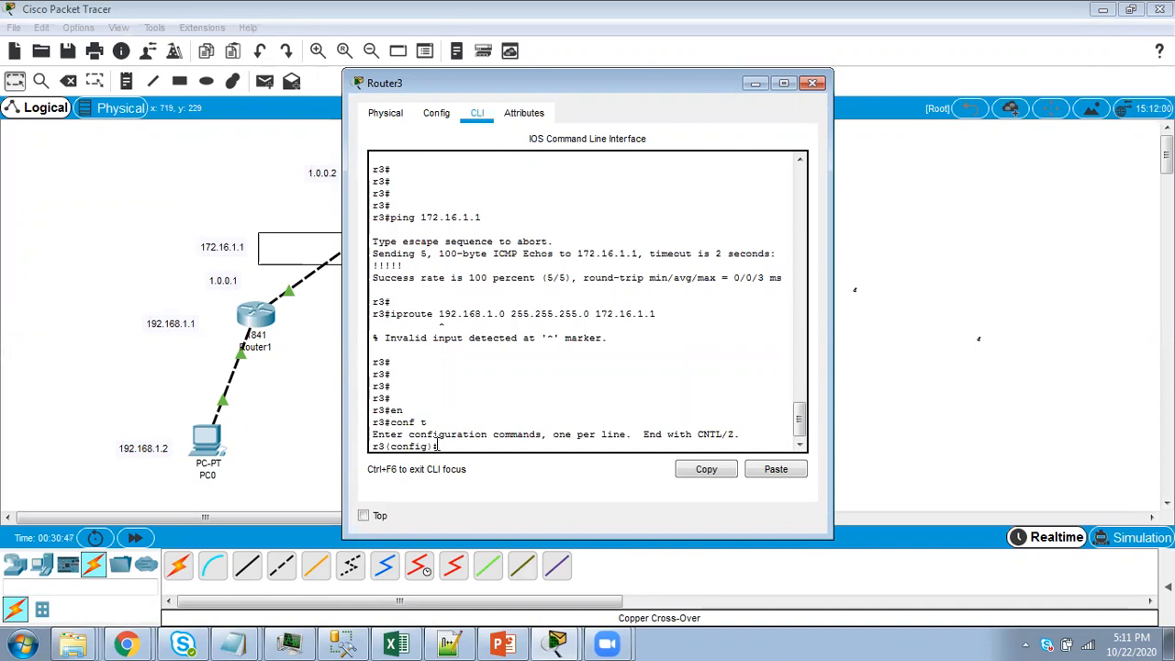
# Try to add a static route on Router3 with ip route 192.168.1.1 255.255.255.0 172.16.1.1, checking addresses against the topology
pyautogui.write('ip route 192.168.1.1')
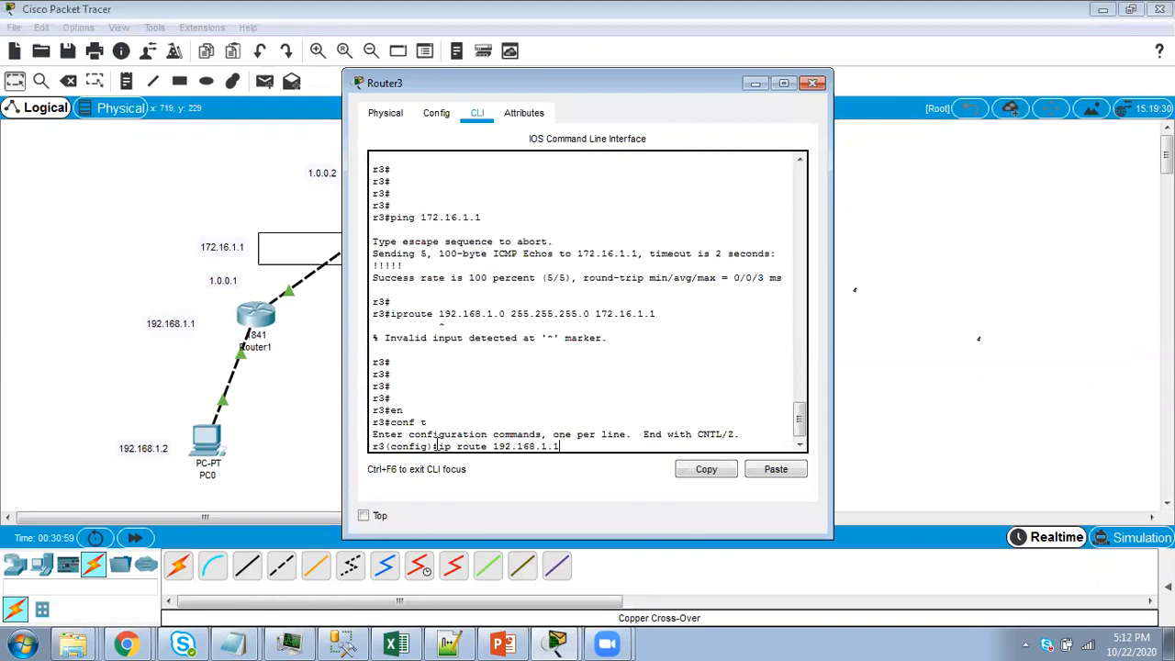
pyautogui.write('.255.255.0')
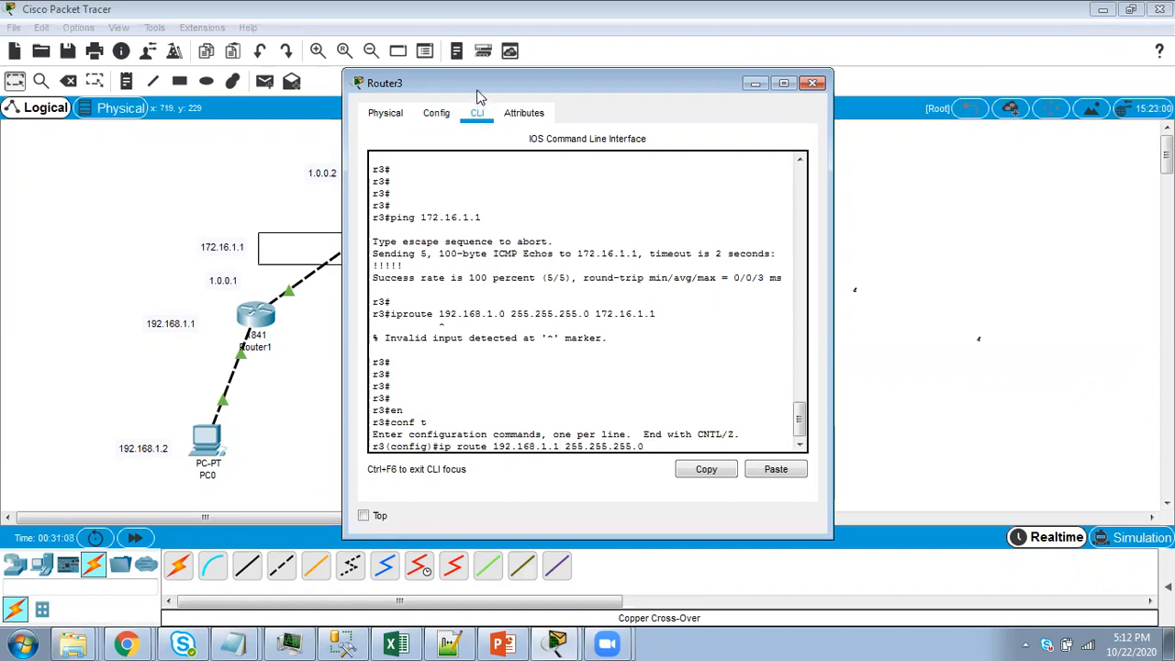
pyautogui.moveTo(476, 90); pyautogui.dragTo(836, 174)
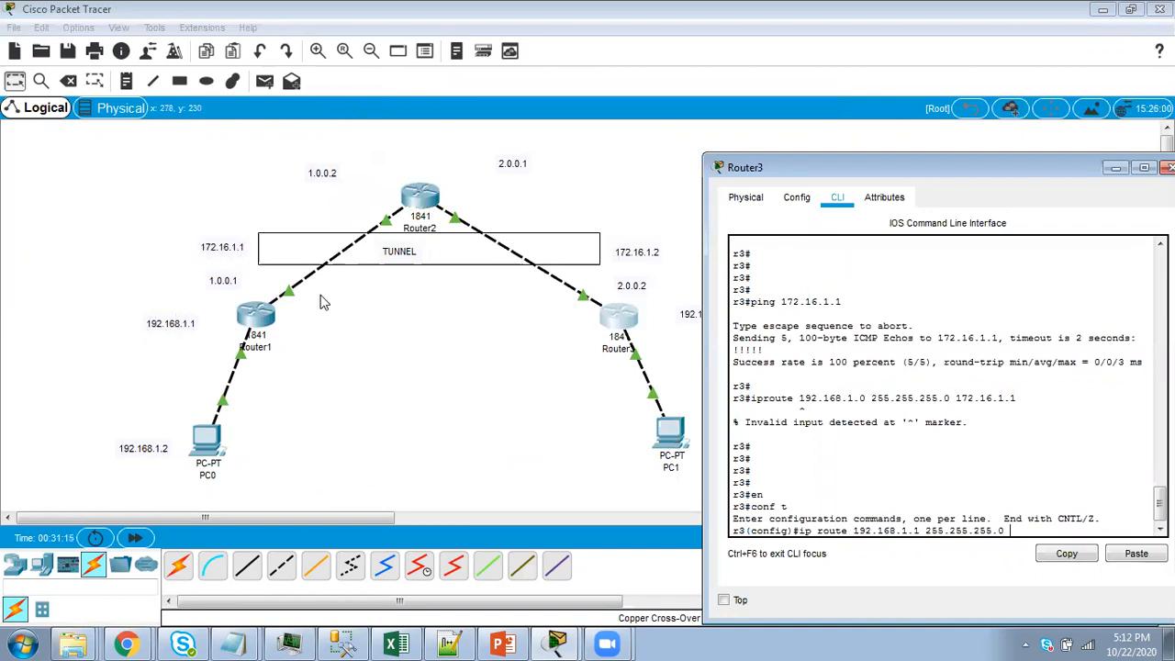
pyautogui.moveTo(839, 167); pyautogui.dragTo(548, 106)
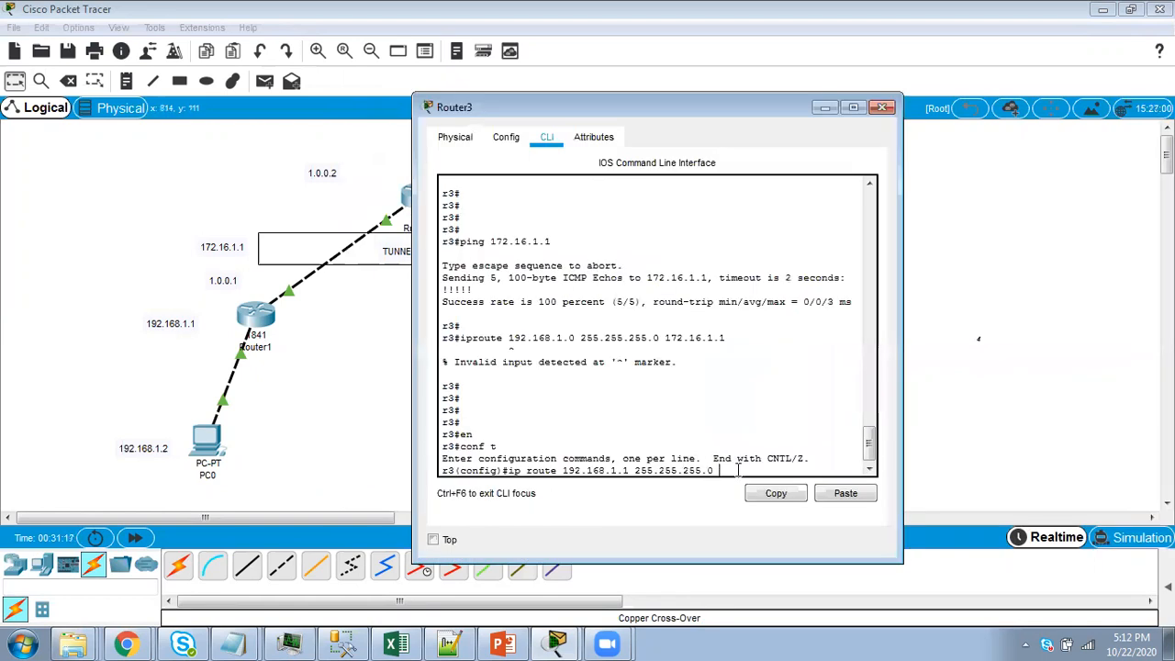
pyautogui.write('72.16.1.1')
pyautogui.press('Return')
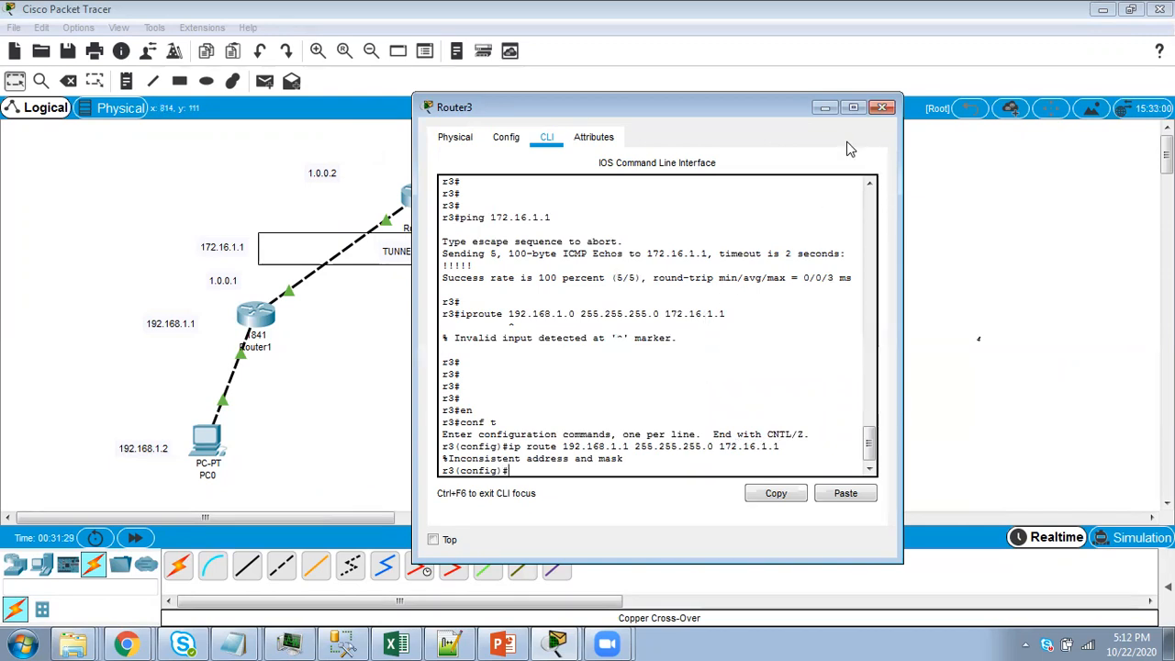
# Enlarge Router3's command line to review the static route to 192.168.1.0 255.255.255.0 via 172.16.1.1, and close the window
pyautogui.click(853, 108)
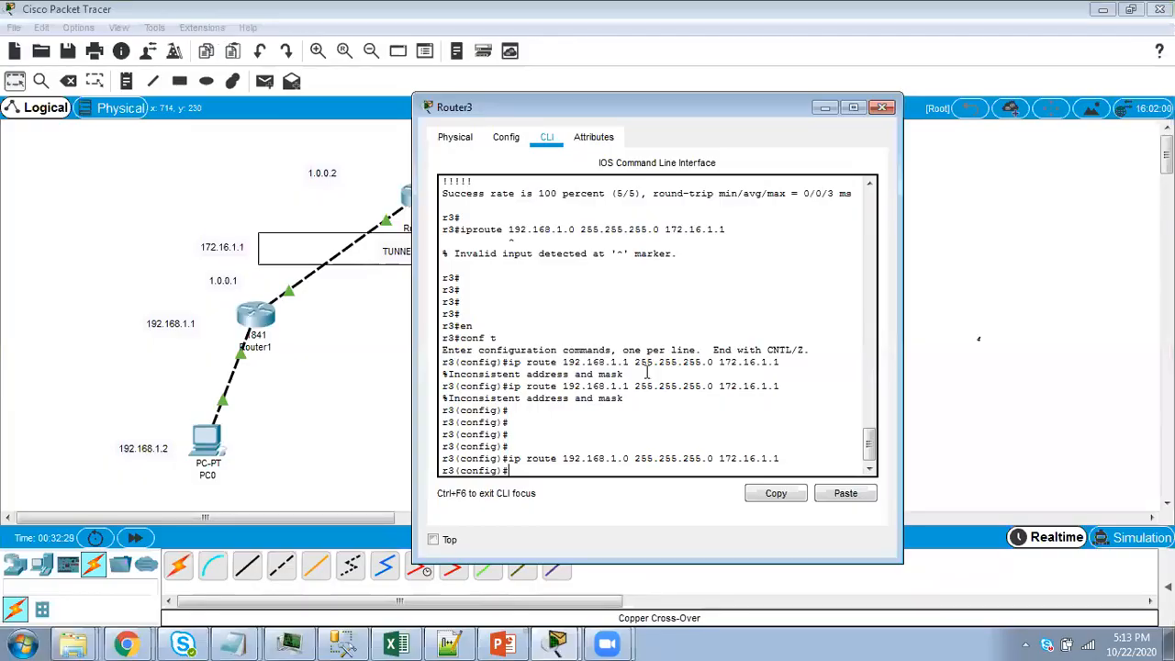
pyautogui.click(853, 109)
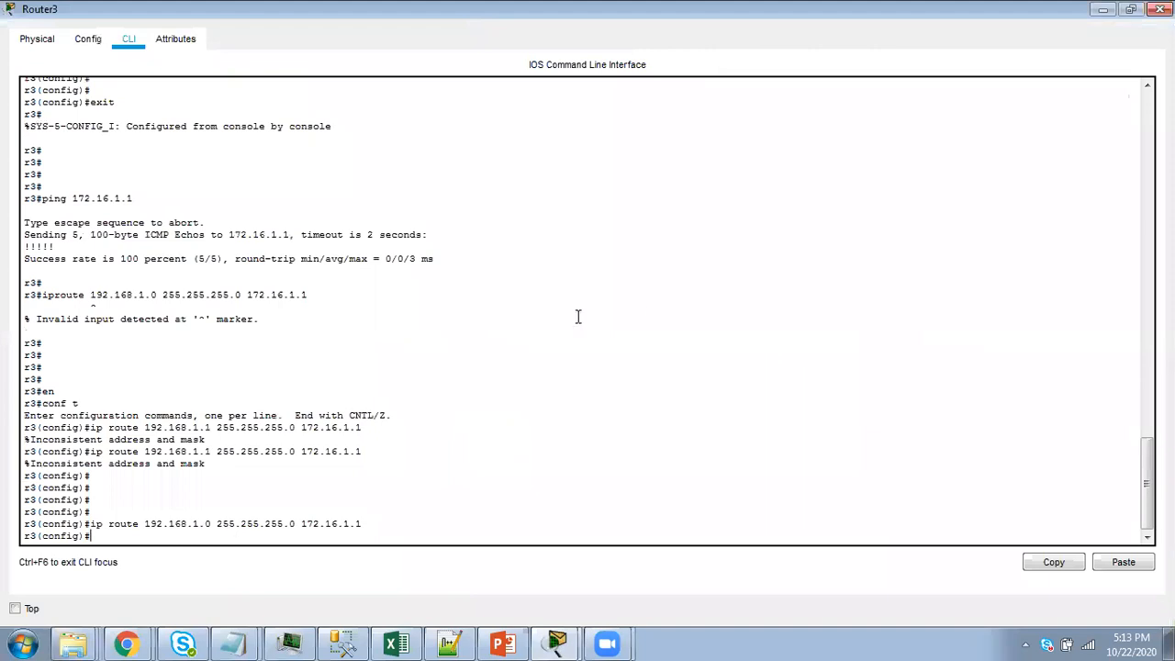
pyautogui.click(1159, 9)
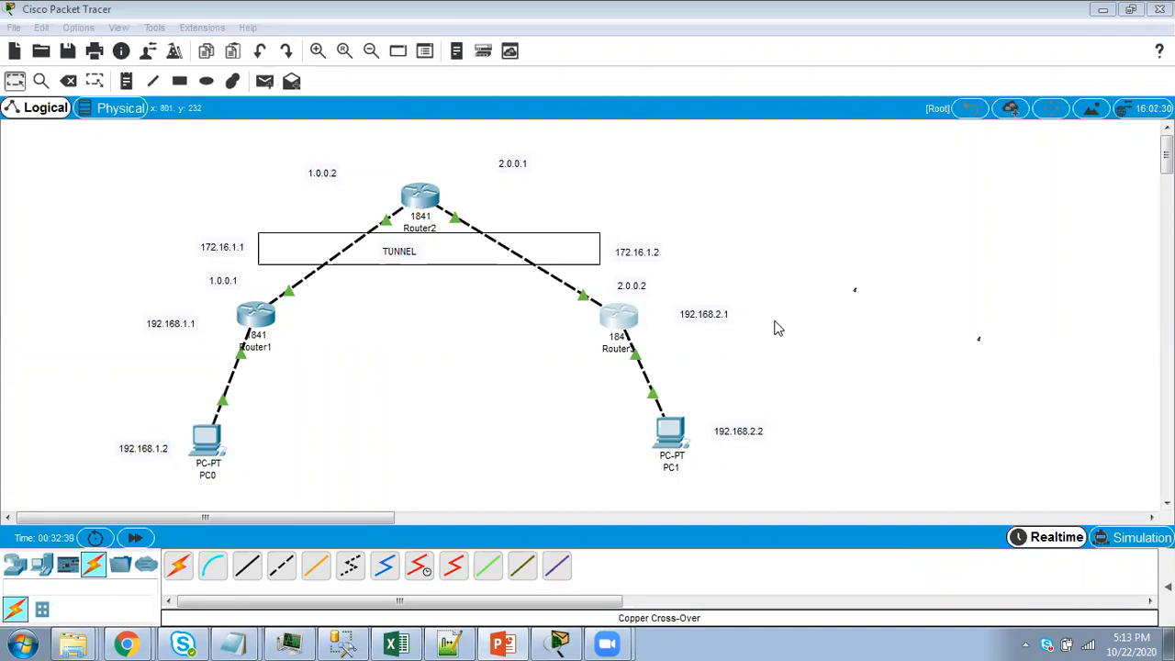
# Add a text note reading 192.168.2.0 to the right of Router3's 192.168.2.1 label
pyautogui.click(127, 81)
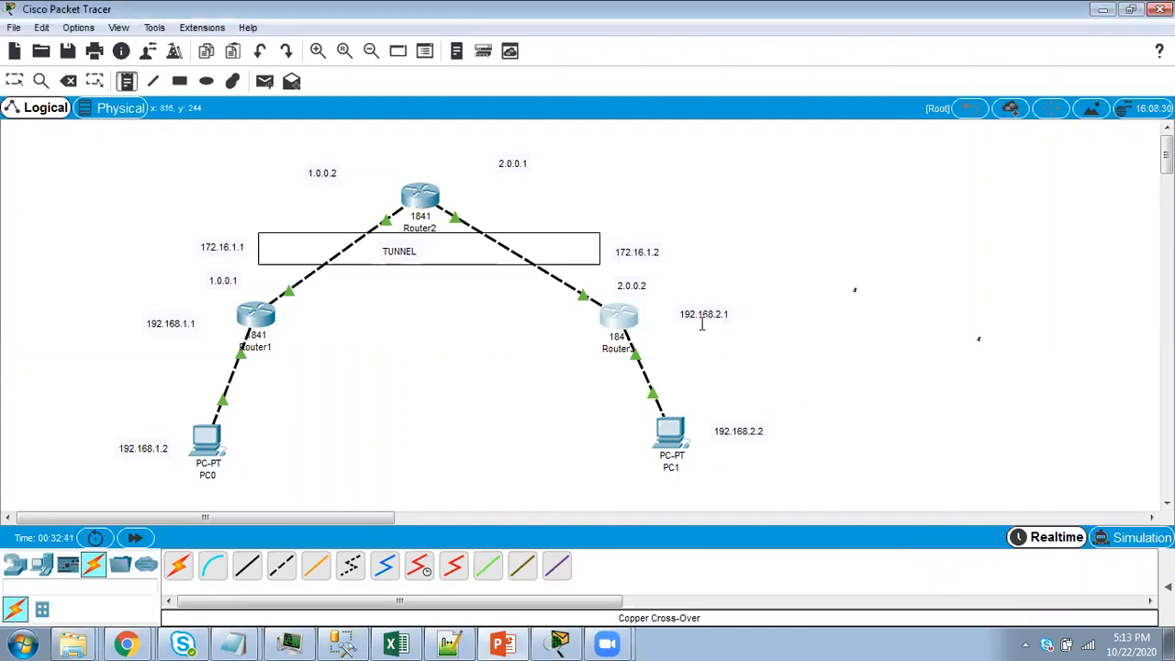
pyautogui.click(828, 323)
pyautogui.write('192.1')
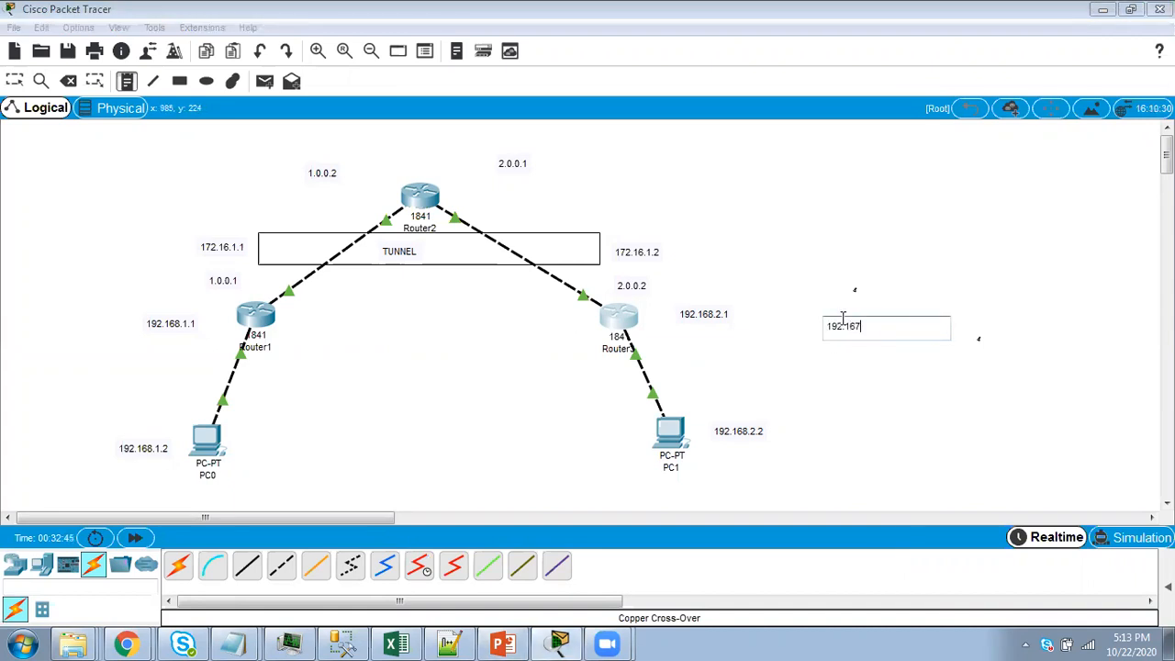
pyautogui.write('68.2.0')
pyautogui.click(322, 399)
# Add a text note reading 192.168.1.0 beside the link between Router1 and PC0
pyautogui.click(127, 81)
pyautogui.click(119, 358)
pyautogui.write('192.168.1.')
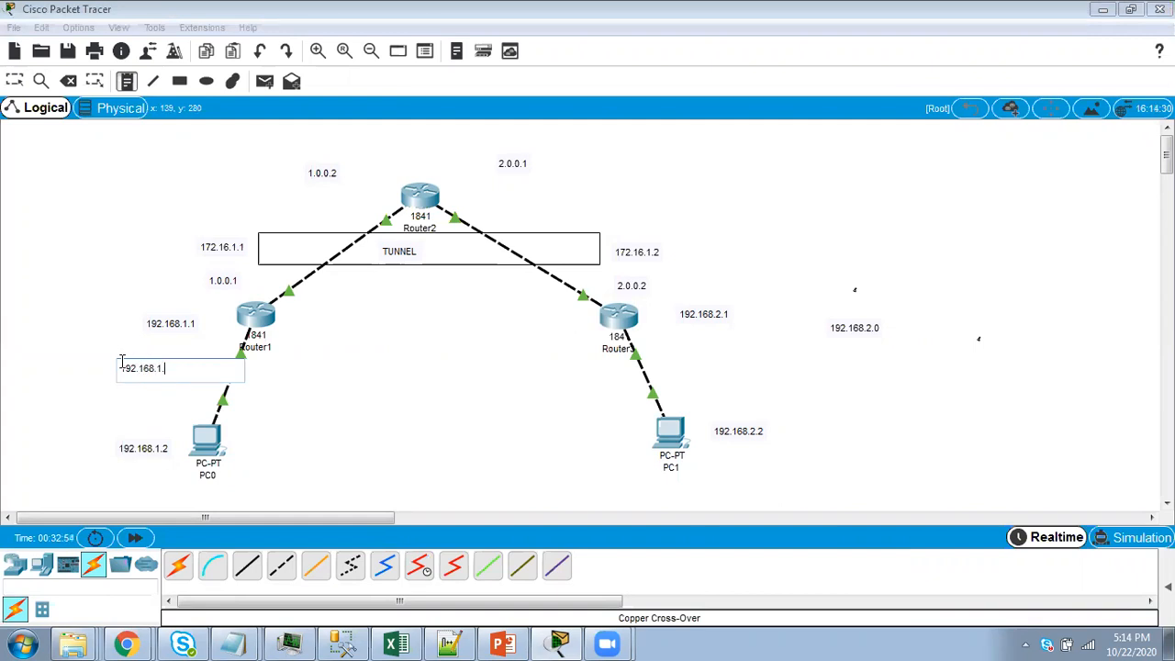
pyautogui.write('0')
pyautogui.click(101, 383)
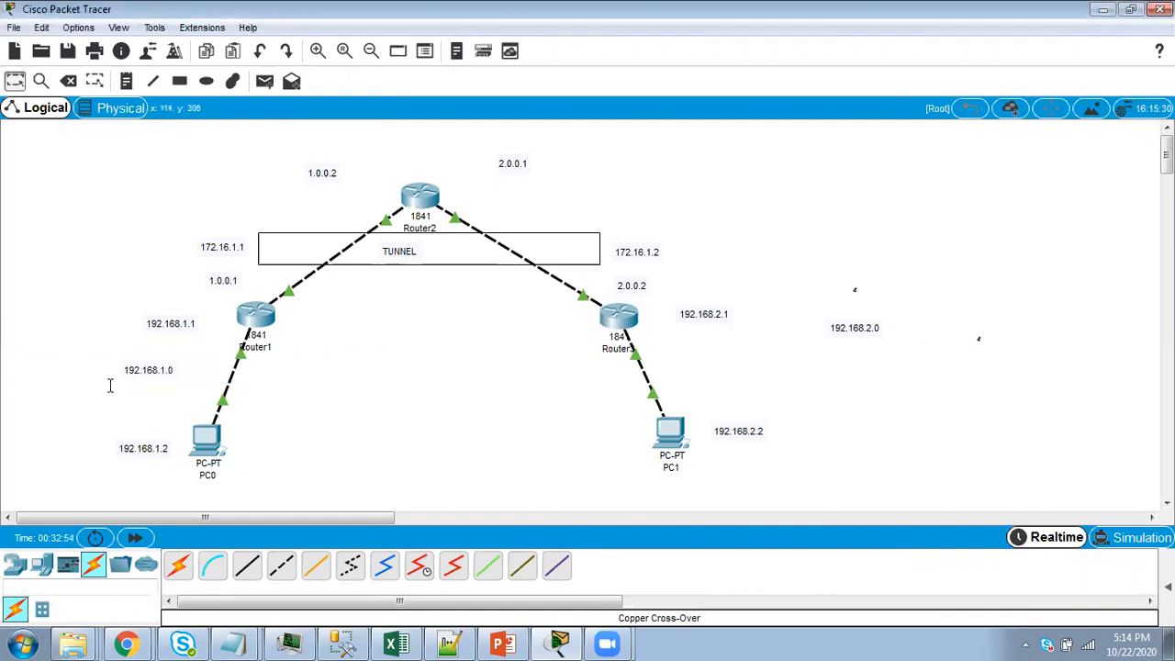
# Check Router3's static route against the 192.168.1.0 network note and close Router3's window
pyautogui.moveTo(183, 372); pyautogui.dragTo(131, 356)
pyautogui.click(613, 317)
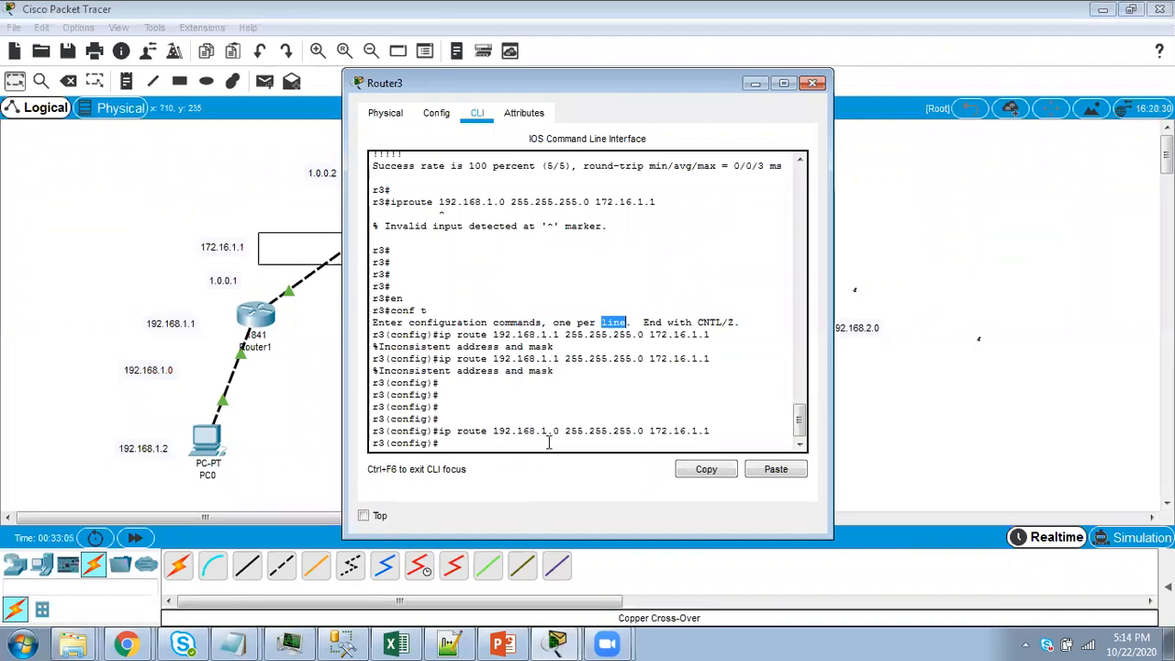
pyautogui.click(815, 83)
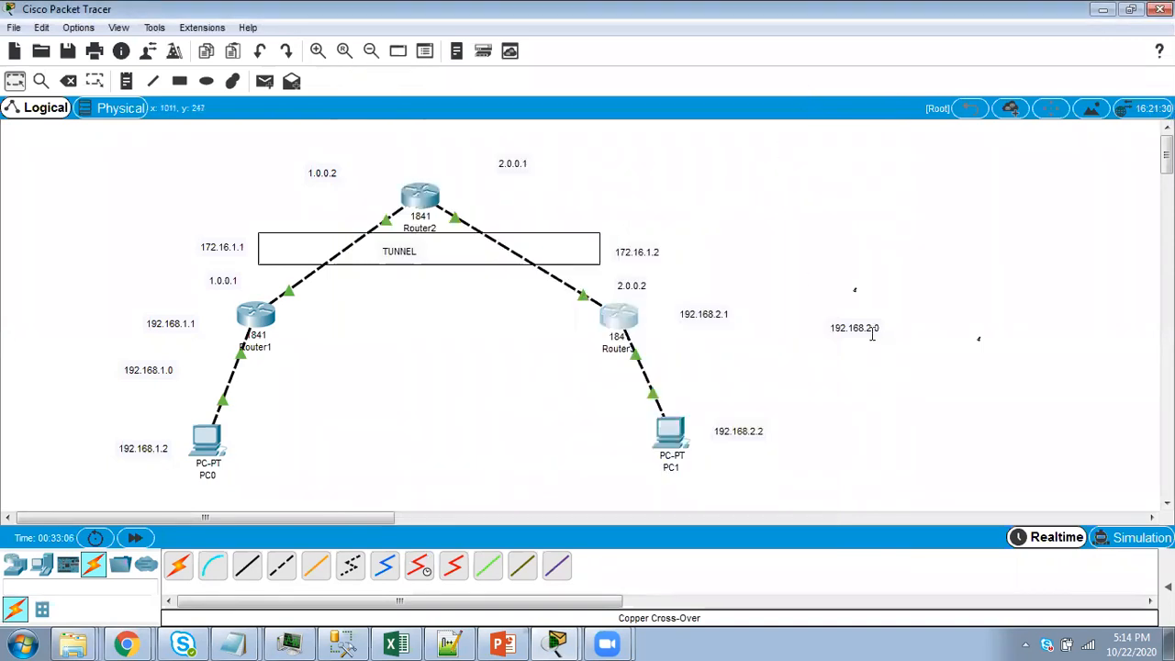
# Switch to PowerPoint and move on to the slide about testing the VPN tunnel configuration
pyautogui.click(503, 642)
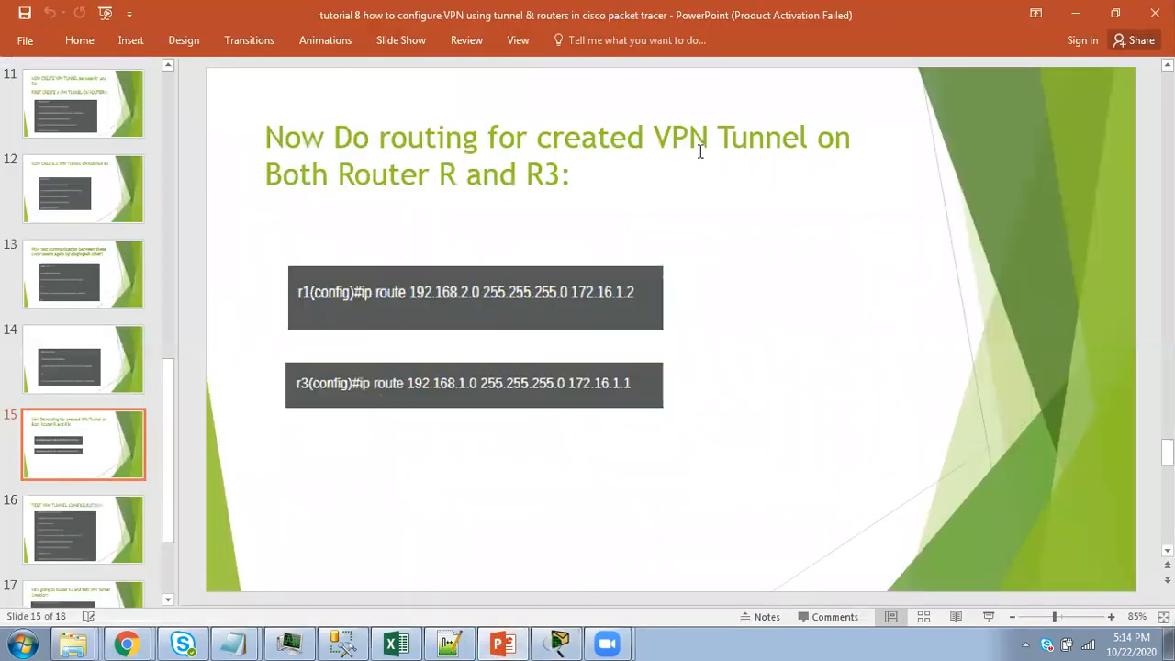
pyautogui.scroll(-1, 799, 303)
pyautogui.scroll(-1, 799, 303)
pyautogui.scroll(1, 799, 303)
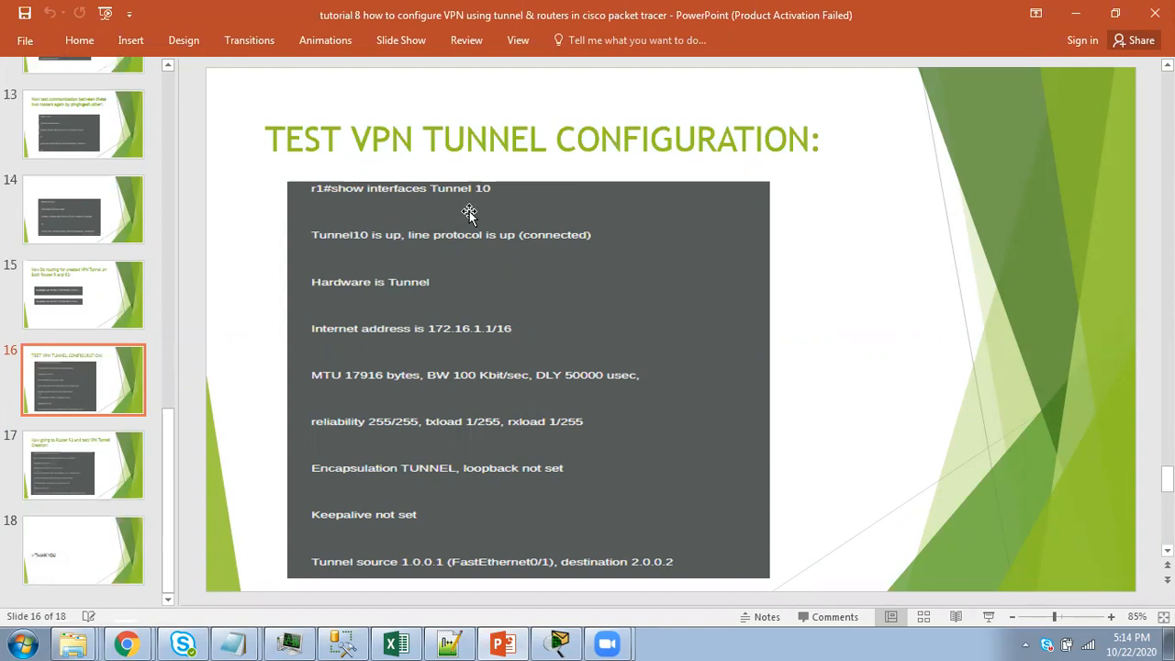
# Switch to Packet Tracer and try running show interfaces tunnel 10 from Router1's global configuration mode
pyautogui.click(559, 643)
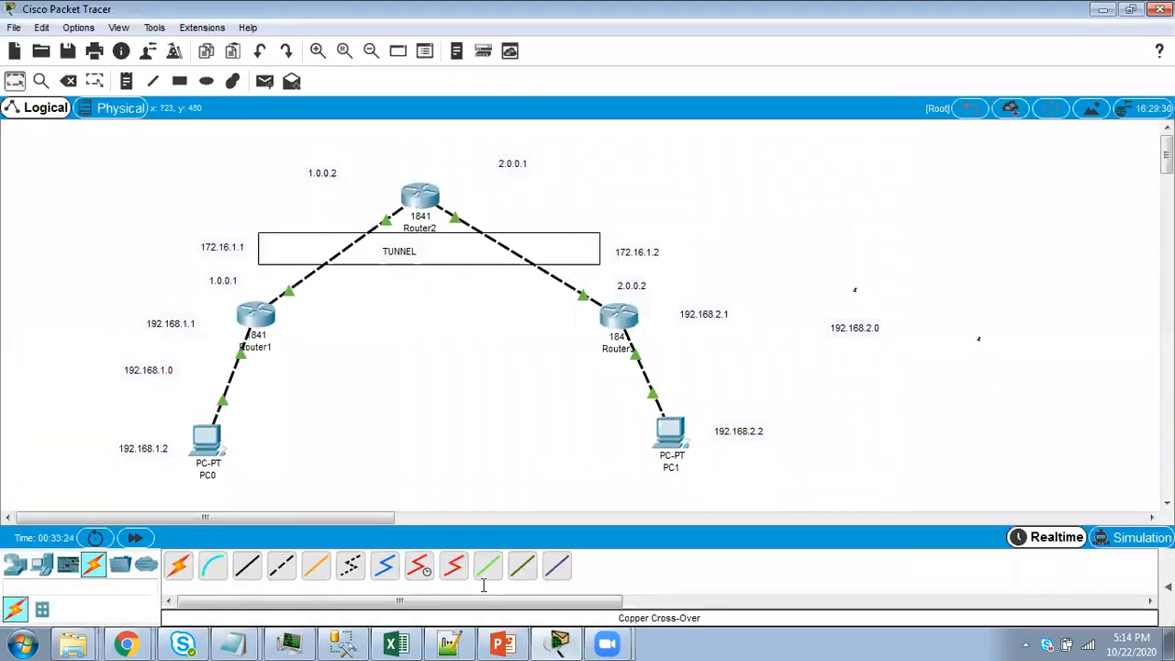
pyautogui.click(258, 317)
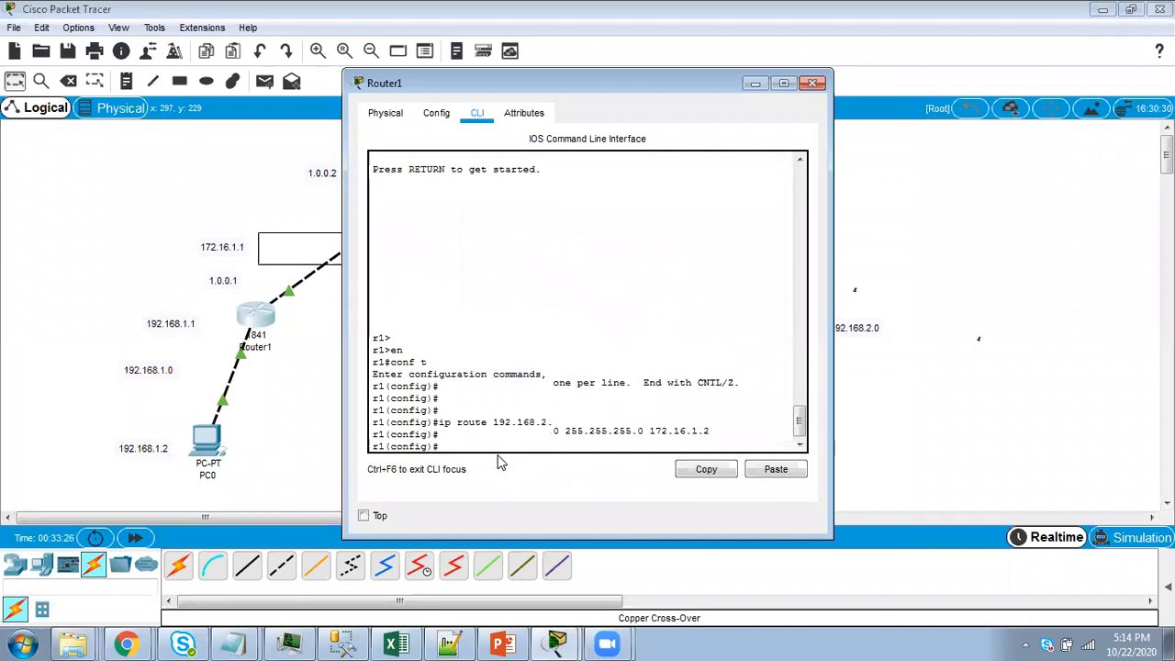
pyautogui.press('Return')
pyautogui.write('sho')
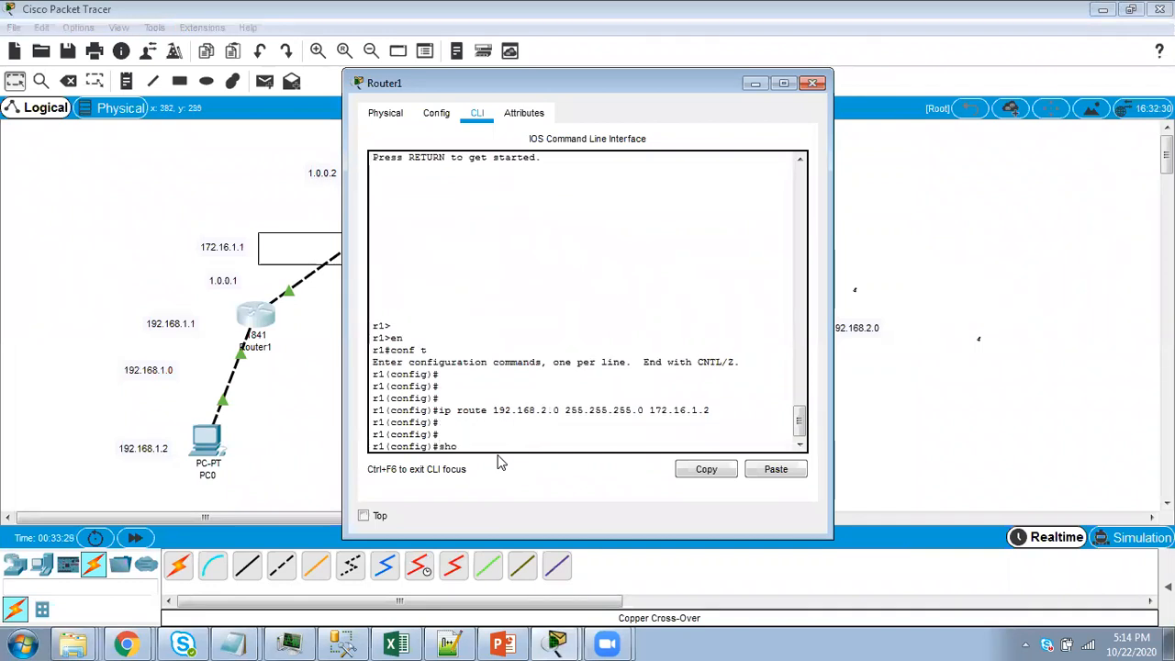
pyautogui.write('w interfaces tunnel 10')
pyautogui.press('Return')
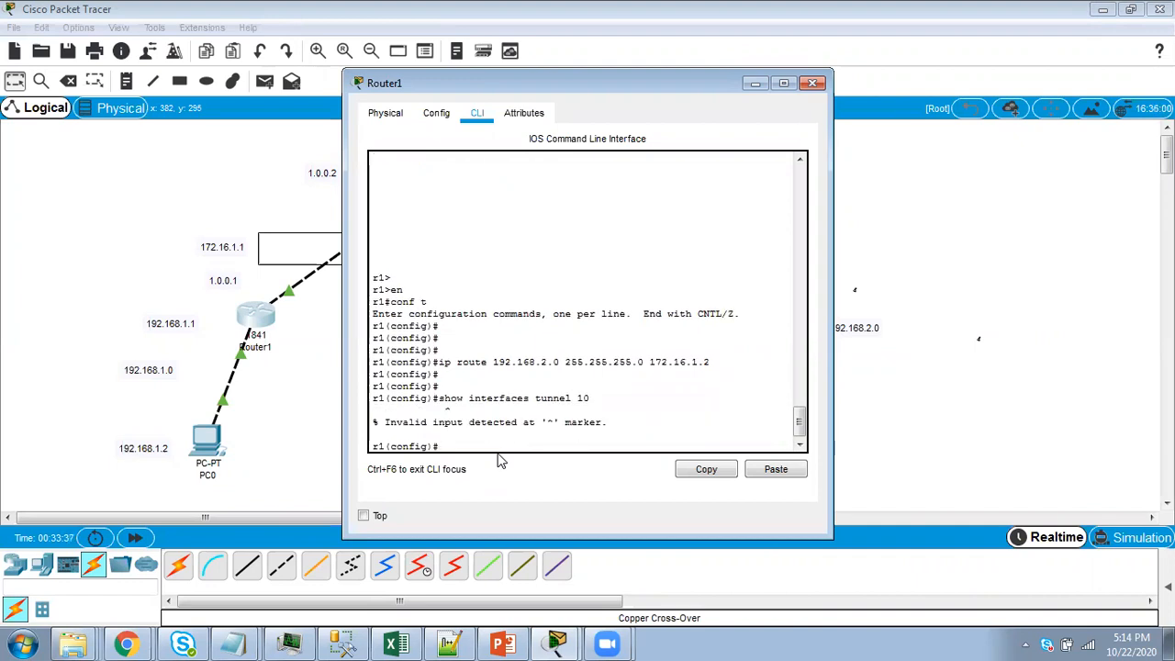
pyautogui.click(814, 84)
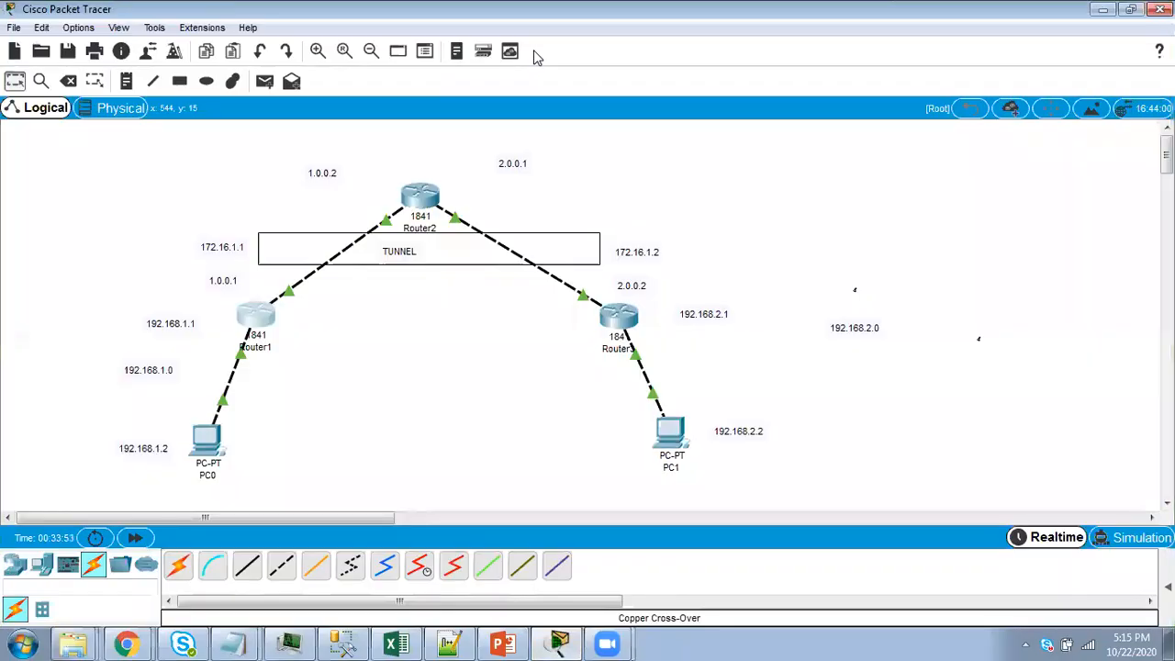
# Reopen Router1's command line and exit global configuration mode to the privileged prompt
pyautogui.click(254, 317)
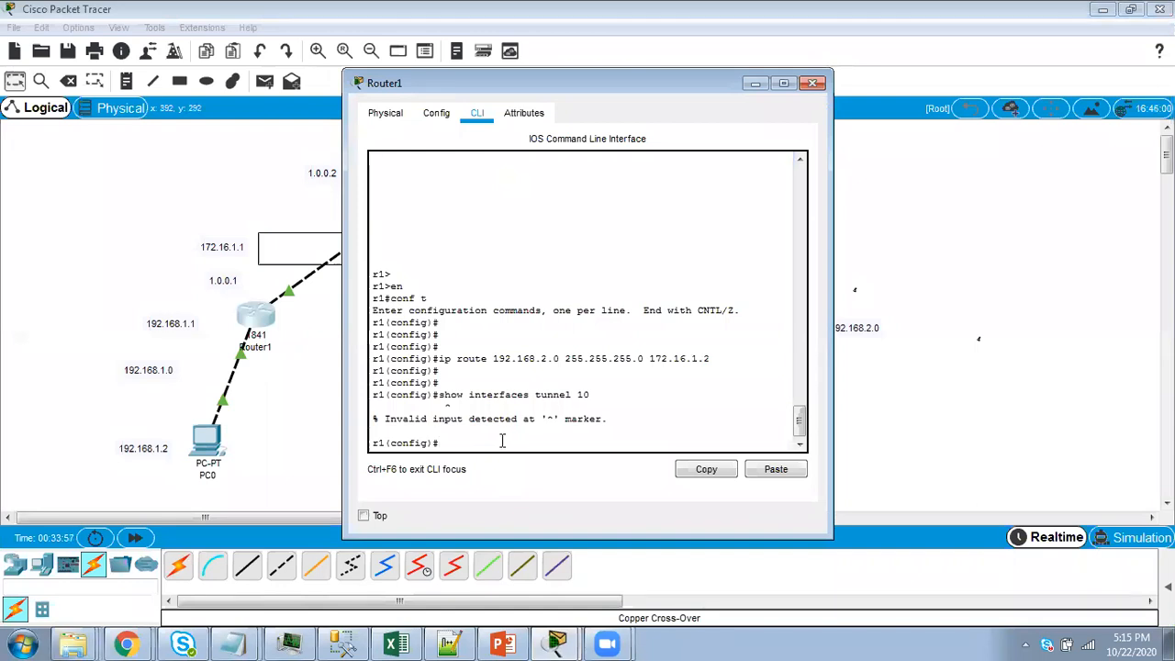
pyautogui.press('Return')
pyautogui.press('Return')
pyautogui.write('exi')
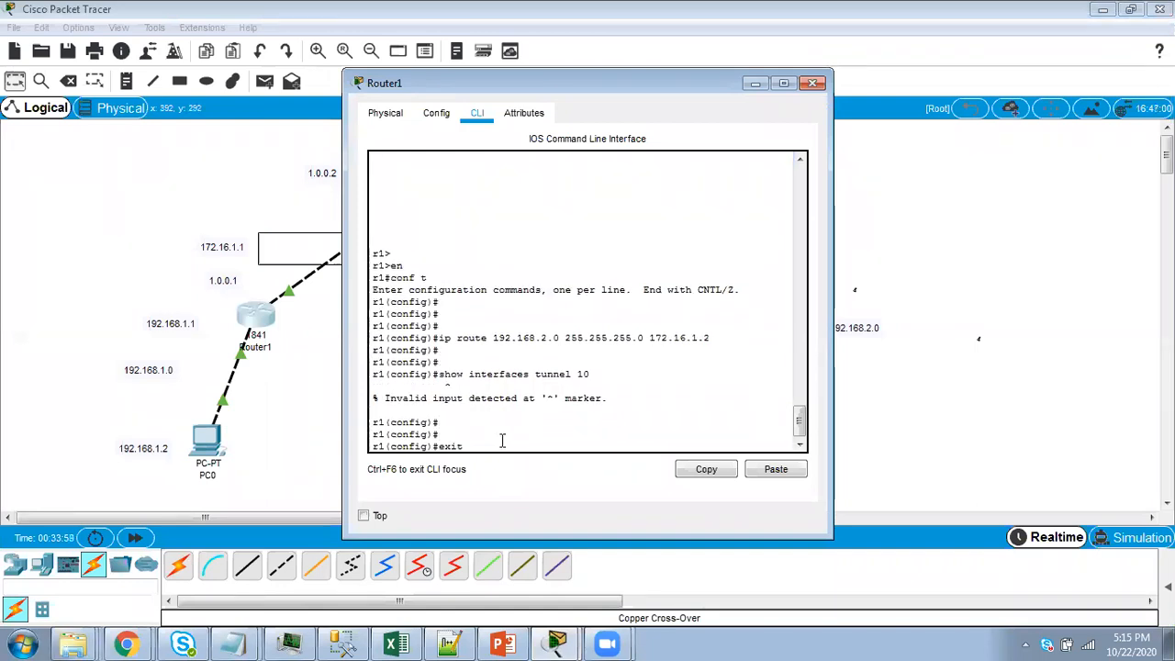
pyautogui.write('t')
pyautogui.press('Return')
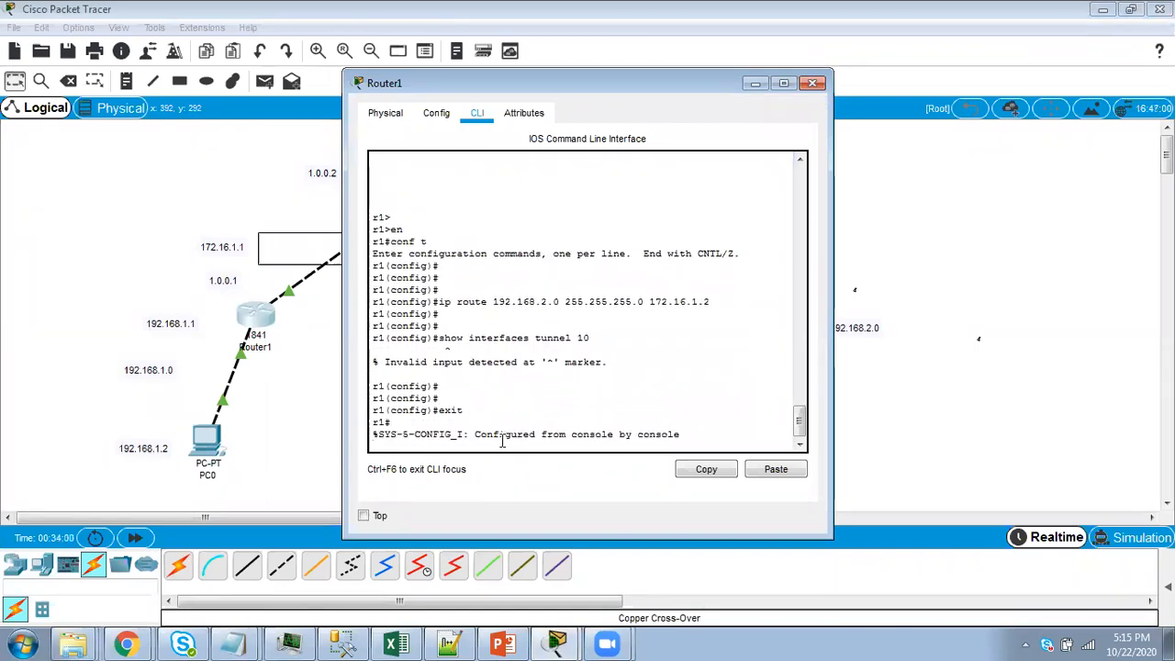
# Maximize Router1's window, run show interfaces Tunnel 10, and examine the tunnel's status, source and destination
pyautogui.click(783, 83)
pyautogui.press('Return')
pyautogui.press('Return')
pyautogui.press('Return')
pyautogui.press('Return')
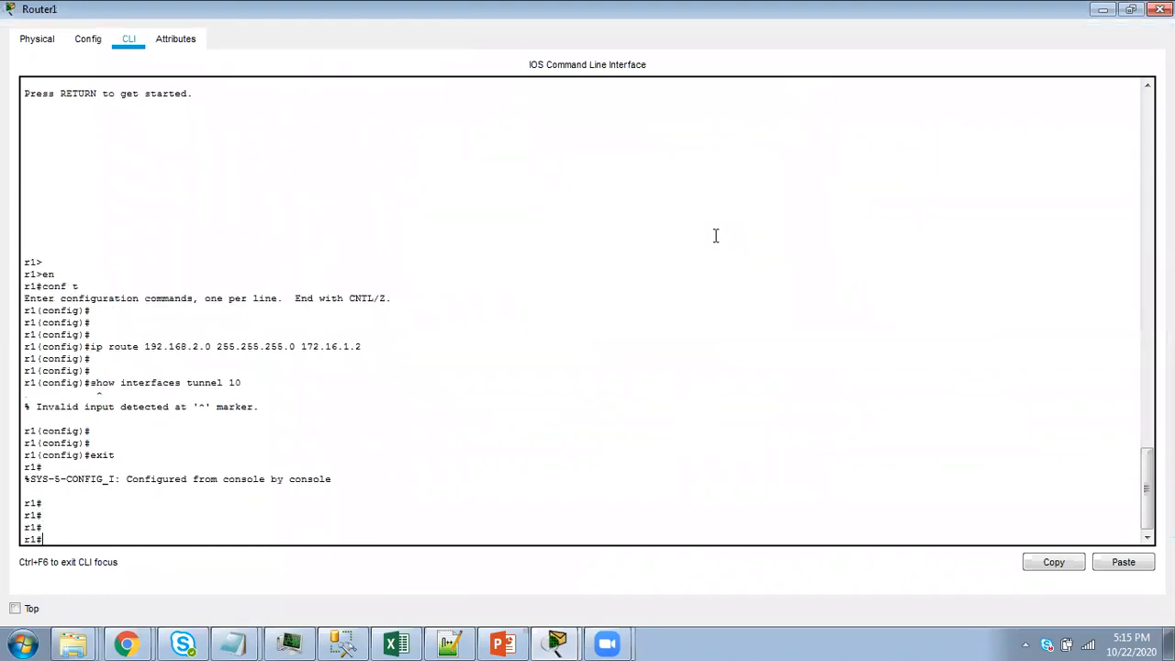
pyautogui.rightClick(60, 538)
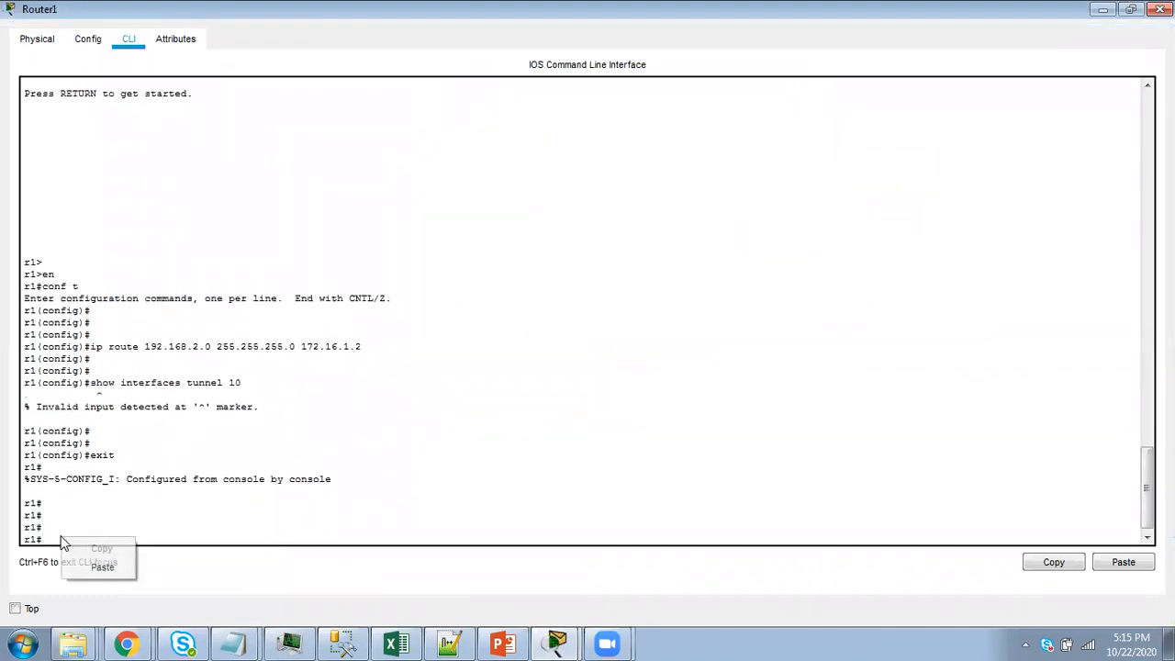
pyautogui.click(102, 567)
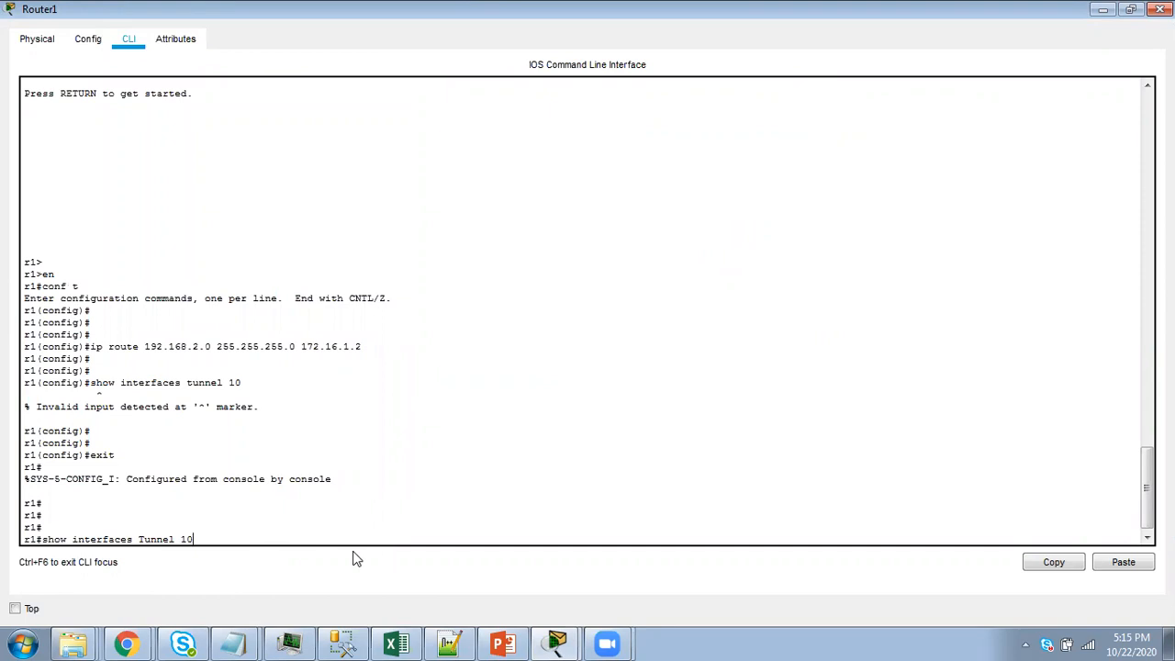
pyautogui.press('Return')
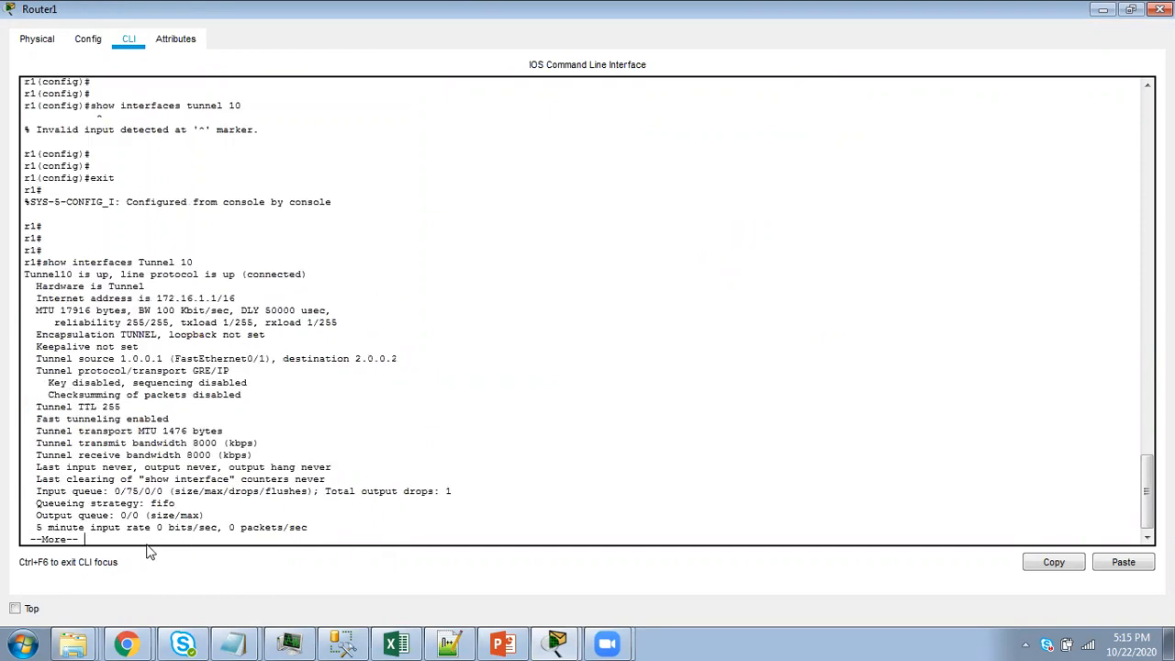
pyautogui.scroll(-1, 224, 516)
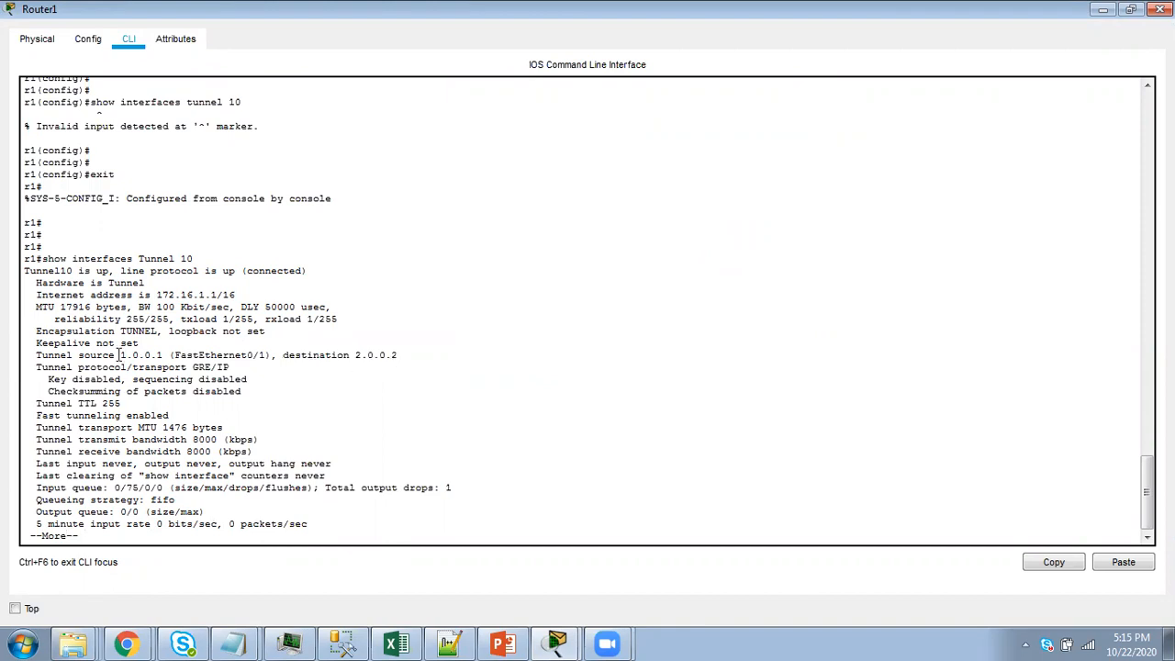
pyautogui.moveTo(116, 355); pyautogui.dragTo(150, 344)
pyautogui.click(256, 383)
pyautogui.click(259, 436)
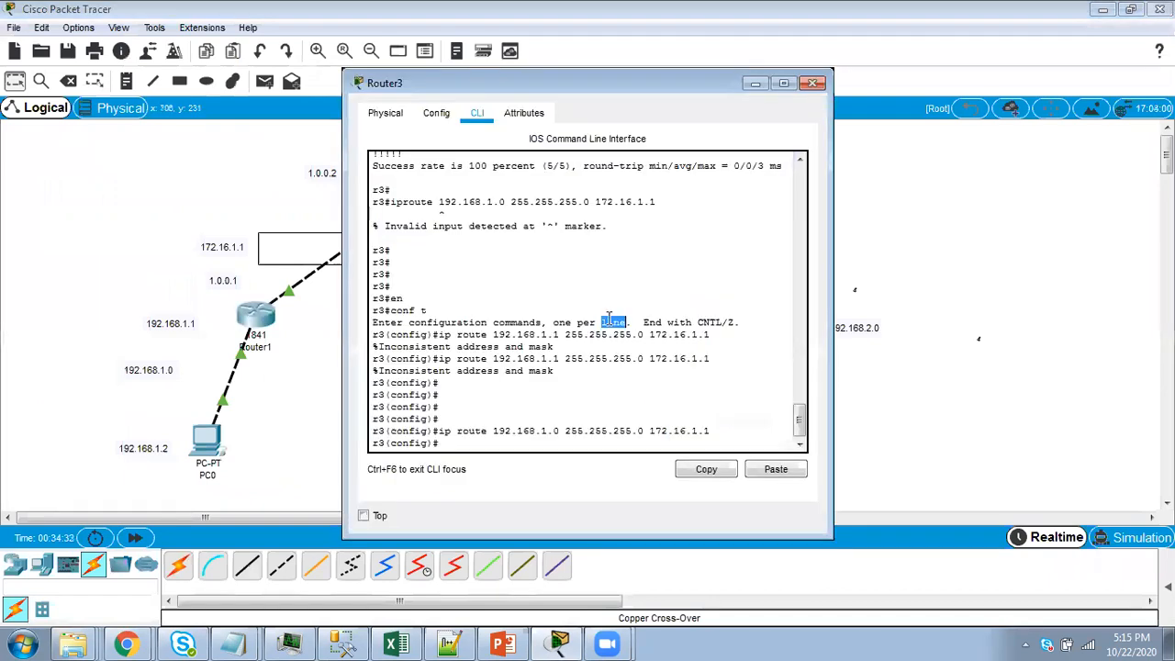
# Exit global configuration mode in Router3's command line to the privileged prompt
pyautogui.click(467, 443)
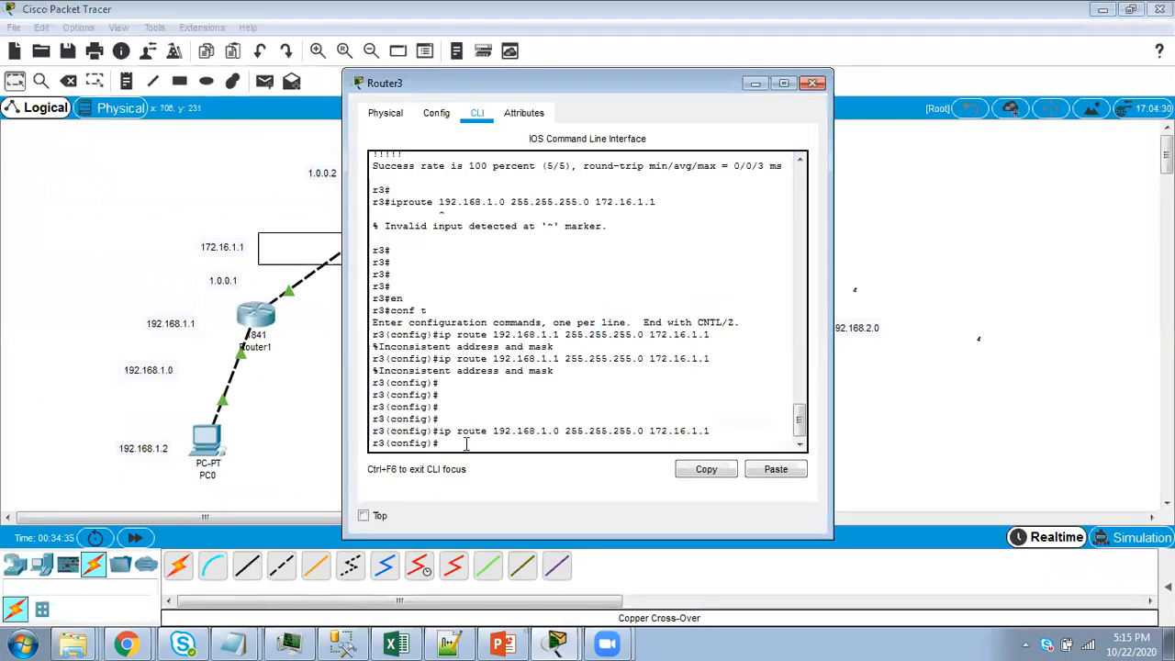
pyautogui.write('exit')
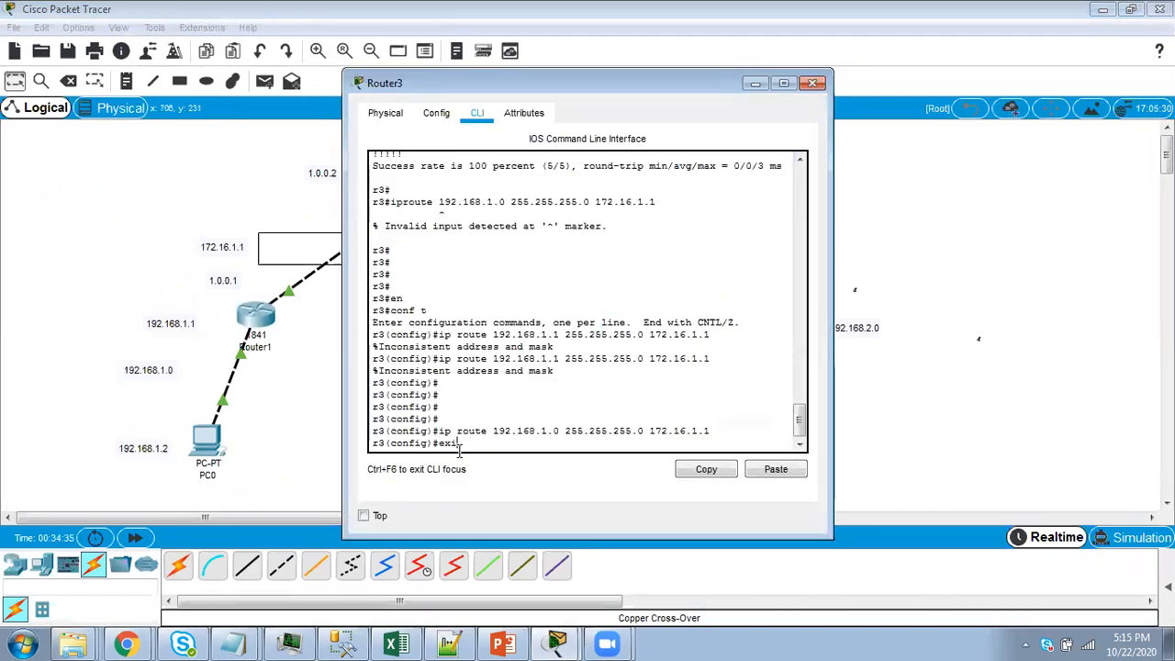
pyautogui.press('Return')
pyautogui.press('Return')
pyautogui.press('Return')
pyautogui.press('Return')
pyautogui.press('Return')
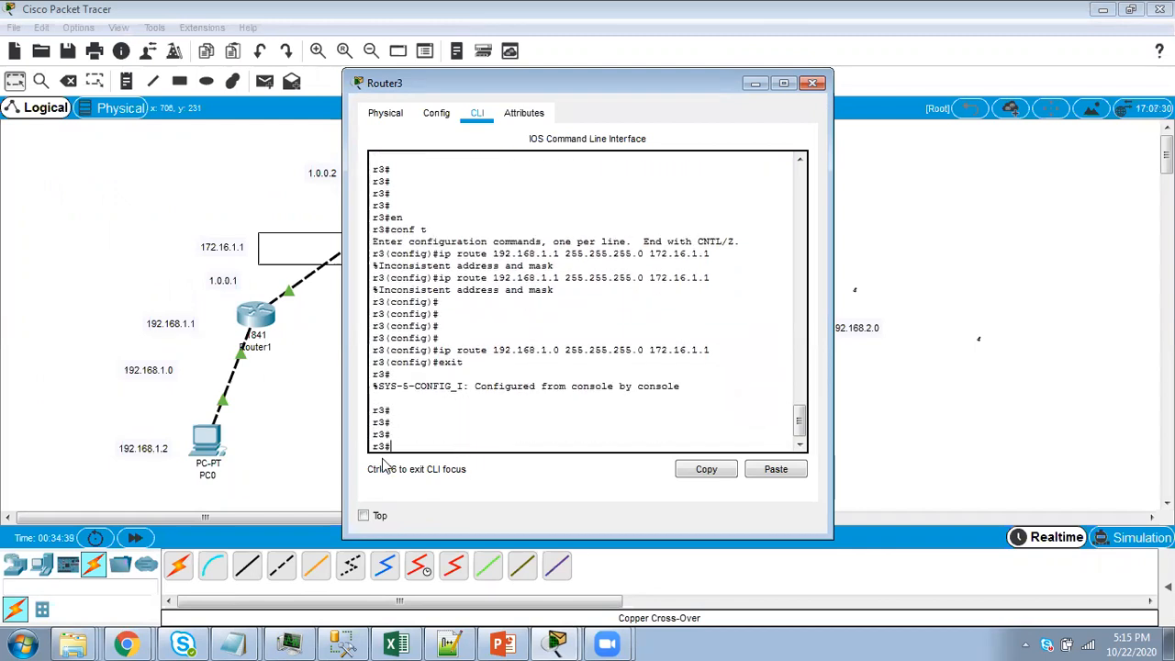
# Run show interfaces Tunnel 100 on Router3, check the tunnel addresses against the topology labels, and close Router3's window
pyautogui.rightClick(404, 472)
pyautogui.click(432, 476)
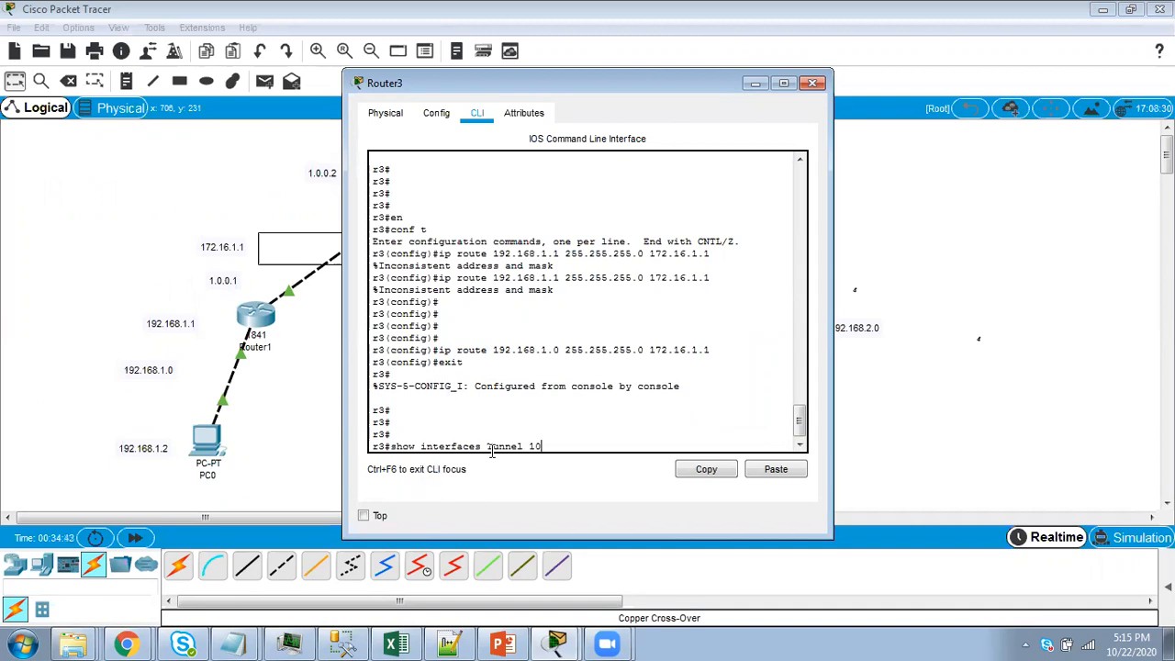
pyautogui.press('Return')
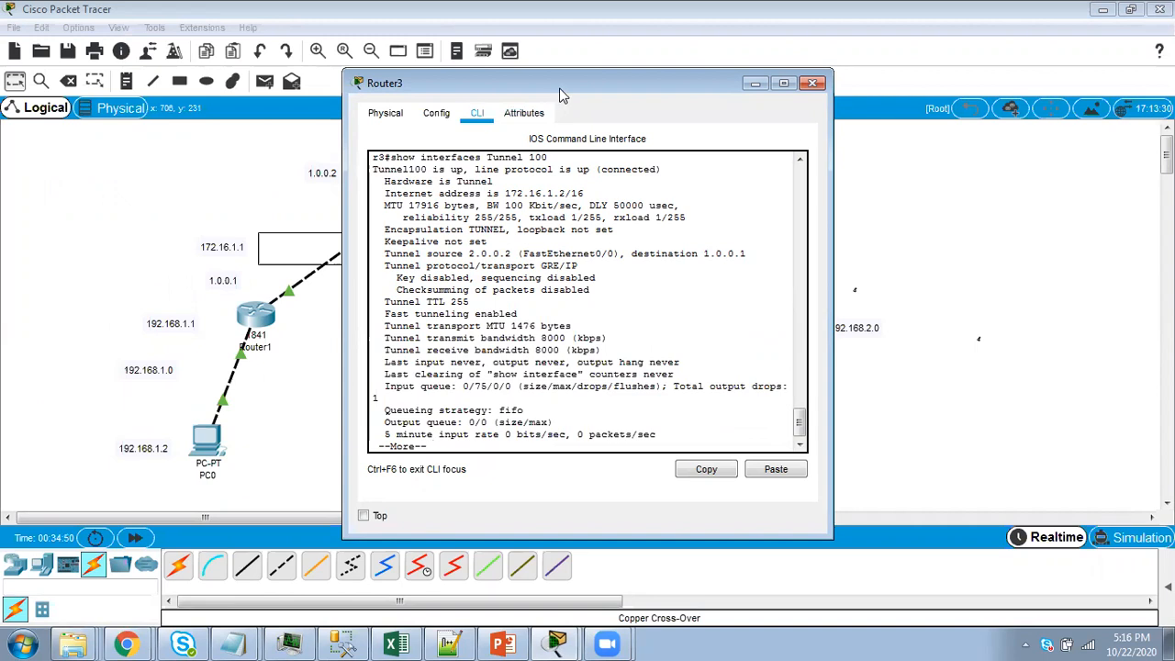
pyautogui.moveTo(563, 95); pyautogui.dragTo(929, 82)
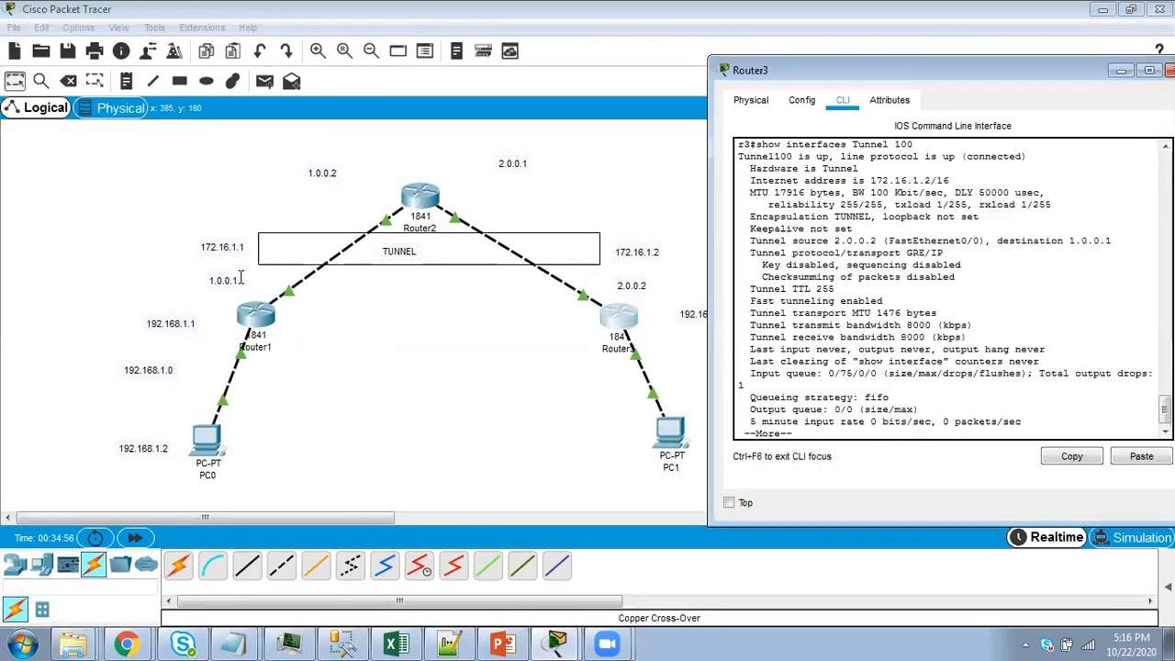
pyautogui.moveTo(941, 77); pyautogui.dragTo(686, 101)
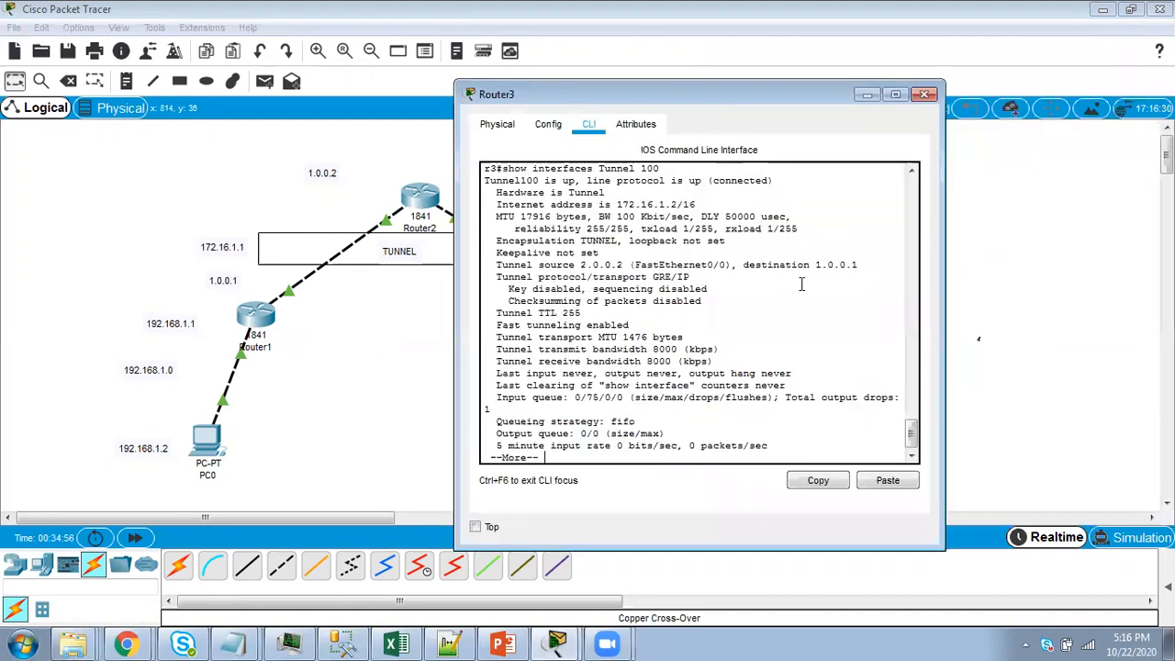
pyautogui.click(925, 93)
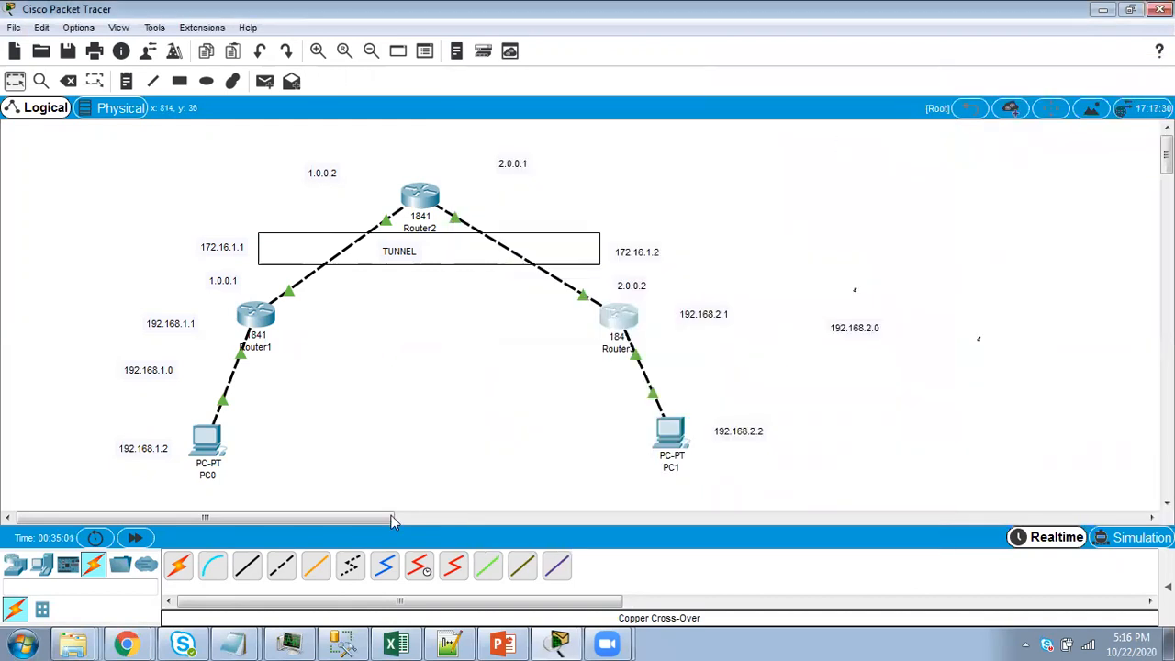